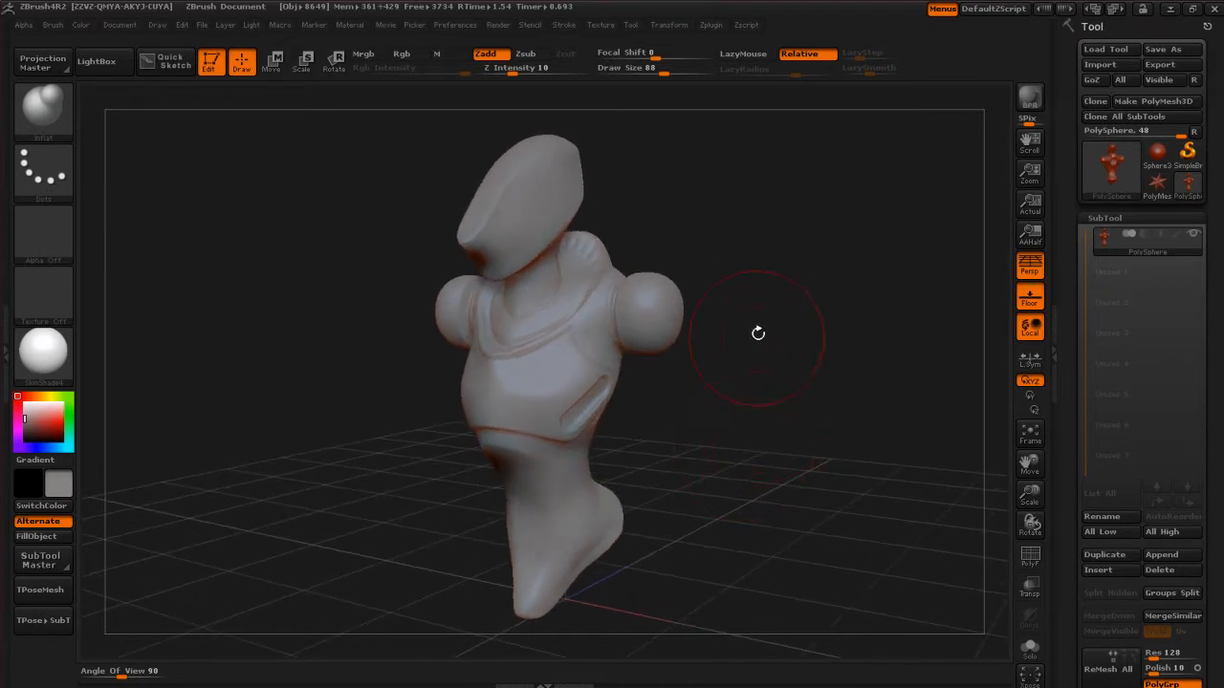
Insert a sphere with the InsertSphere brush into the round recess on the figure's back.
key(b)
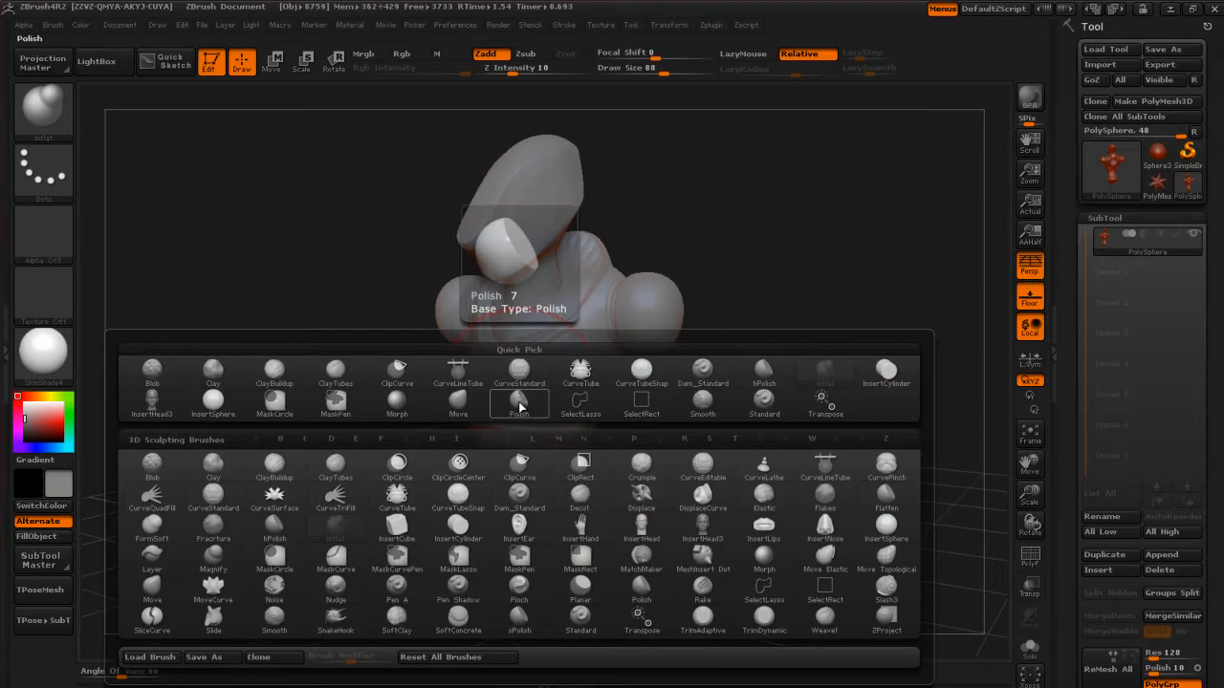
key(i)
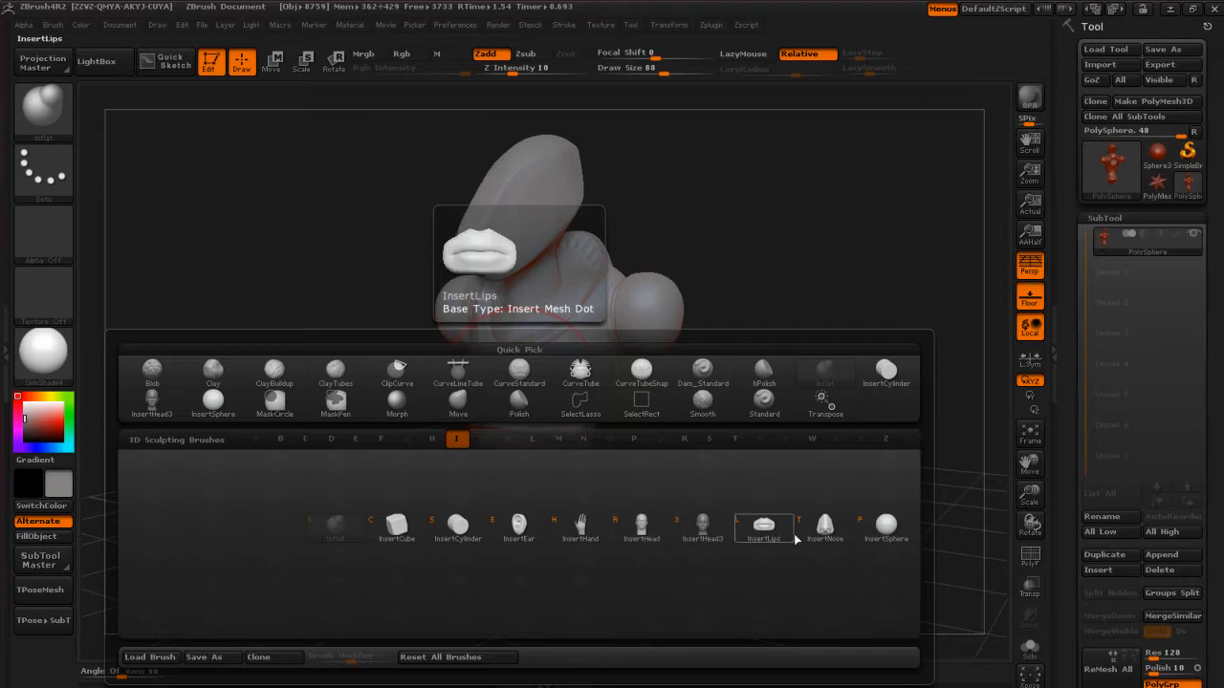
click(885, 531)
mouse_move(782, 378)
mouse_down()
mouse_move(751, 448)
mouse_move(712, 411)
mouse_move(732, 385)
mouse_move(735, 396)
mouse_move(571, 337)
mouse_up()
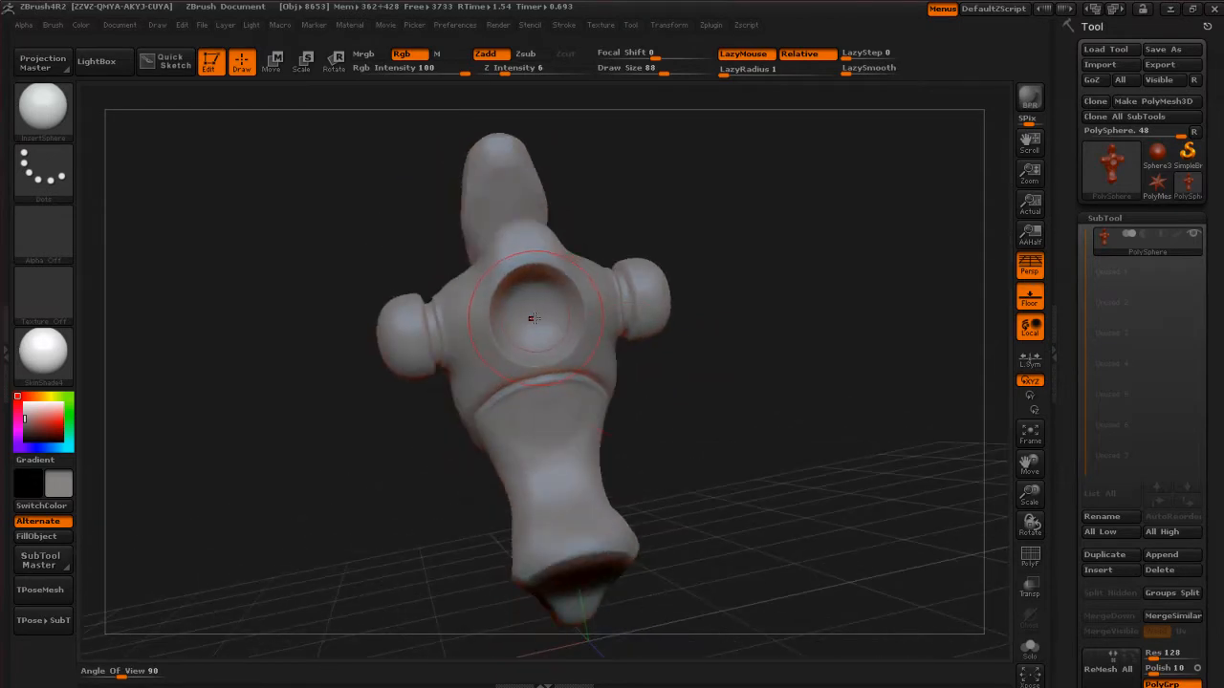
mouse_move(554, 335)
mouse_down()
mouse_move(716, 424)
mouse_move(665, 440)
mouse_move(729, 446)
mouse_move(678, 511)
mouse_move(739, 395)
mouse_up()
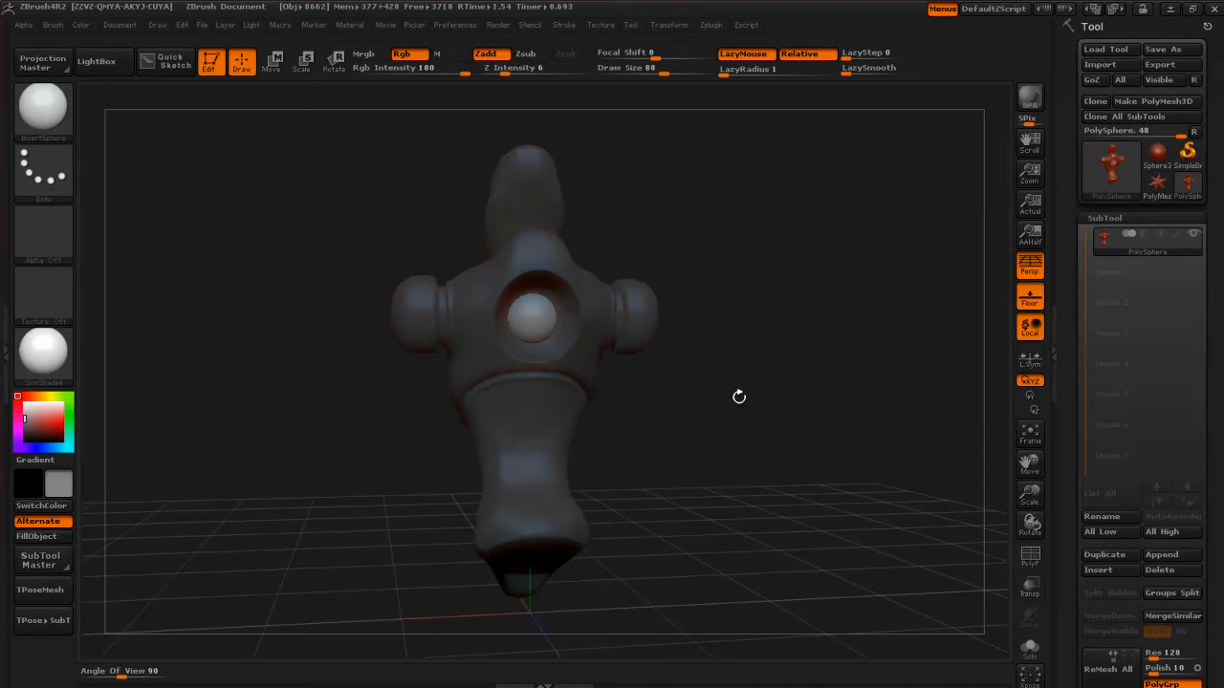
Set the masking stroke to DragRect, clear the mask and remesh the body with DynaMesh to merge the back sphere.
key(ctrl)
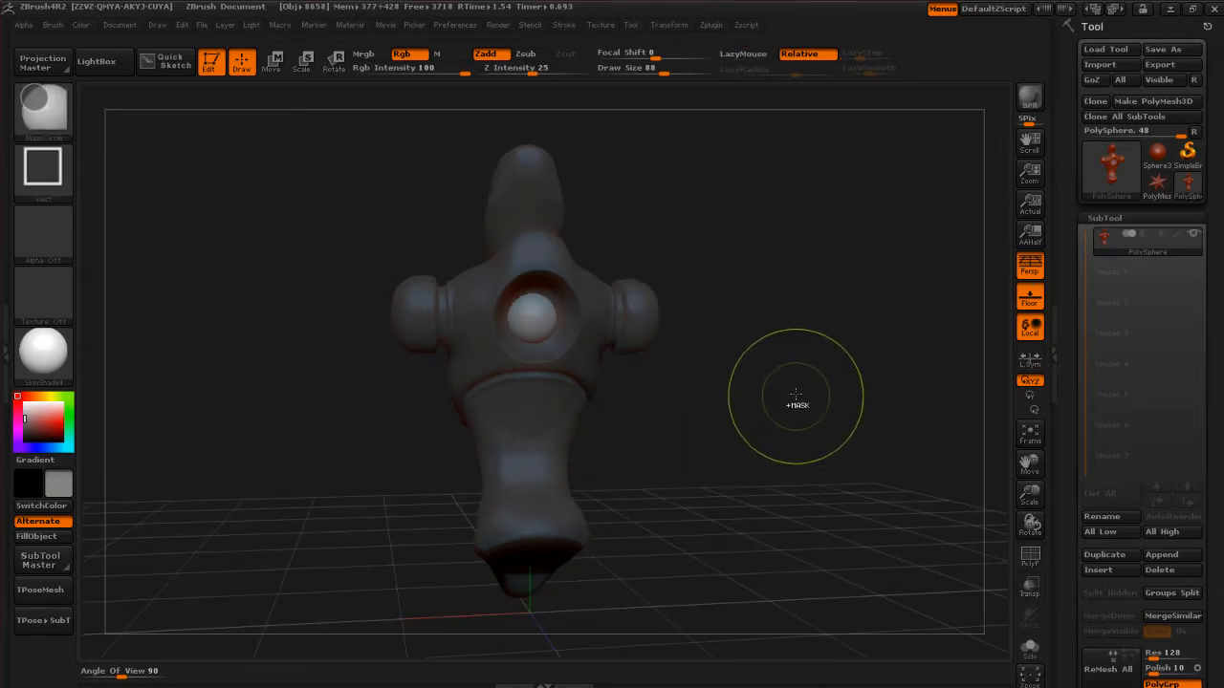
ctrl+click(42, 167)
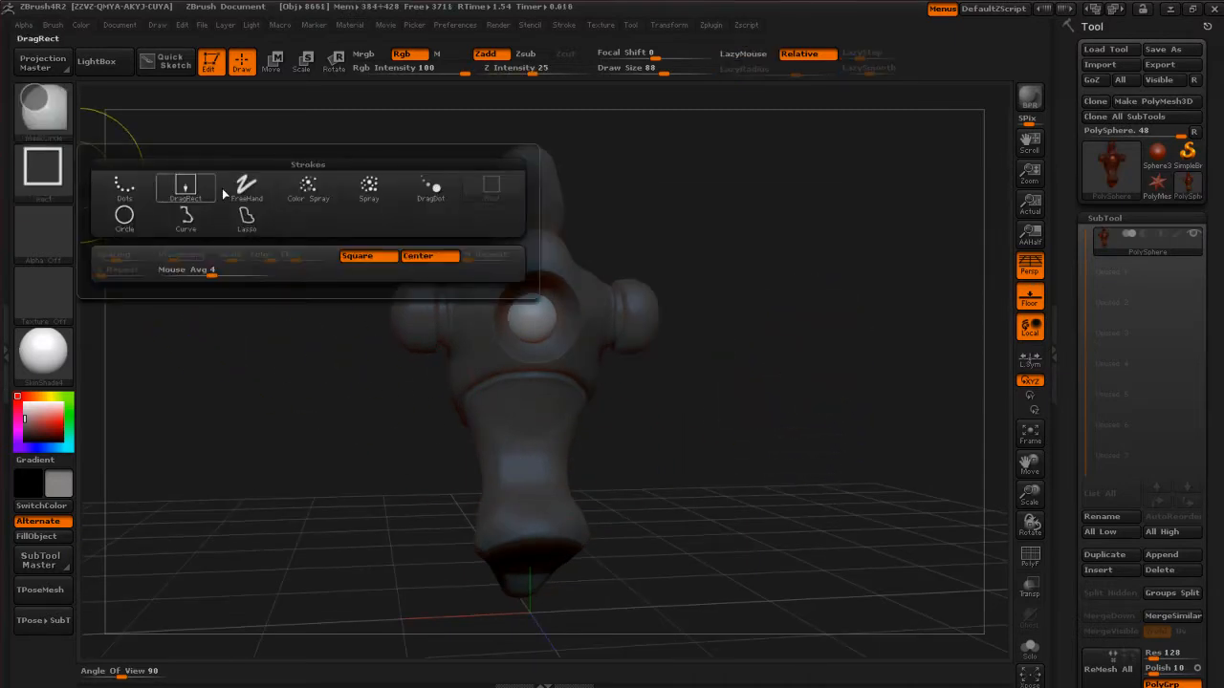
ctrl+click(190, 196)
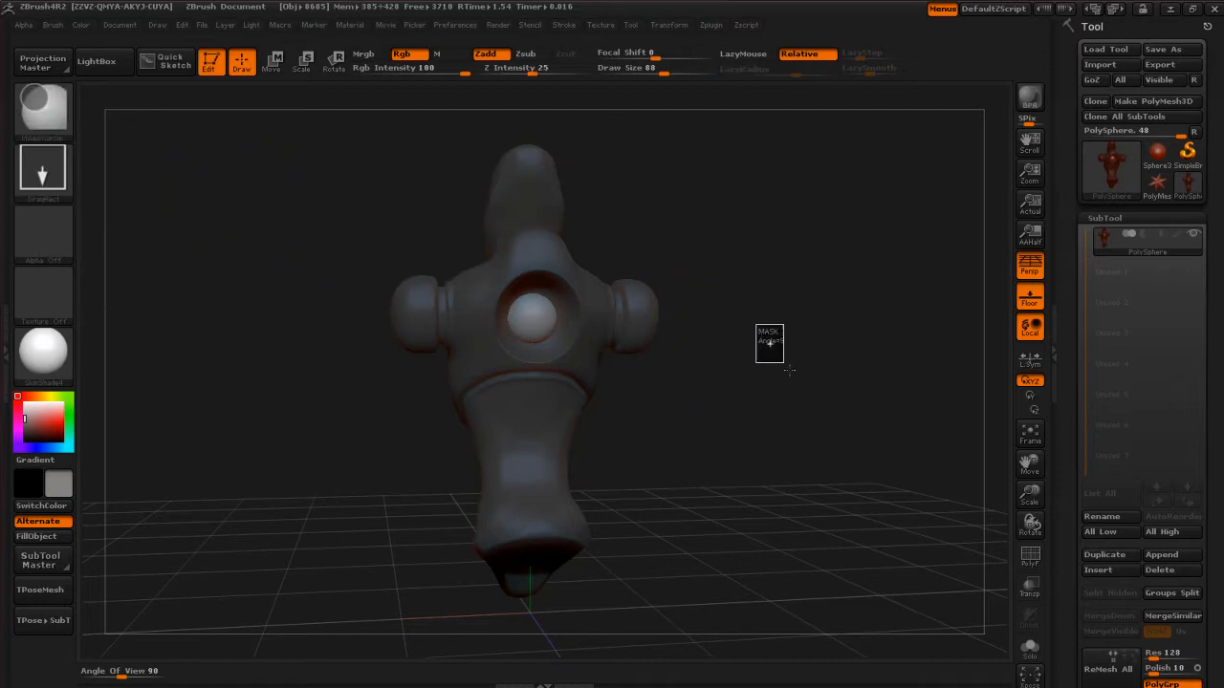
ctrl+click(760, 331)
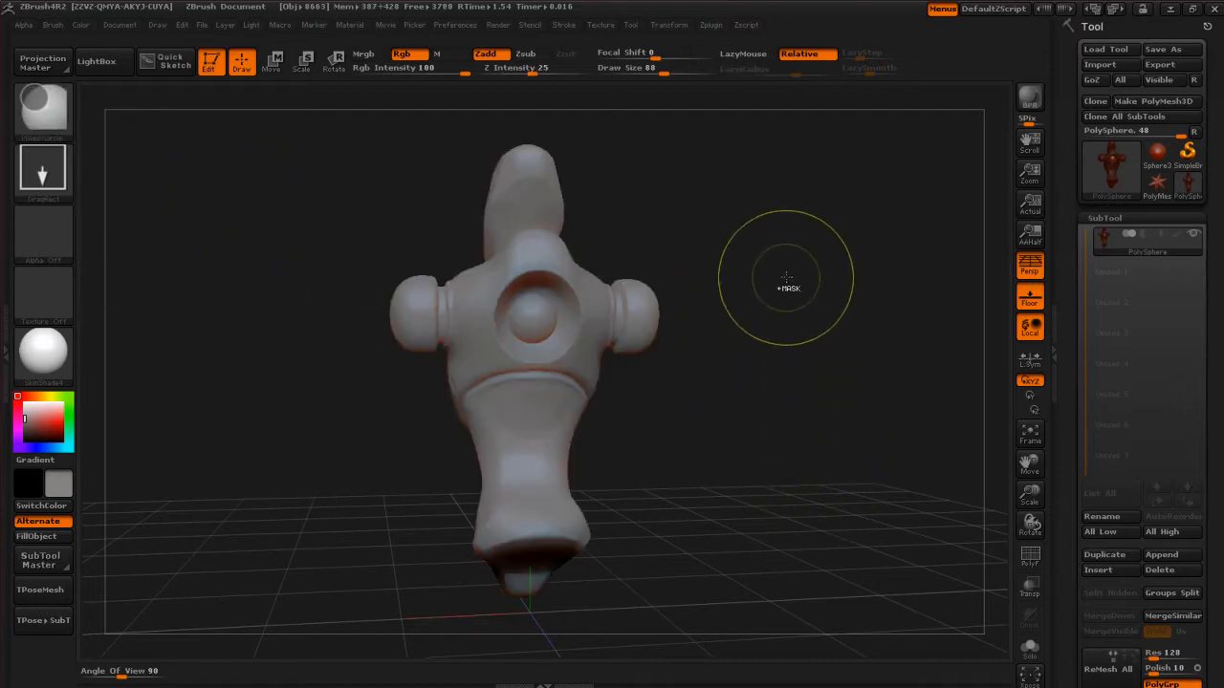
mouse_move(800, 296)
ctrl+mouse_down()
mouse_move(817, 341)
mouse_move(845, 348)
ctrl+mouse_up()
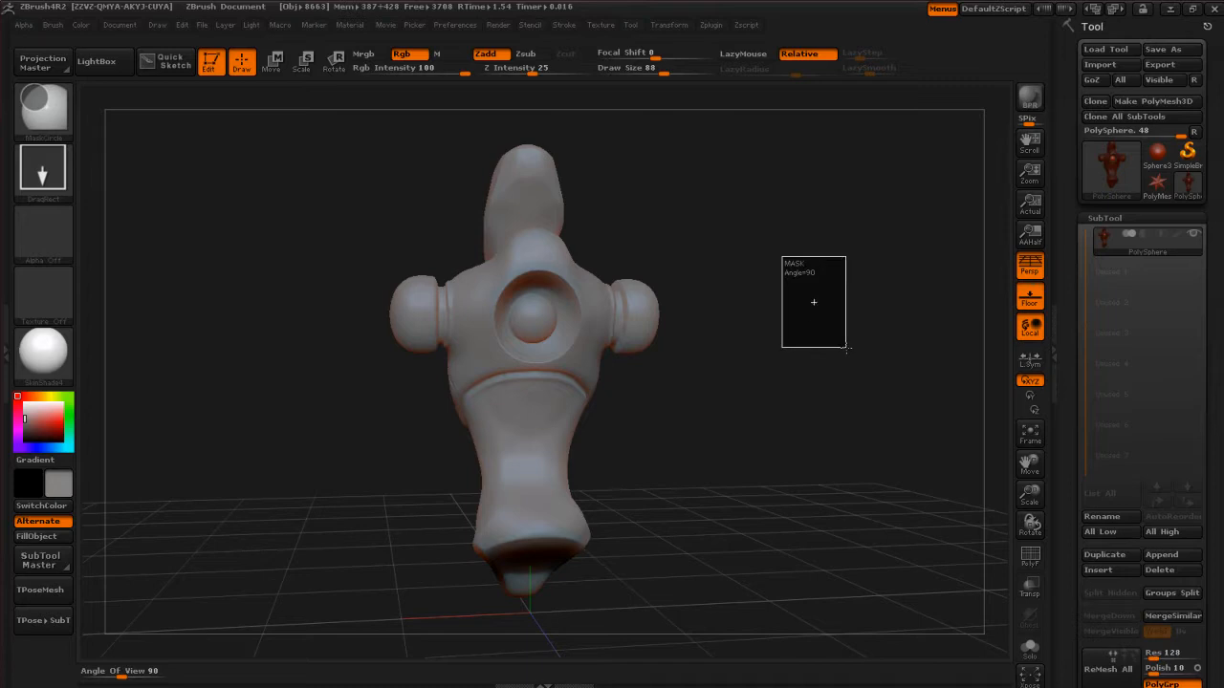
Display the polyframe to check the remeshed body and merged sphere, and hide it again.
mouse_move(733, 469)
mouse_down()
mouse_move(729, 436)
mouse_move(773, 500)
mouse_move(790, 472)
mouse_move(784, 451)
mouse_move(747, 454)
mouse_up()
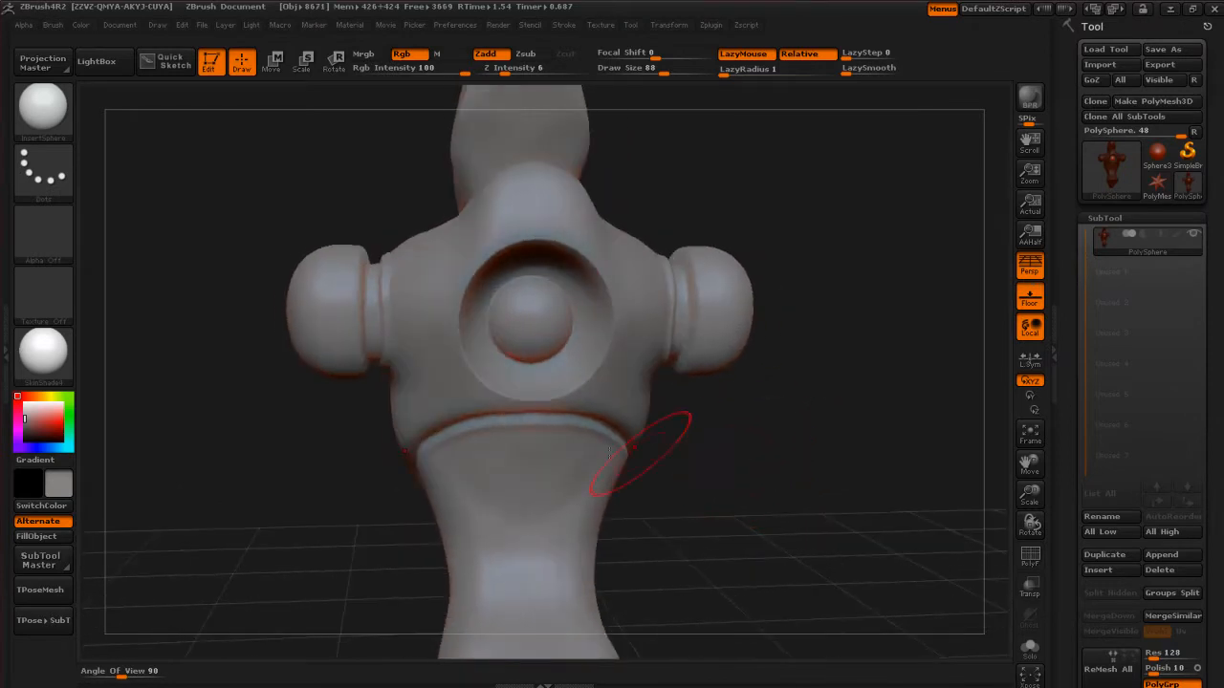
key(f)
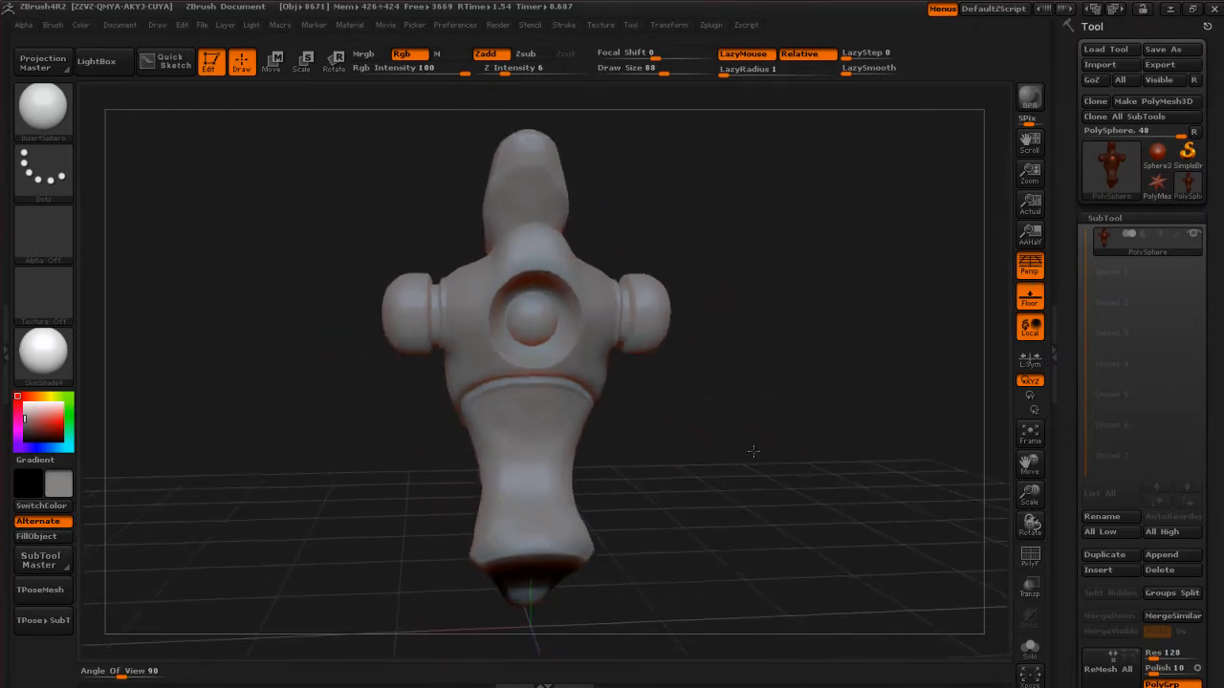
click(1031, 556)
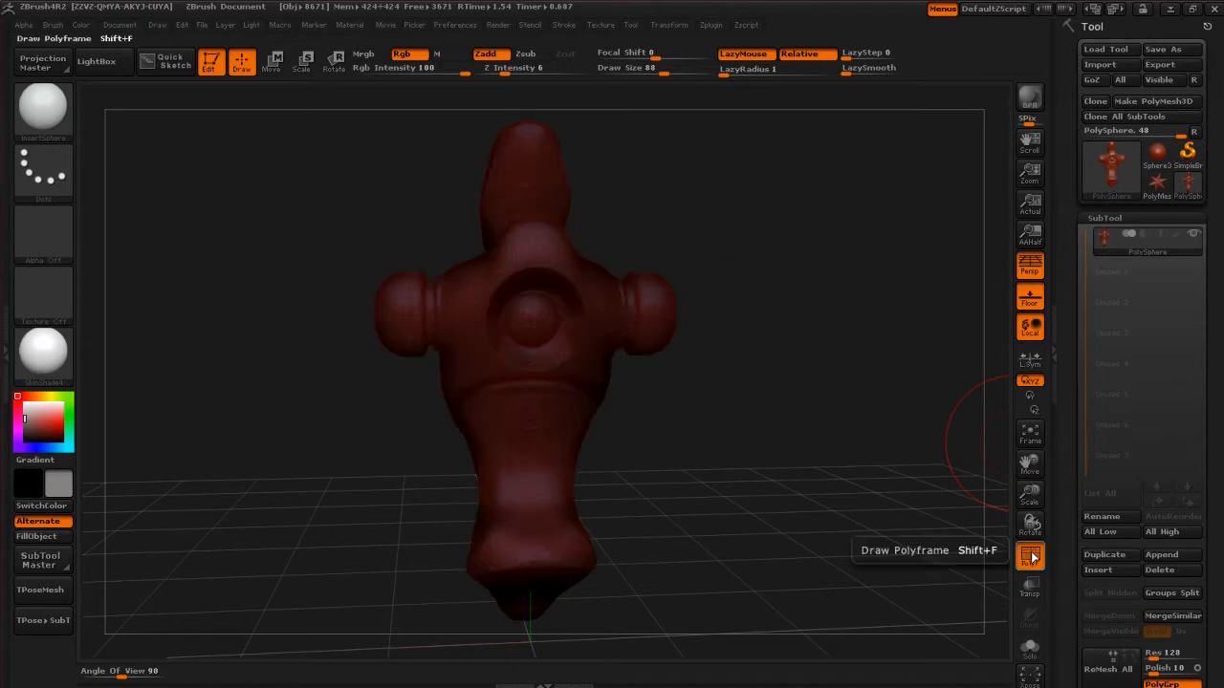
alt+drag(752, 469, 596, 359)
click(1030, 557)
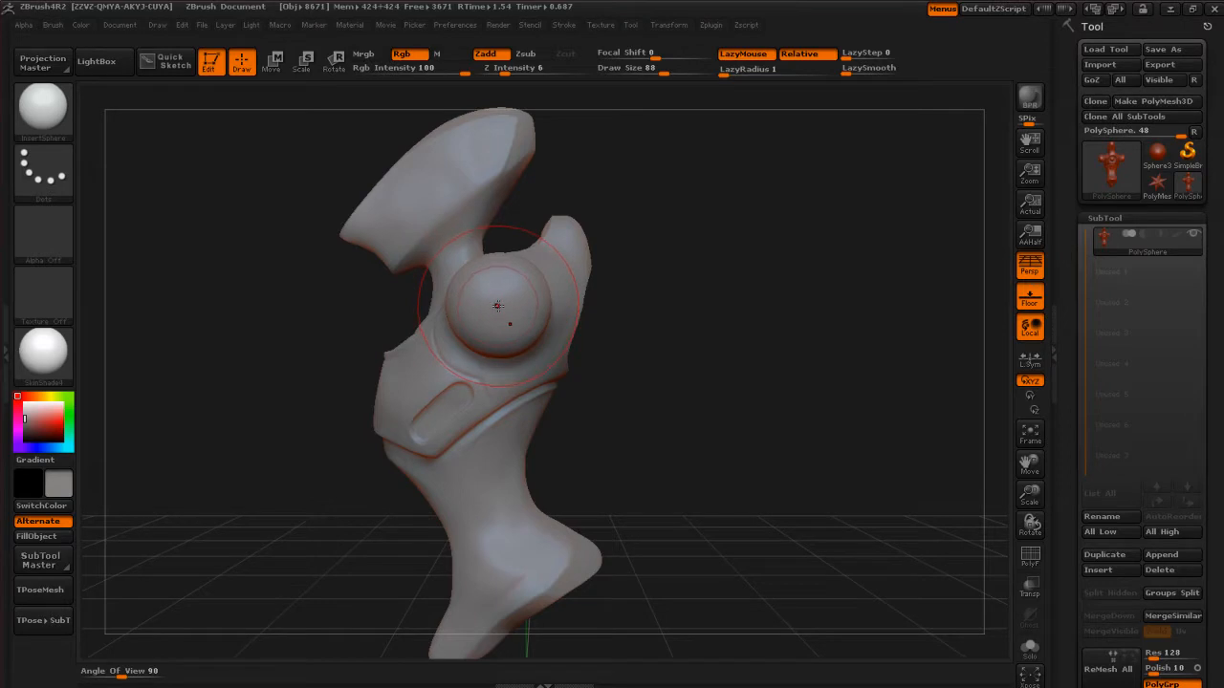
Insert a smaller sphere at the centre of the shoulder ball and check its symmetrical copy from several sides.
drag(502, 311, 518, 331)
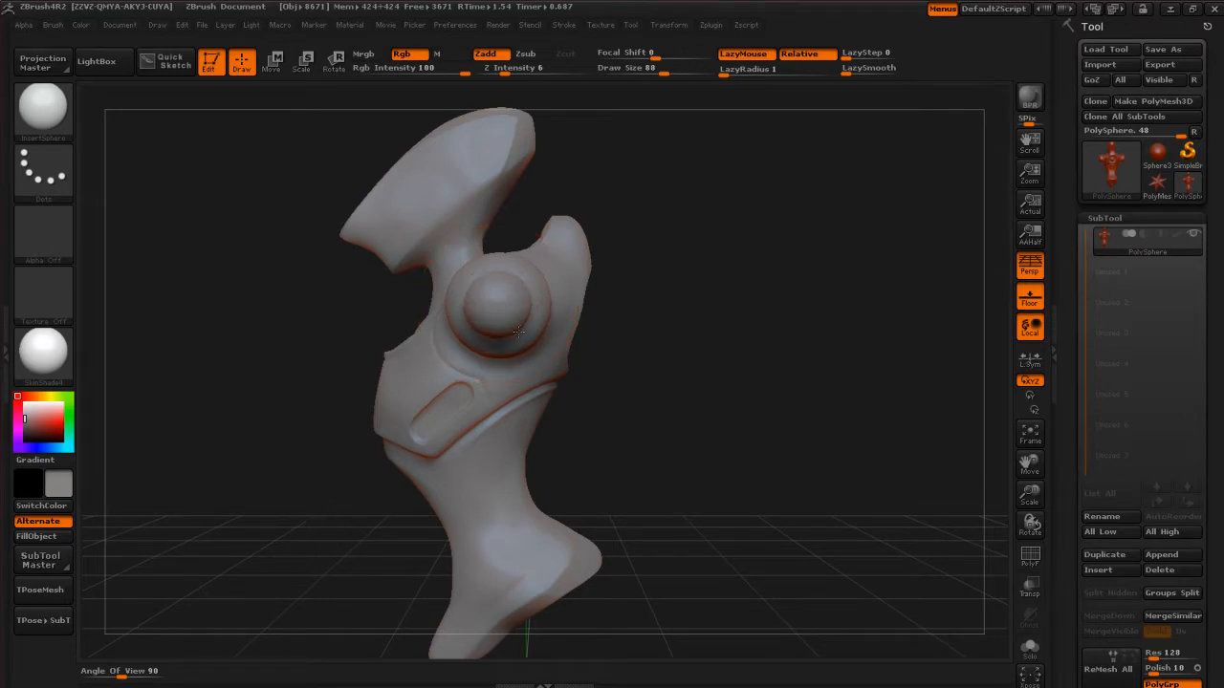
mouse_move(678, 399)
mouse_down()
mouse_move(759, 424)
mouse_move(757, 413)
mouse_move(791, 402)
mouse_up()
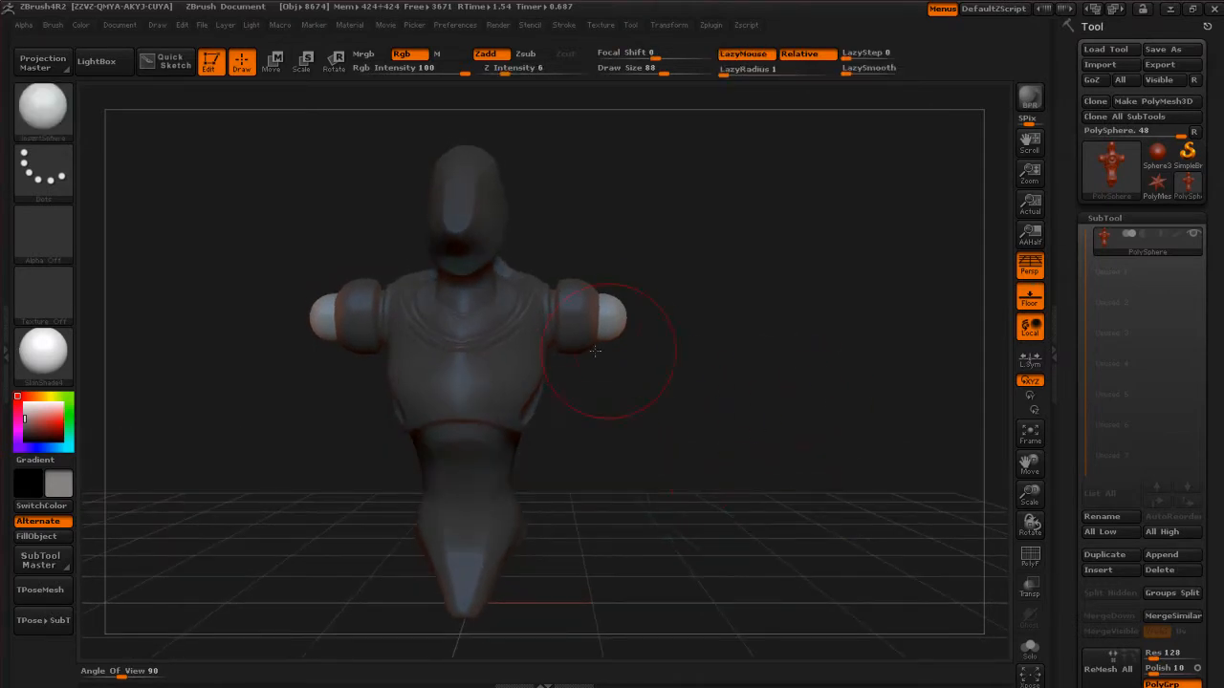
drag(723, 362, 750, 326)
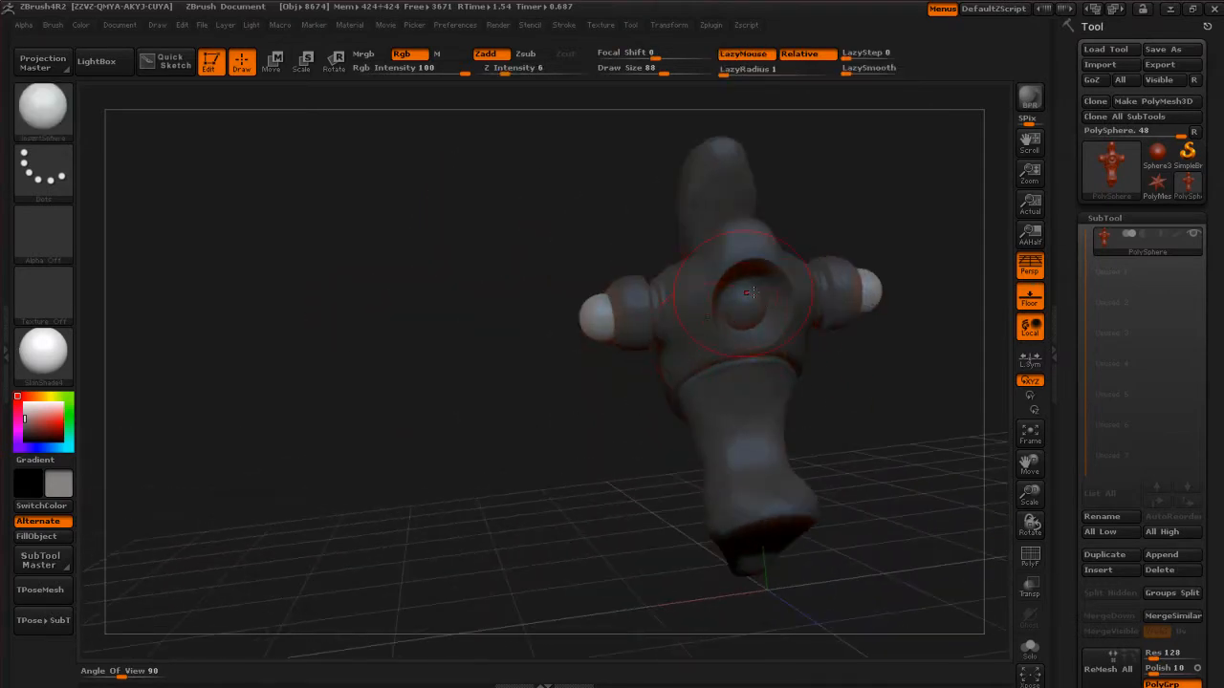
mouse_move(847, 418)
alt+mouse_down()
mouse_move(861, 373)
mouse_move(843, 387)
mouse_move(579, 399)
alt+mouse_up()
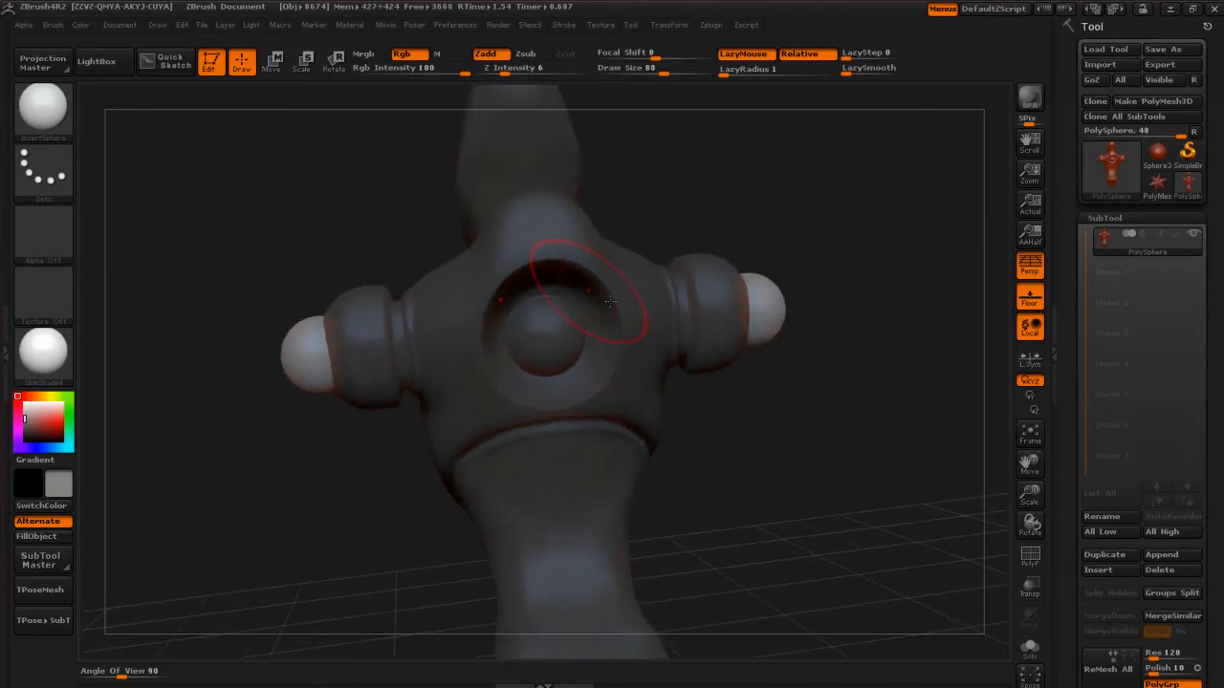
drag(687, 494, 809, 548)
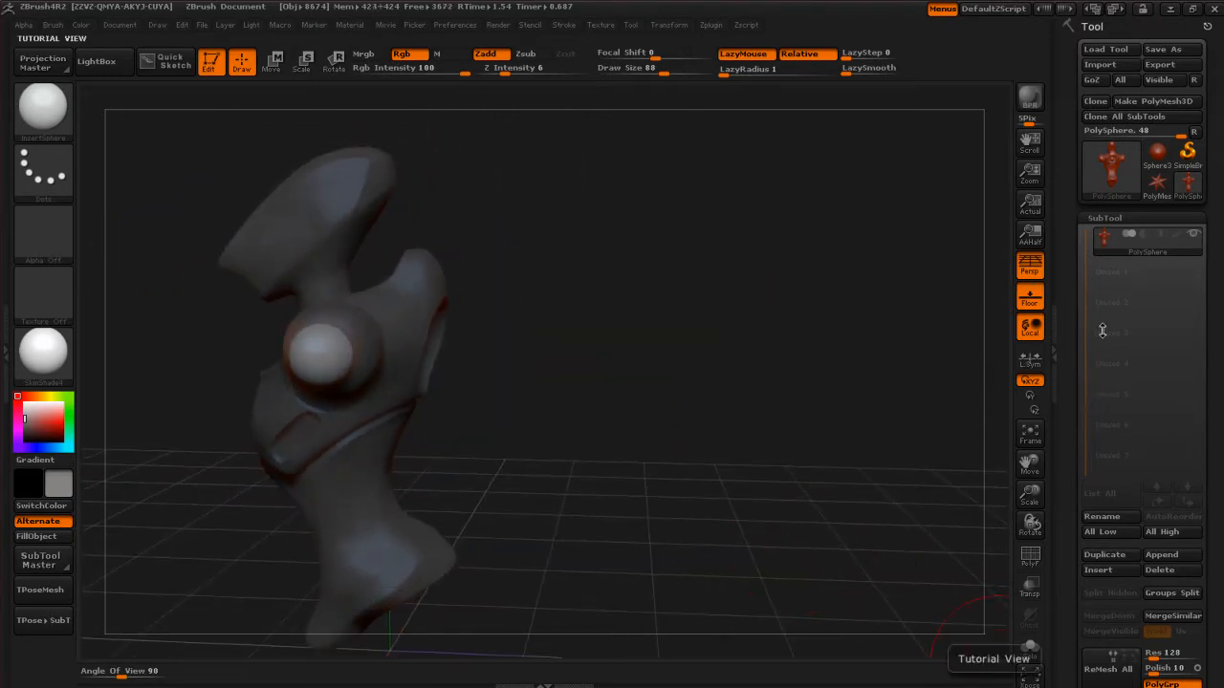
Enable the DynaMesh Group option, clear the mask and remesh the figure with the shoulder spheres as separate groups.
drag(1072, 334, 1074, 151)
drag(1074, 513, 1070, 452)
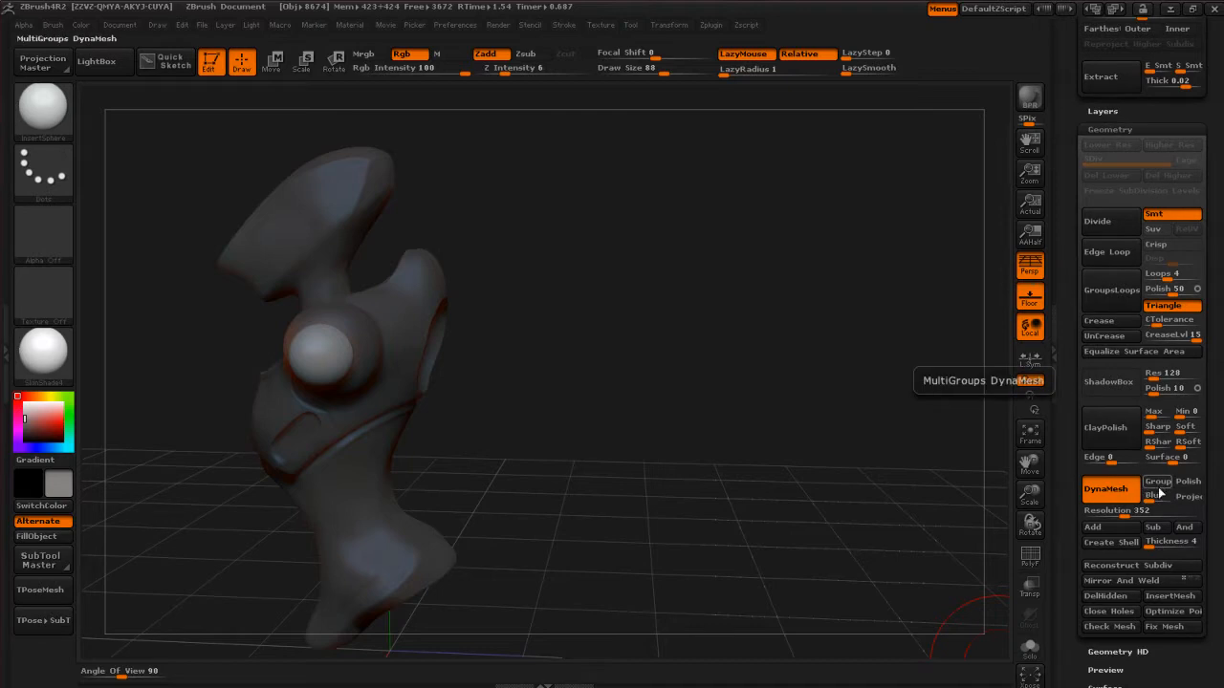
click(1159, 482)
drag(901, 418, 653, 425)
alt+drag(550, 425, 738, 383)
ctrl+drag(656, 282, 723, 400)
ctrl+drag(640, 313, 780, 522)
Display the polyframe to examine the polygroups and the junction between the shoulder and its inserted sphere, and hide it again.
alt+drag(582, 397, 660, 502)
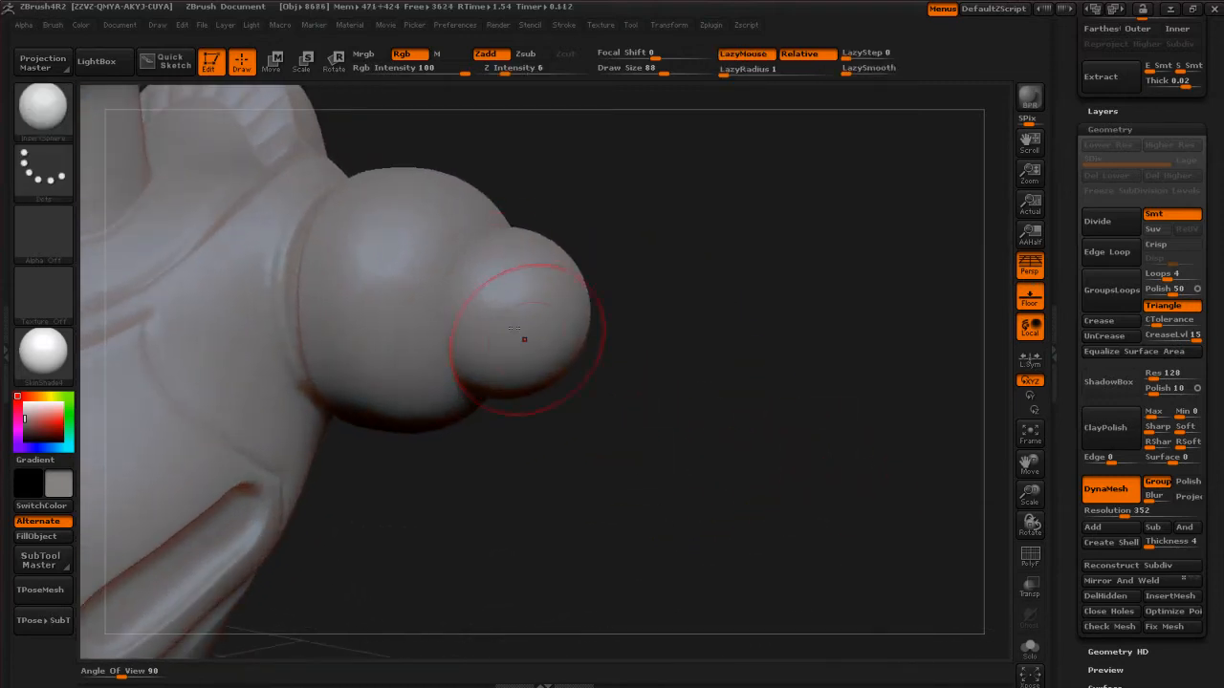
click(1030, 555)
drag(756, 399, 661, 369)
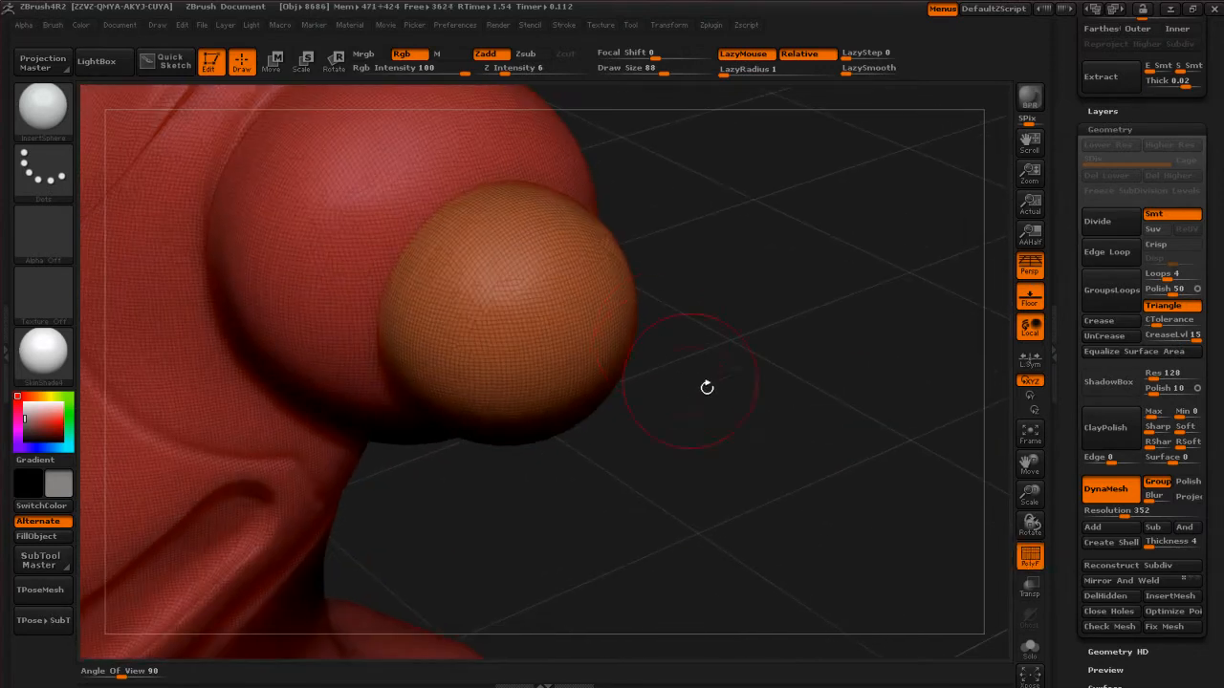
drag(762, 436, 803, 437)
alt+drag(694, 421, 926, 488)
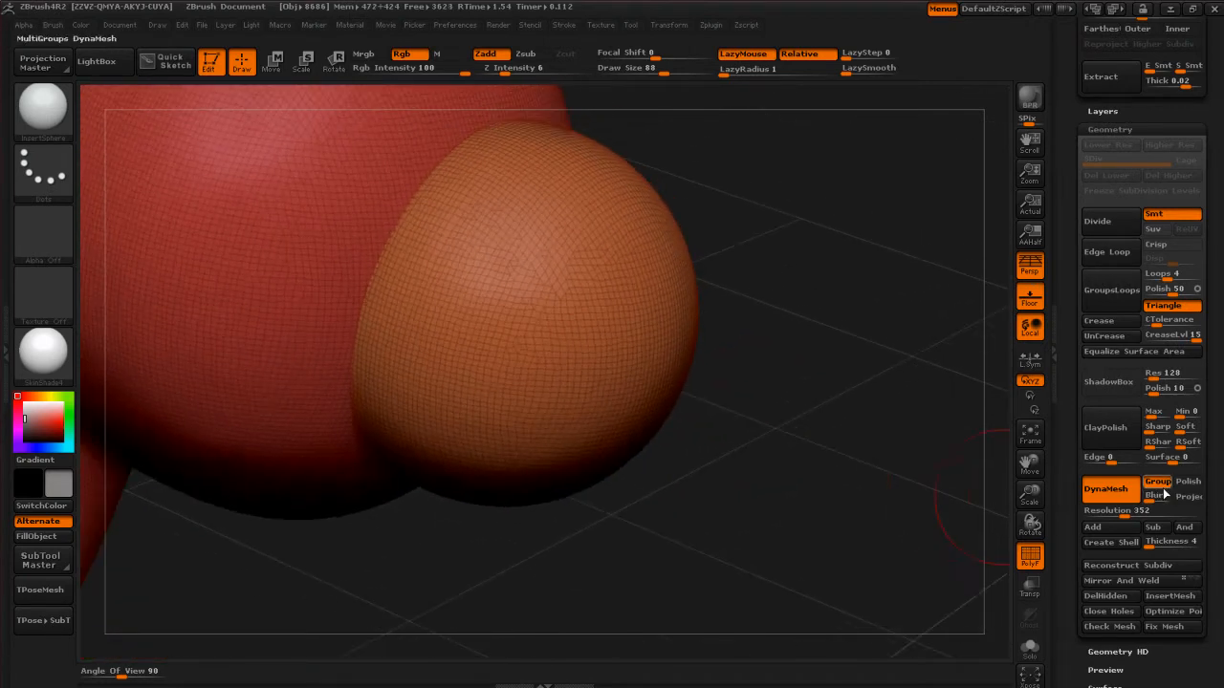
alt+drag(818, 523, 641, 381)
alt+drag(802, 474, 1042, 535)
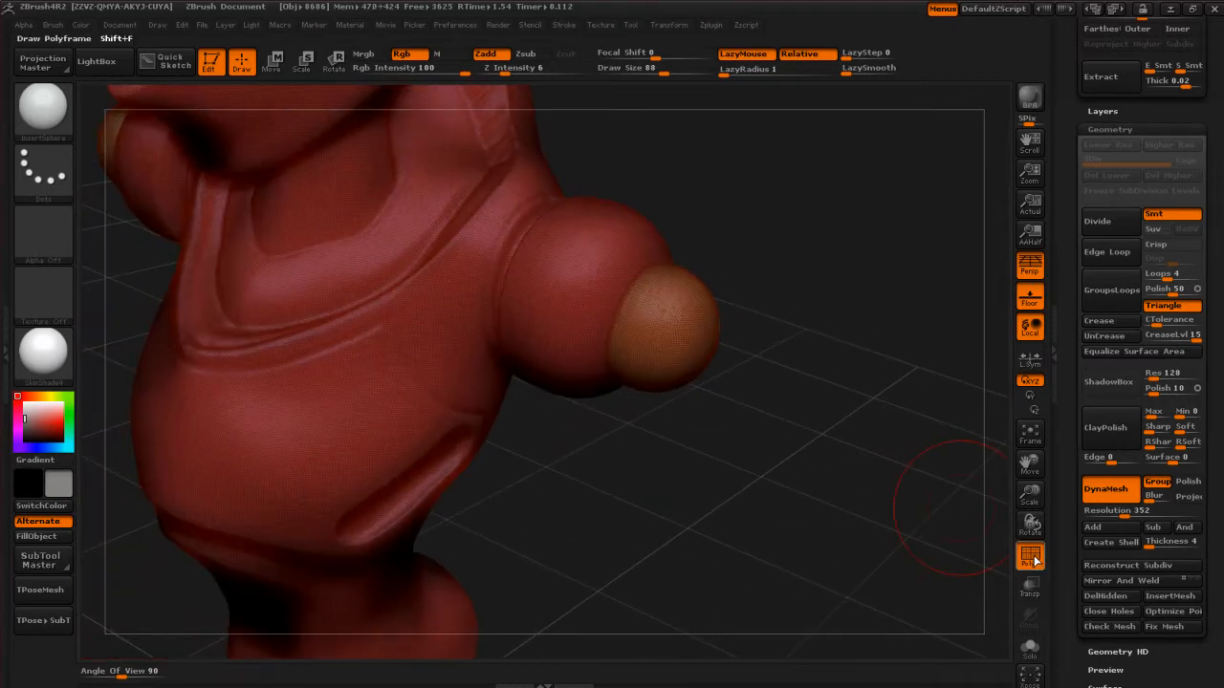
click(1031, 557)
Undo the grouped remesh and the shoulder sphere insertion, with the DynaMesh Group option off.
mouse_move(851, 469)
mouse_down()
mouse_move(752, 442)
mouse_move(762, 448)
mouse_move(751, 473)
mouse_up()
key(ctrl)
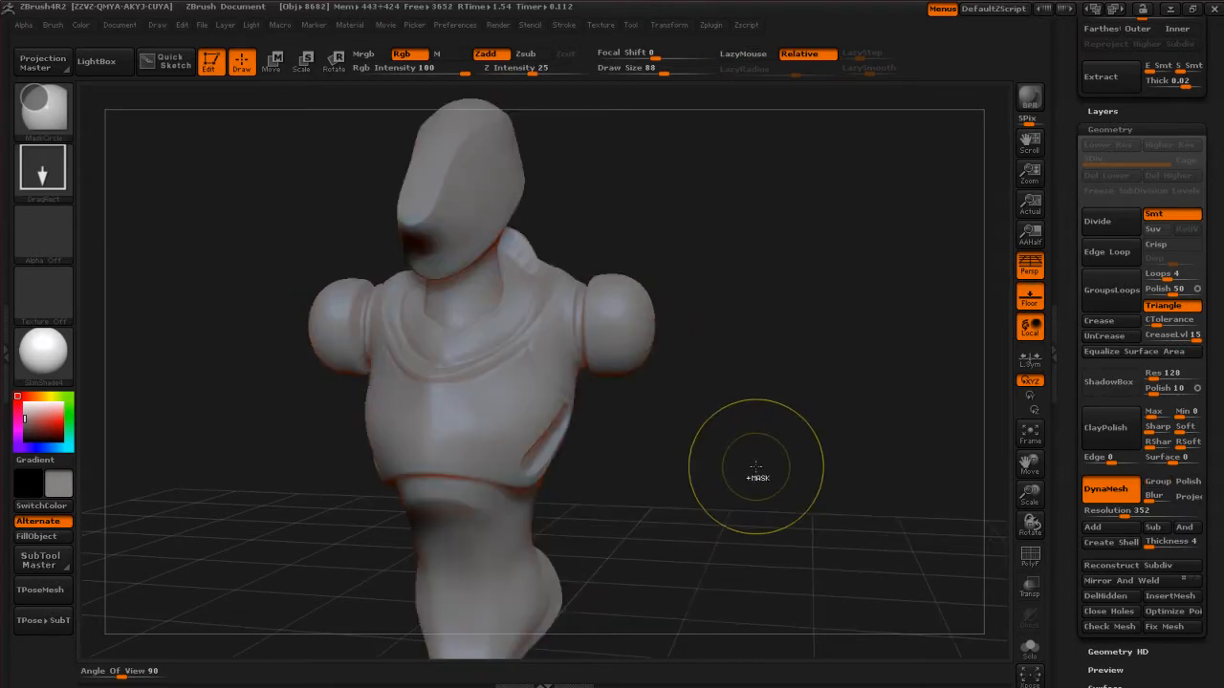
mouse_move(787, 395)
mouse_down()
mouse_move(741, 430)
mouse_move(756, 483)
mouse_move(746, 499)
mouse_move(713, 412)
mouse_move(704, 427)
mouse_move(725, 401)
mouse_up()
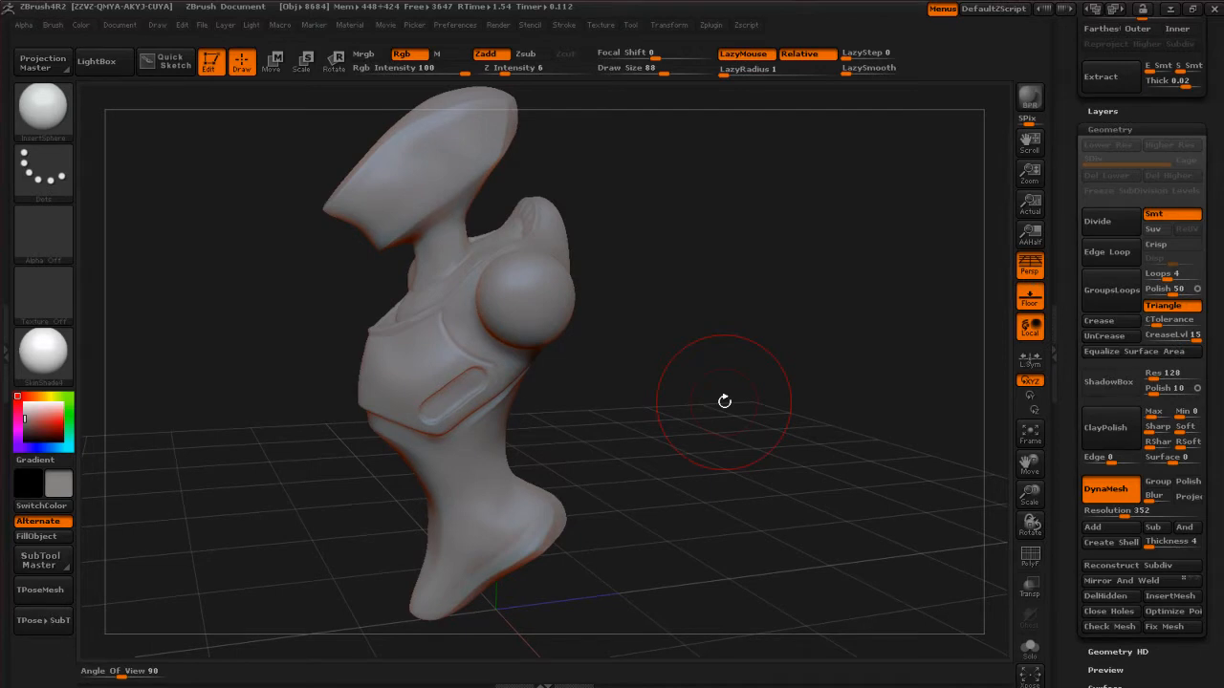
Insert a subtractive sphere on the shoulder ball and remesh with DynaMesh to carve a round recess.
click(541, 57)
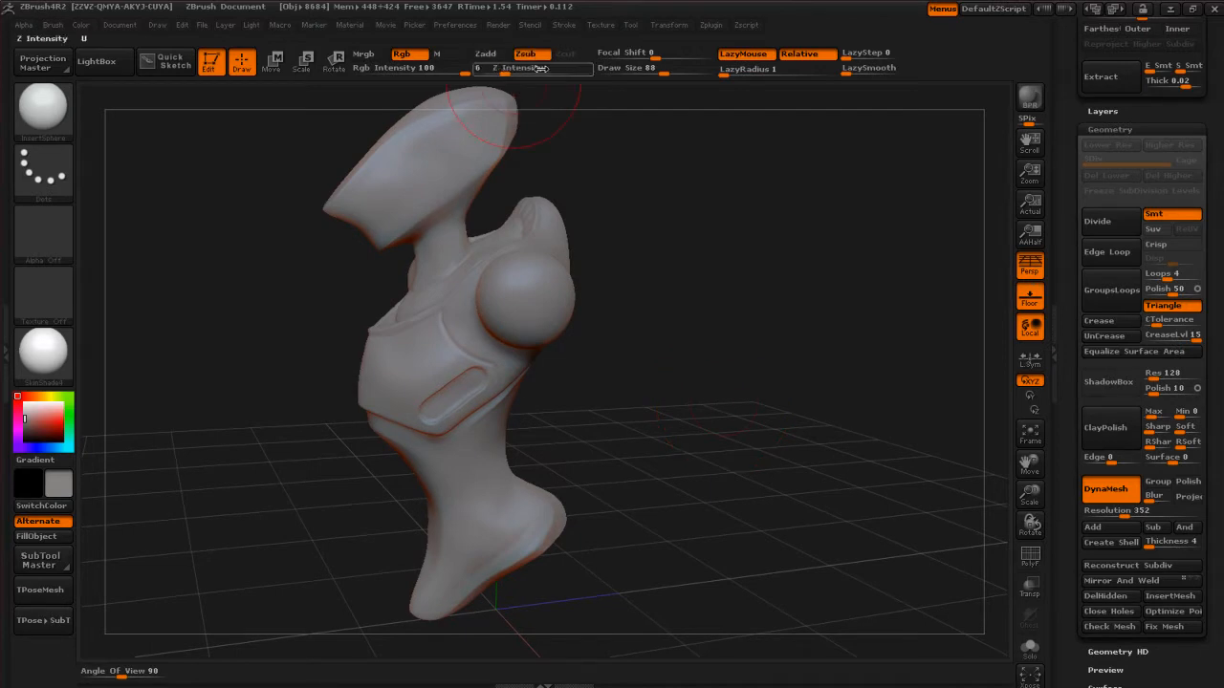
click(489, 55)
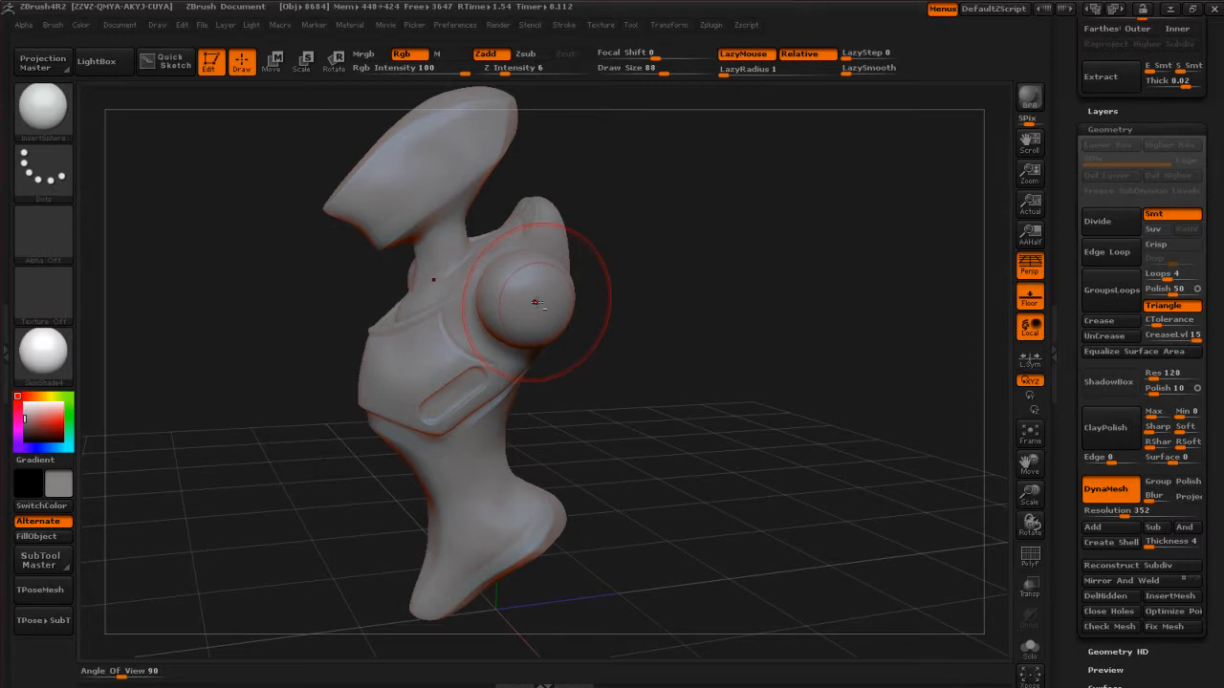
drag(538, 311, 549, 334)
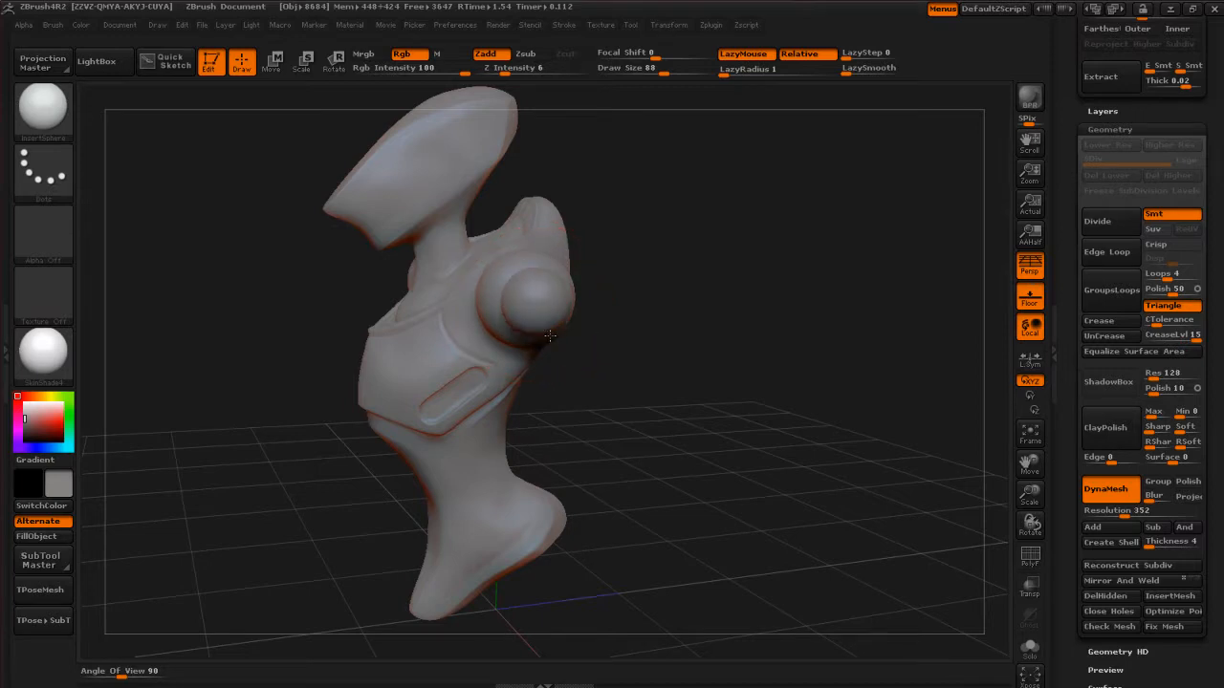
mouse_move(626, 387)
mouse_down()
mouse_move(634, 399)
mouse_move(688, 399)
mouse_move(628, 411)
mouse_move(750, 411)
mouse_up()
ctrl+drag(674, 247, 710, 440)
drag(643, 421, 822, 368)
drag(784, 437, 773, 414)
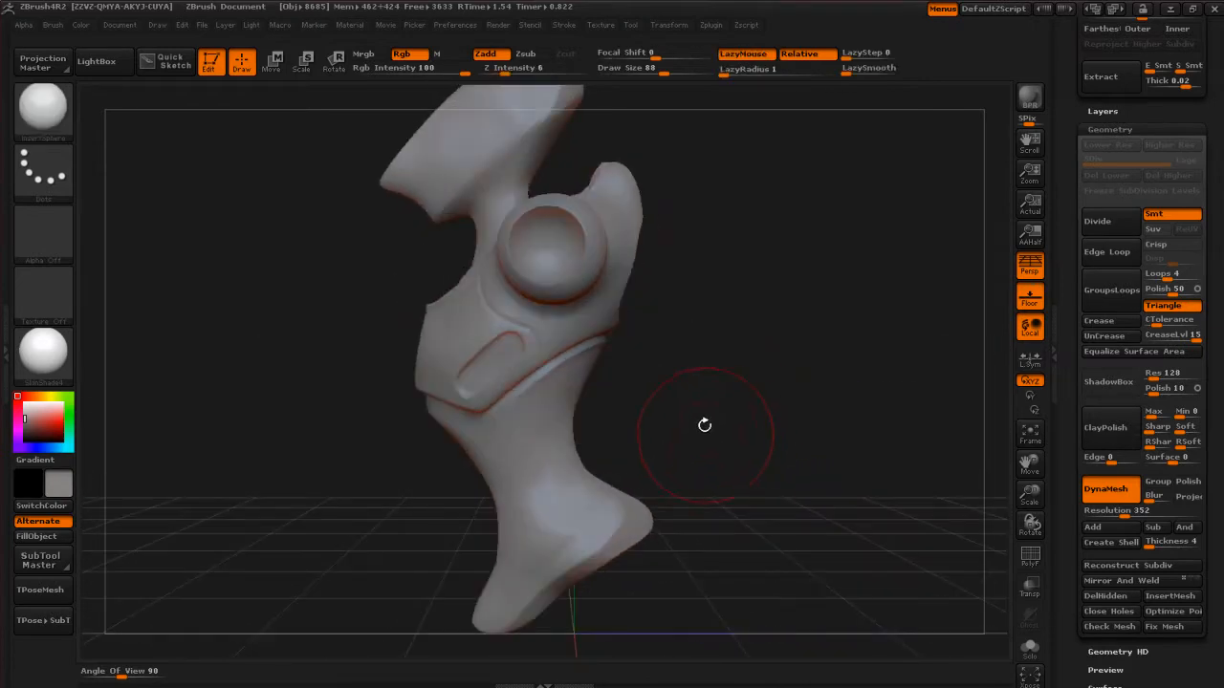
Insert a large sphere at the figure's waist, between the torso and the pointed base.
mouse_move(646, 411)
mouse_down()
mouse_move(688, 421)
mouse_move(608, 427)
mouse_move(590, 456)
mouse_move(630, 504)
mouse_up()
drag(726, 469, 776, 453)
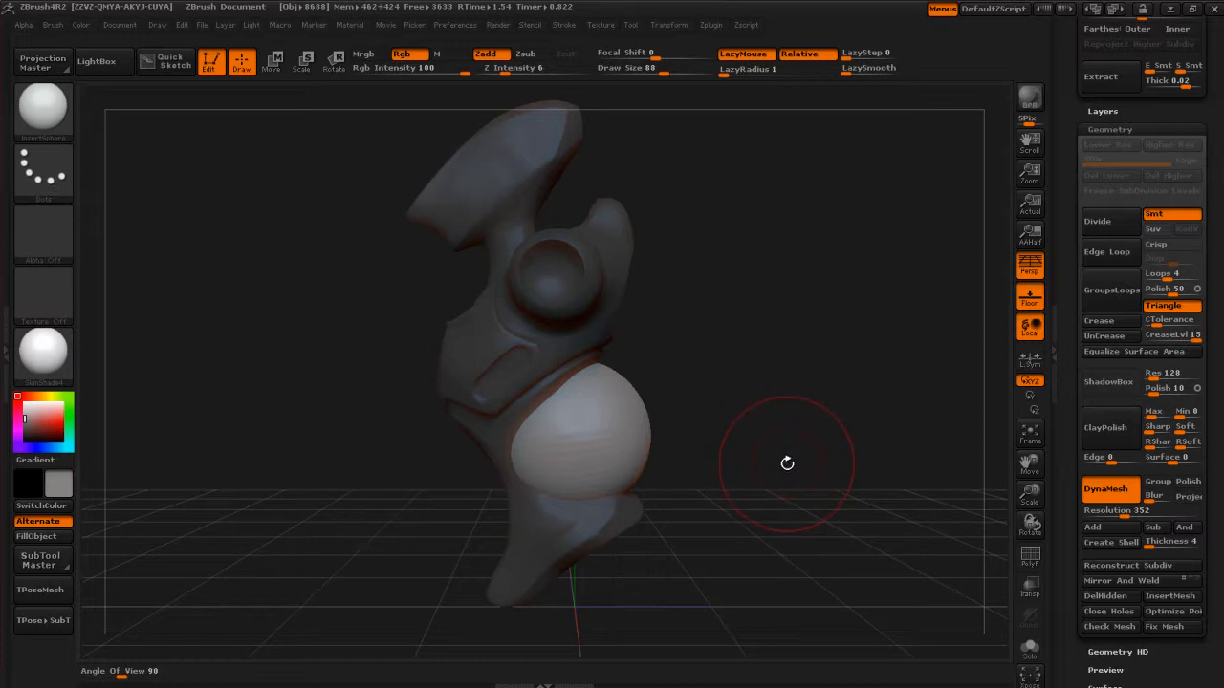
Place a Move transpose line angled upward from the waist sphere and move the sphere toward the figure's back.
click(275, 69)
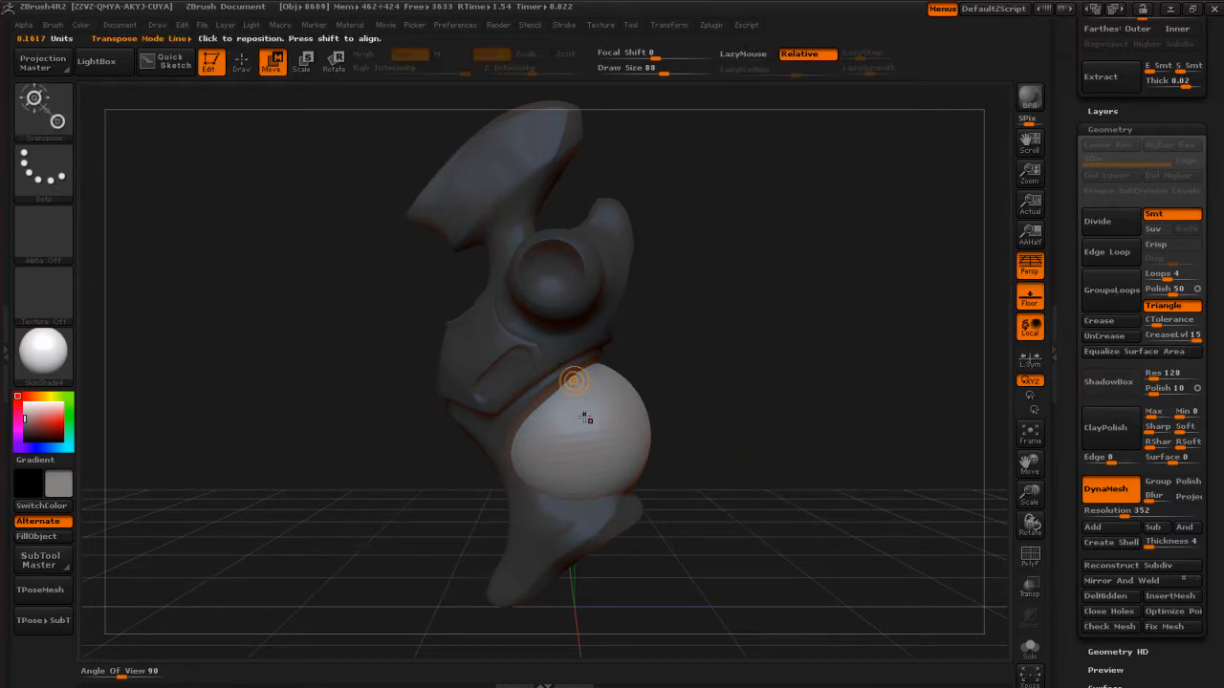
drag(574, 432, 857, 432)
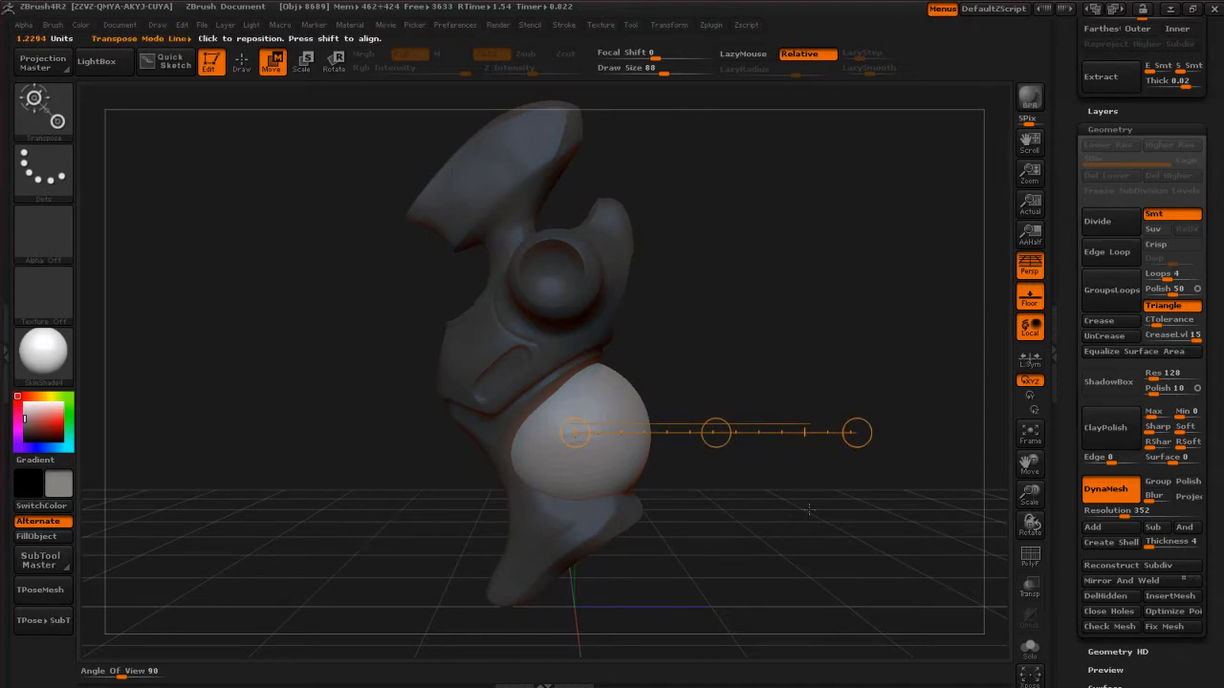
mouse_move(804, 521)
mouse_down()
mouse_move(670, 525)
mouse_move(803, 559)
mouse_move(809, 526)
mouse_move(756, 502)
mouse_move(819, 506)
mouse_up()
drag(873, 428, 847, 430)
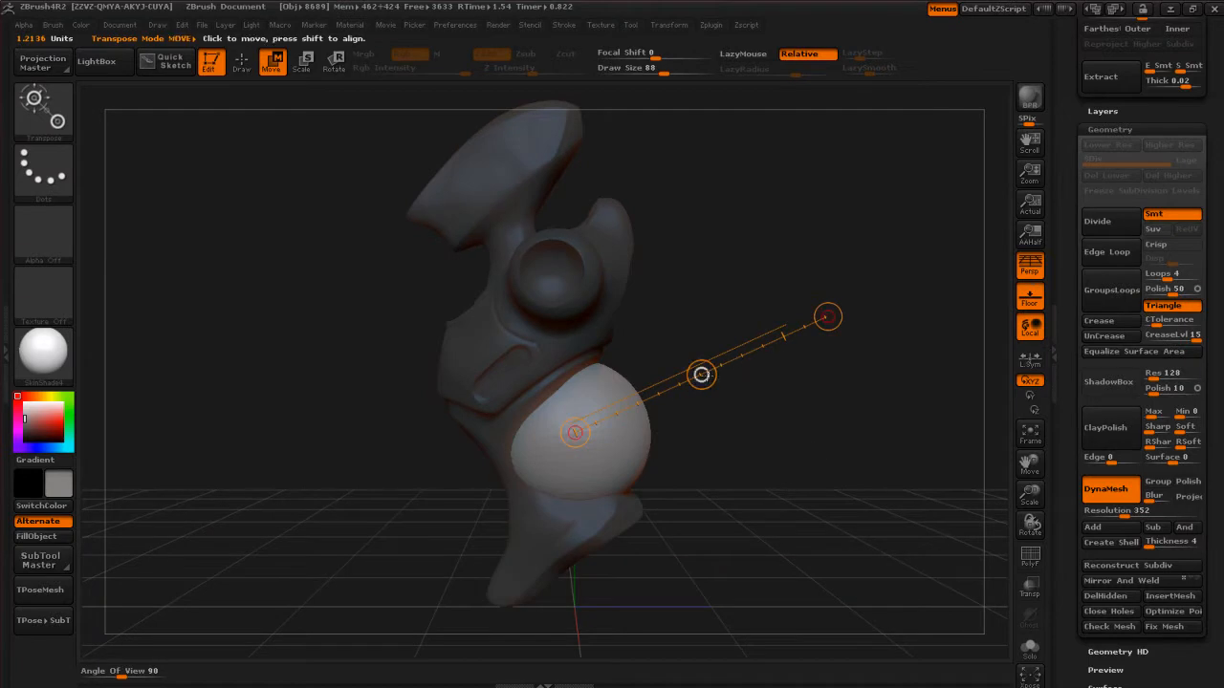
drag(701, 374, 766, 367)
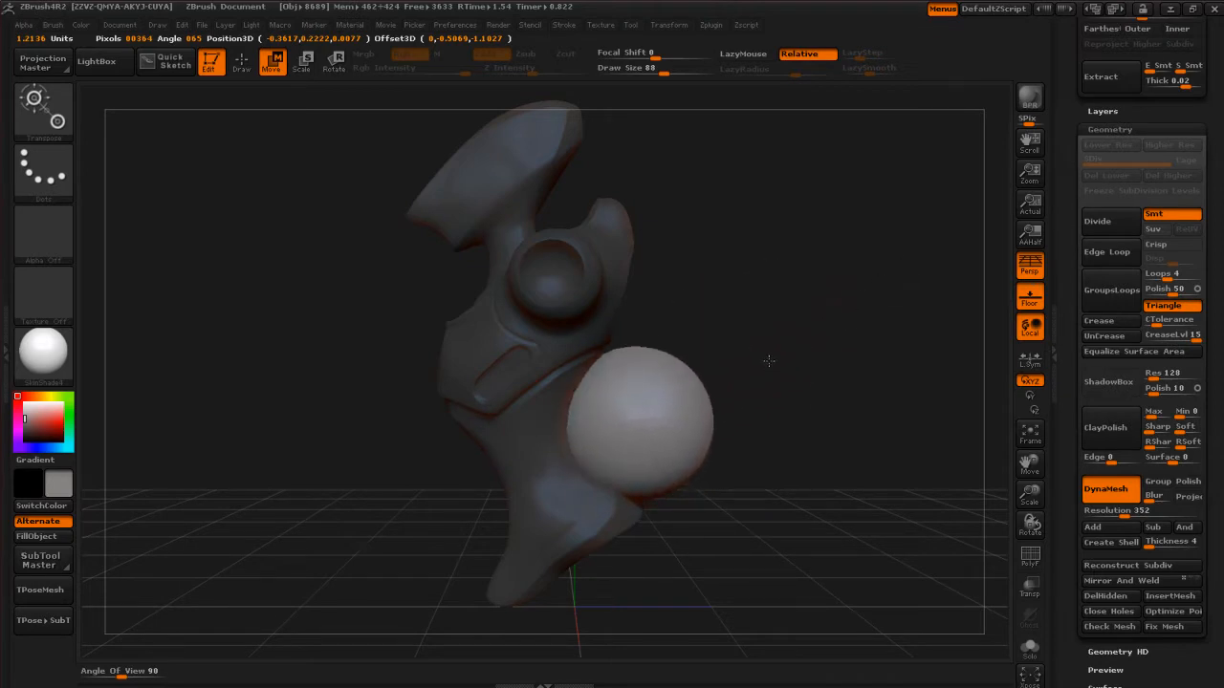
drag(853, 338, 799, 363)
drag(574, 432, 828, 317)
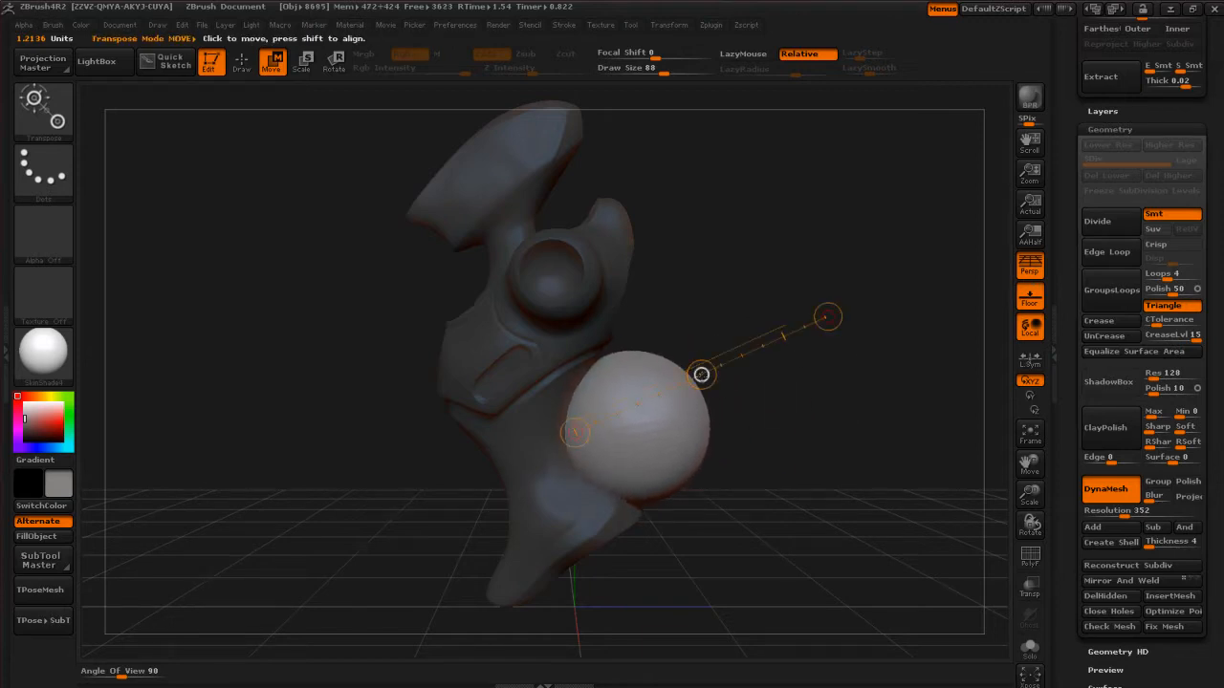
Move the sphere slightly further from the back, shift the Transpose line onto the sphere's centre and adjust its outer end.
drag(702, 374, 744, 394)
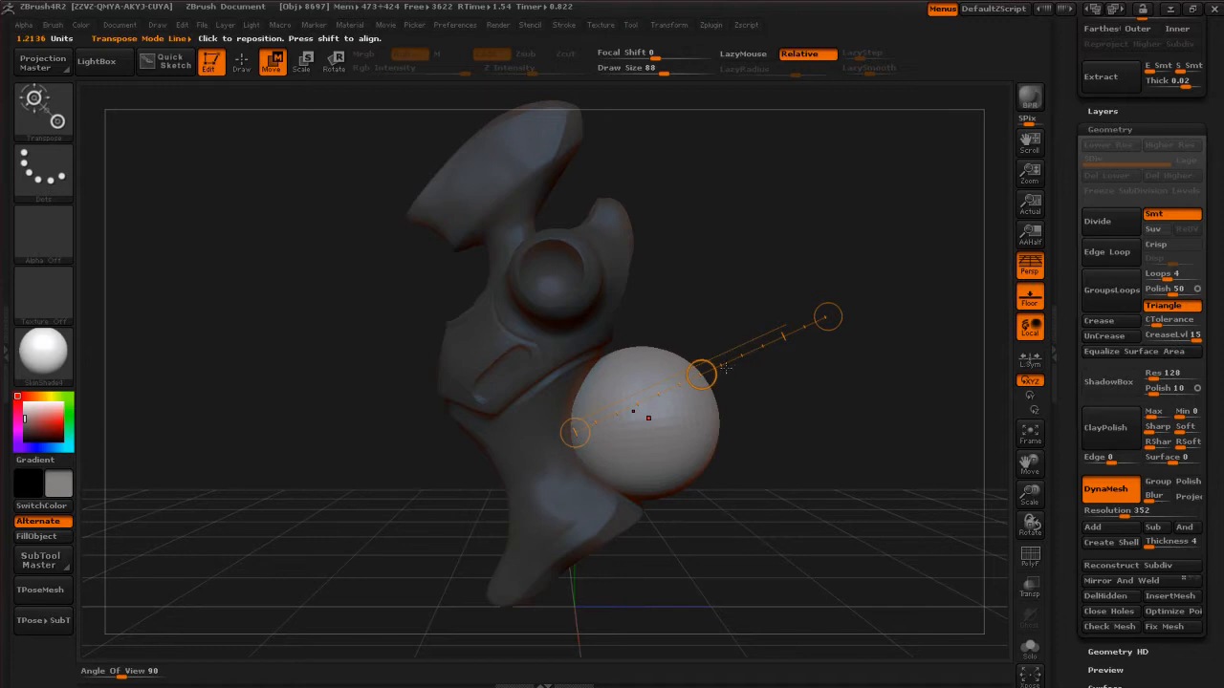
drag(729, 361, 819, 349)
mouse_move(910, 304)
mouse_down()
mouse_move(927, 329)
mouse_move(800, 551)
mouse_move(939, 422)
mouse_move(830, 234)
mouse_move(903, 427)
mouse_move(901, 305)
mouse_up()
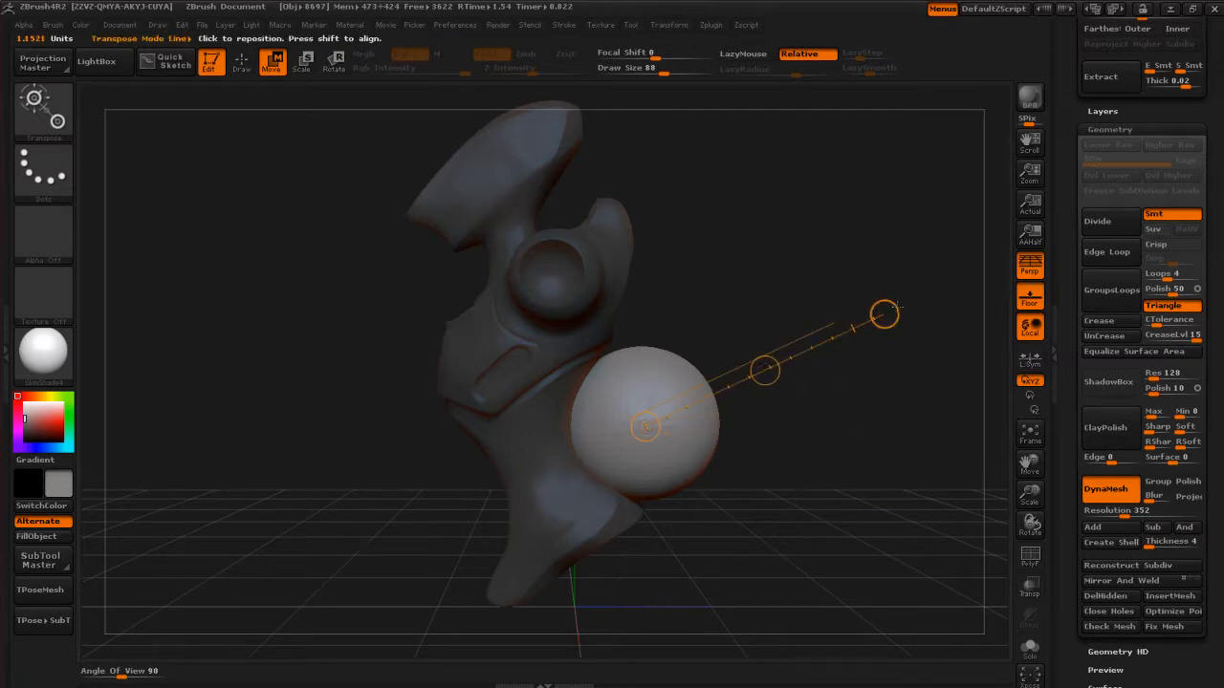
mouse_move(895, 307)
mouse_down()
mouse_move(883, 459)
mouse_move(894, 288)
mouse_up()
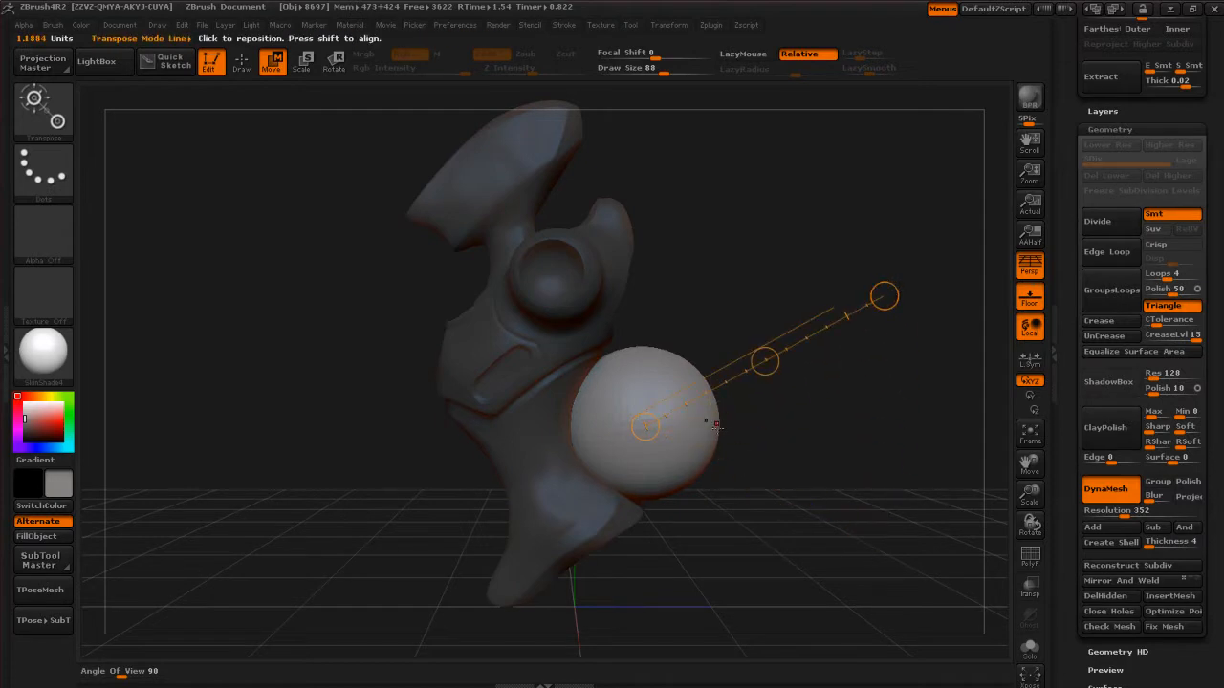
Redraw the Move Transpose line from the sphere's centre, vary its angle and lay it out horizontally behind the figure.
mouse_move(632, 437)
mouse_down()
mouse_move(652, 441)
mouse_move(735, 547)
mouse_move(662, 422)
mouse_move(724, 533)
mouse_move(633, 465)
mouse_move(602, 465)
mouse_move(654, 451)
mouse_move(639, 461)
mouse_up()
mouse_move(645, 463)
mouse_down()
mouse_move(734, 405)
mouse_move(856, 292)
mouse_move(792, 376)
mouse_move(800, 388)
mouse_up()
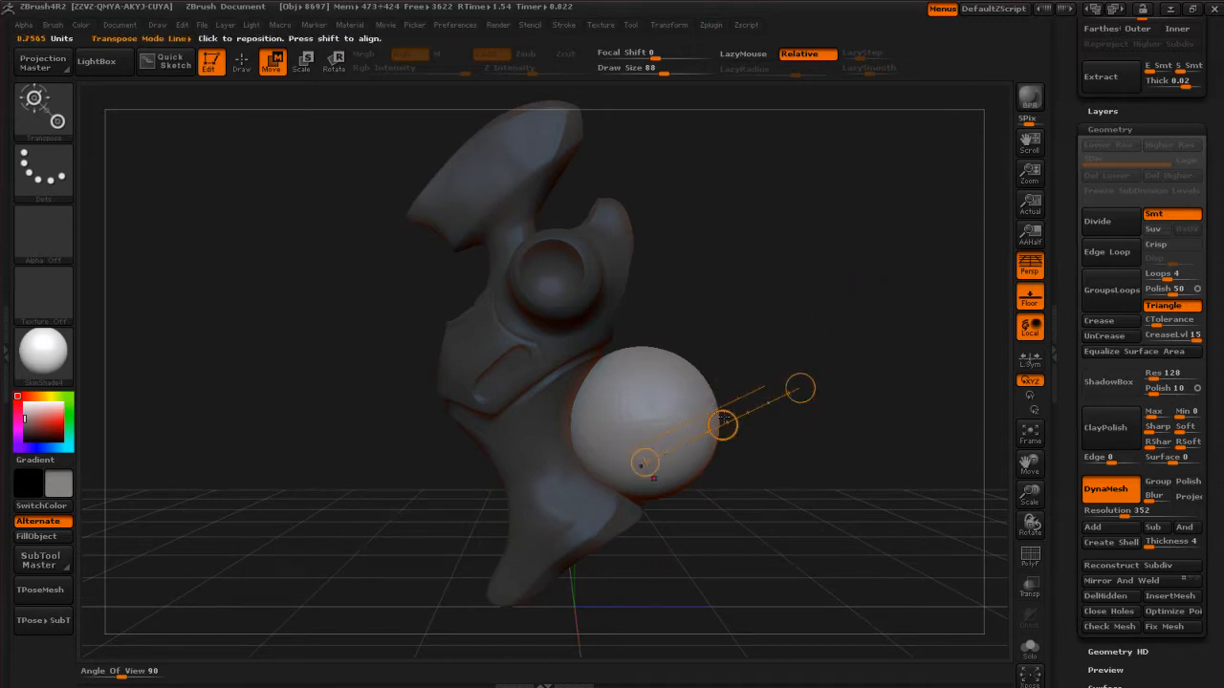
drag(757, 409, 750, 380)
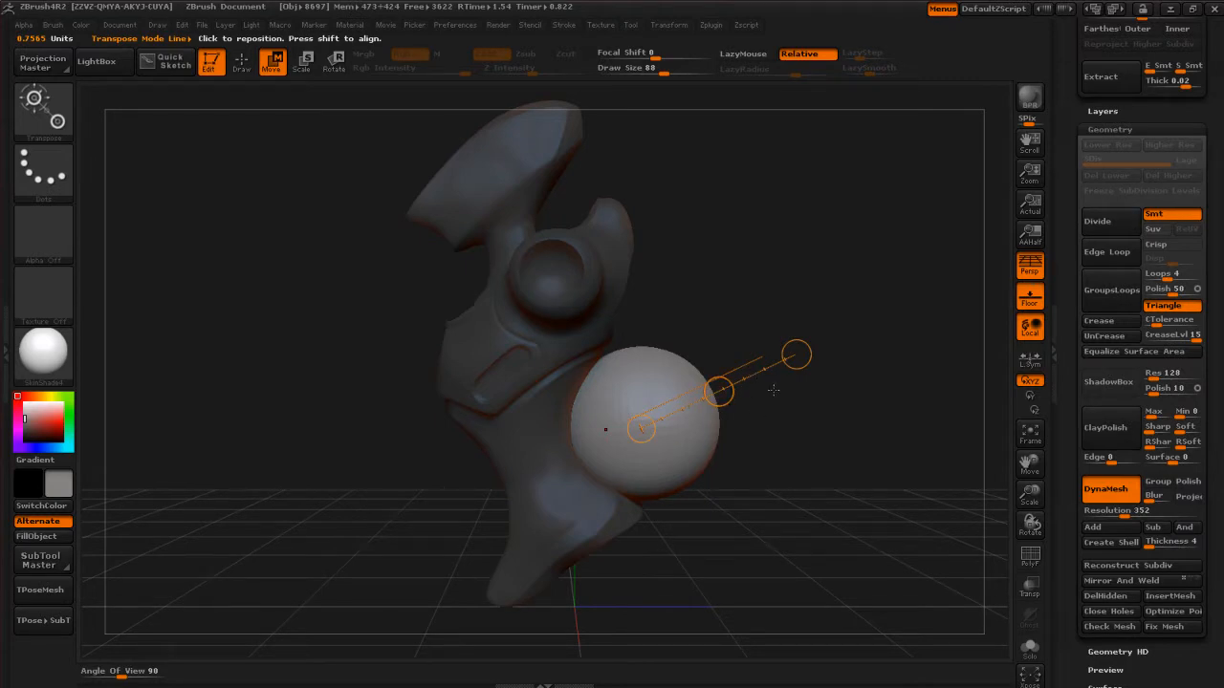
drag(811, 349, 814, 326)
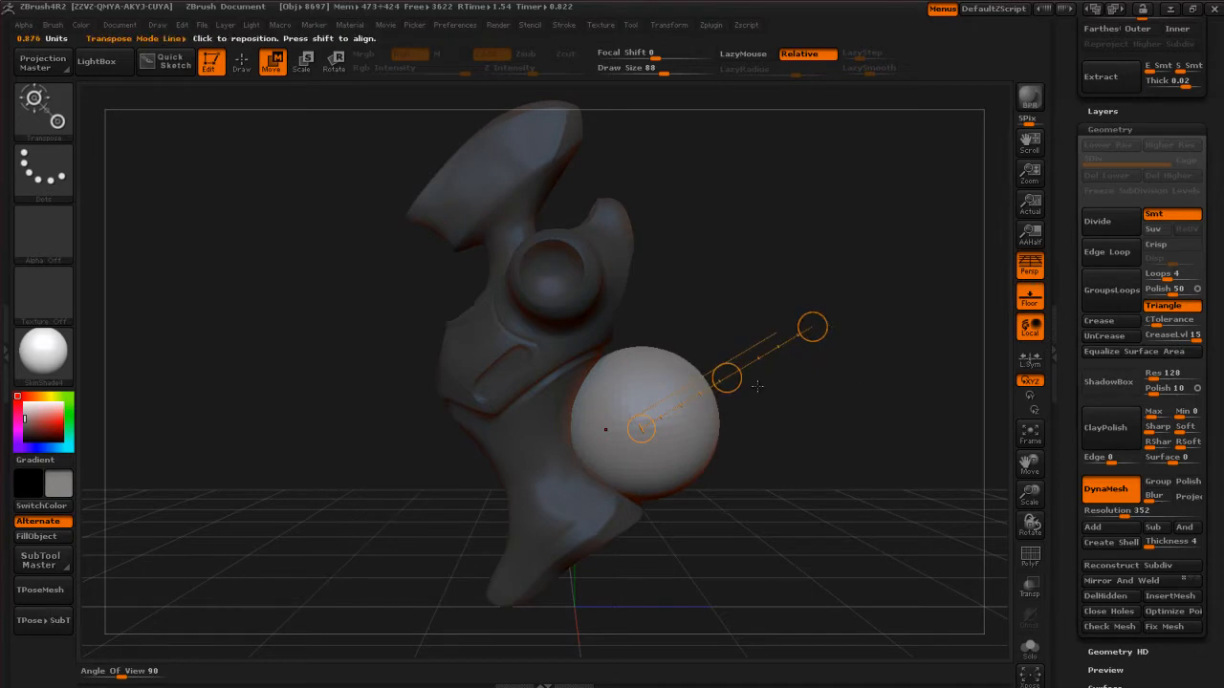
drag(761, 356, 764, 354)
drag(824, 308, 839, 446)
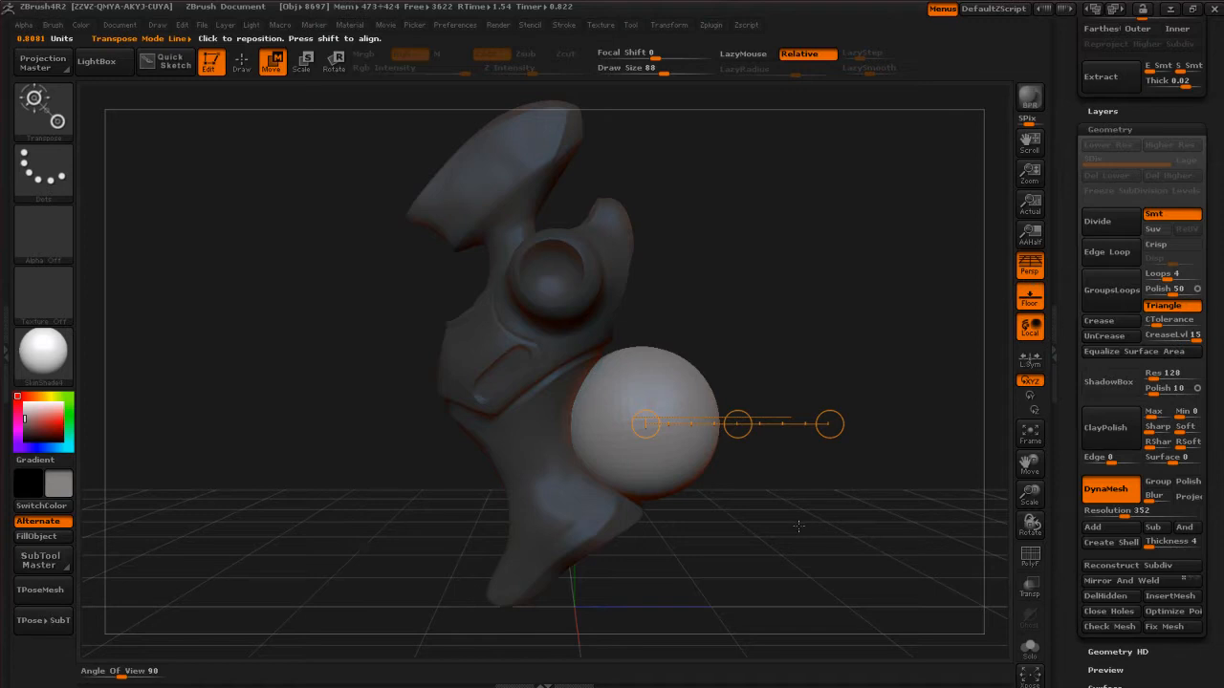
Turn off perspective and check from above where the Transpose line sits relative to the sphere.
key(p)
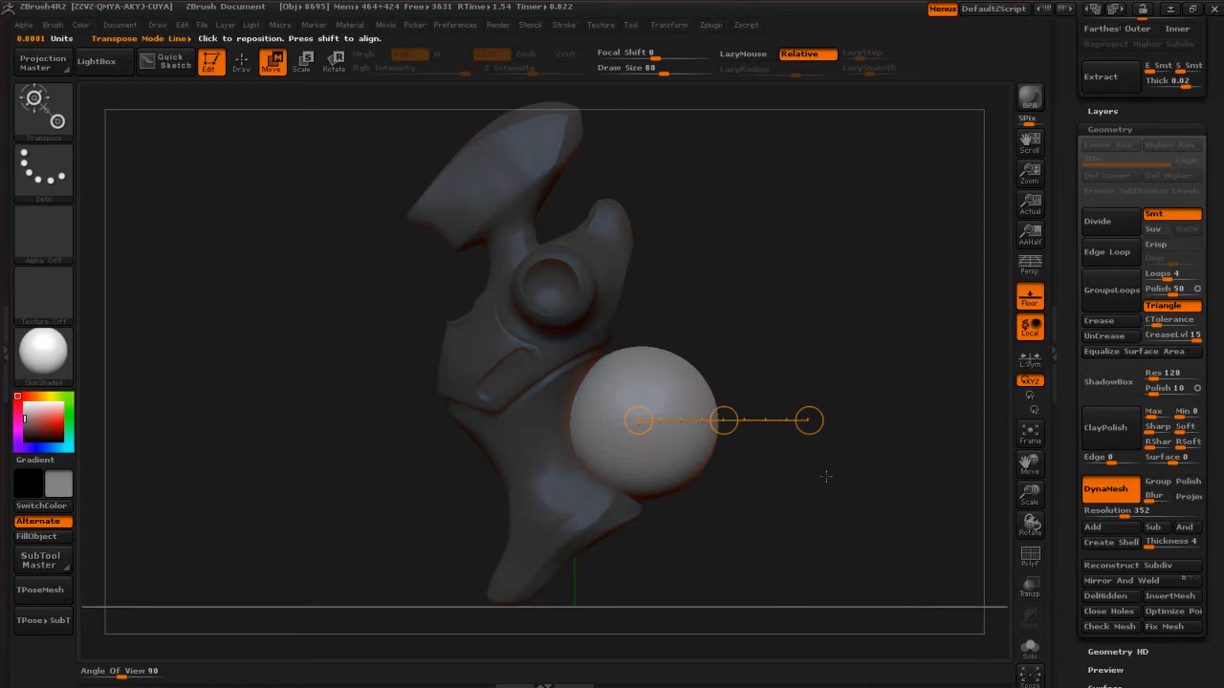
drag(811, 379, 818, 517)
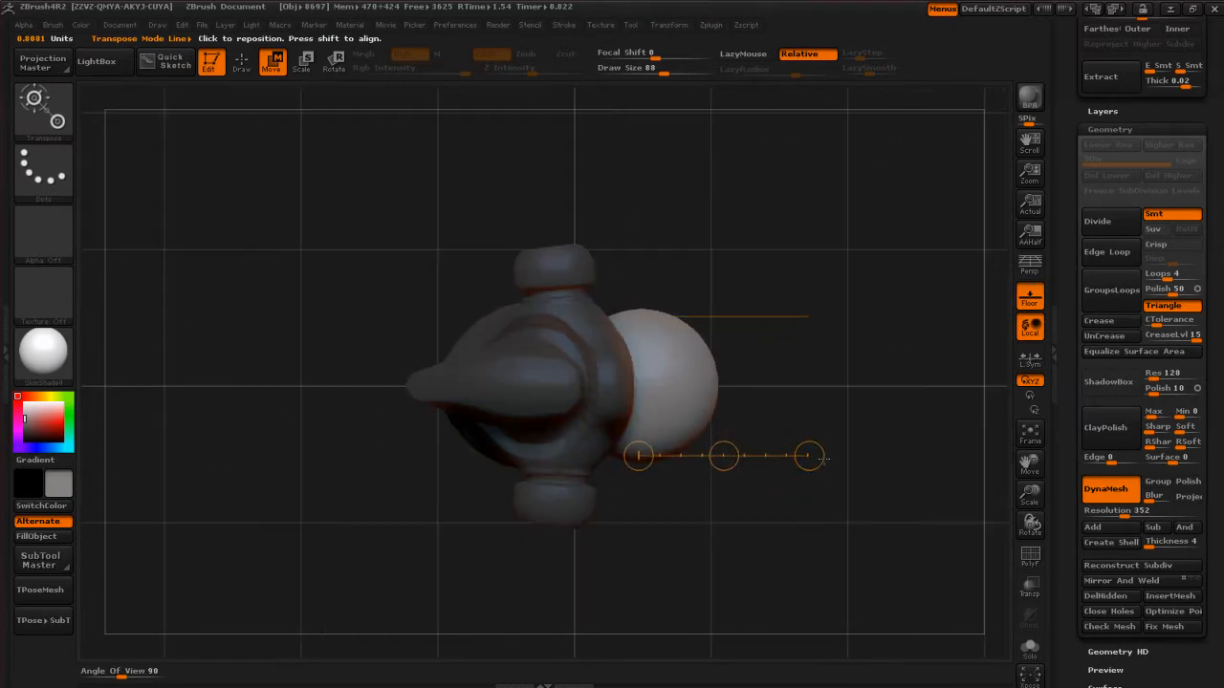
drag(825, 464, 825, 379)
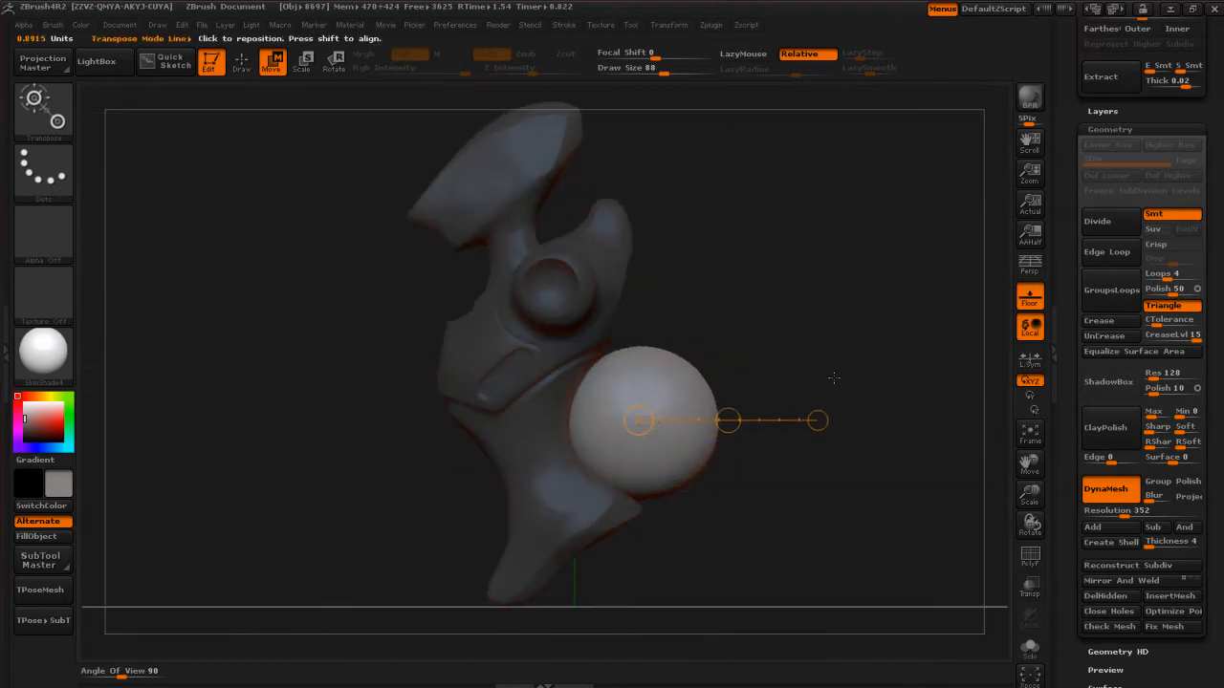
Try to move the sphere across to the figure's front, undo the move and inspect the Transpose line from above.
drag(873, 430, 822, 492)
drag(723, 429, 316, 488)
key(ctrl+z)
drag(756, 488, 895, 451)
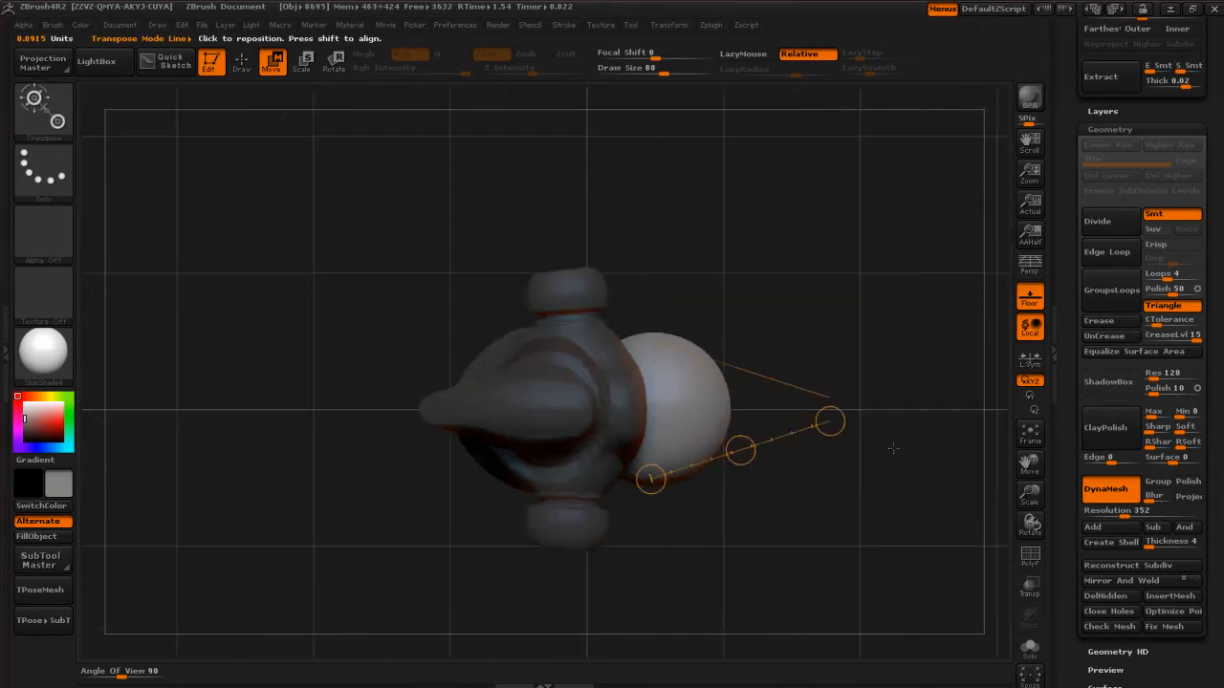
drag(834, 427, 851, 481)
Redraw a horizontal Transpose line from the sphere's centre in side view, pointing away from the figure's back.
drag(809, 578, 755, 421)
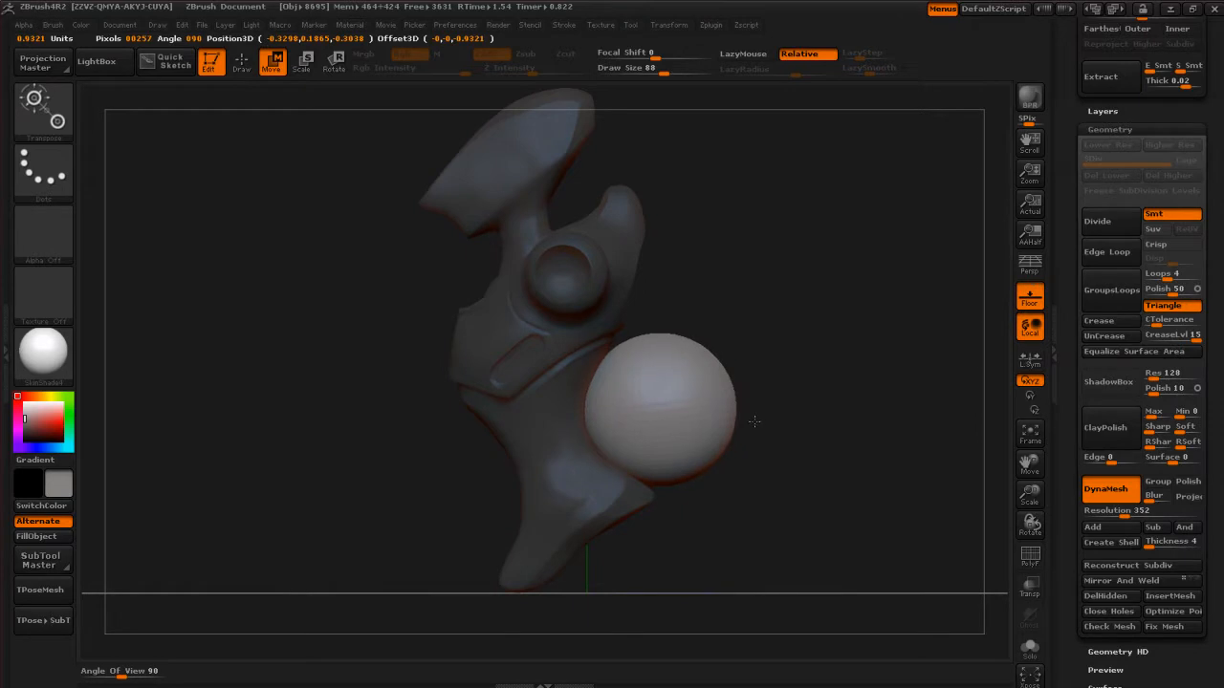
drag(748, 423, 749, 422)
mouse_move(799, 517)
mouse_down()
mouse_move(801, 487)
mouse_move(802, 525)
mouse_move(802, 506)
mouse_up()
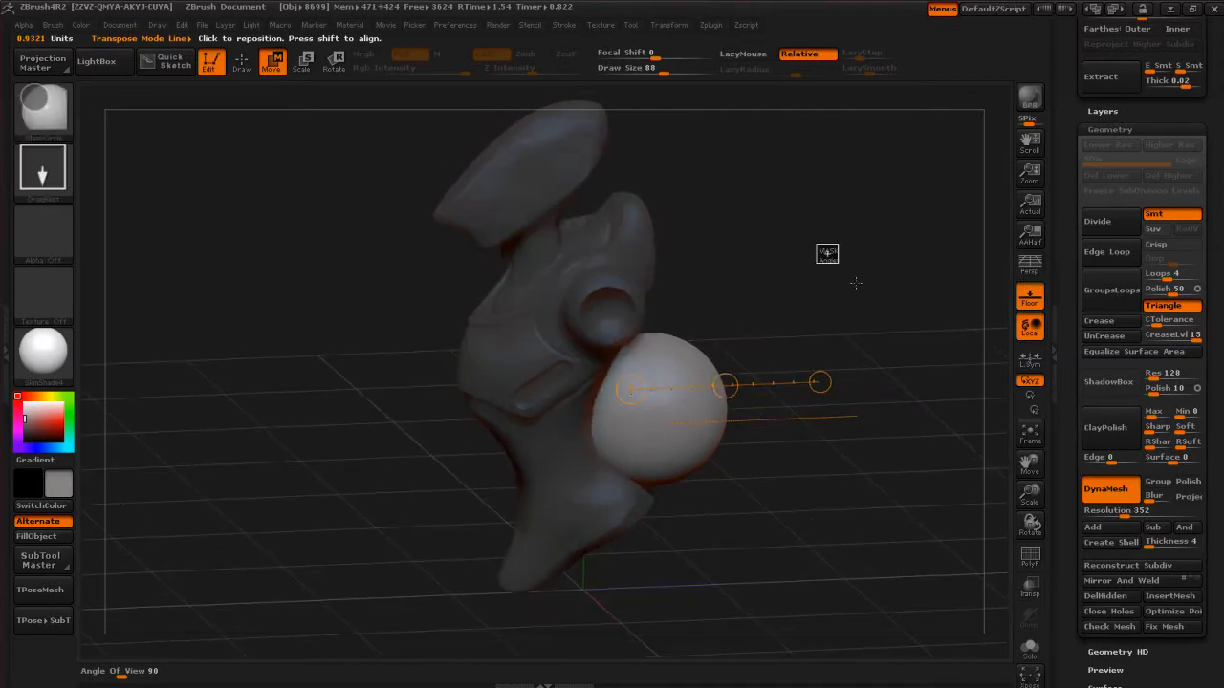
Clear the mask and remesh with DynaMesh to subtract the sphere from the back of the waist.
ctrl+drag(820, 246, 911, 540)
ctrl+drag(858, 256, 931, 490)
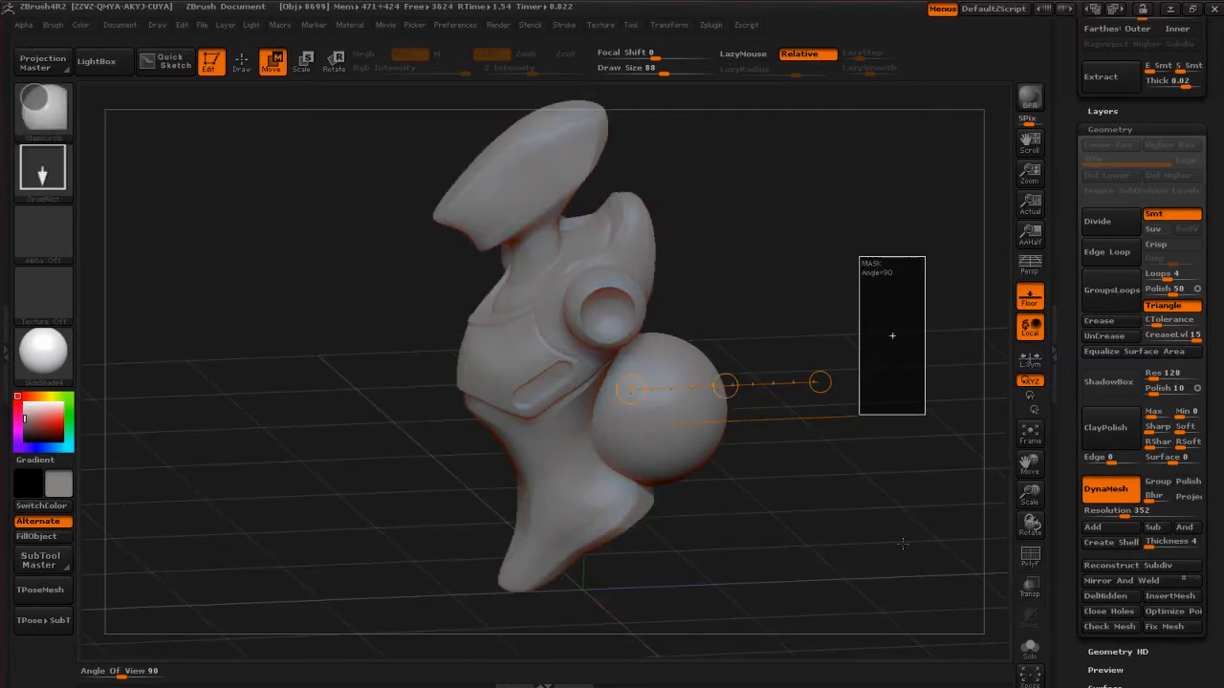
mouse_move(909, 544)
mouse_down()
mouse_move(800, 535)
mouse_move(729, 507)
mouse_move(794, 500)
mouse_move(836, 524)
mouse_move(764, 516)
mouse_move(789, 510)
mouse_up()
mouse_move(744, 516)
mouse_down()
mouse_move(790, 526)
mouse_move(901, 508)
mouse_move(888, 519)
mouse_up()
mouse_move(774, 543)
mouse_down()
mouse_move(814, 561)
mouse_move(786, 538)
mouse_up()
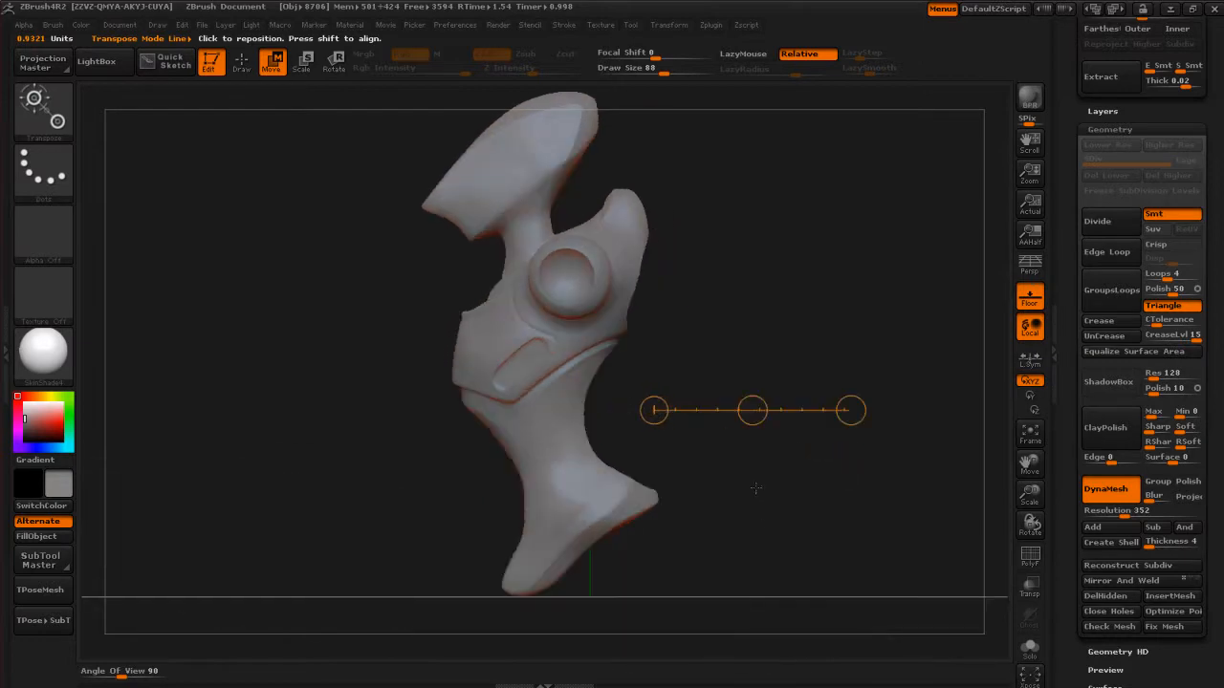
Insert a large subtractive sphere on the front of the figure's lower body.
click(242, 67)
mouse_move(740, 436)
mouse_down()
mouse_move(784, 445)
mouse_move(784, 463)
mouse_up()
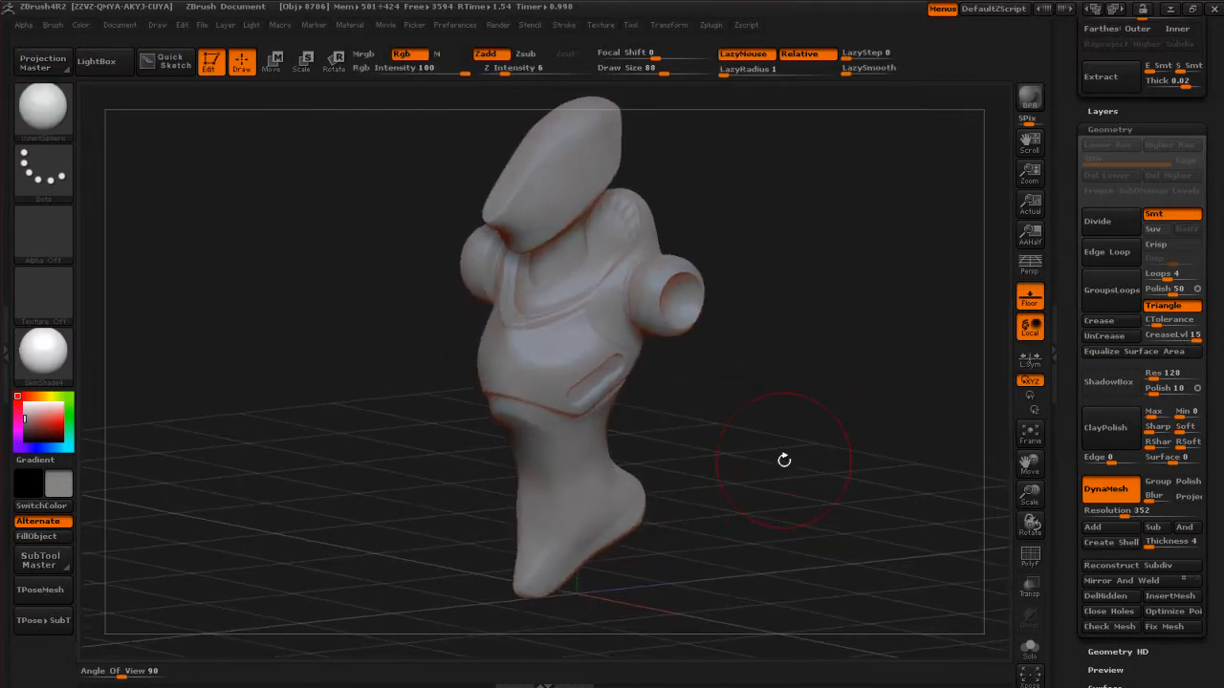
drag(533, 471, 534, 568)
drag(800, 428, 779, 437)
Move the inserted sphere out in front of the lower body and slightly downward with the Transpose line.
click(282, 71)
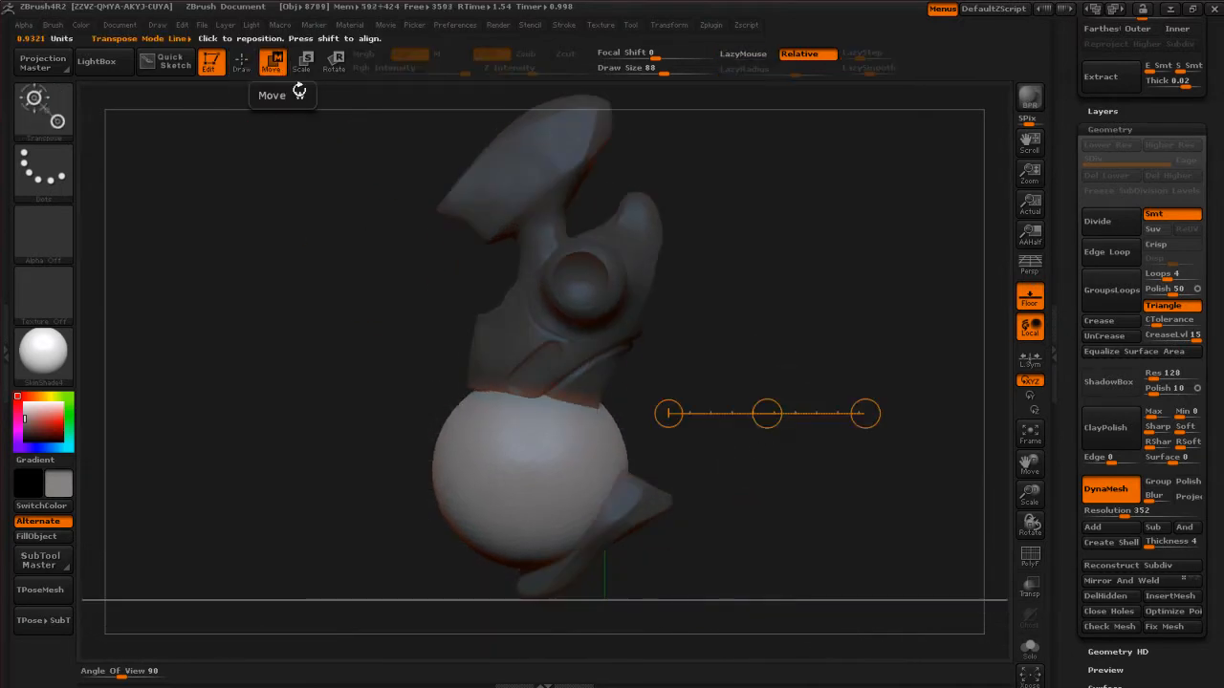
drag(801, 413, 356, 482)
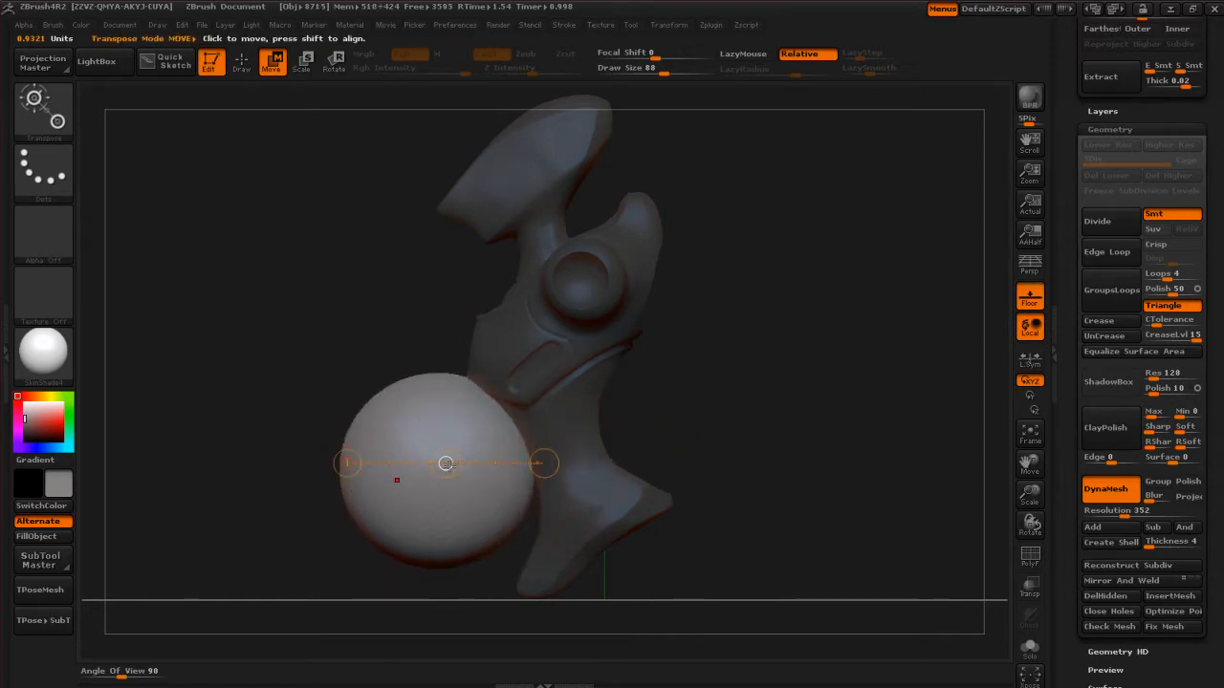
mouse_move(446, 464)
mouse_down()
mouse_move(451, 495)
mouse_move(459, 465)
mouse_up()
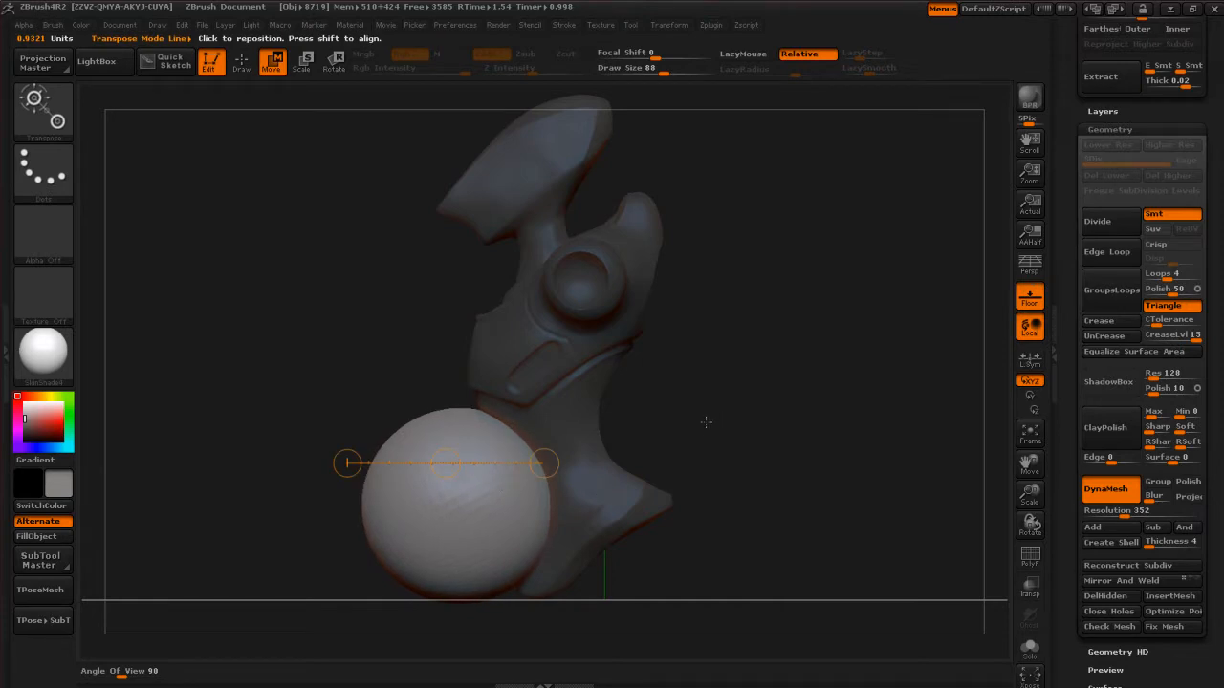
Clear the mask and remesh with DynaMesh to carve the large sphere out of the lower body's front.
drag(717, 411, 752, 380)
ctrl+drag(742, 273, 842, 431)
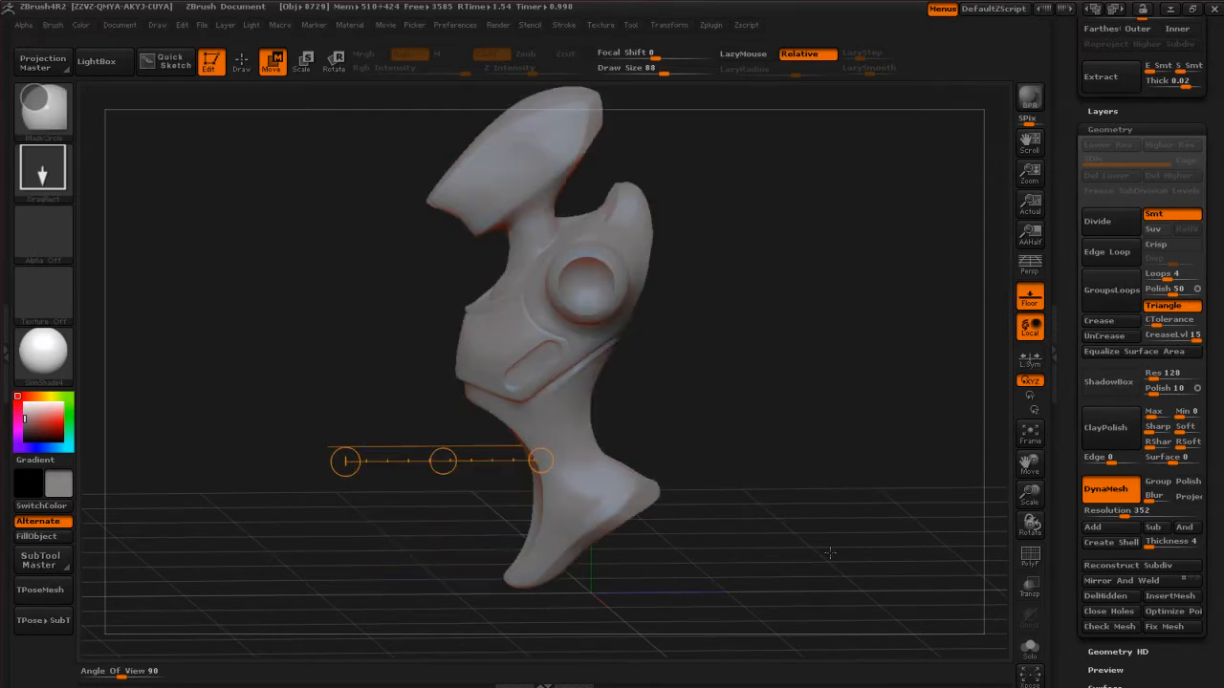
mouse_move(754, 471)
mouse_down()
mouse_move(825, 458)
mouse_move(685, 452)
mouse_move(765, 435)
mouse_move(861, 446)
mouse_move(705, 443)
mouse_move(771, 431)
mouse_up()
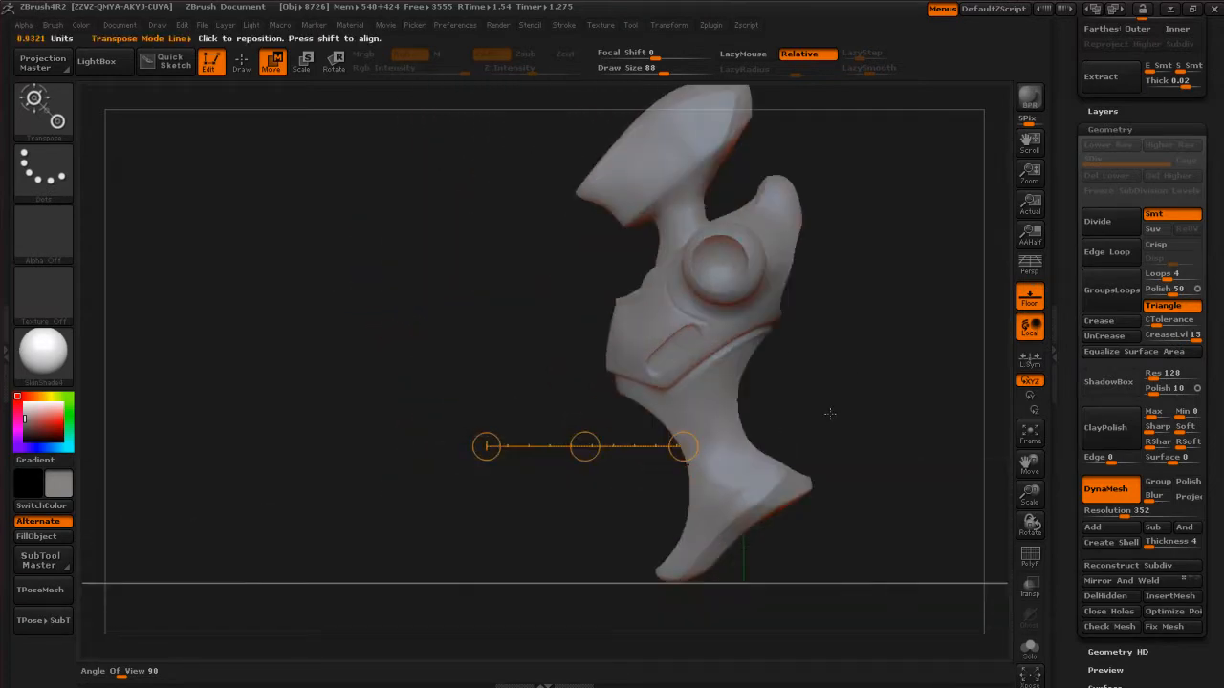
mouse_move(849, 419)
mouse_down()
mouse_move(813, 402)
mouse_move(822, 425)
mouse_move(727, 441)
mouse_up()
Insert a smaller sphere on the carved front of the lower body and set up Move in side view.
drag(544, 451, 541, 495)
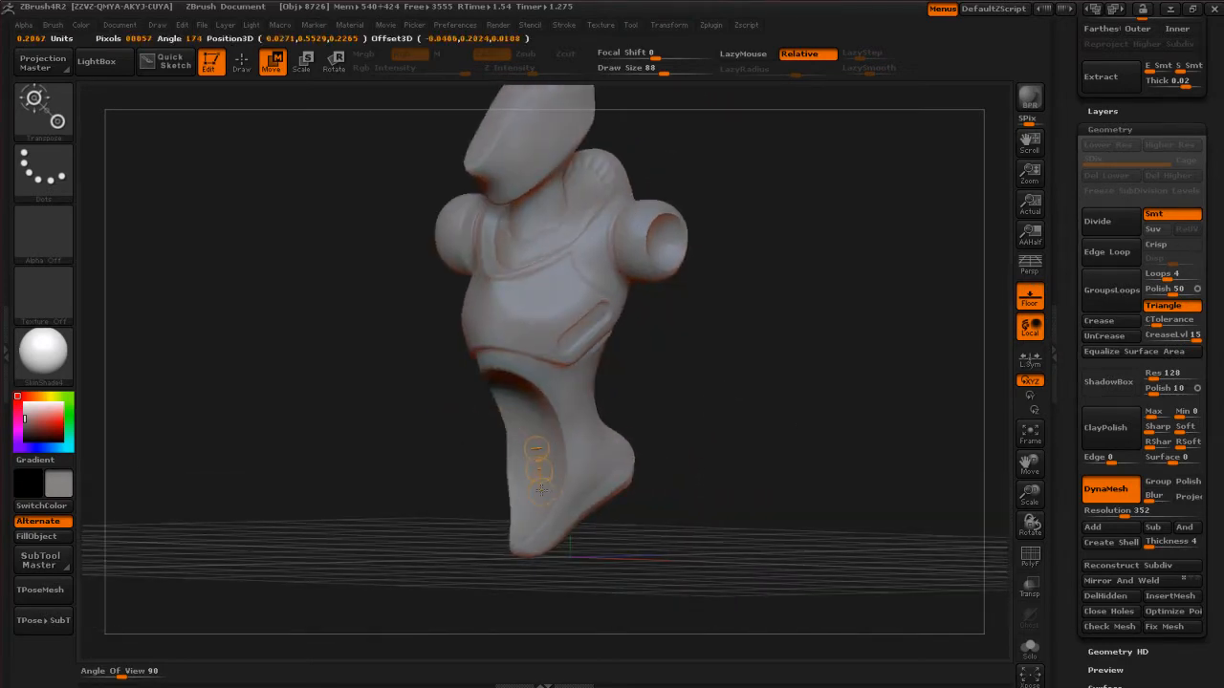
drag(685, 456, 743, 444)
click(247, 67)
mouse_move(781, 402)
mouse_down()
mouse_move(592, 448)
mouse_move(545, 511)
mouse_up()
shift+drag(754, 431, 682, 452)
click(272, 63)
alt+drag(784, 509, 889, 507)
Pull the small sphere forward out of the body along a horizontal Transpose line, undoing and repeating as needed.
drag(619, 456, 470, 450)
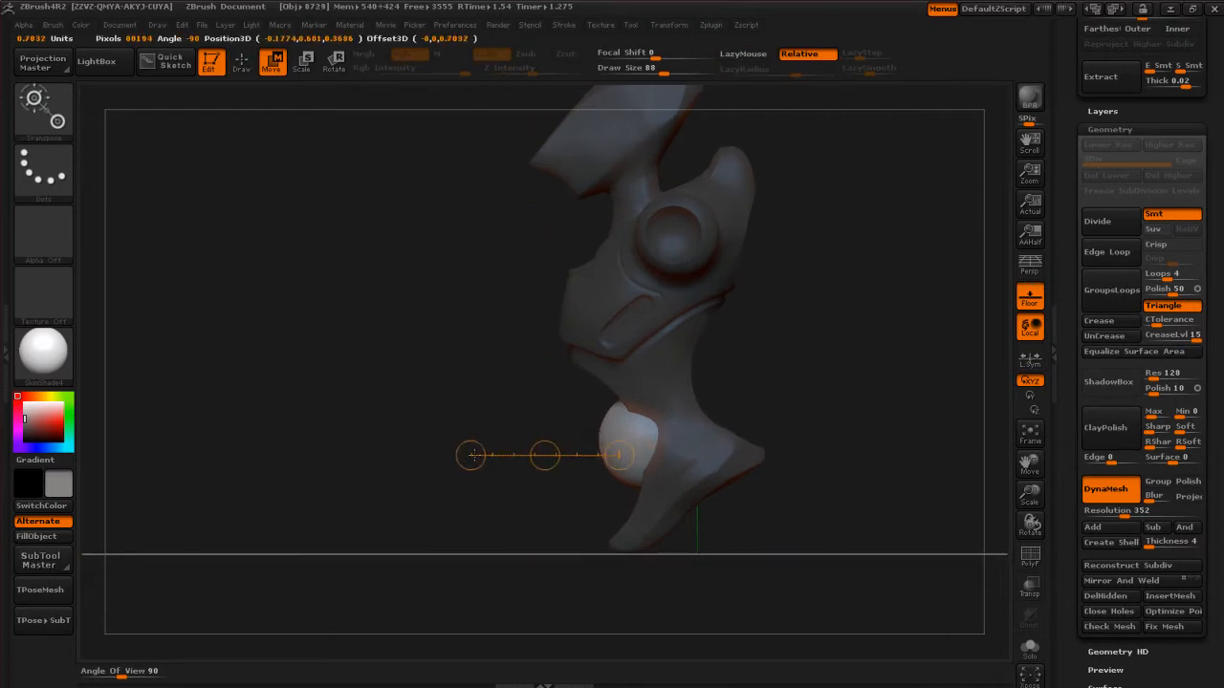
drag(544, 451, 434, 473)
key(ctrl+z)
key(ctrl+z)
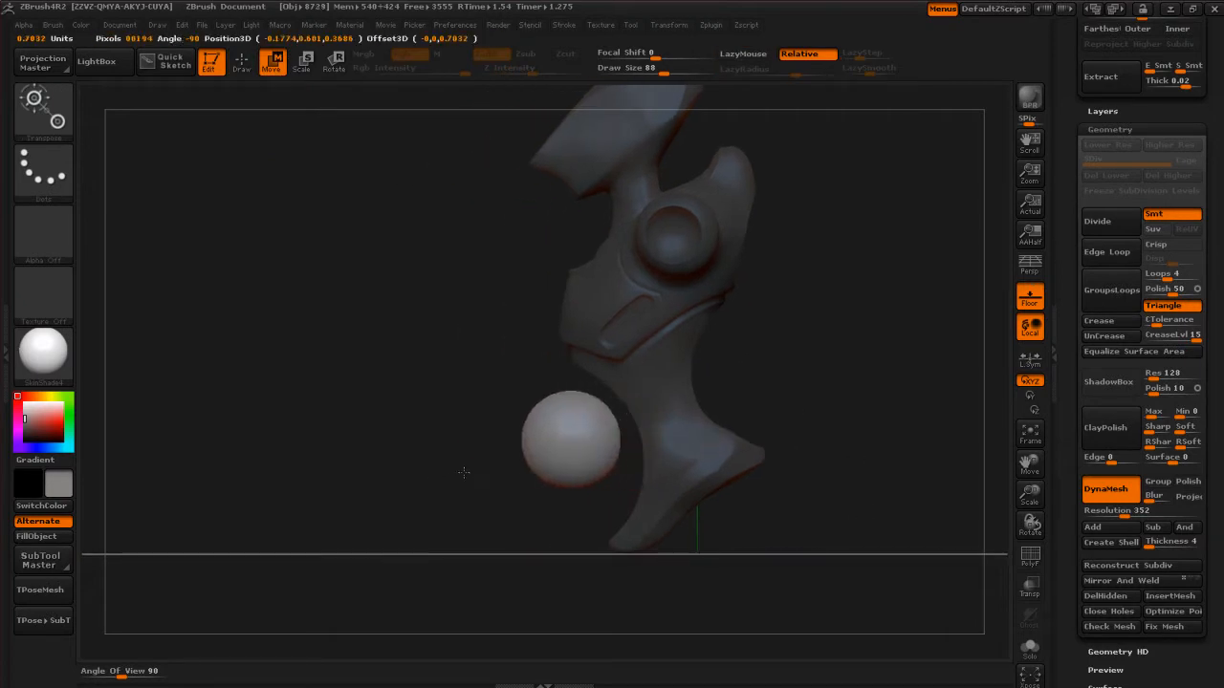
drag(642, 455, 431, 449)
Draw a Transpose line forward from the small sphere's centre and align it horizontally.
drag(546, 430, 345, 430)
drag(561, 430, 563, 442)
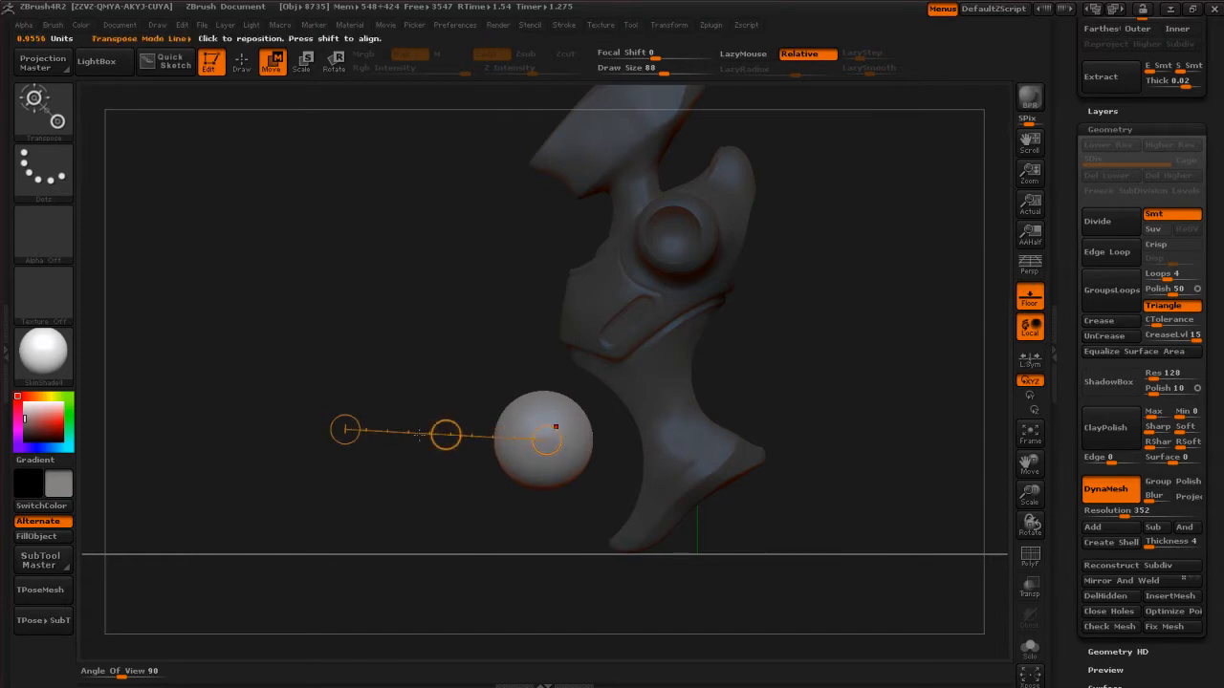
shift+drag(353, 419, 354, 427)
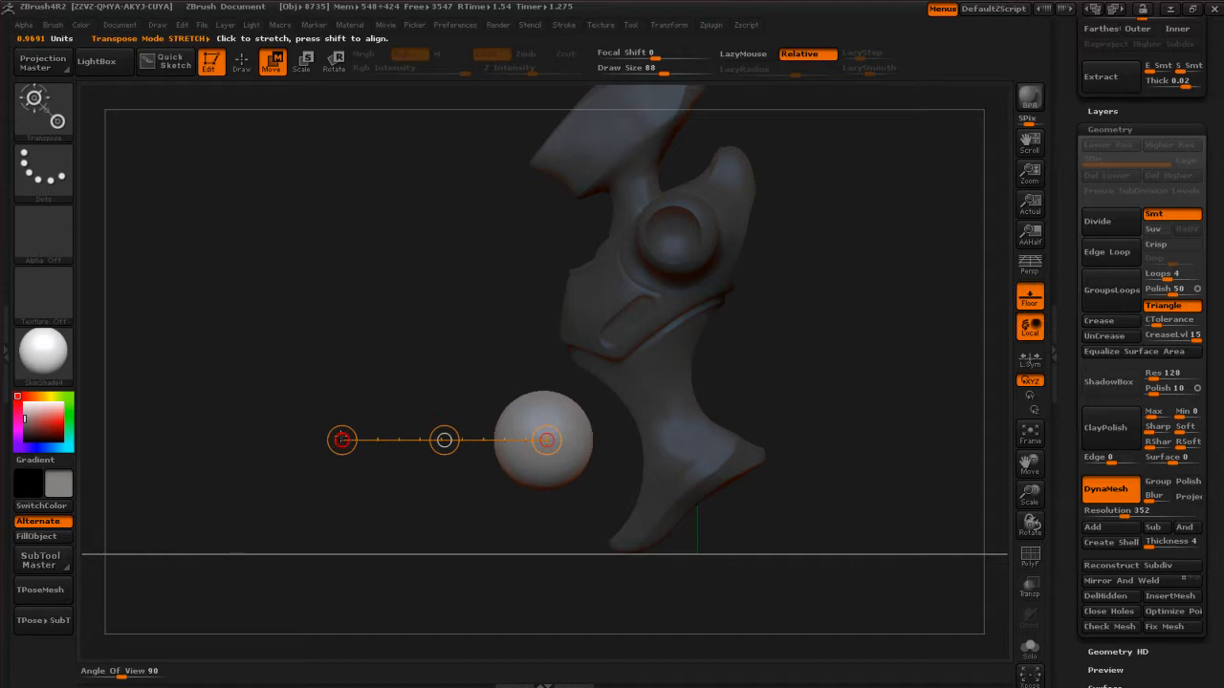
Try stretching the small sphere along the Transpose line anchored at its centre, and undo each stretch.
drag(343, 440, 173, 438)
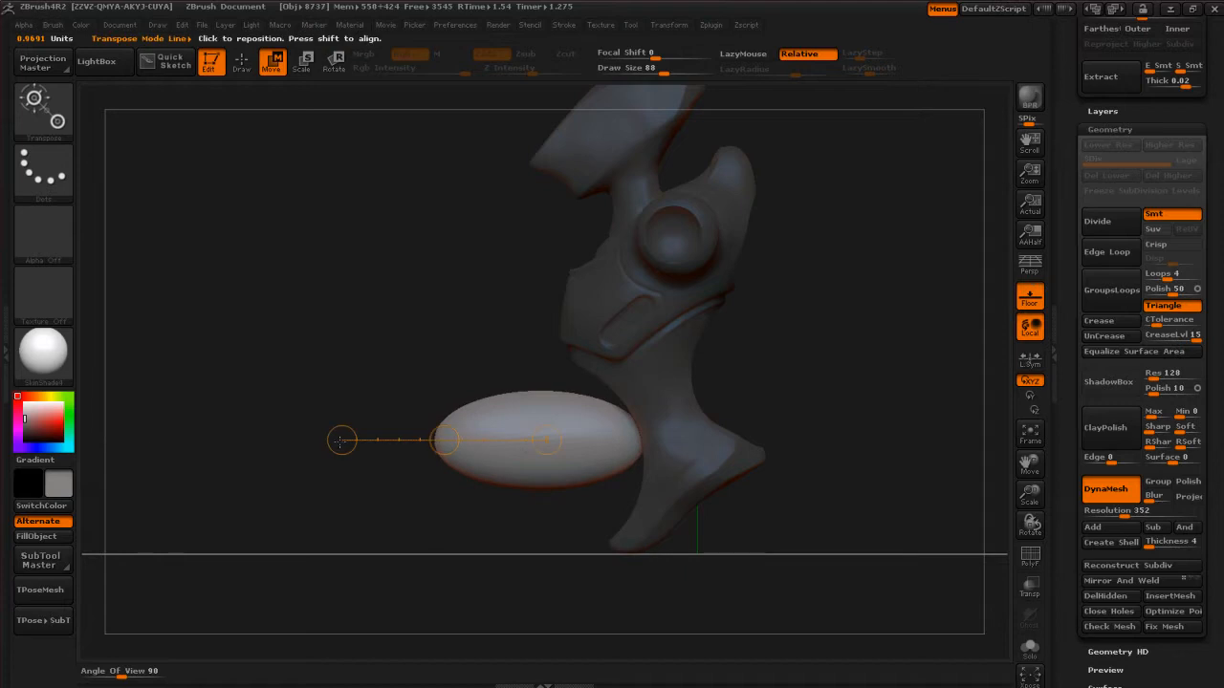
key(ctrl+z)
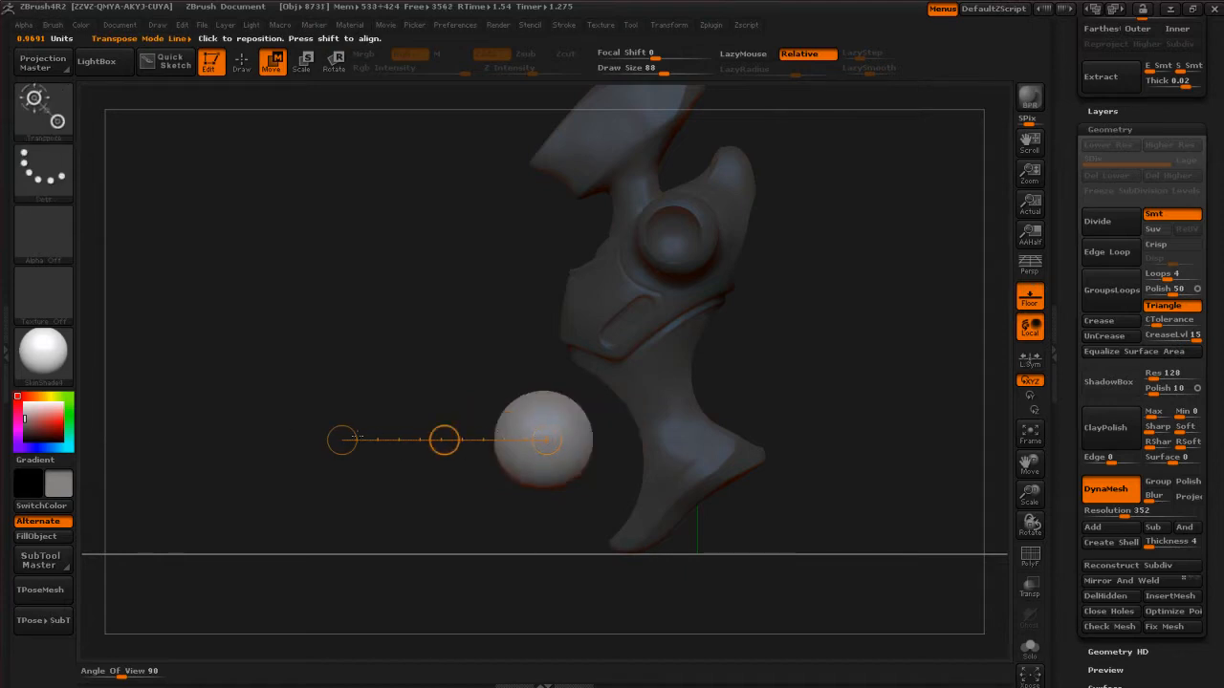
drag(343, 440, 136, 438)
key(ctrl+z)
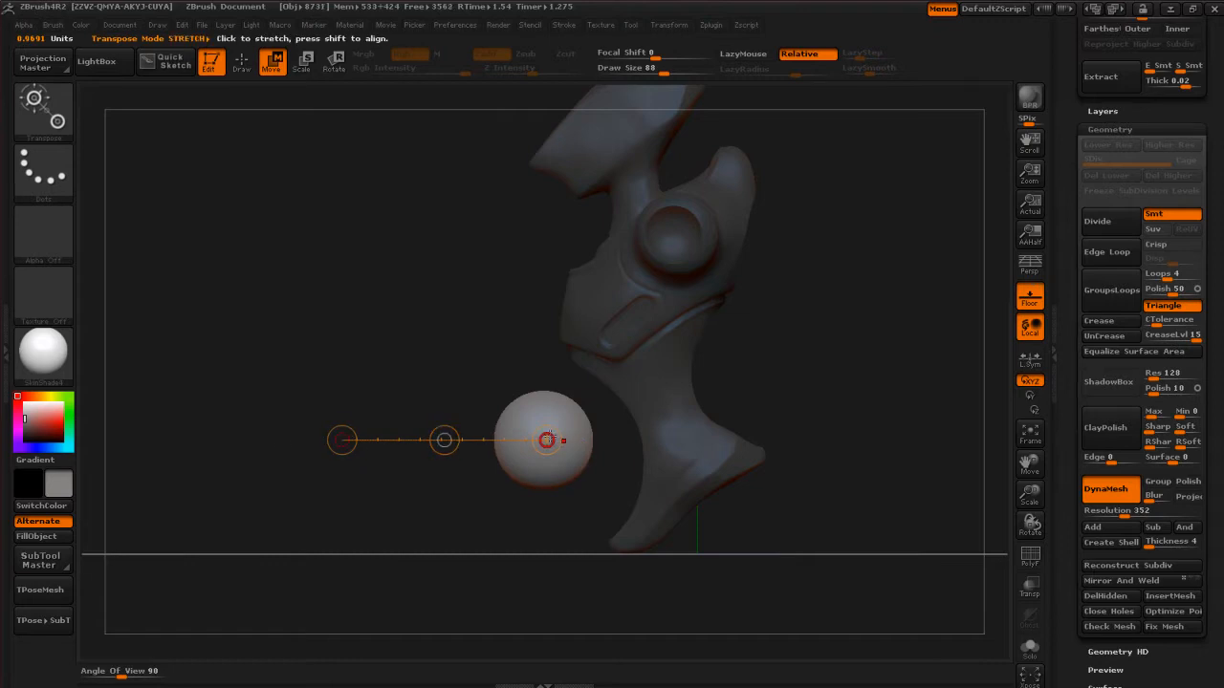
Shift the Transpose line to start at the sphere's rear edge, try stretching the sphere from there, and undo each stretch.
drag(483, 441, 522, 440)
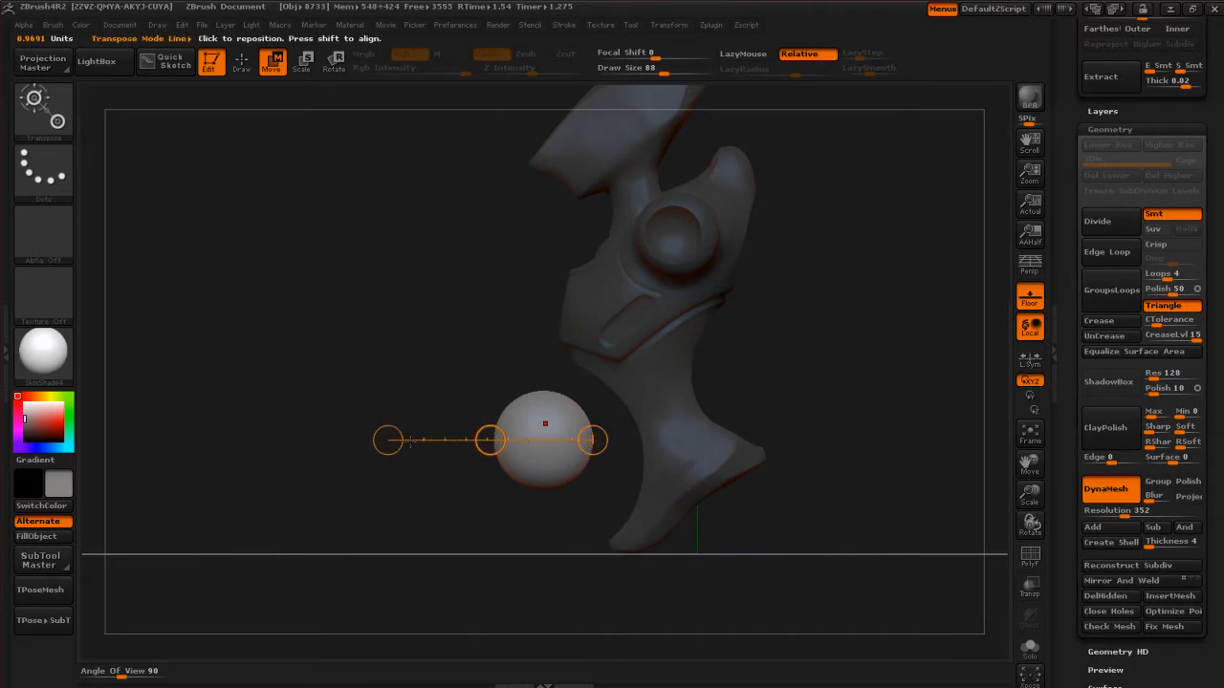
drag(389, 440, 294, 459)
key(ctrl+z)
drag(388, 440, 203, 447)
drag(825, 517, 818, 528)
key(ctrl+z)
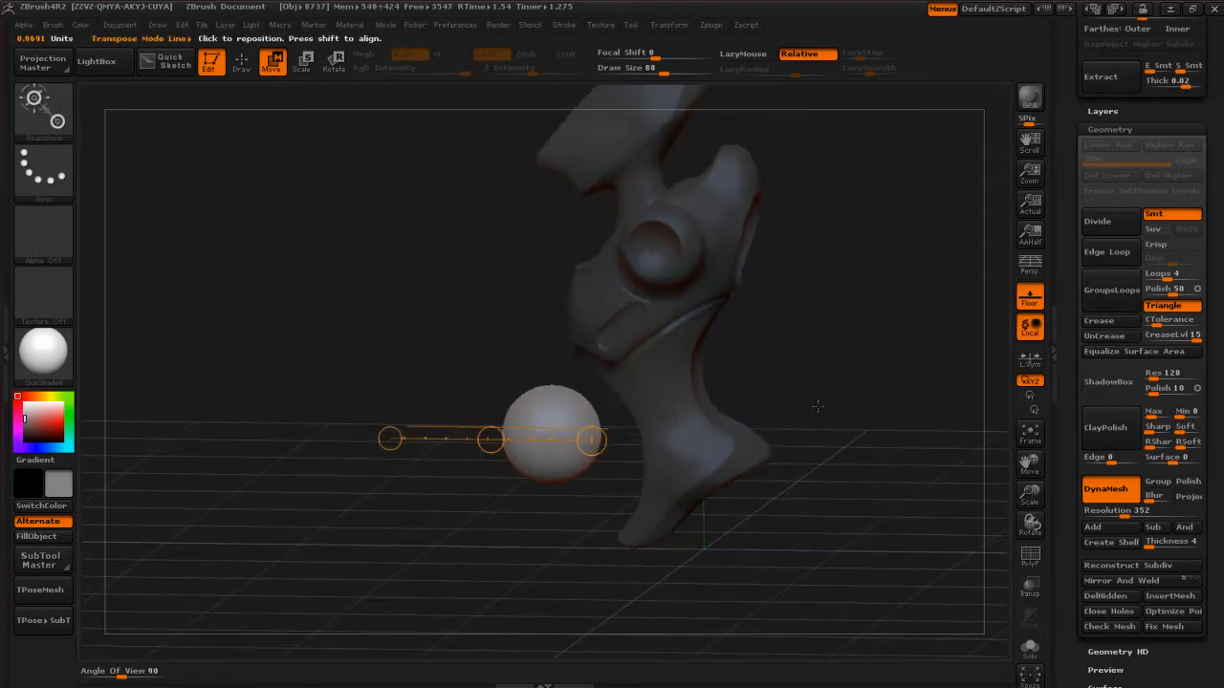
Undo the small sphere's insertion and the last remesh, back to the large unmerged sphere in front of the lower body.
drag(819, 389, 795, 424)
key(ctrl+z)
key(ctrl+z)
key(ctrl+z)
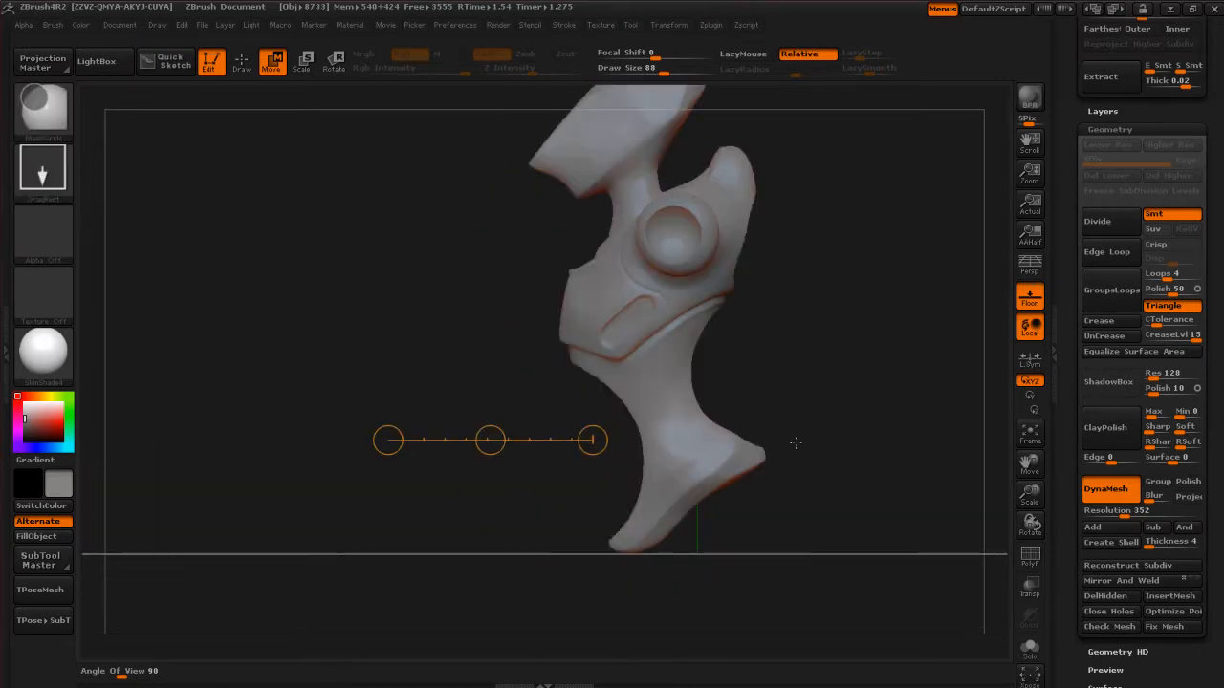
key(ctrl+z)
key(ctrl+z)
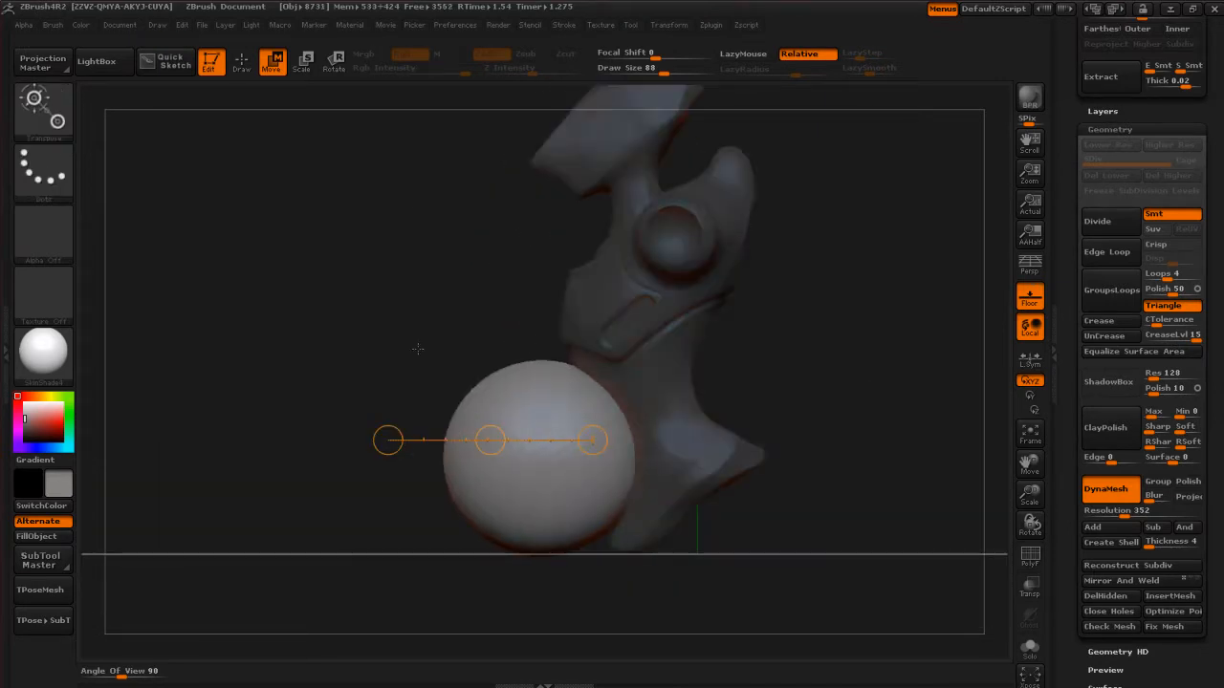
Switch to Scale, shift the Transpose line to the large sphere's centre and shrink the sphere.
click(307, 66)
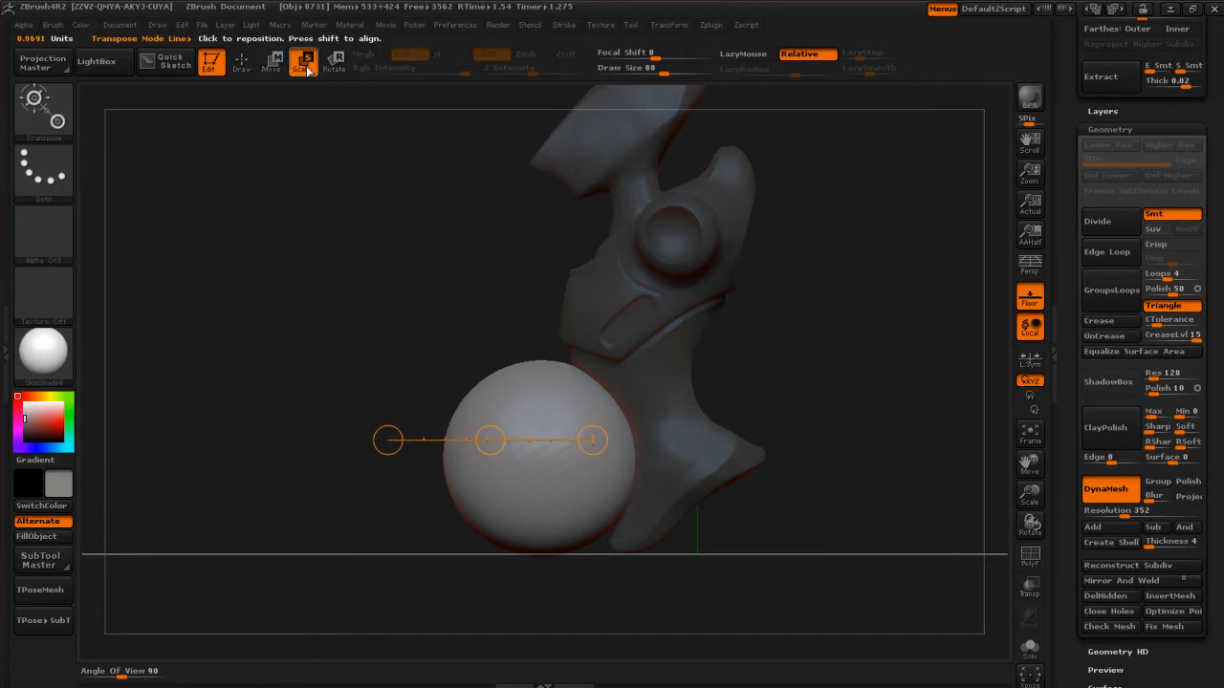
drag(515, 444, 473, 458)
drag(330, 459, 473, 465)
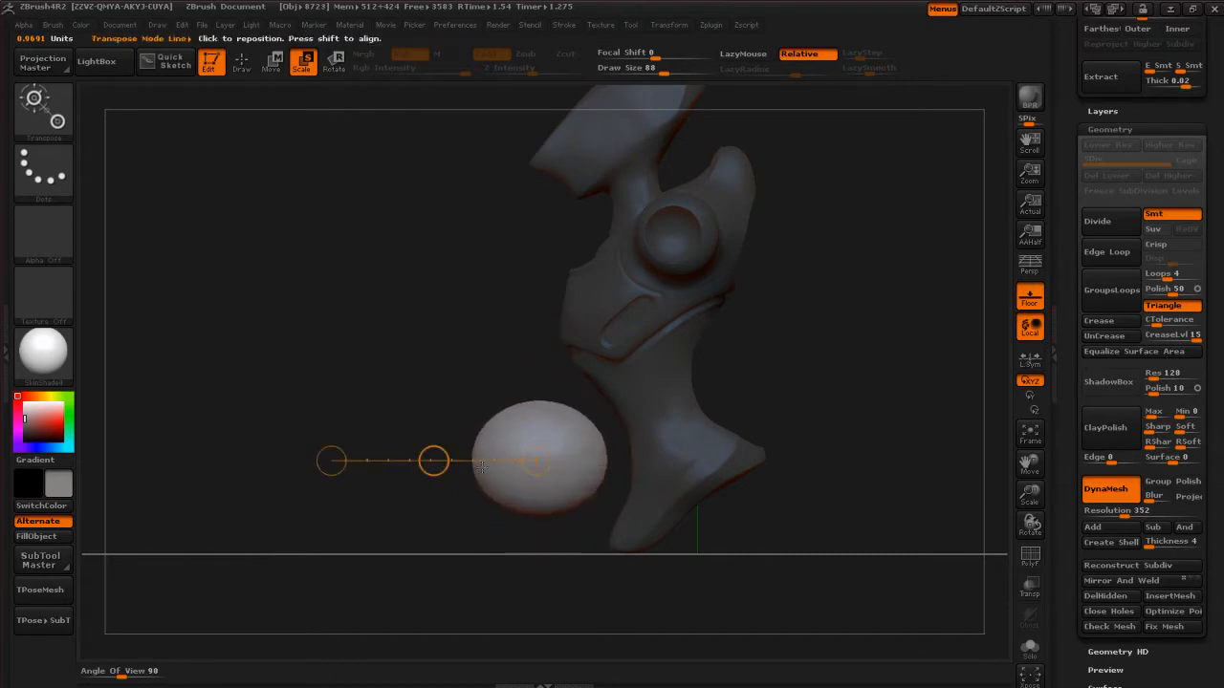
Turn the Transpose line vertical from the sphere's centre, try scaling the sphere with its circles, and undo each change.
key(ctrl+z)
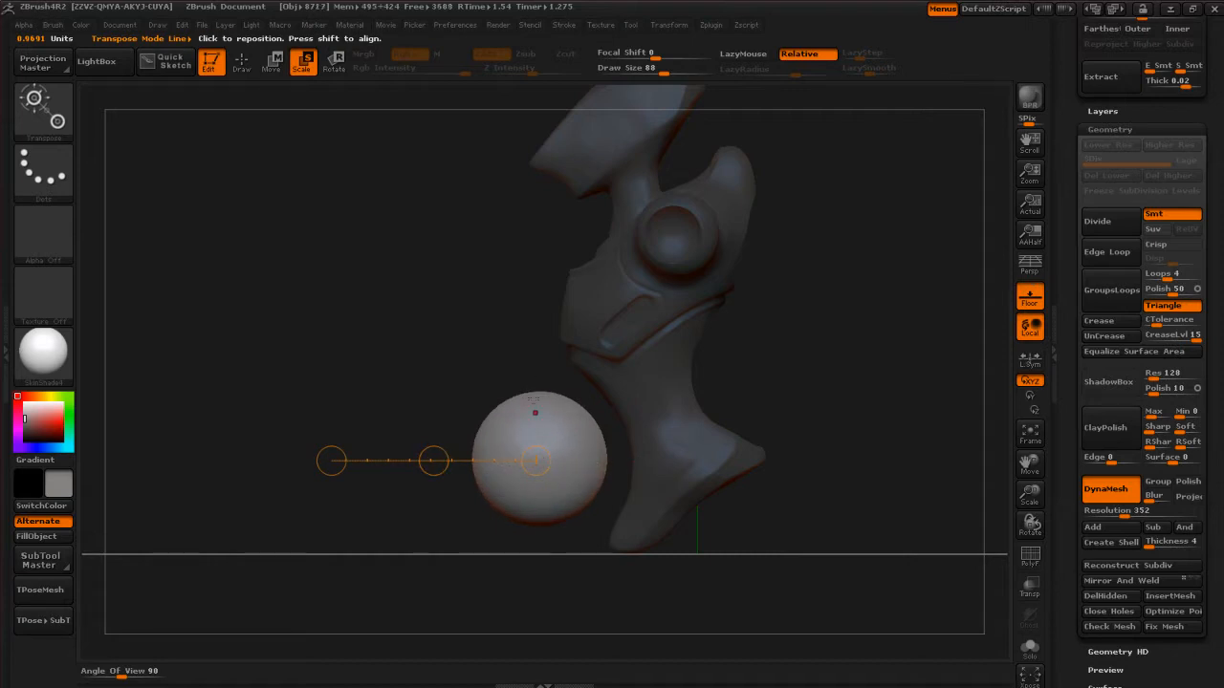
drag(433, 461, 538, 344)
key(ctrl+z)
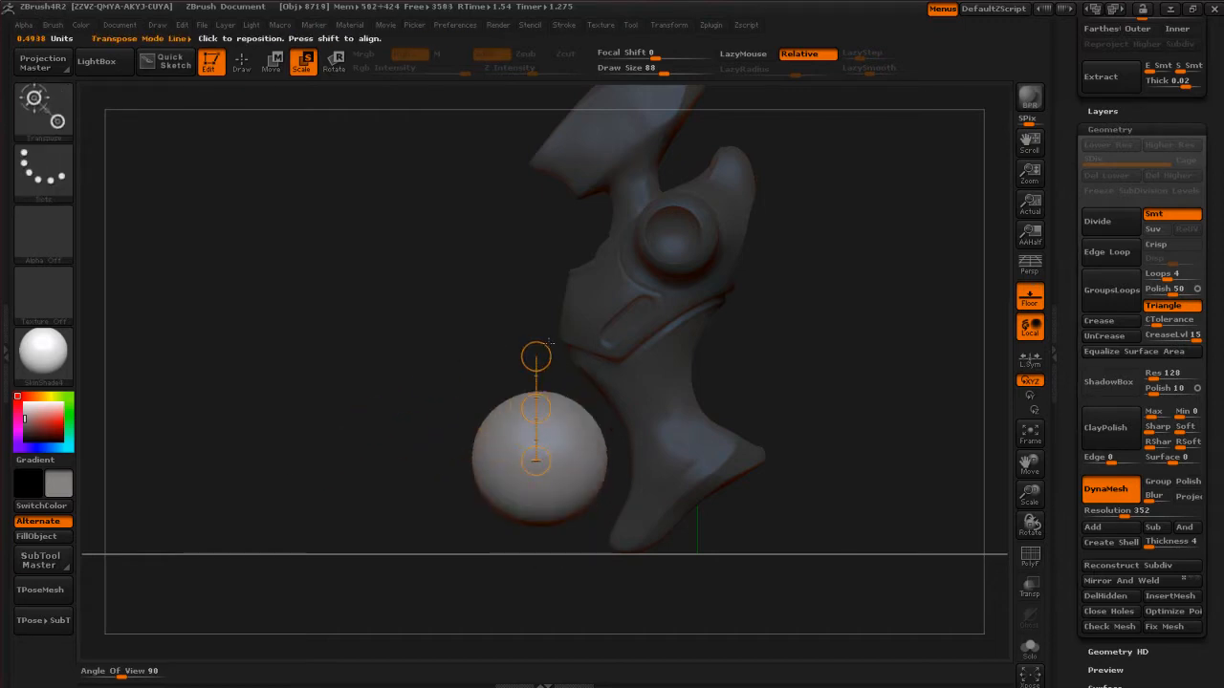
drag(535, 408, 455, 409)
key(ctrl+z)
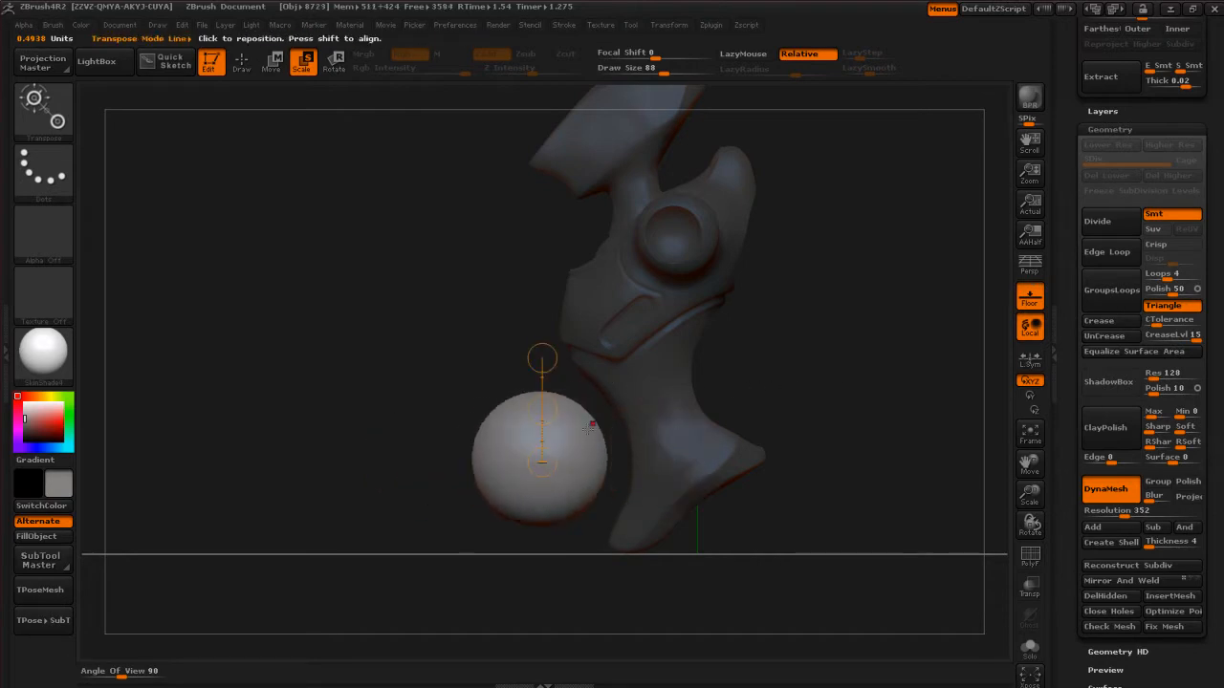
mouse_move(542, 462)
mouse_down()
mouse_move(549, 518)
mouse_move(548, 470)
mouse_move(549, 483)
mouse_up()
key(ctrl+z)
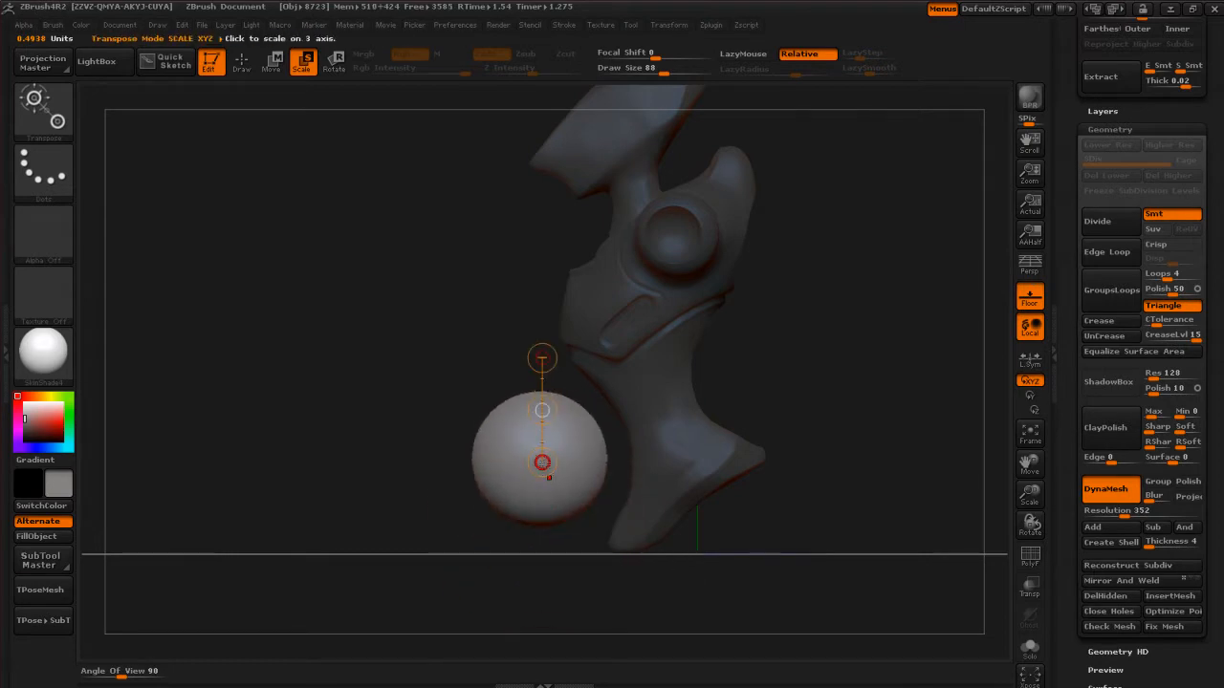
Swing the Transpose line to a forward-pointing slant, try scaling the sphere from its far end, and undo the scaling.
drag(543, 359, 369, 508)
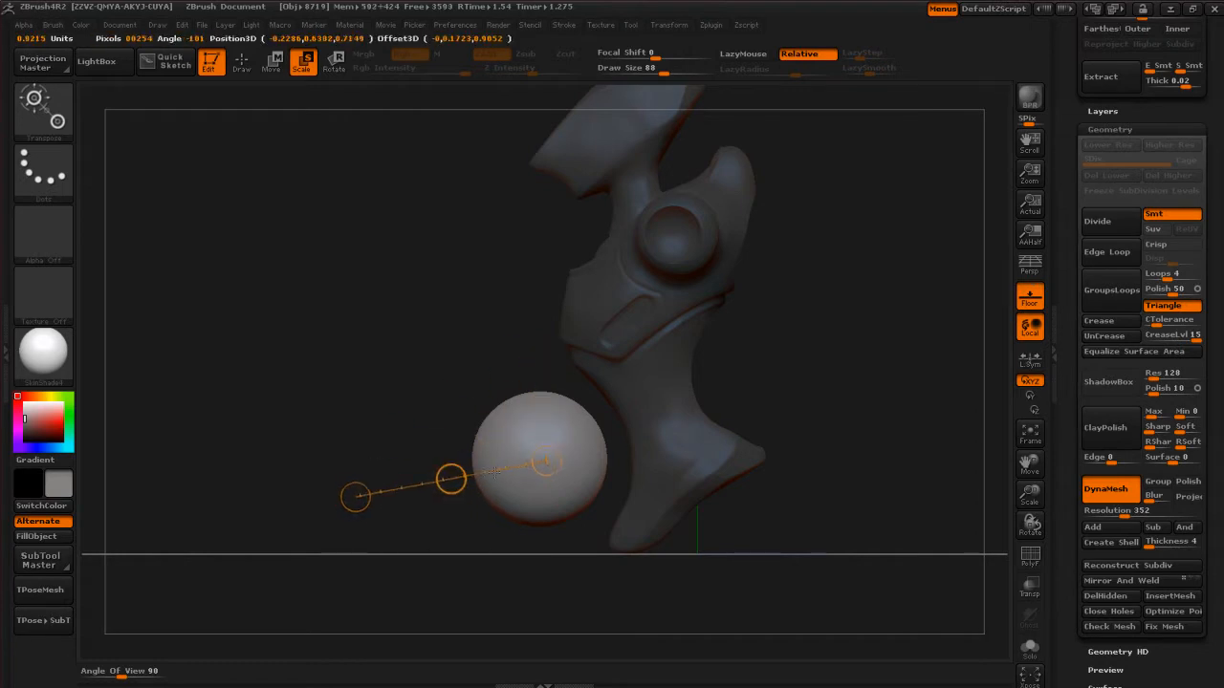
drag(349, 497, 205, 519)
key(ctrl+z)
drag(541, 460, 502, 469)
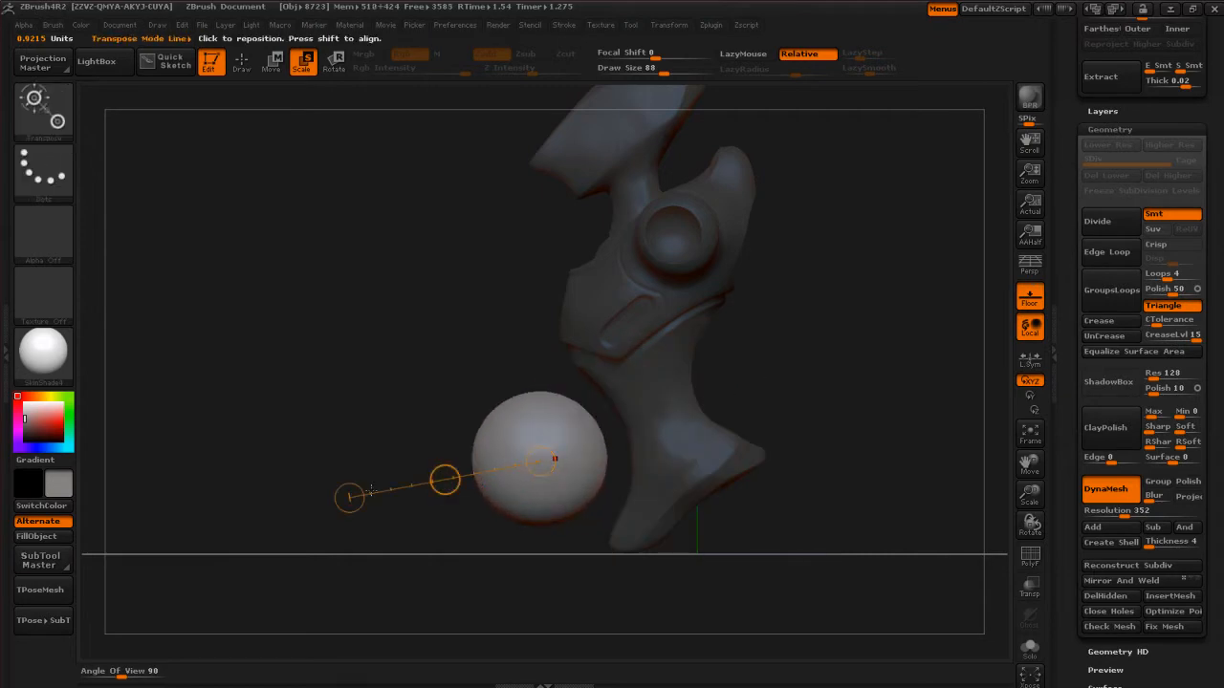
drag(590, 406, 368, 481)
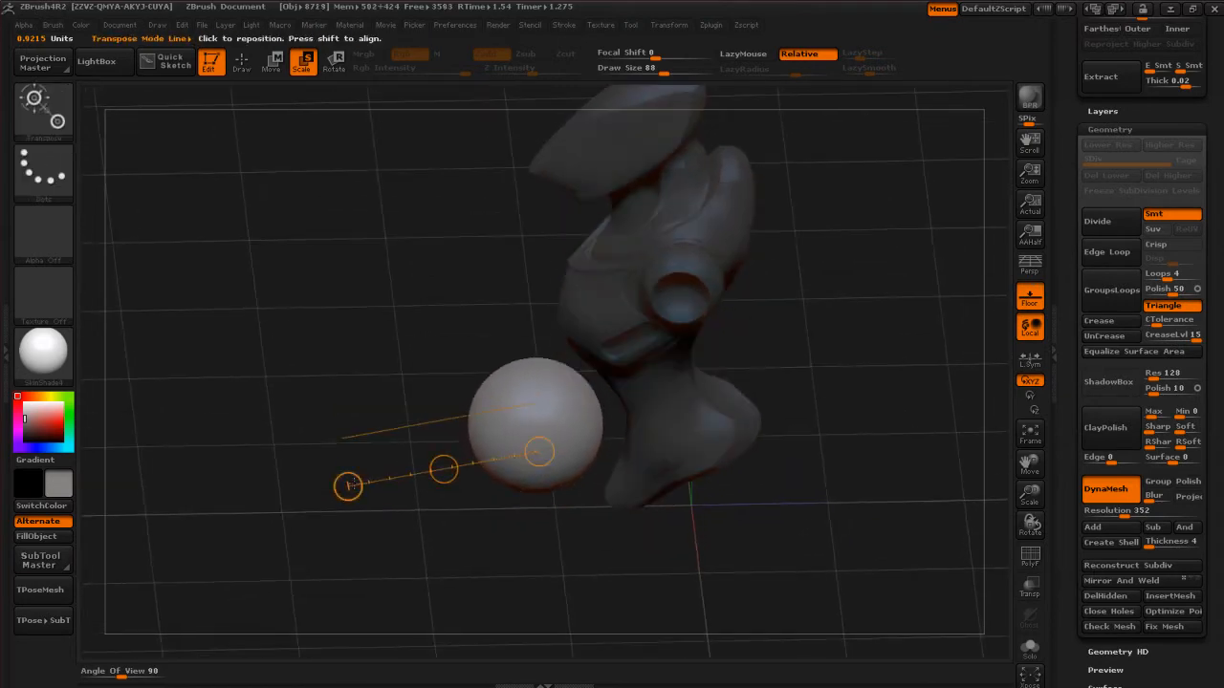
shift+drag(781, 525, 782, 507)
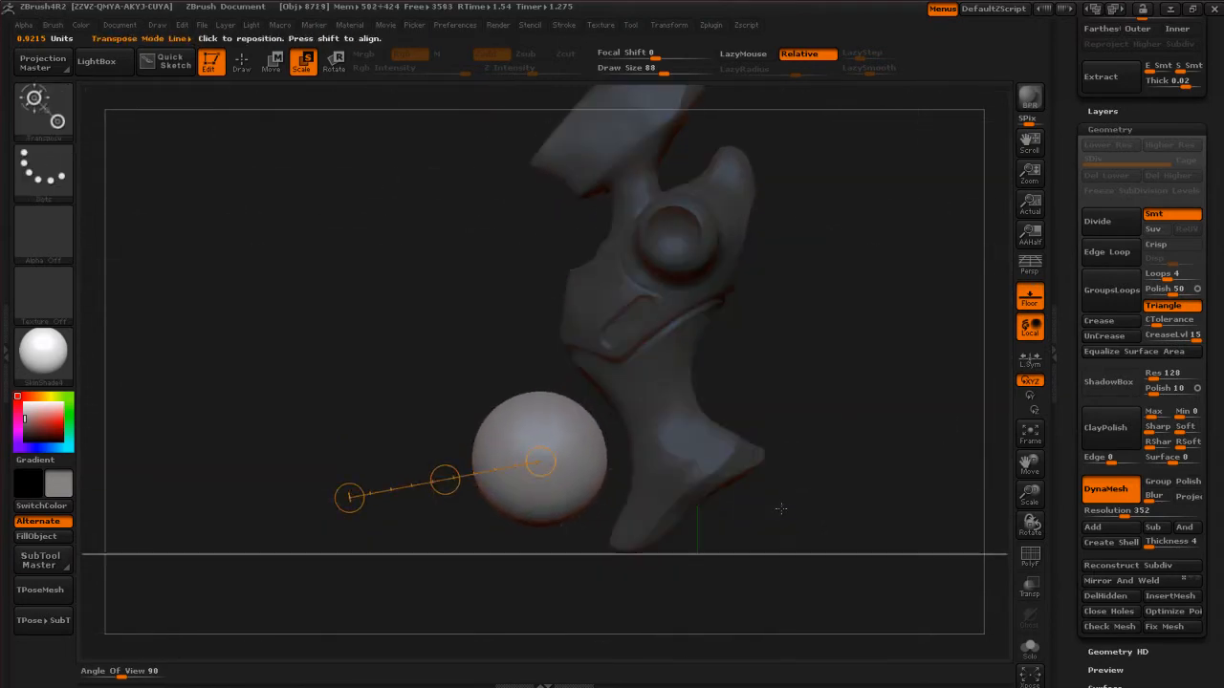
Switch to Rotate, shift the Transpose line off the sphere's centre, try rotating the sphere around it, and undo the rotation.
click(334, 63)
drag(470, 471, 503, 500)
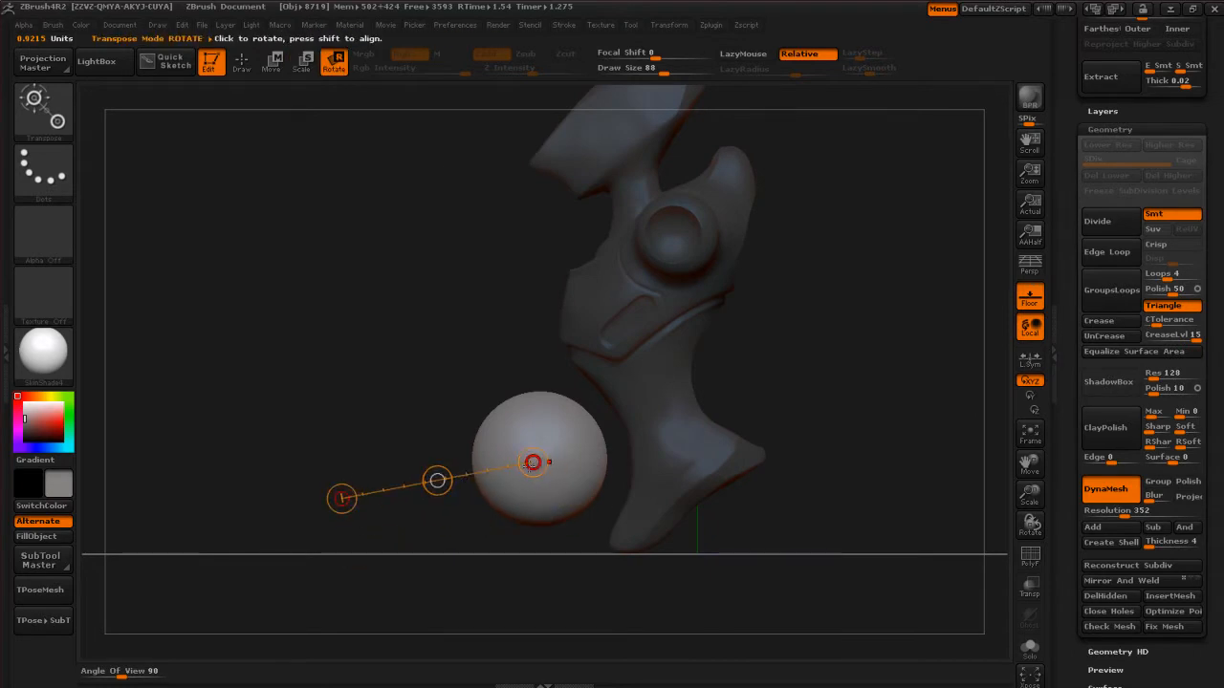
drag(479, 472, 437, 491)
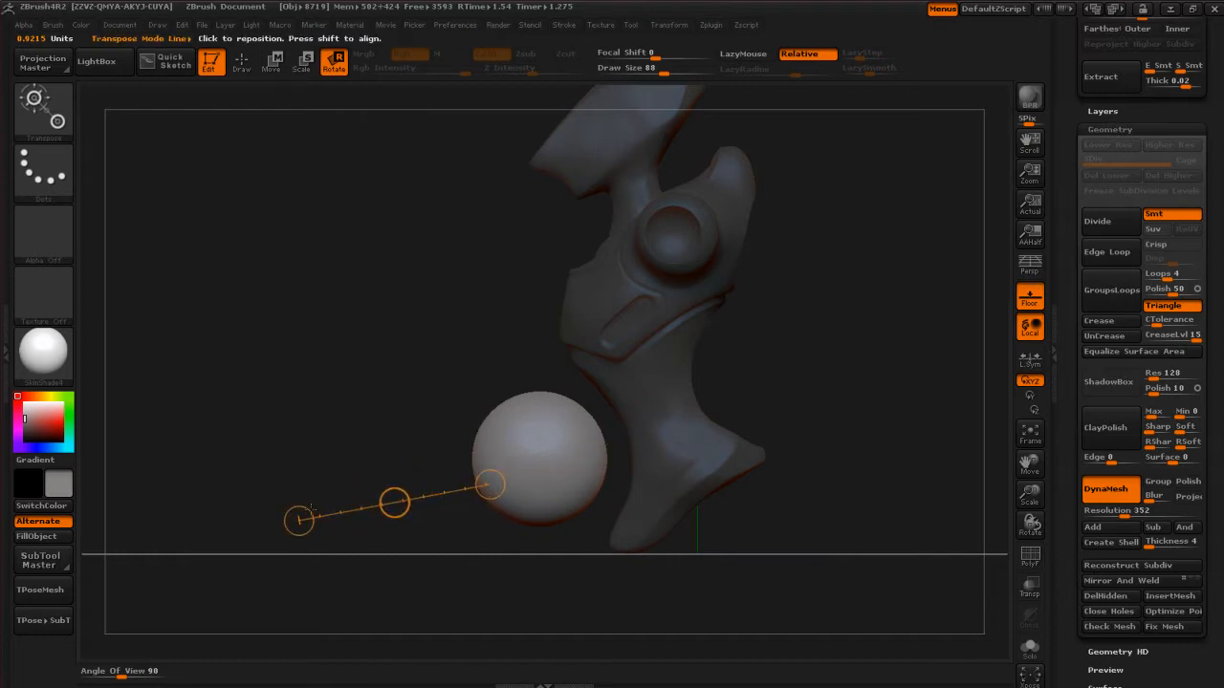
drag(300, 522, 325, 548)
key(ctrl+z)
Draw a vertical Transpose line up from the sphere's centre and try rotating the sphere around it.
shift+drag(540, 458, 540, 356)
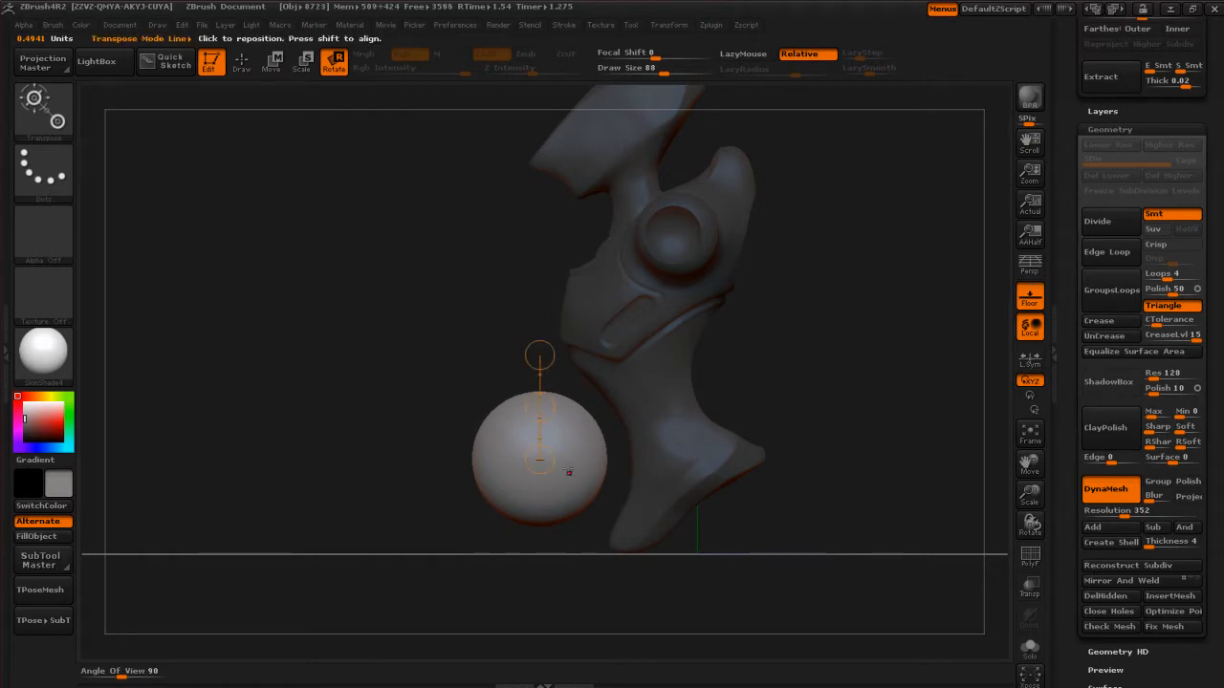
drag(540, 383, 541, 353)
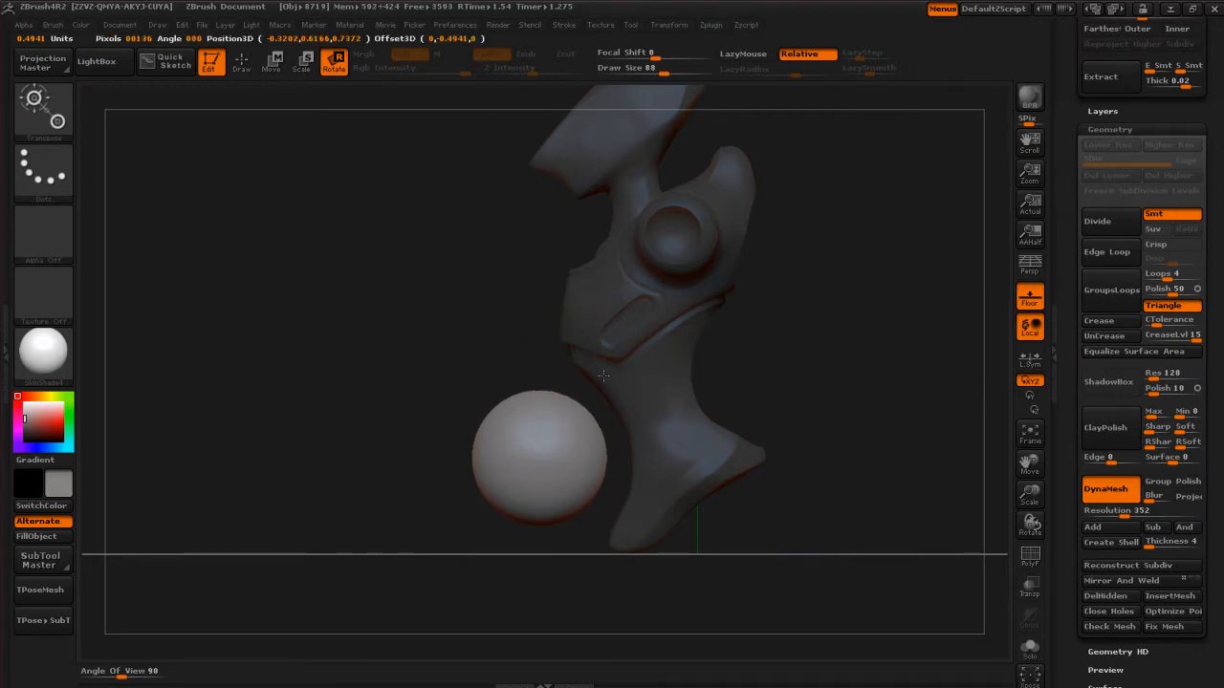
drag(590, 365, 592, 366)
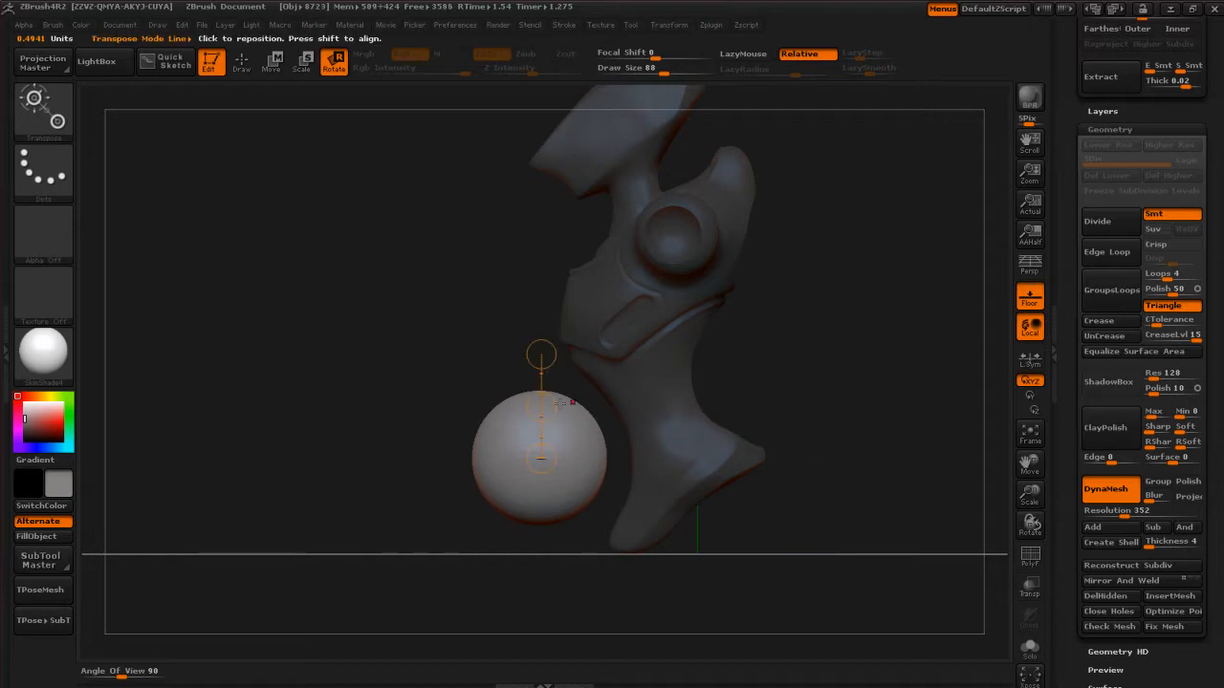
drag(807, 387, 847, 447)
drag(840, 435, 853, 411)
drag(751, 333, 791, 462)
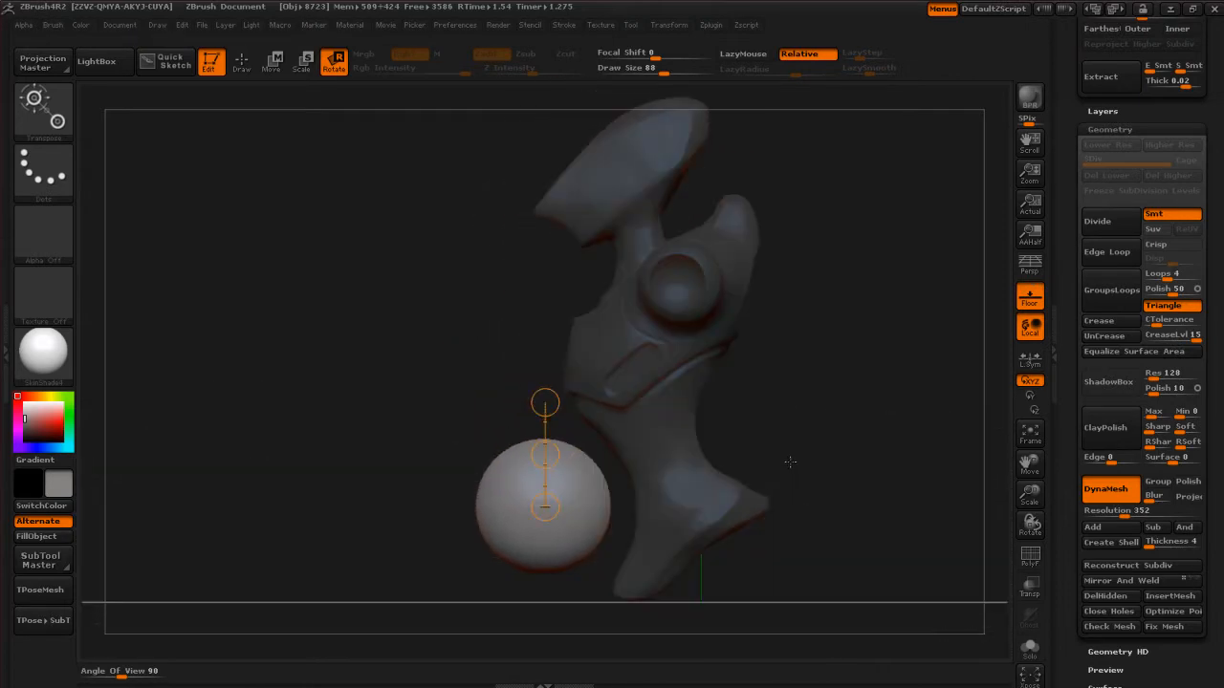
Step back through the undo history to the figure without the sphere.
key(ctrl+z)
key(ctrl+z)
key(ctrl+z)
key(ctrl+z)
key(ctrl+z)
key(ctrl+z)
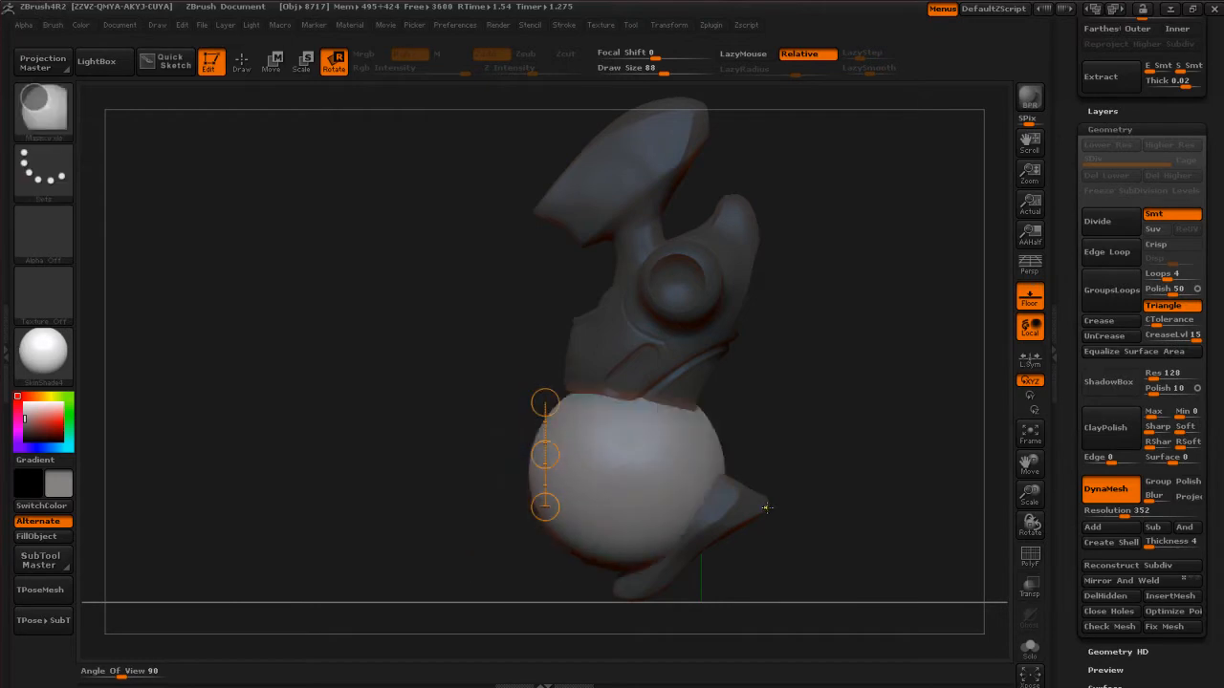
key(ctrl+shift+z)
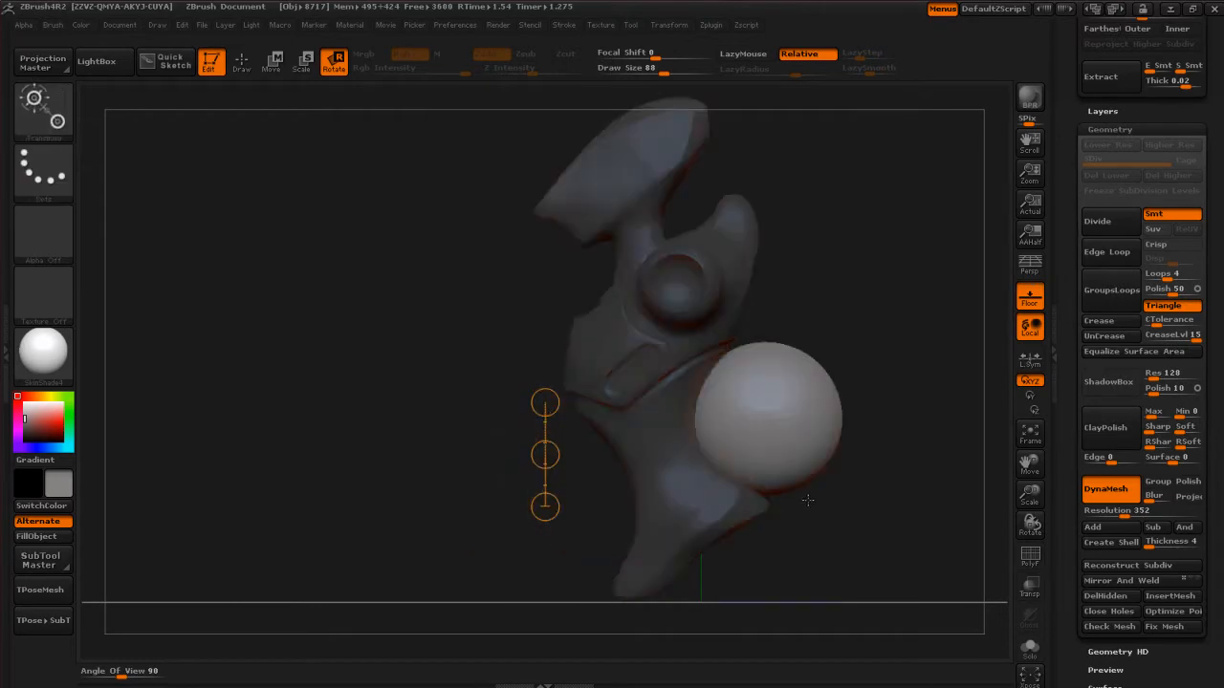
key(ctrl+z)
key(ctrl+z)
drag(847, 438, 888, 443)
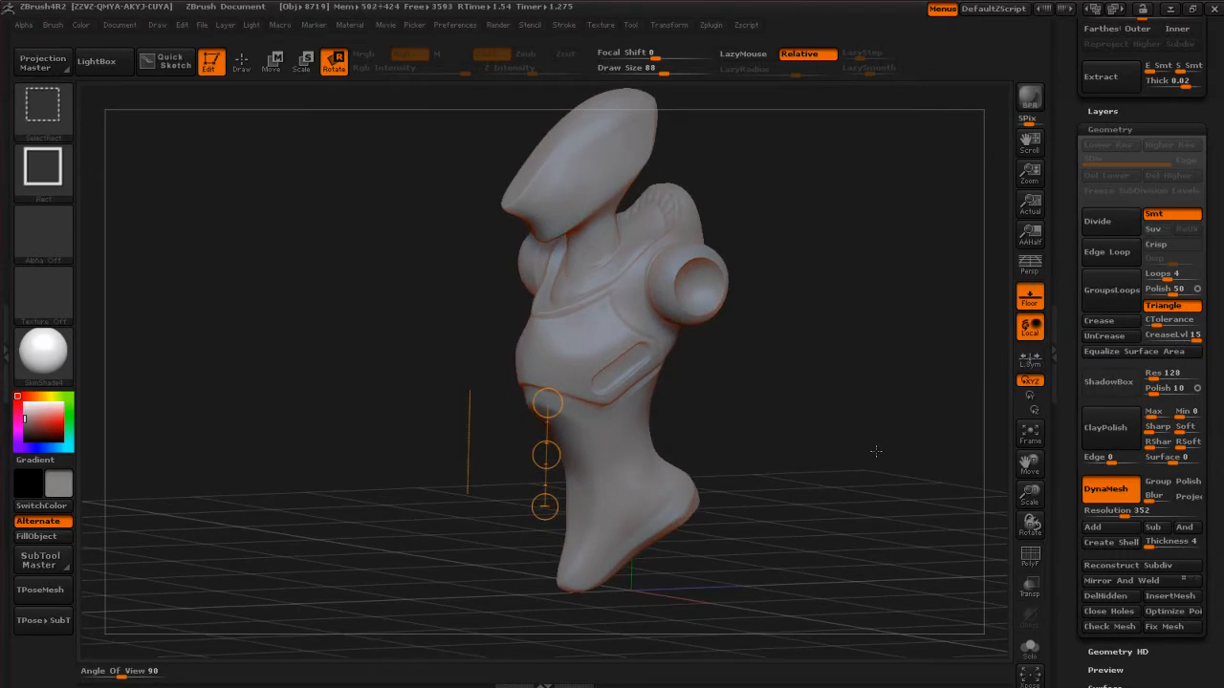
Redo the sphere's insertion and its successive moves and size changes in front of the lower body.
key(ctrl+shift+z)
key(ctrl+shift+z)
key(ctrl+shift+z)
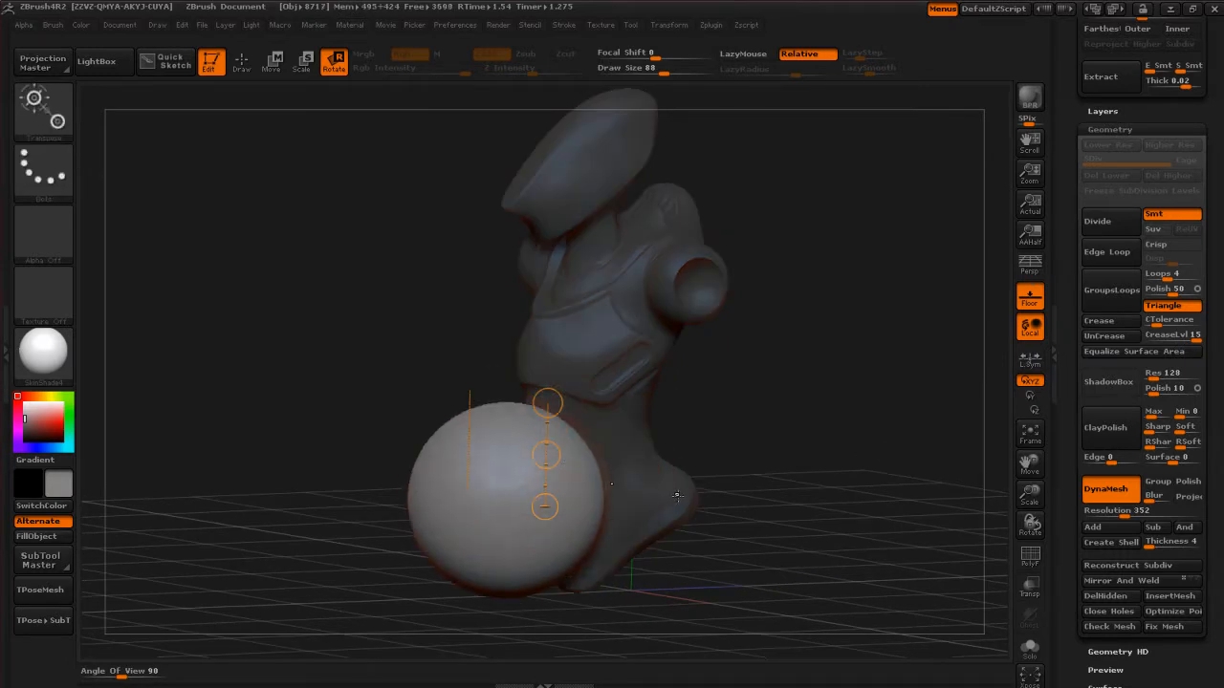
key(ctrl+shift+z)
key(ctrl+shift+z)
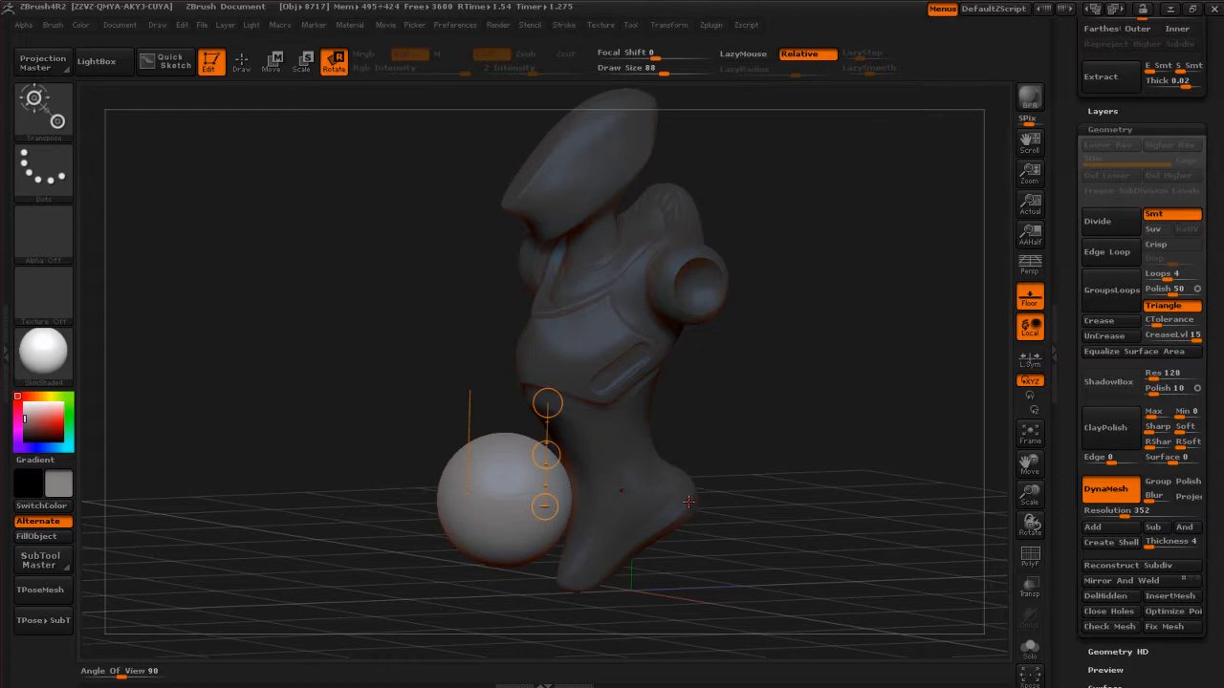
key(ctrl+shift+z)
key(ctrl+shift+z)
key(ctrl+shift+z)
key(ctrl+shift+z)
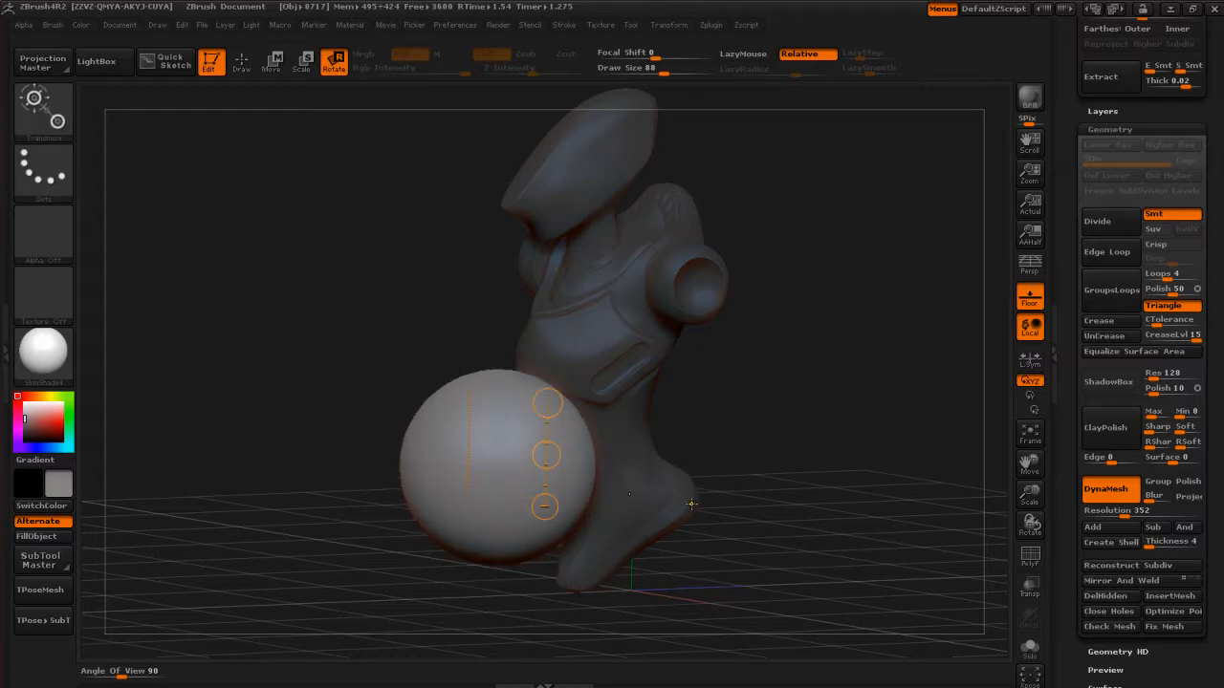
key(ctrl+shift+z)
Place a large sphere over the lower body in side view and move it forward with a horizontal Transpose line.
mouse_move(690, 505)
mouse_down()
mouse_move(820, 457)
mouse_move(642, 478)
mouse_up()
click(241, 61)
mouse_move(770, 481)
mouse_down()
mouse_move(635, 472)
mouse_move(691, 450)
mouse_move(675, 445)
mouse_move(618, 500)
mouse_move(621, 555)
mouse_up()
drag(821, 448, 749, 420)
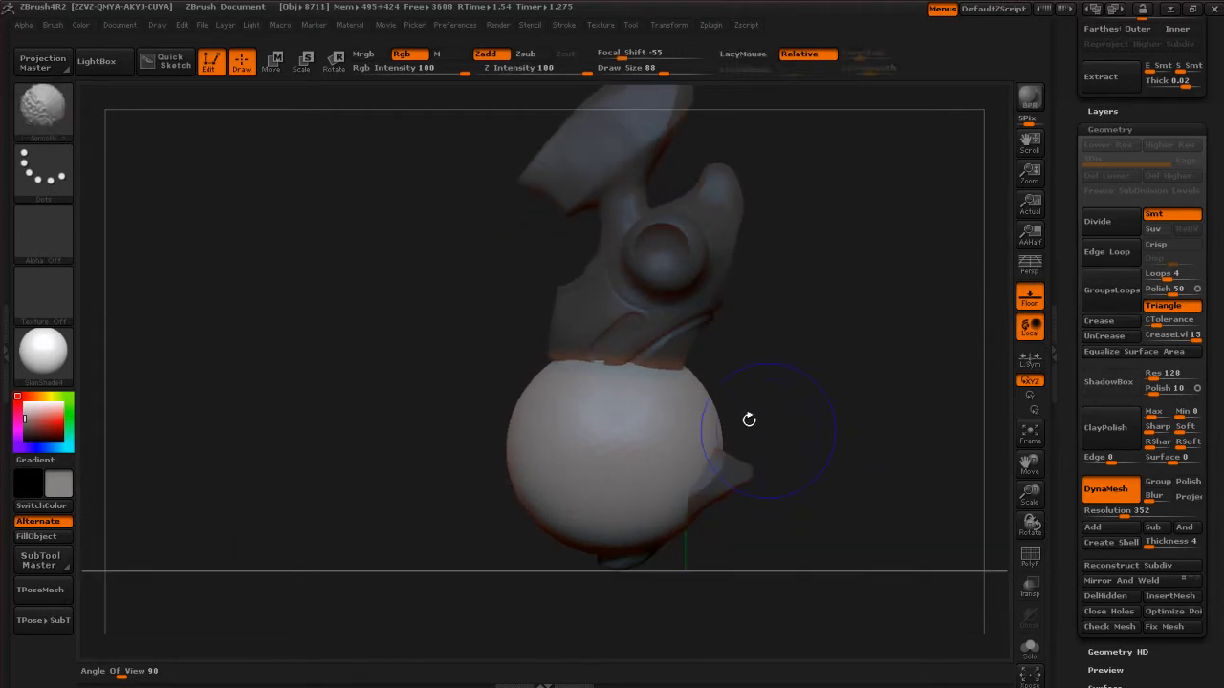
click(271, 61)
drag(609, 439, 373, 439)
drag(491, 439, 399, 464)
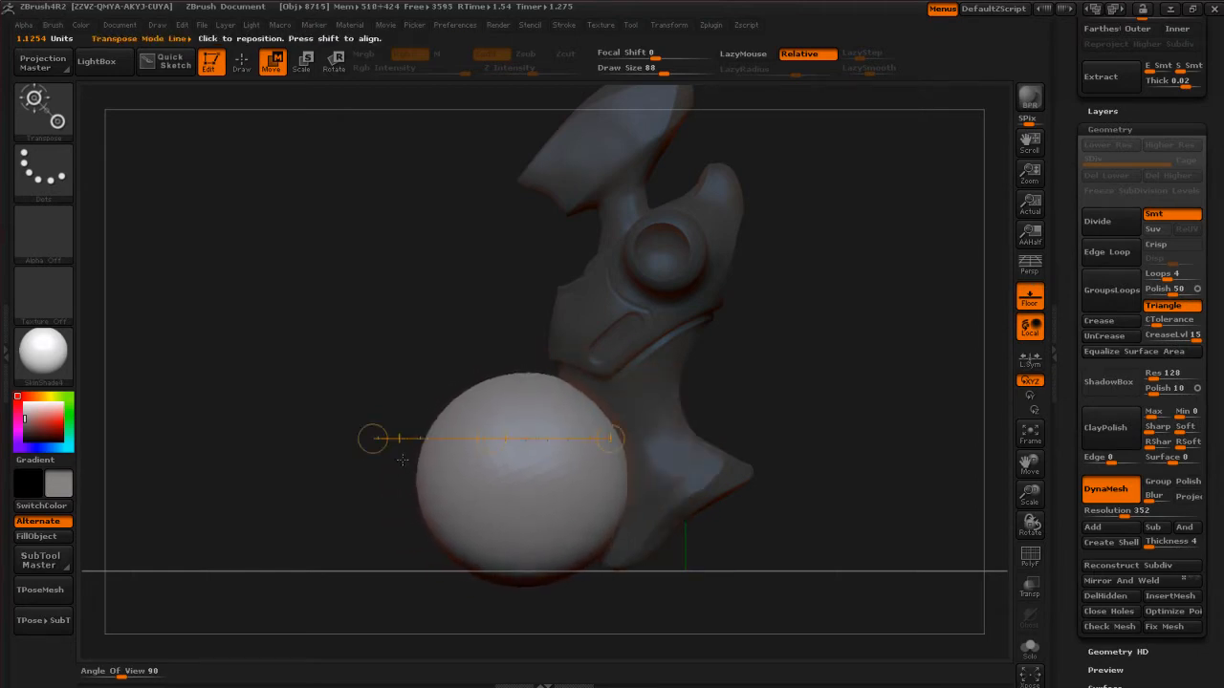
Clear the mask, remesh the DynaMesh to subtract the sphere from the lower body, and return to Draw mode.
drag(771, 482, 729, 396)
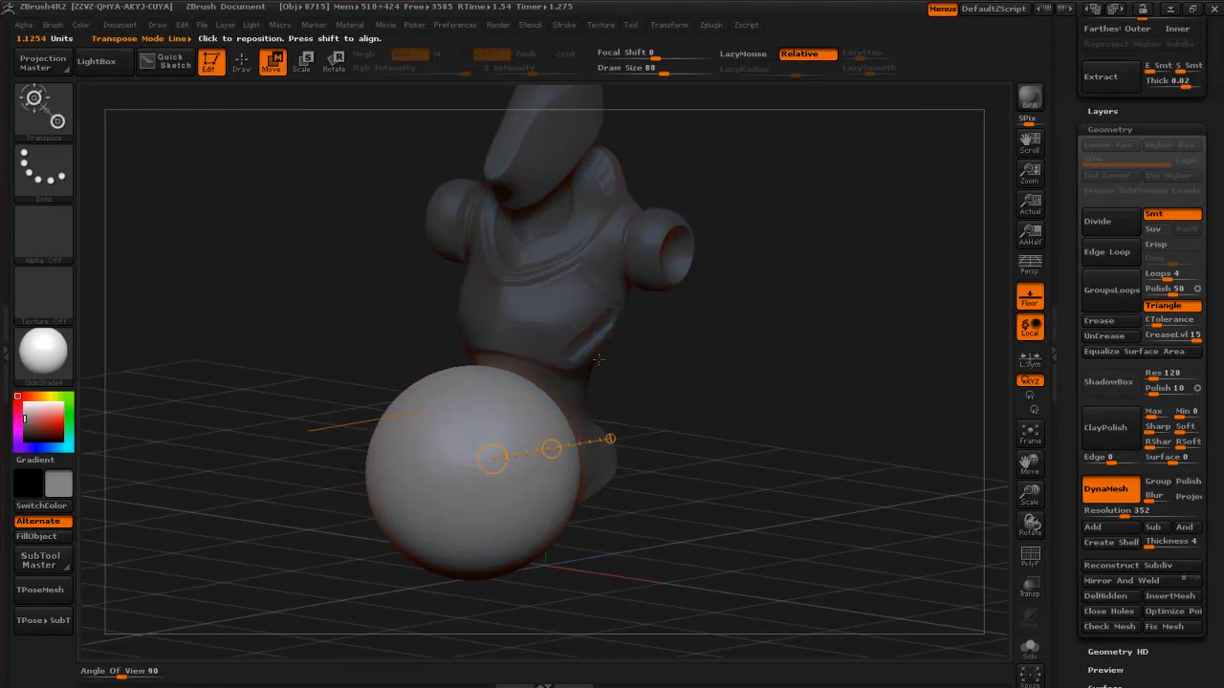
mouse_move(801, 188)
ctrl+mouse_down()
mouse_move(912, 350)
mouse_move(903, 354)
ctrl+mouse_up()
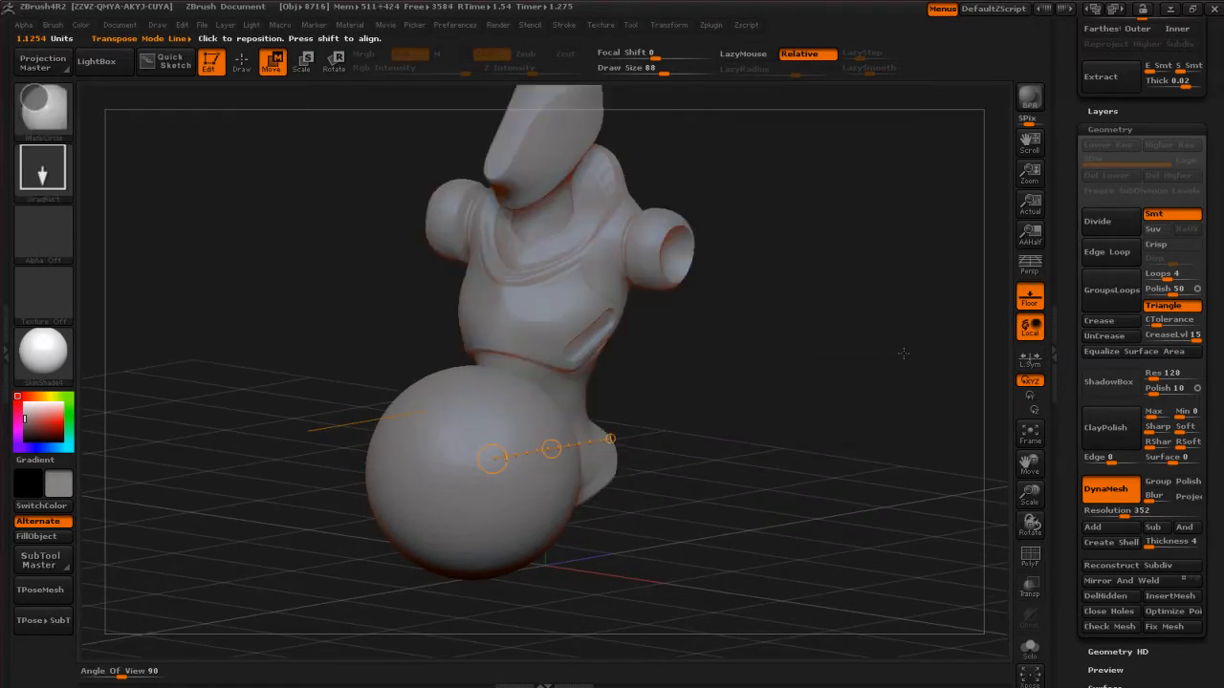
ctrl+drag(756, 171, 883, 387)
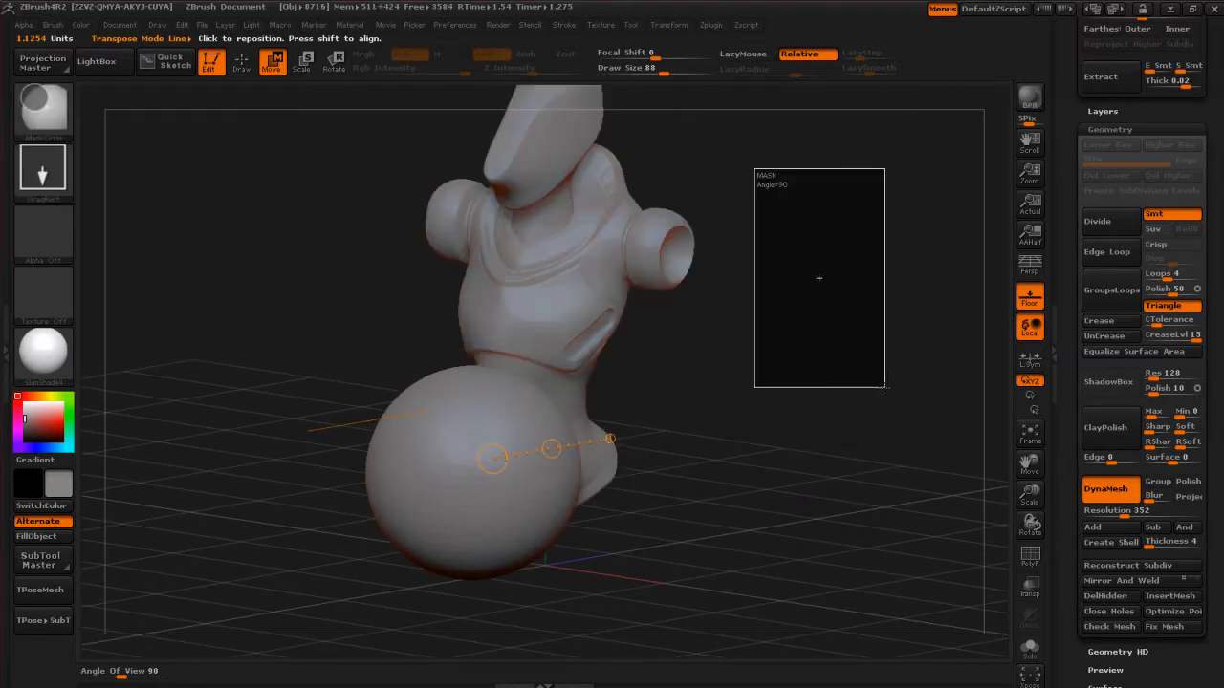
mouse_move(602, 559)
mouse_down()
mouse_move(801, 543)
mouse_move(832, 574)
mouse_move(829, 416)
mouse_move(877, 426)
mouse_move(784, 414)
mouse_move(797, 386)
mouse_move(761, 436)
mouse_up()
click(243, 67)
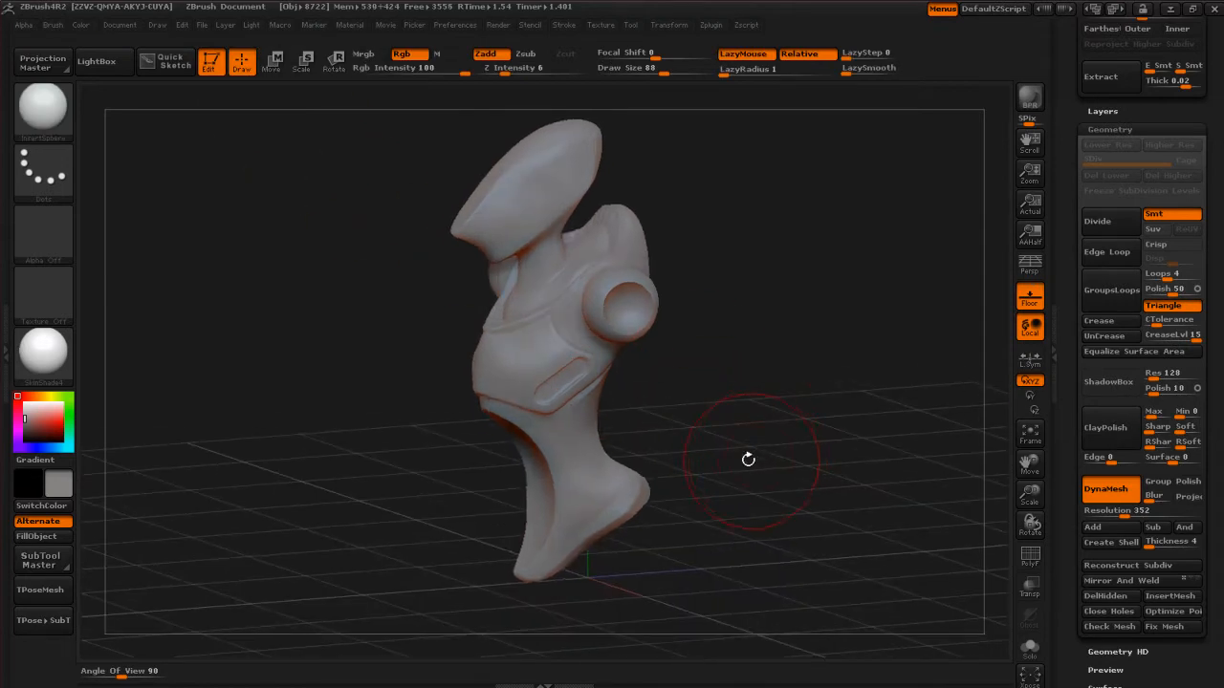
Choose the InsertCube brush.
key(b)
key(i)
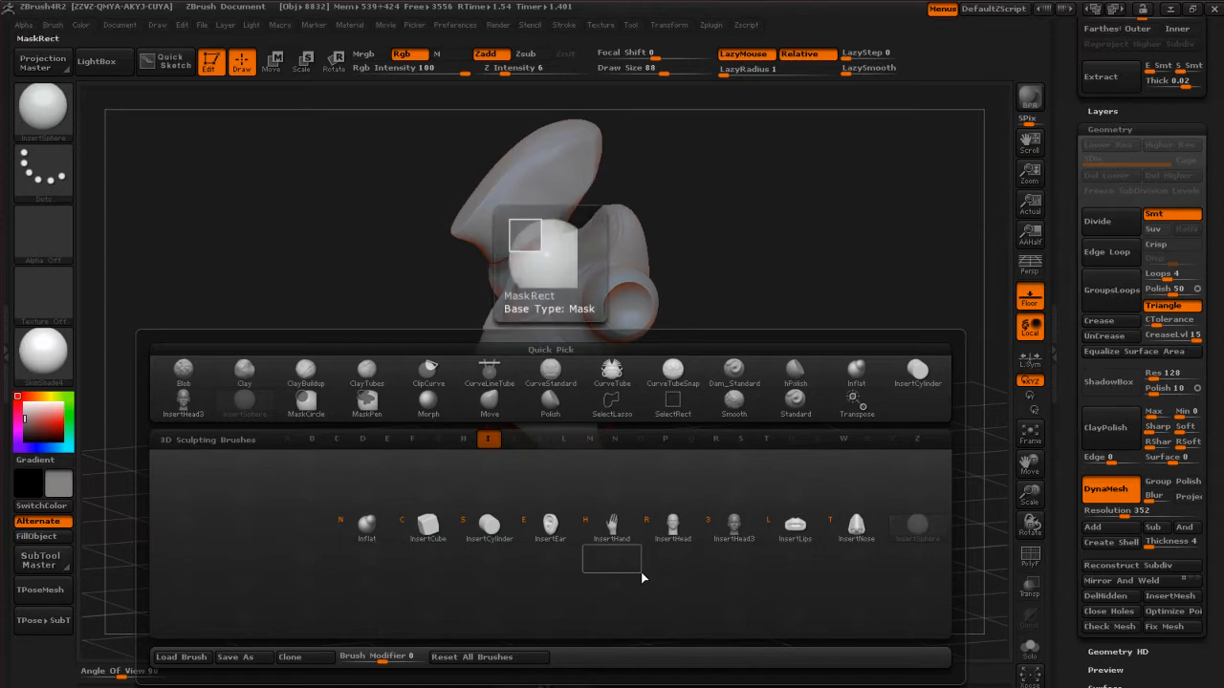
click(428, 528)
Try inserting cubes of different sizes on the front of the head, and undo the attempts.
drag(695, 370, 795, 390)
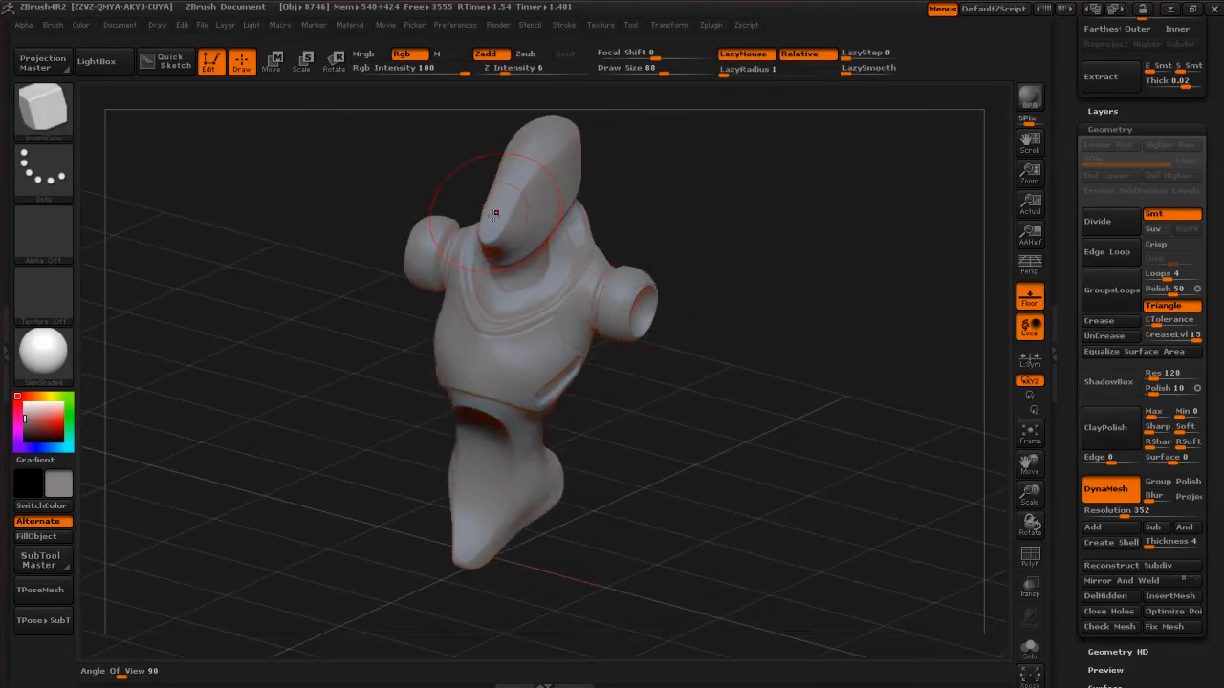
drag(497, 208, 506, 200)
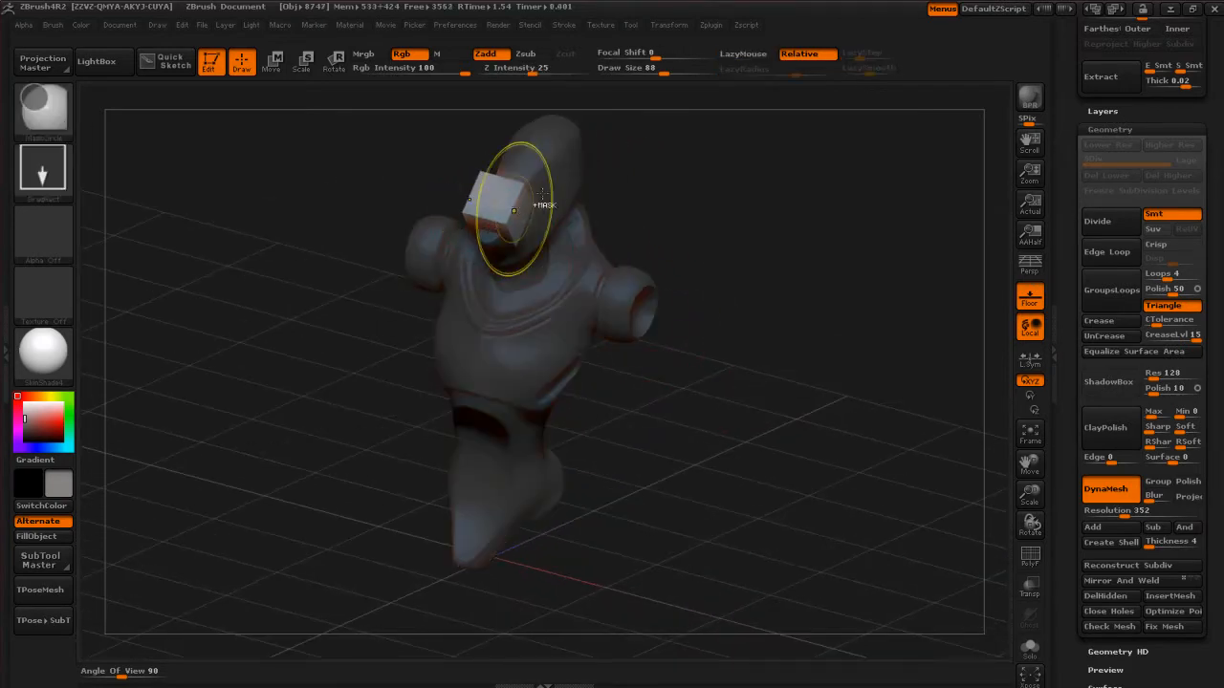
key(ctrl+z)
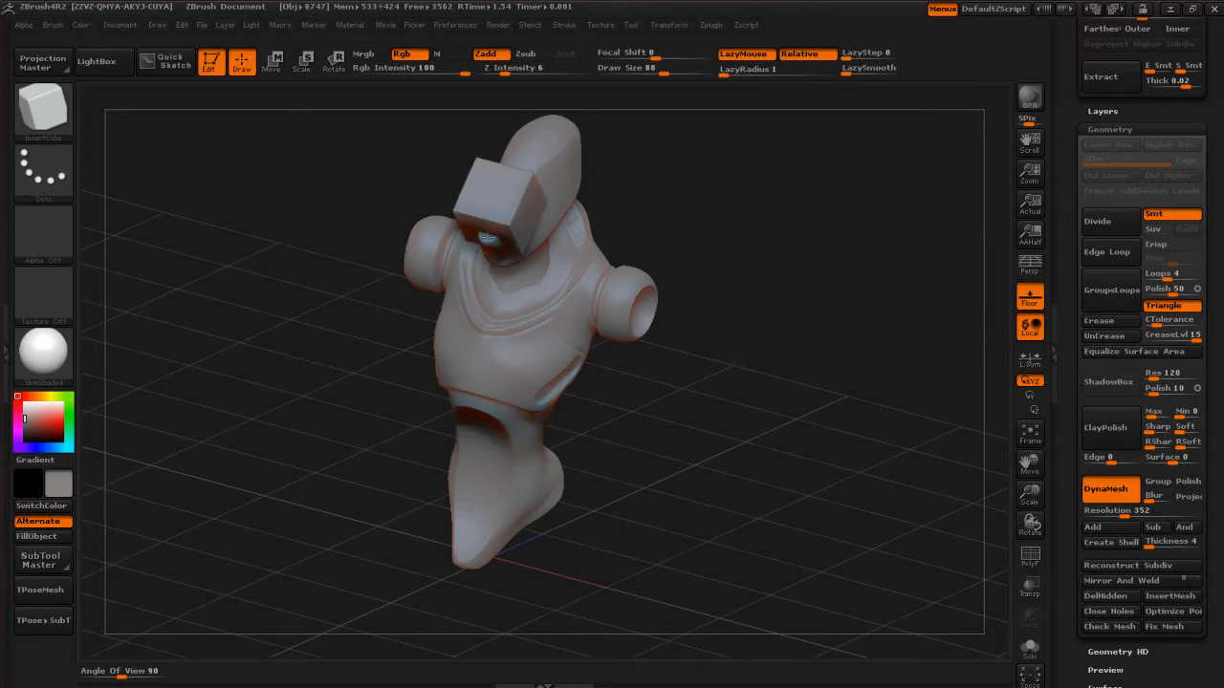
key(ctrl+z)
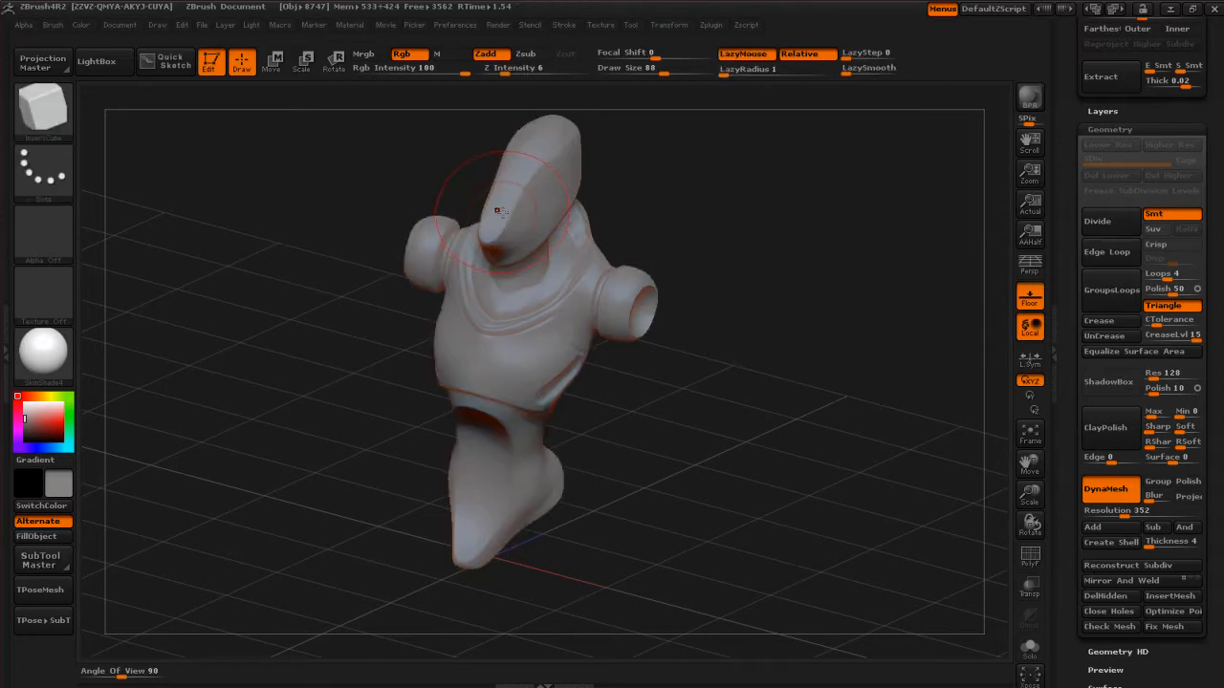
mouse_move(484, 244)
mouse_down()
mouse_move(465, 274)
mouse_move(480, 247)
mouse_up()
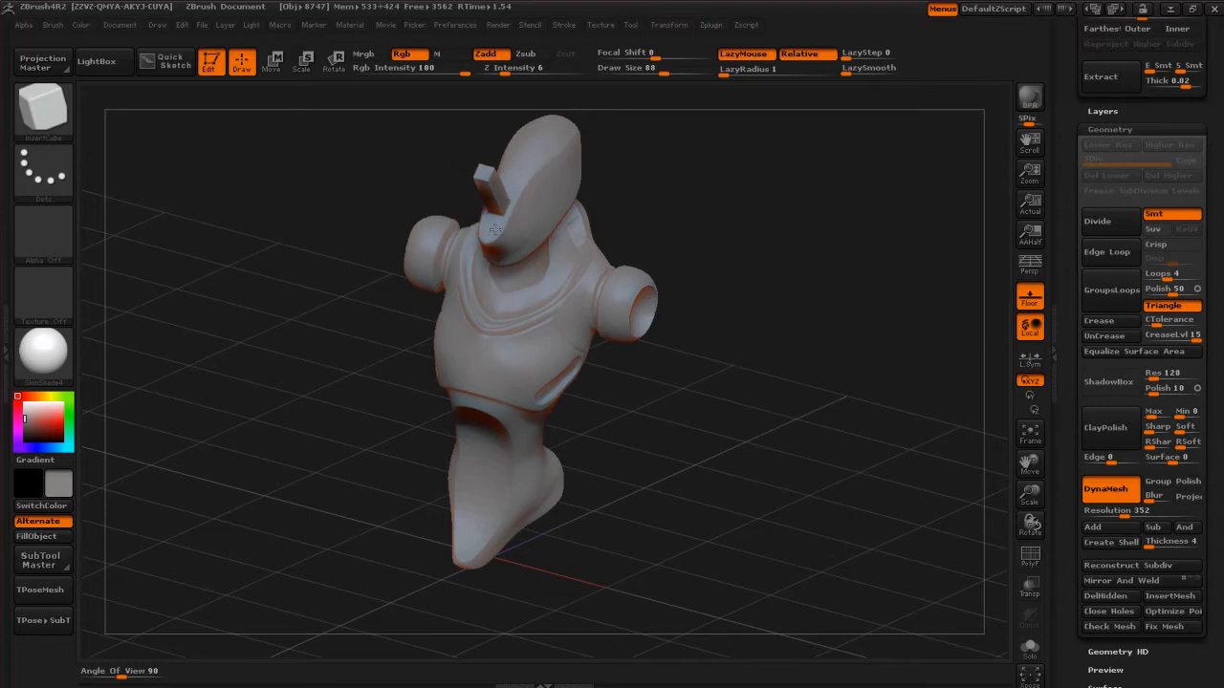
drag(482, 240, 479, 241)
drag(493, 229, 492, 228)
Insert a cube on the front of the head, turn to a side view, and switch to Move.
mouse_move(696, 397)
mouse_down()
mouse_move(741, 429)
mouse_move(767, 410)
mouse_move(675, 415)
mouse_move(688, 412)
mouse_move(693, 430)
mouse_move(743, 405)
mouse_move(769, 418)
mouse_move(868, 401)
mouse_up()
mouse_move(710, 361)
mouse_down()
mouse_move(776, 369)
mouse_move(769, 352)
mouse_up()
mouse_move(724, 391)
mouse_down()
mouse_move(645, 396)
mouse_move(723, 378)
mouse_move(705, 415)
mouse_move(705, 465)
mouse_up()
mouse_move(746, 344)
mouse_down()
mouse_move(721, 211)
mouse_move(616, 214)
mouse_up()
drag(498, 211, 500, 235)
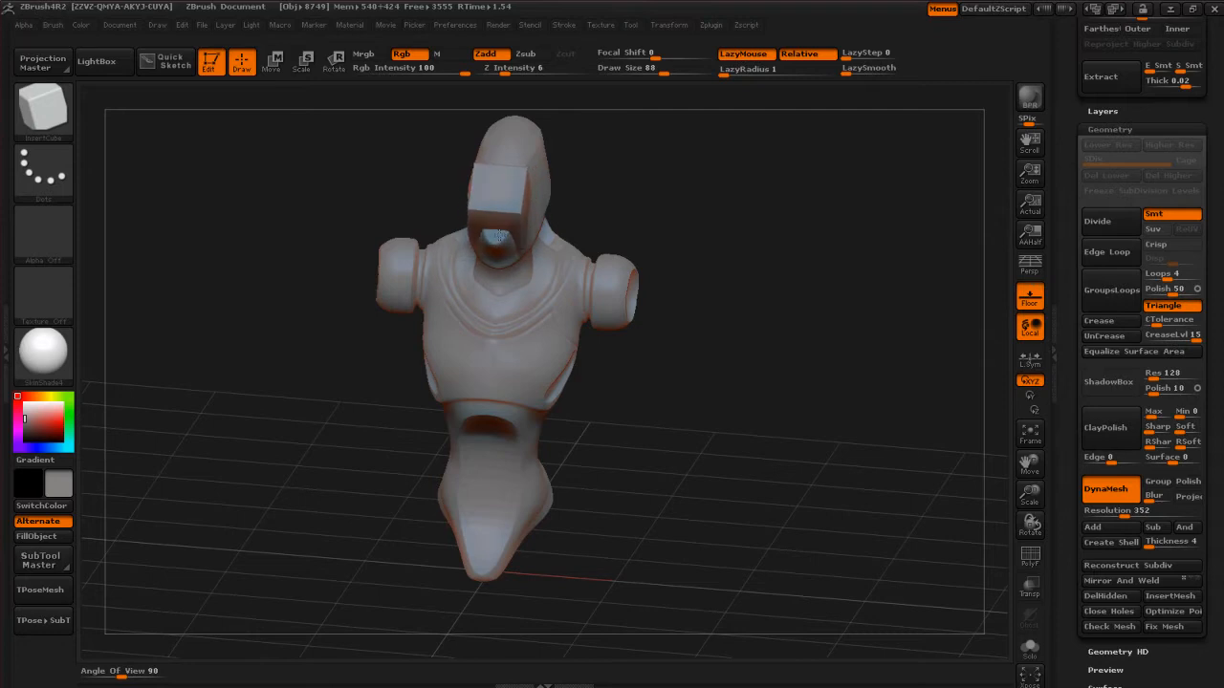
mouse_move(751, 344)
mouse_down()
mouse_move(721, 353)
mouse_move(744, 319)
mouse_up()
mouse_move(790, 257)
alt+mouse_down()
mouse_move(822, 303)
mouse_move(834, 290)
alt+mouse_up()
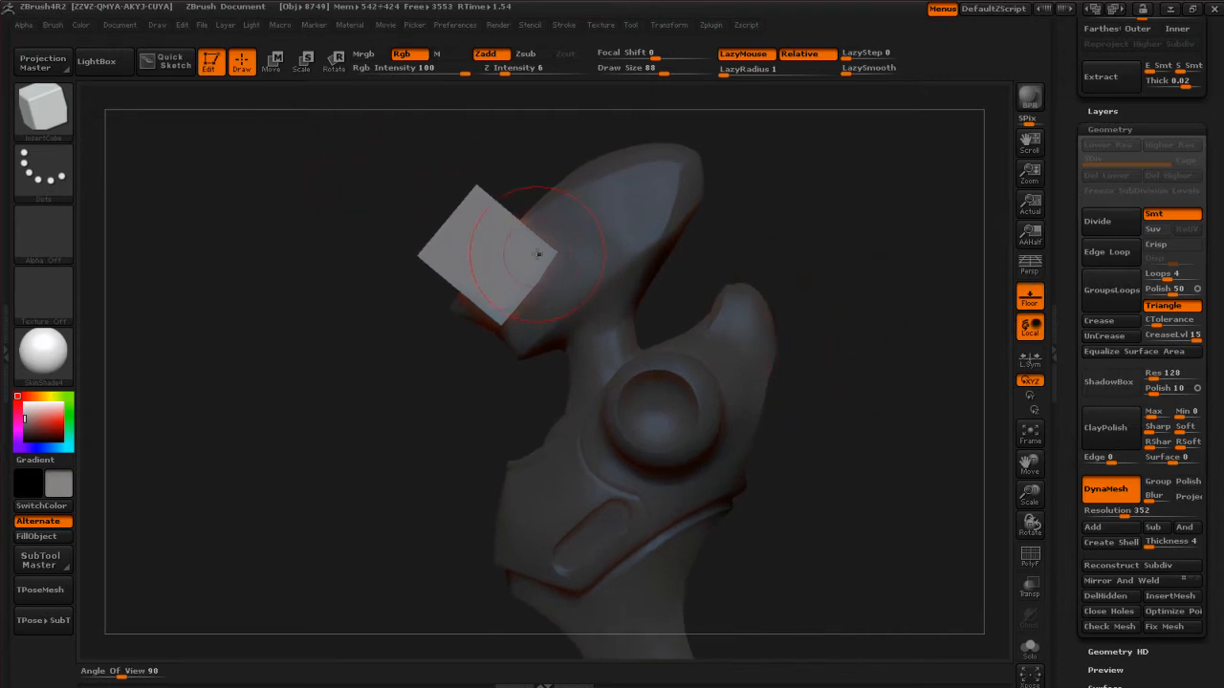
click(273, 63)
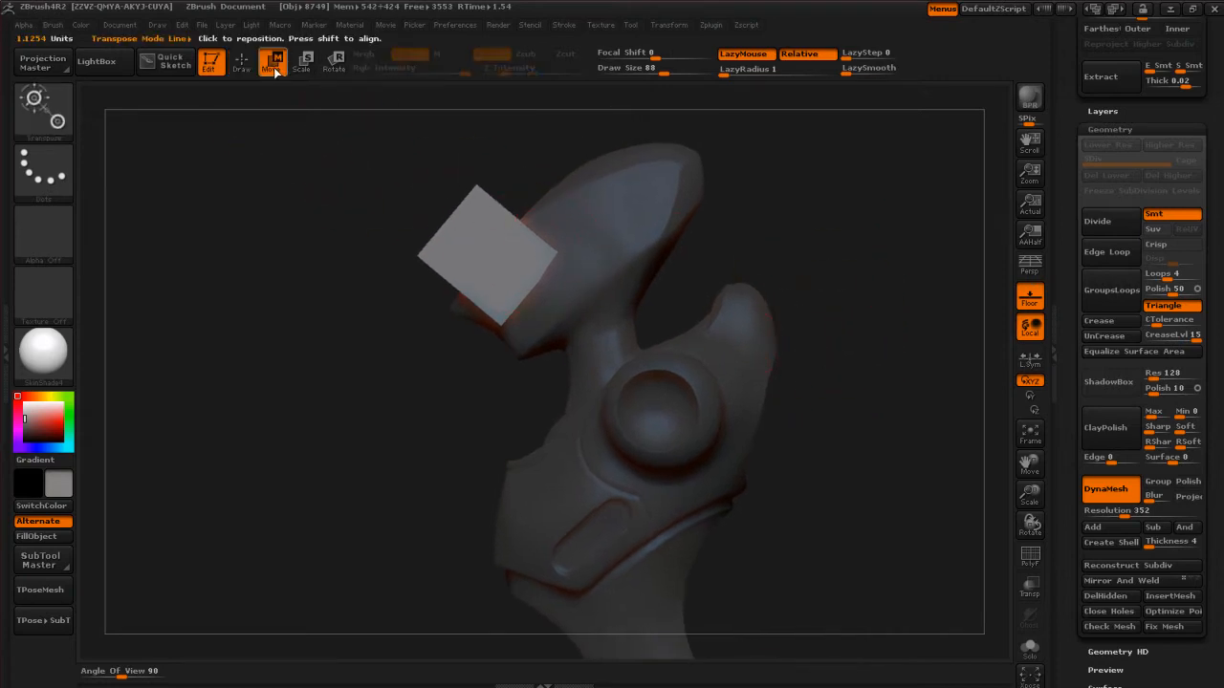
Lay a Transpose Move line along the cube's lower side edge, aligning it to the cube's corners in the front view.
drag(389, 359, 445, 257)
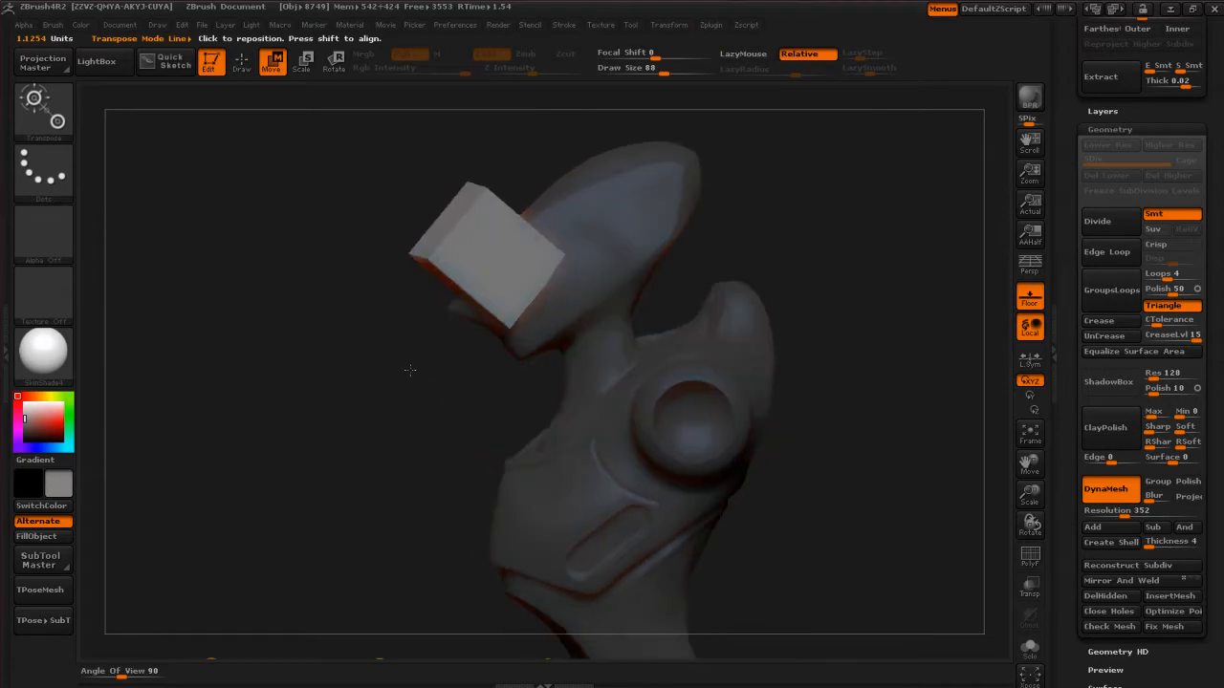
drag(413, 371, 407, 350)
drag(419, 251, 501, 323)
drag(413, 371, 647, 240)
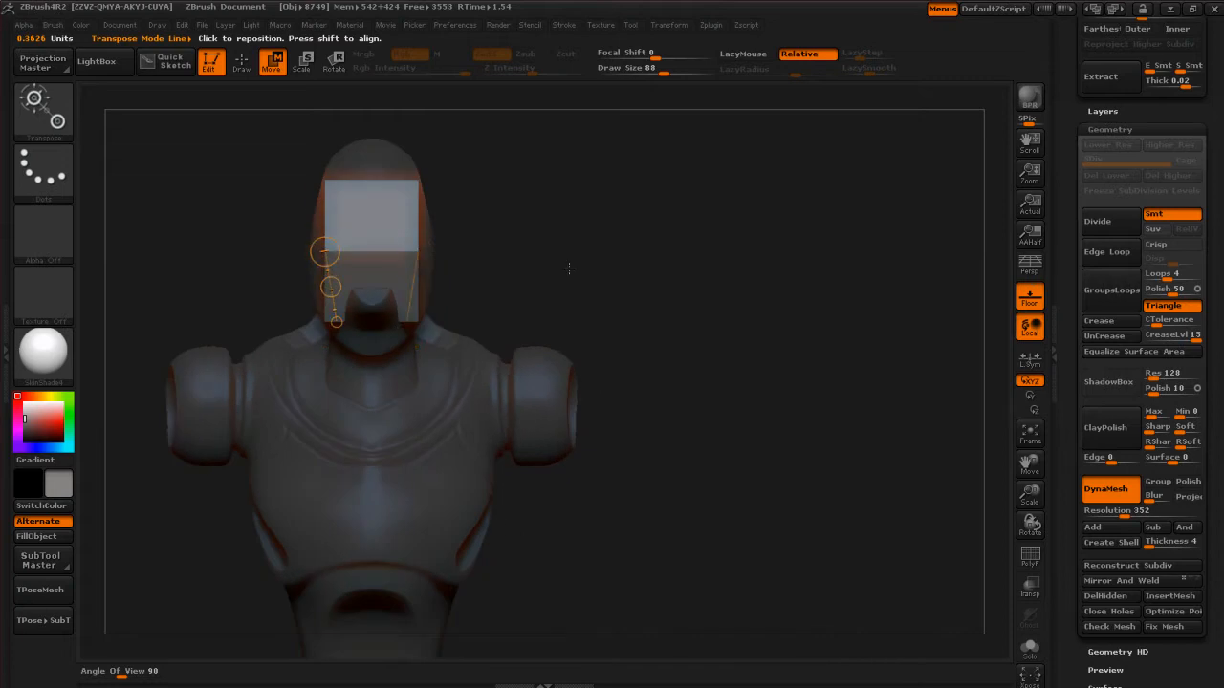
drag(410, 322, 418, 322)
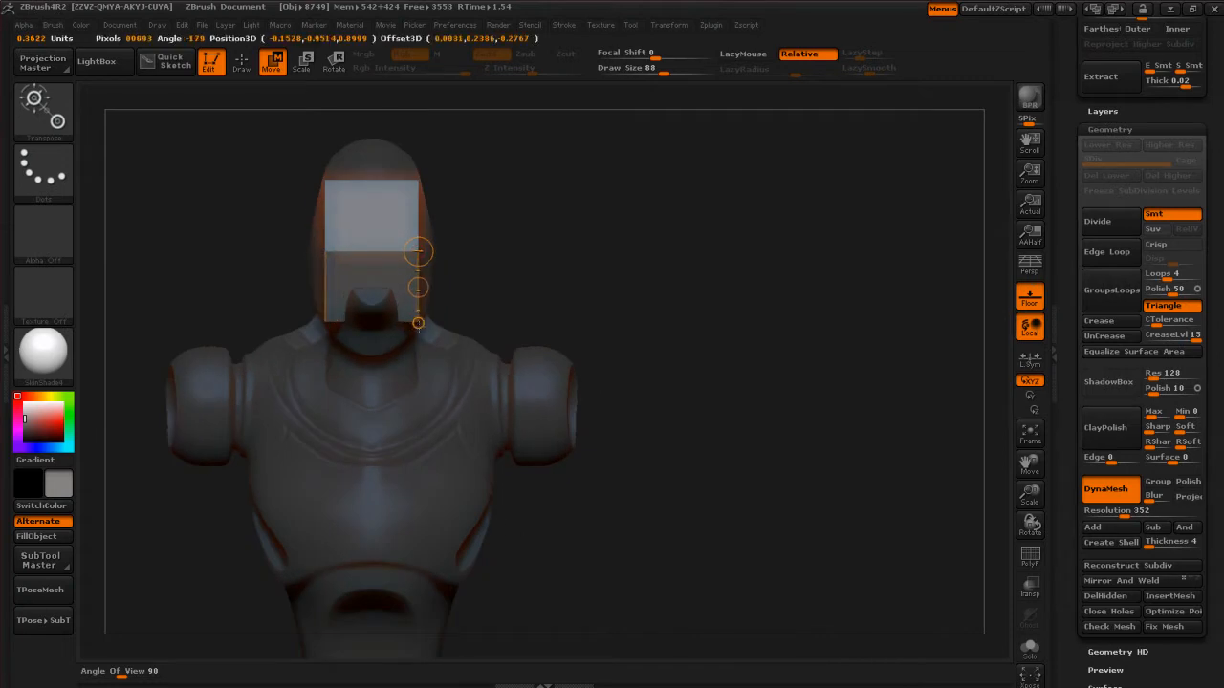
Flatten the cube into a thin slab in front of the head by stretching it along the Transpose line from the side view.
drag(642, 302, 598, 297)
drag(602, 232, 674, 230)
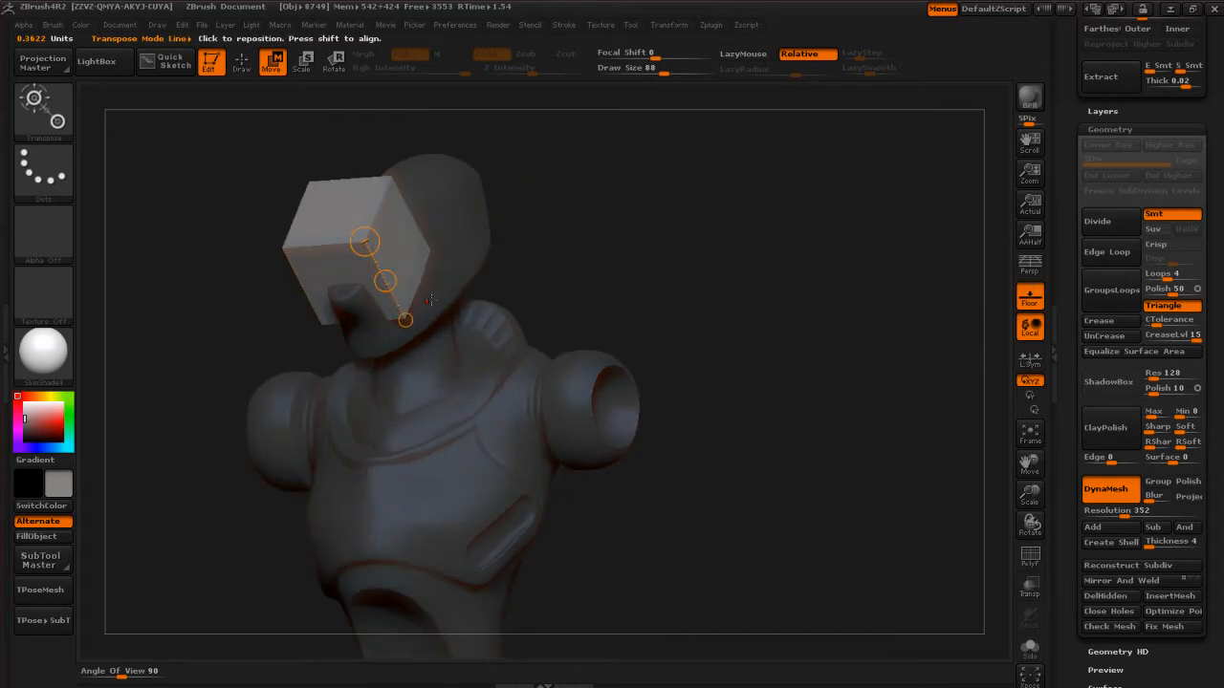
drag(613, 310, 442, 305)
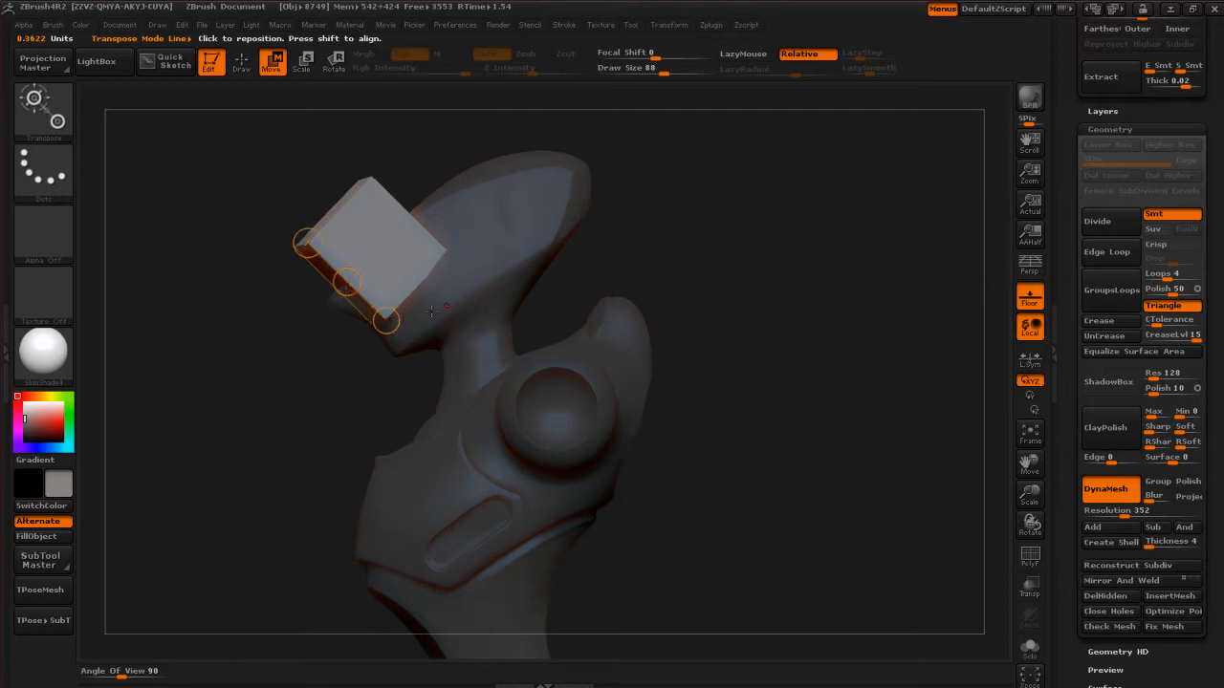
drag(646, 252, 748, 271)
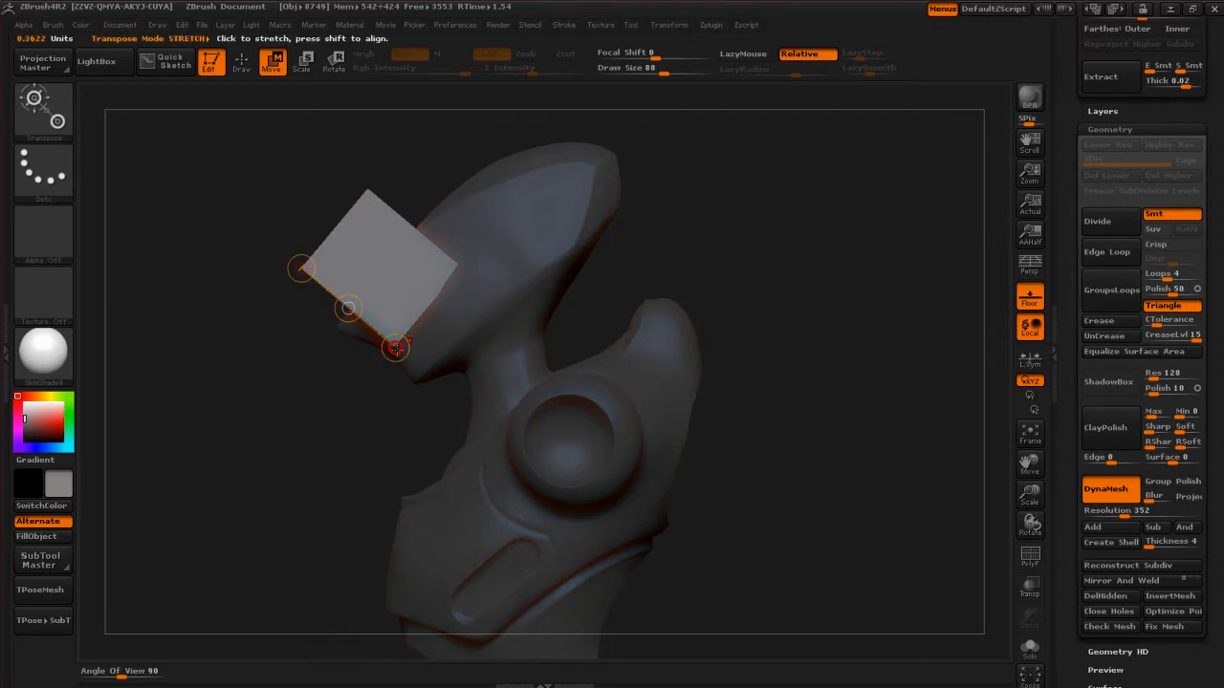
drag(395, 347, 343, 296)
drag(353, 298, 365, 313)
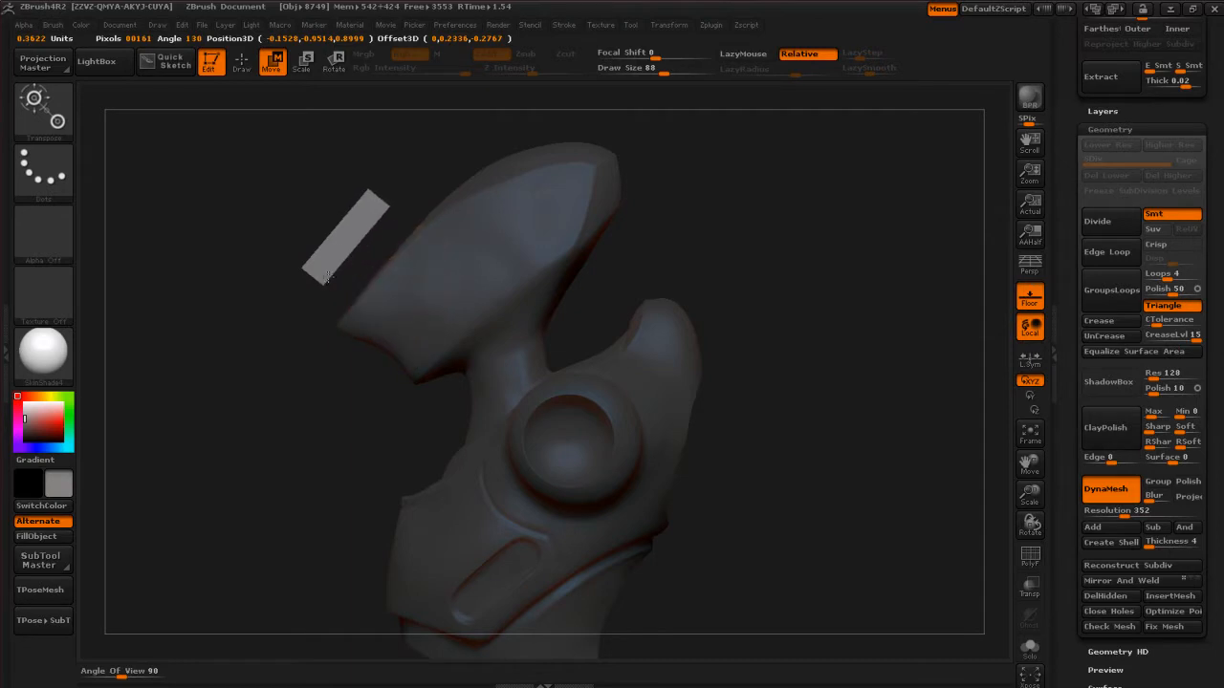
drag(273, 356, 304, 322)
drag(632, 220, 649, 269)
drag(717, 189, 735, 309)
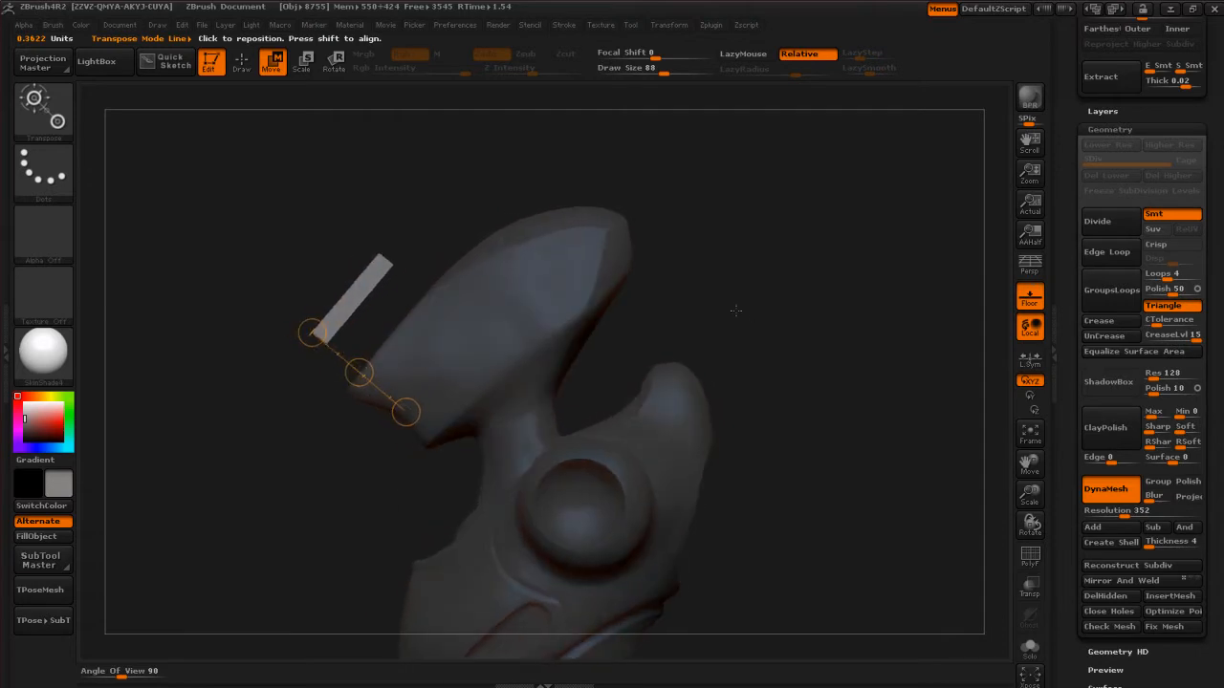
Move the slab onto the rear top of the head and tilt it backward with Transpose Rotate.
drag(359, 372, 704, 112)
click(327, 69)
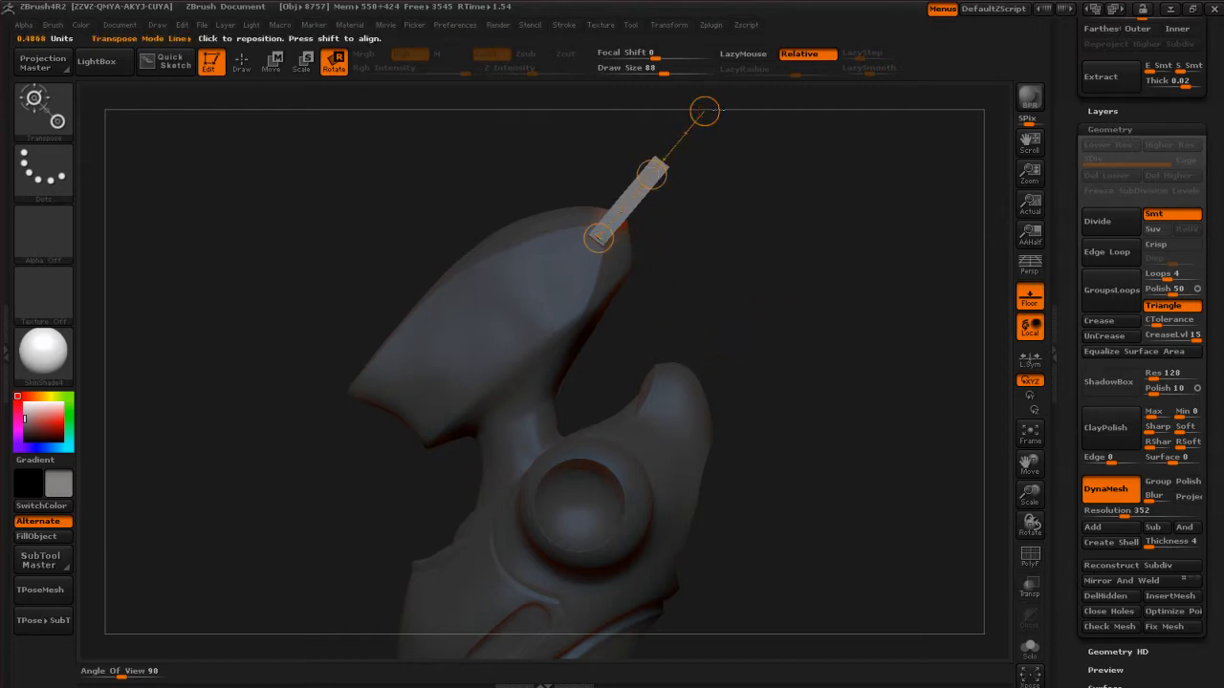
drag(705, 111, 621, 381)
key(ctrl+z)
mouse_move(761, 267)
mouse_down()
mouse_move(801, 318)
mouse_move(681, 302)
mouse_move(662, 377)
mouse_move(673, 367)
mouse_up()
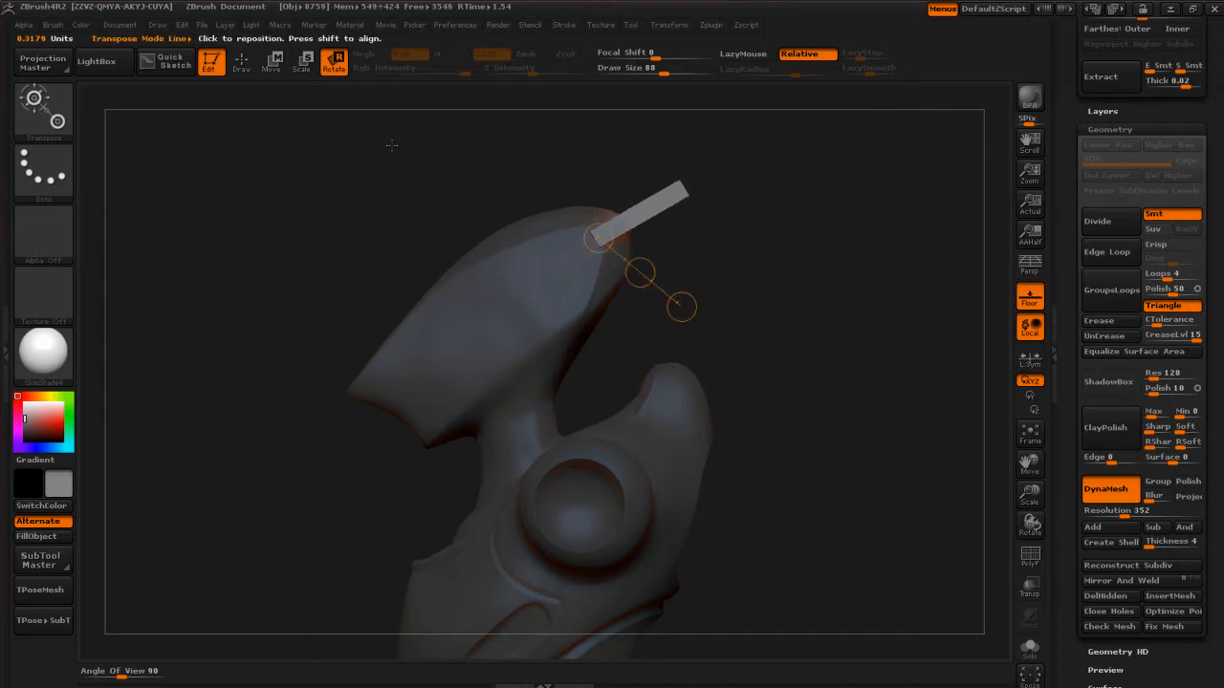
click(274, 63)
drag(640, 272, 630, 276)
Scale the slab down from a top view with a Transpose line laid along its centre.
drag(759, 262, 751, 296)
drag(756, 238, 809, 429)
drag(599, 264, 555, 267)
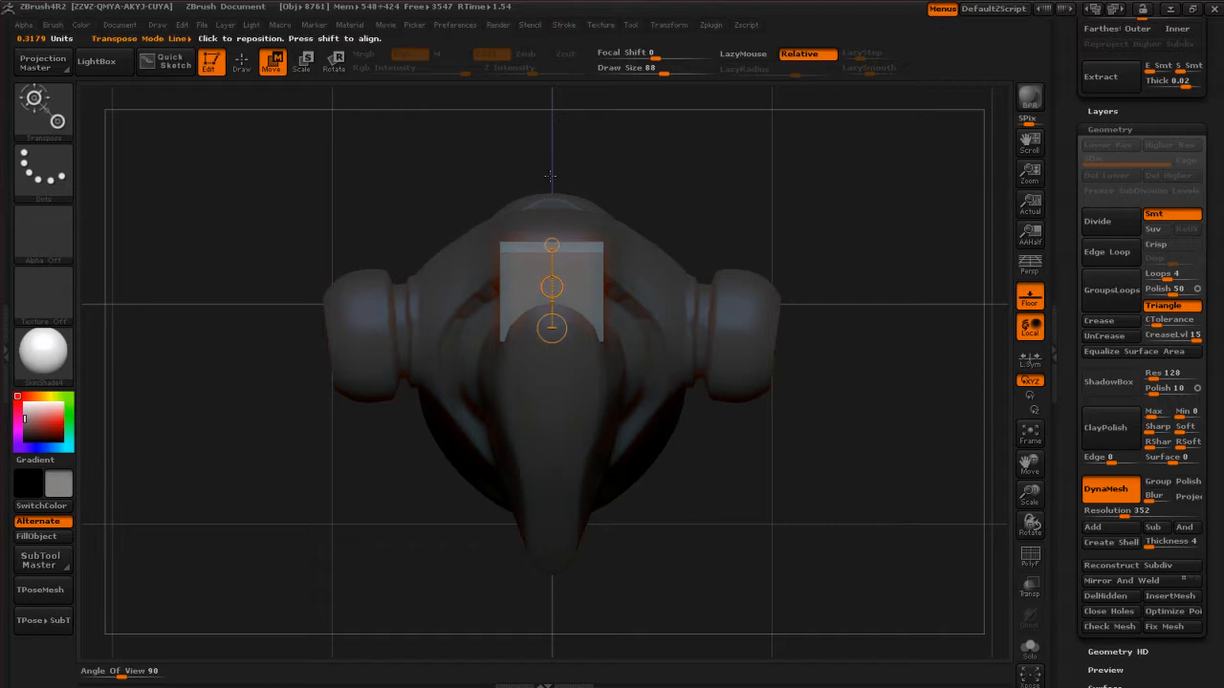
drag(552, 236, 552, 155)
drag(716, 231, 384, 91)
click(306, 65)
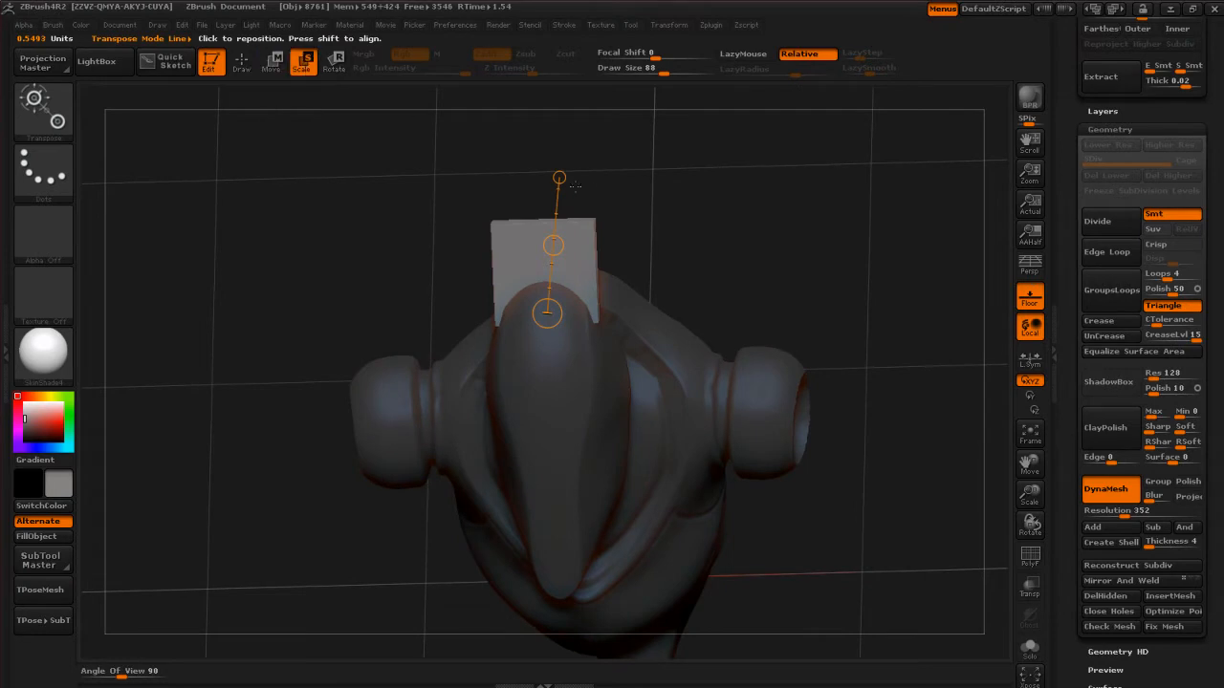
drag(636, 180, 589, 179)
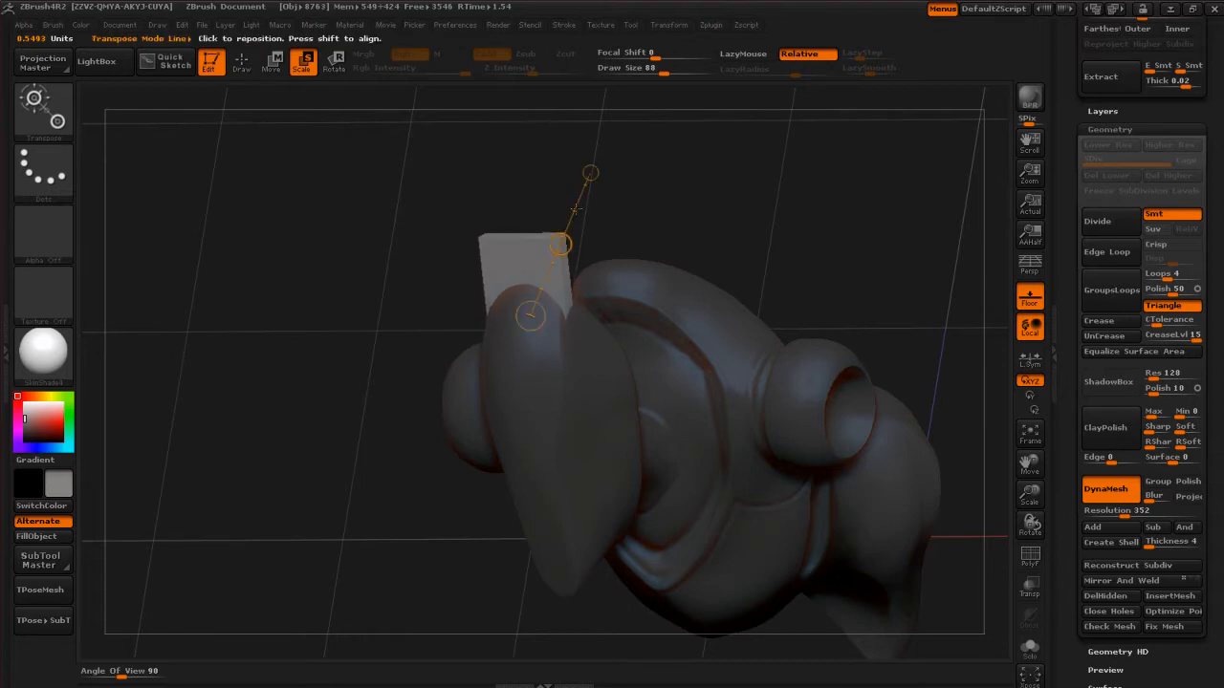
shift+drag(656, 208, 718, 190)
Switch to Move and lay the Transpose line along the slab's side edge.
click(272, 62)
mouse_move(684, 244)
mouse_down()
mouse_move(617, 222)
mouse_move(565, 234)
mouse_move(543, 283)
mouse_up()
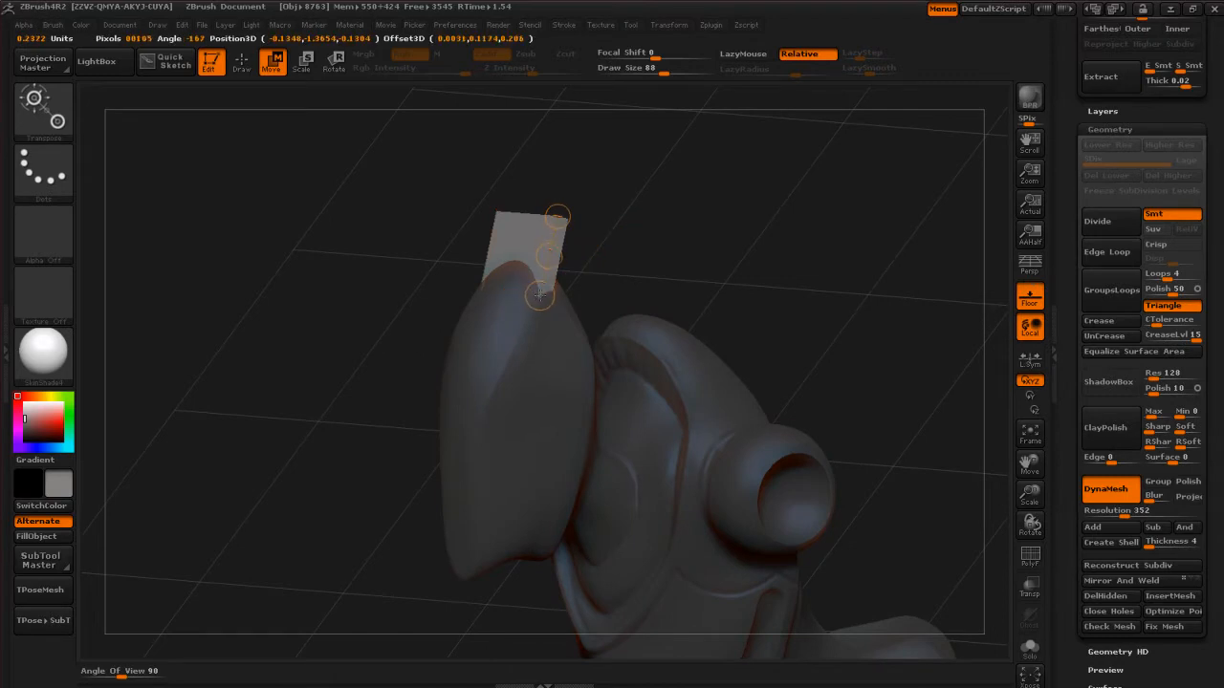
drag(644, 219, 690, 225)
mouse_move(557, 219)
mouse_down()
mouse_move(546, 219)
mouse_move(558, 216)
mouse_up()
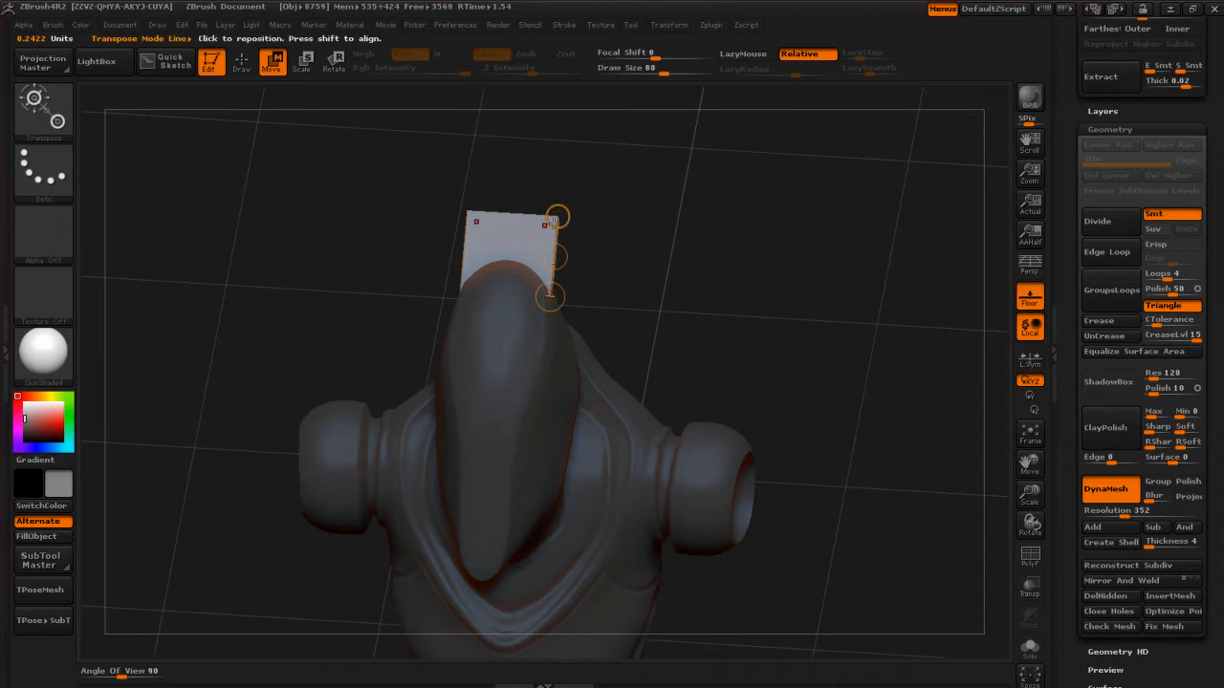
drag(604, 232, 546, 216)
drag(680, 243, 609, 216)
Adjust the slab's angle from the side view, and remesh the DynaMesh to fuse it to the head.
shift+drag(696, 213, 666, 210)
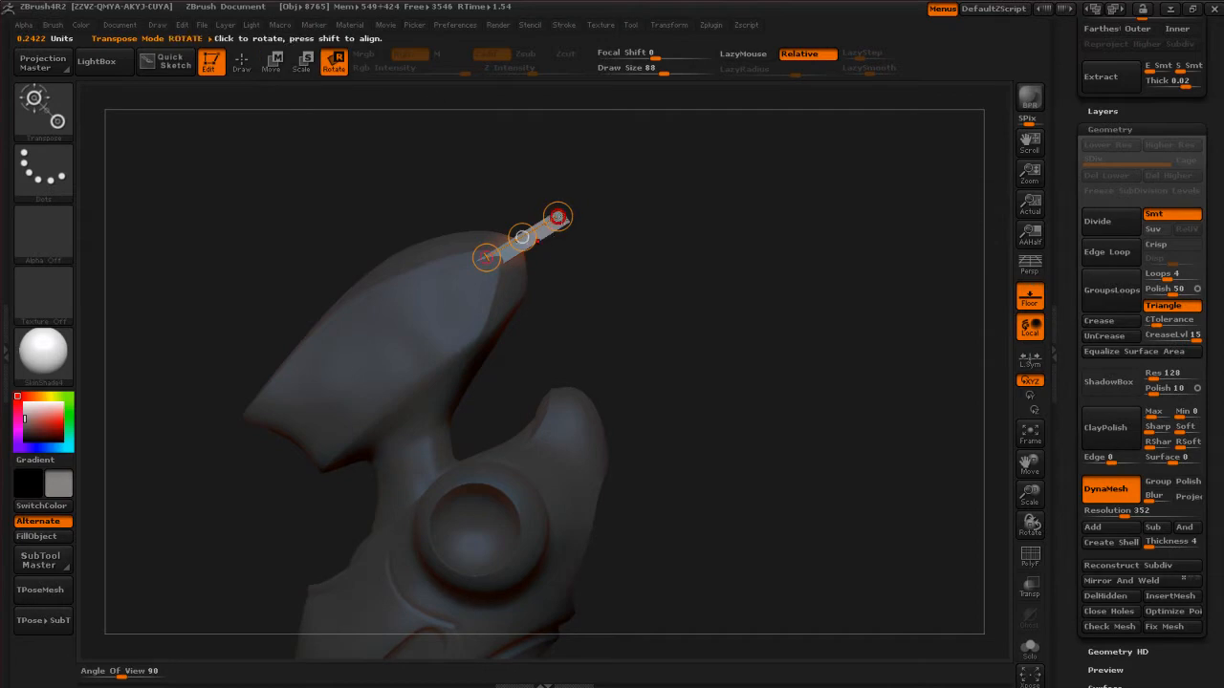
drag(486, 256, 486, 268)
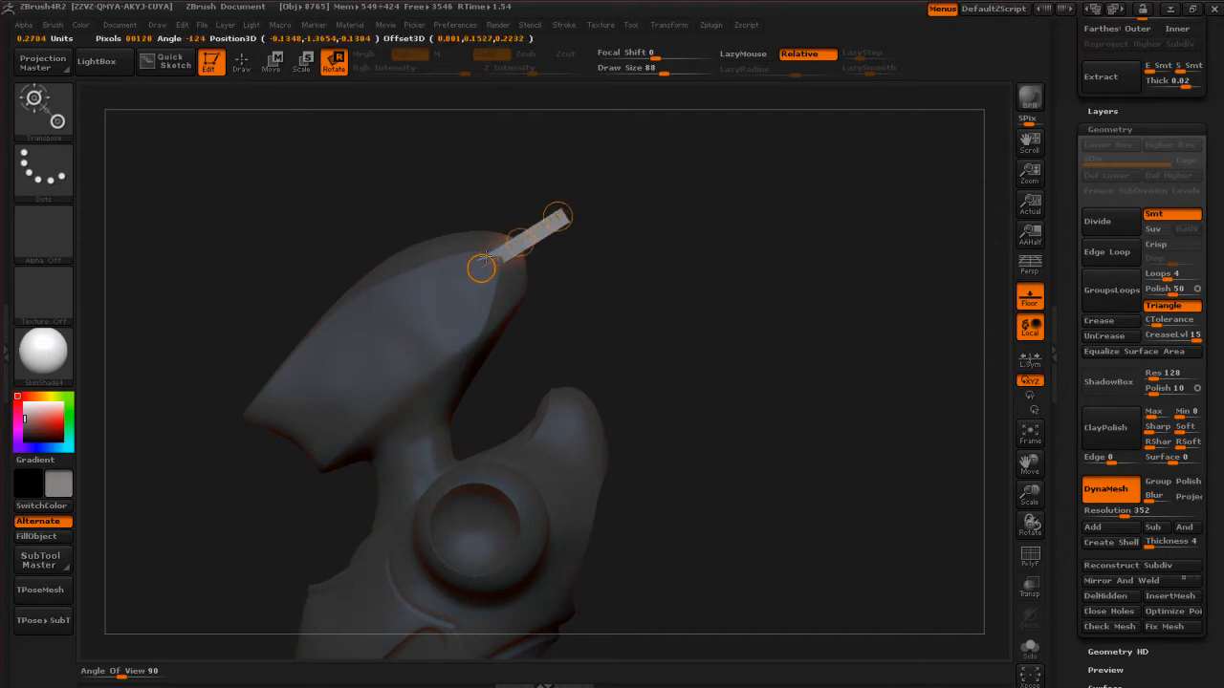
drag(559, 217, 567, 221)
drag(631, 287, 701, 297)
ctrl+drag(738, 206, 803, 265)
ctrl+drag(739, 173, 852, 360)
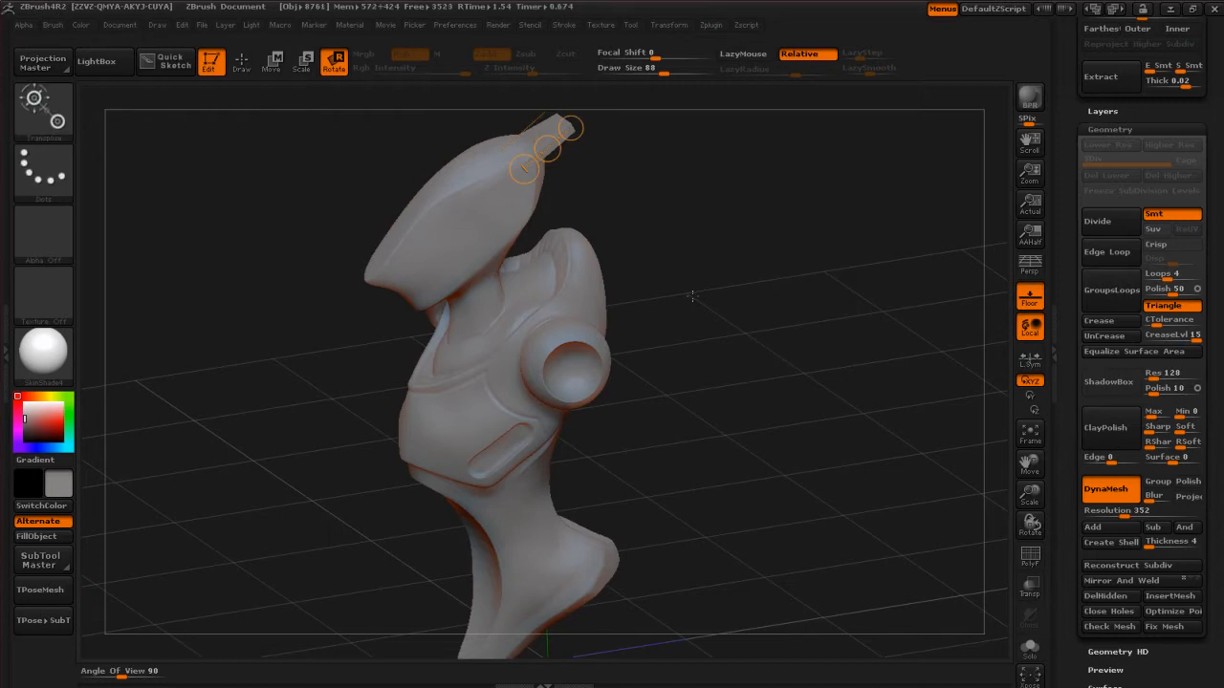
Return to Draw mode and set the Draw Size to 65.
key(q)
mouse_move(721, 239)
mouse_down()
mouse_move(717, 337)
mouse_move(762, 353)
mouse_move(714, 353)
mouse_move(748, 335)
mouse_move(670, 354)
mouse_up()
key(s)
drag(530, 343, 511, 343)
Step through the undo history to the flattened cube floating unfused in front of the head.
drag(642, 322, 574, 334)
key(shift)
mouse_move(714, 319)
mouse_down()
mouse_move(744, 400)
mouse_move(634, 306)
mouse_move(682, 321)
mouse_move(637, 309)
mouse_move(647, 284)
mouse_move(675, 268)
mouse_move(710, 273)
mouse_move(732, 330)
mouse_move(797, 341)
mouse_move(798, 386)
mouse_move(719, 397)
mouse_move(788, 467)
mouse_move(755, 450)
mouse_move(716, 481)
mouse_move(782, 459)
mouse_move(712, 488)
mouse_move(732, 513)
mouse_move(781, 486)
mouse_move(869, 372)
mouse_move(755, 402)
mouse_up()
key(shift)
key(ctrl)
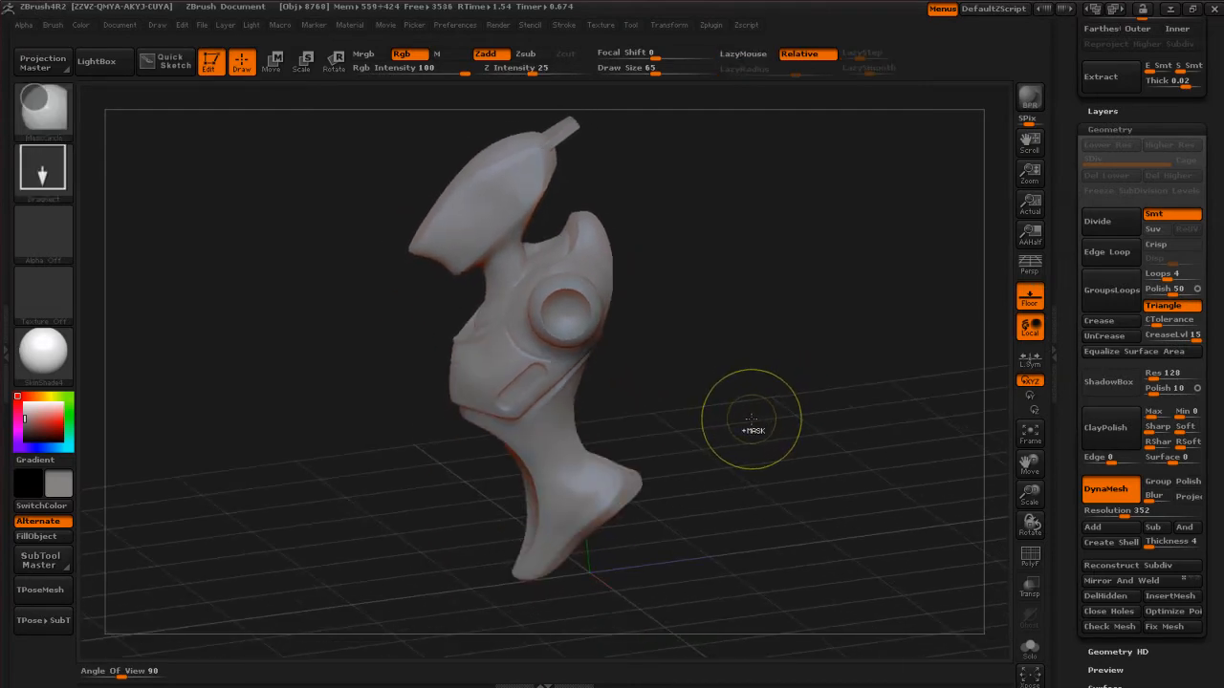
ctrl+click(752, 419)
key(ctrl+z)
key(ctrl+z)
key(ctrl+z)
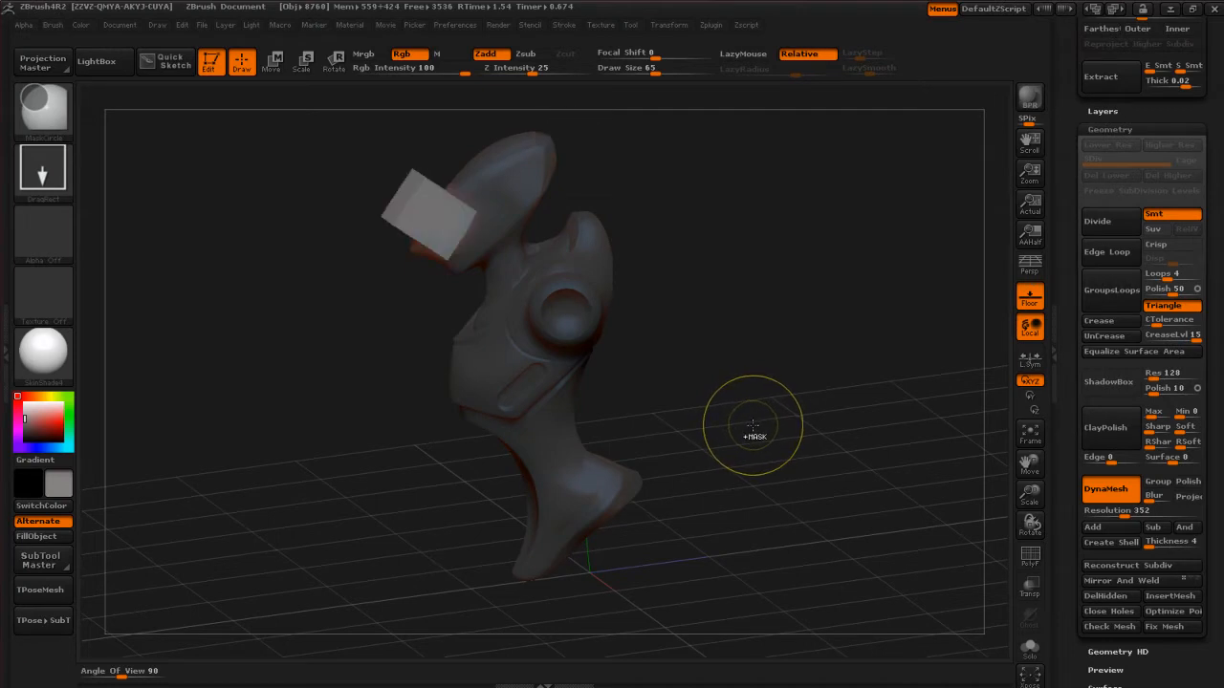
key(ctrl+z)
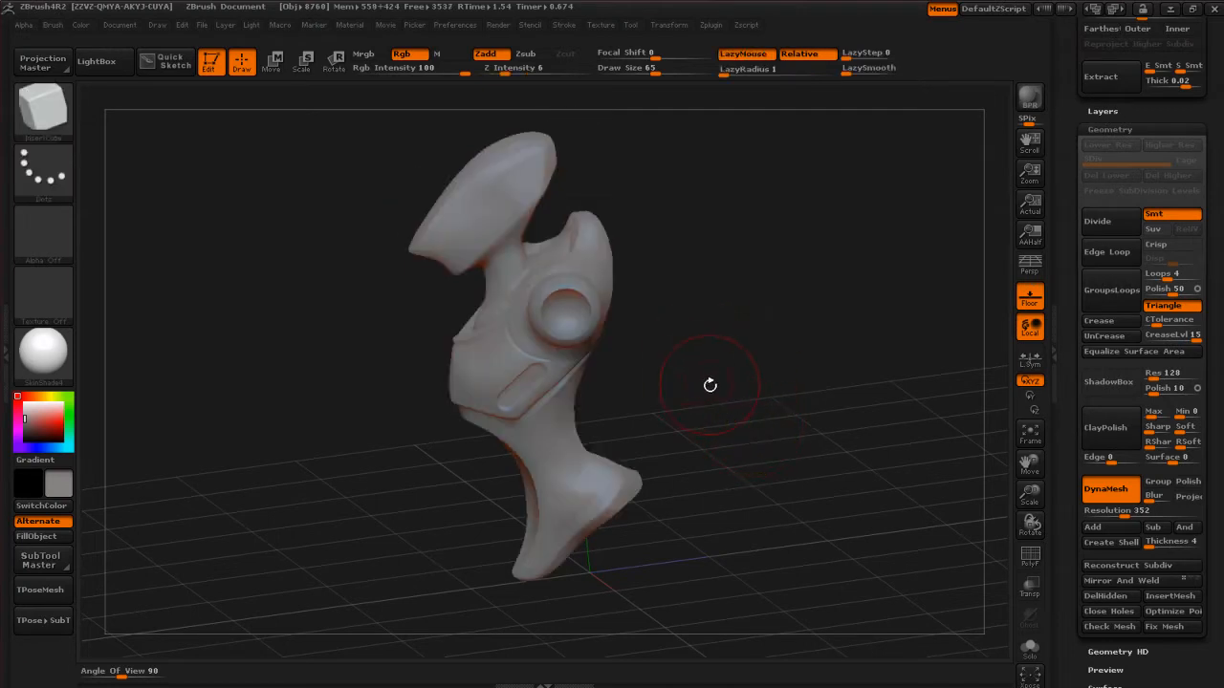
mouse_move(713, 427)
alt+mouse_down()
mouse_move(713, 411)
mouse_move(714, 424)
alt+mouse_up()
key(ctrl+z)
key(ctrl+z)
key(ctrl+z)
key(ctrl+z)
drag(675, 282, 601, 422)
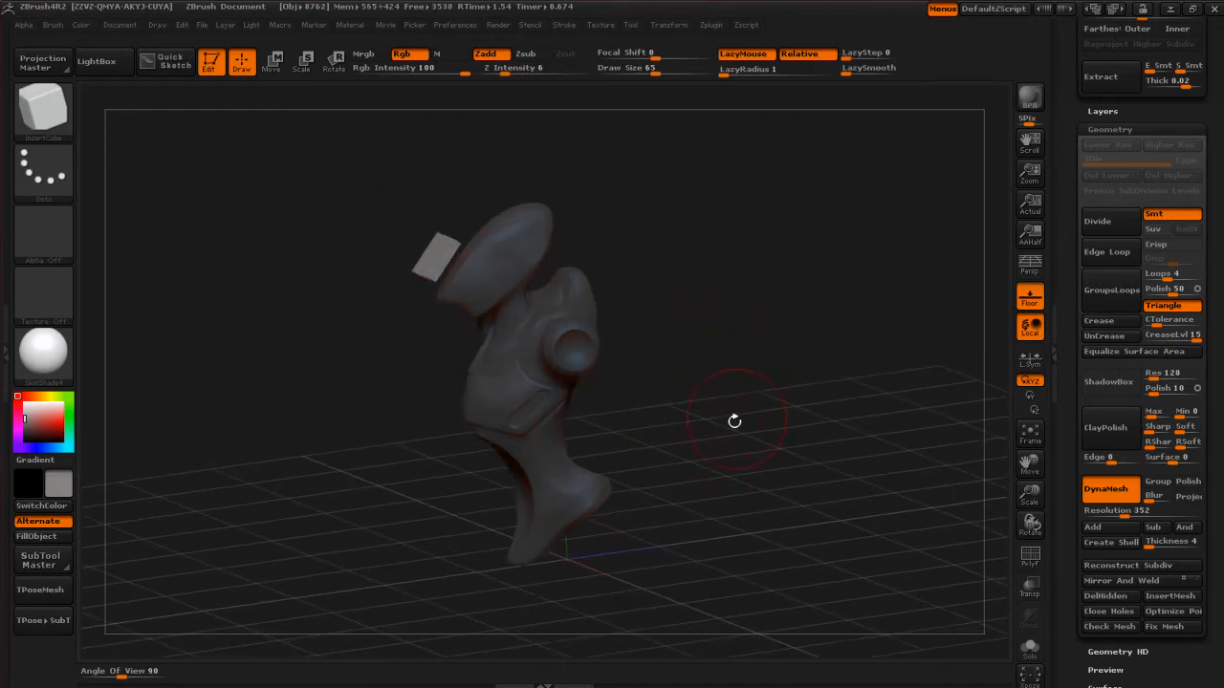
Clear the mask, remesh the DynaMesh with the slab detached from the head, and show the polyframe.
mouse_move(743, 399)
ctrl+mouse_down()
mouse_move(737, 443)
mouse_move(780, 420)
mouse_move(765, 440)
mouse_move(935, 510)
ctrl+mouse_up()
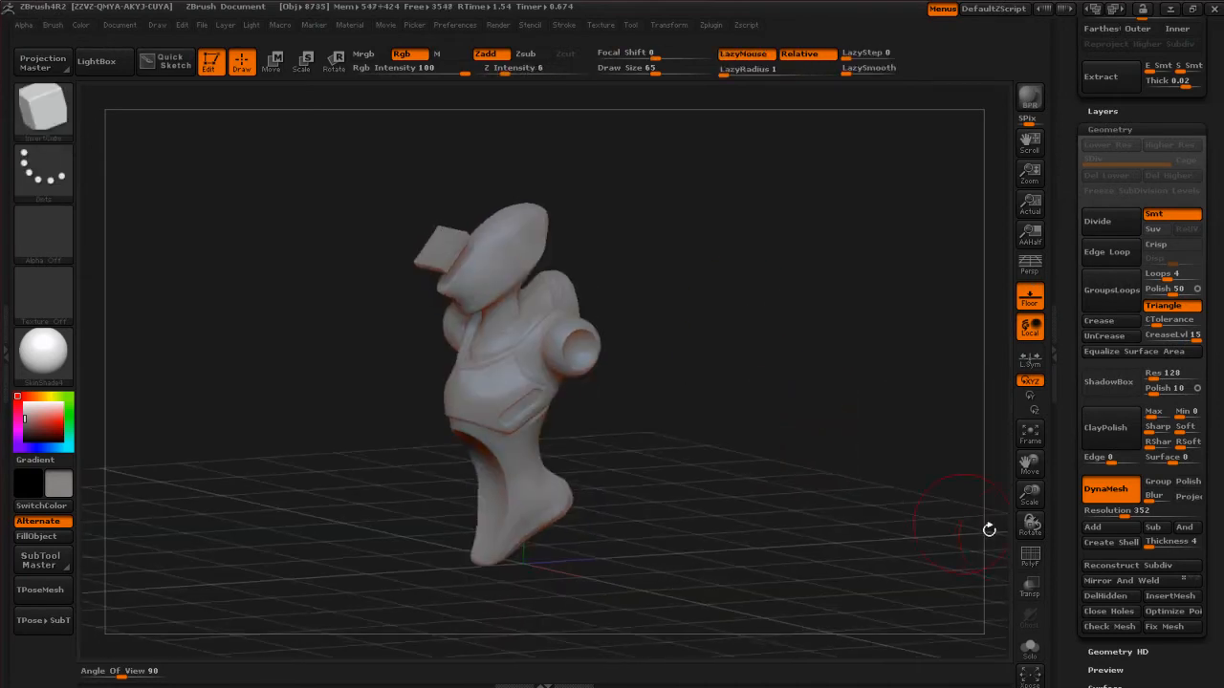
click(1030, 557)
mouse_move(603, 293)
mouse_down()
mouse_move(698, 322)
mouse_move(602, 292)
mouse_up()
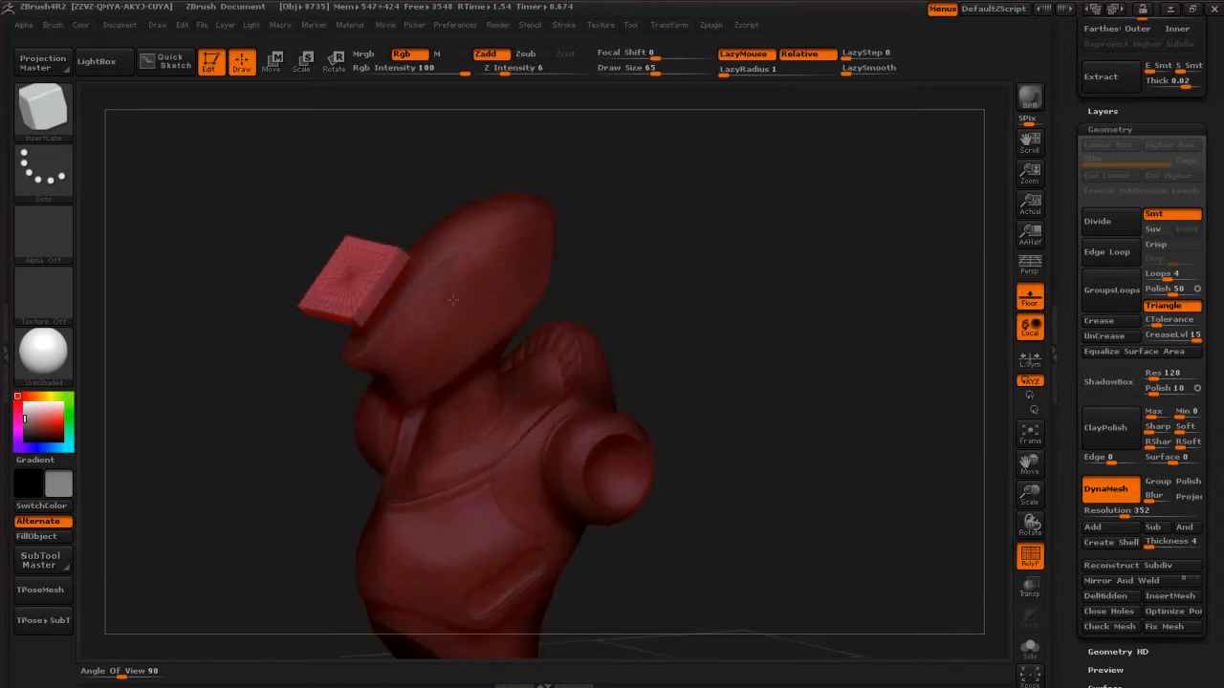
drag(717, 363, 725, 353)
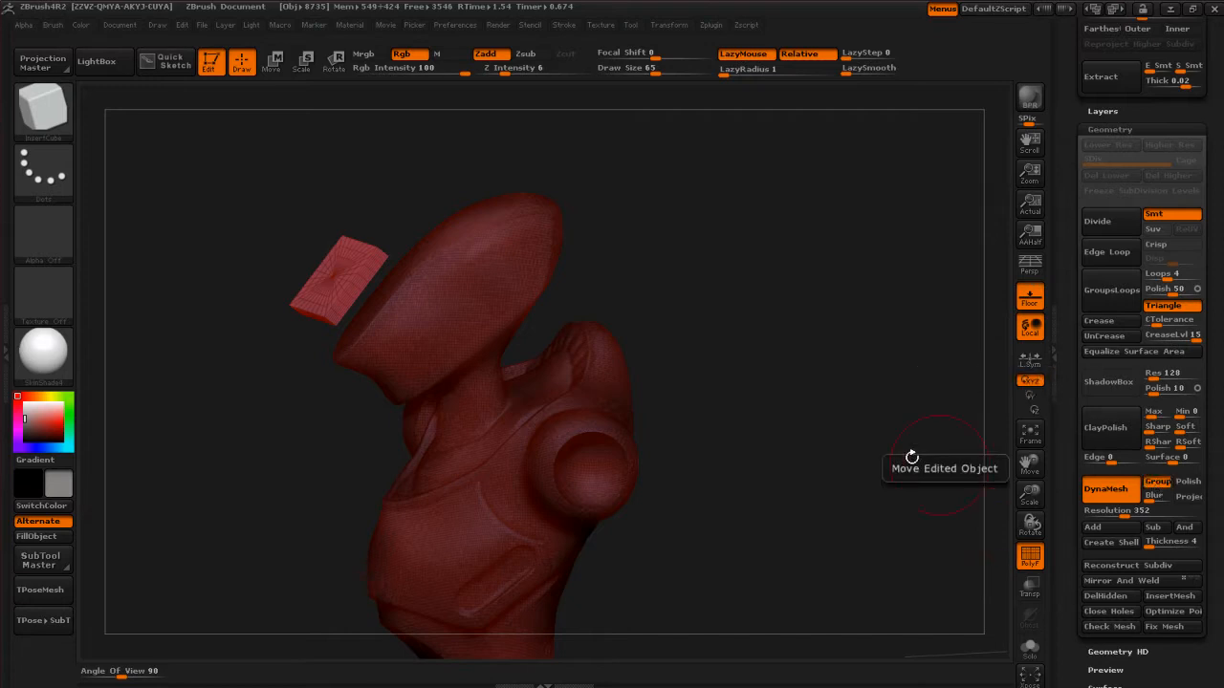
drag(795, 410, 660, 315)
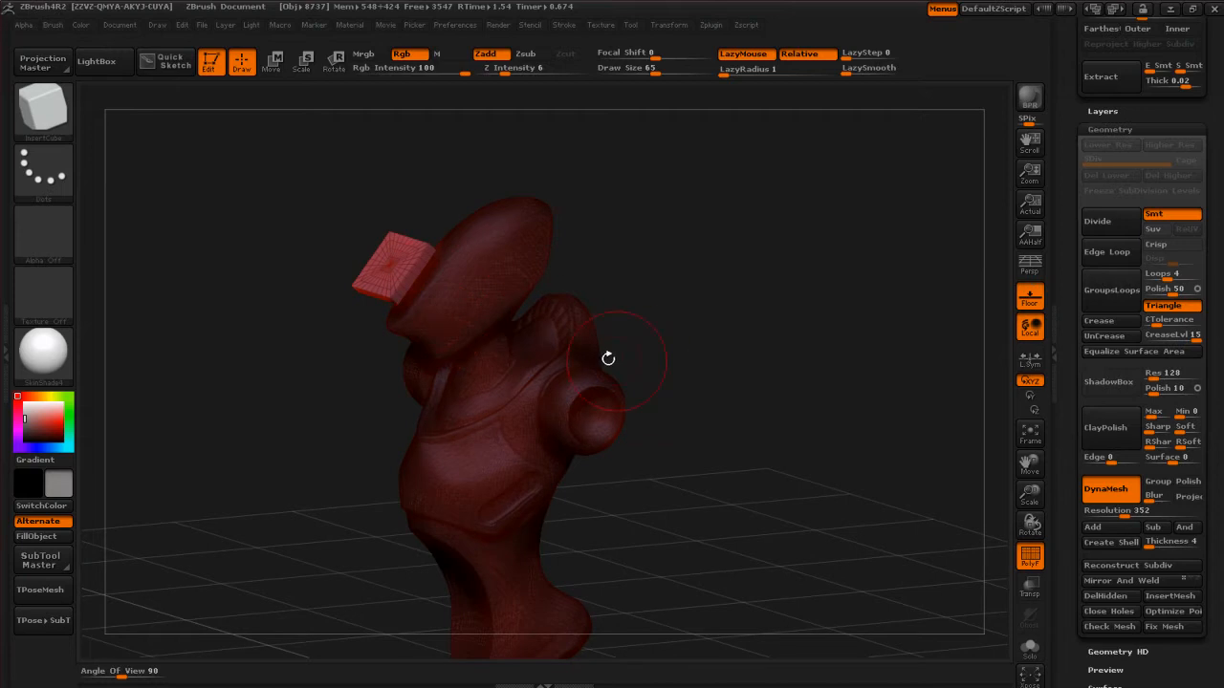
Hide the detached slab, and invert the visibility repeatedly, ending with only the figure shown.
ctrl+shift+click(504, 292)
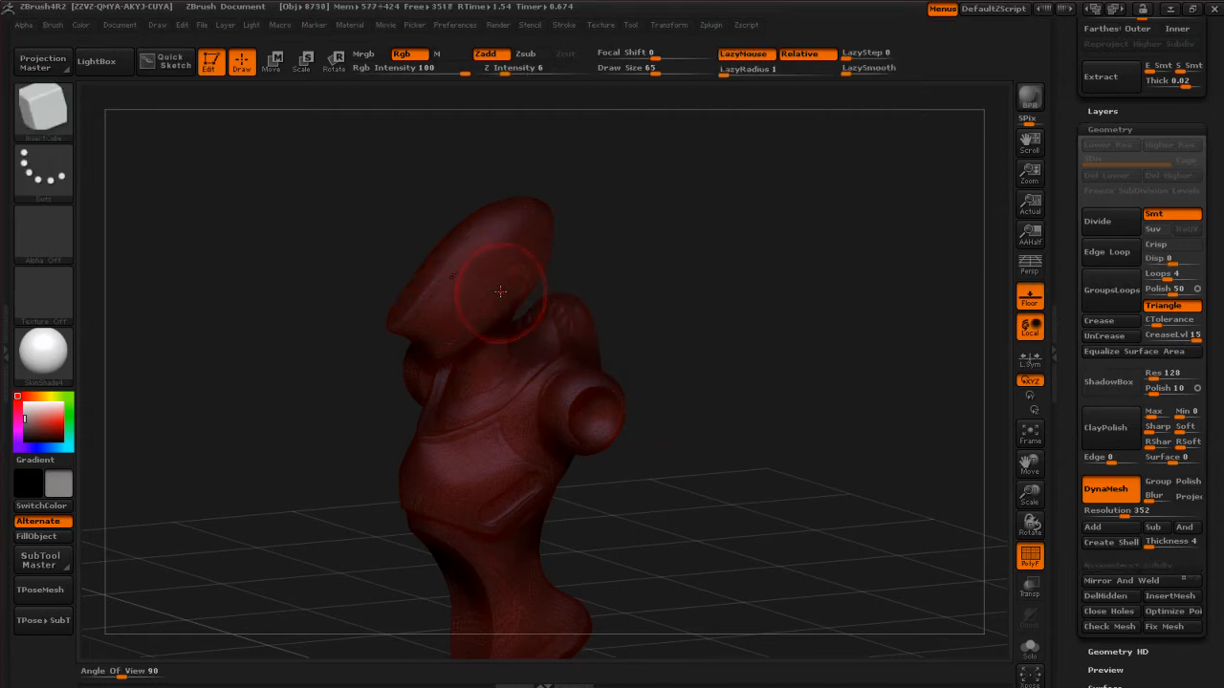
drag(730, 388, 723, 381)
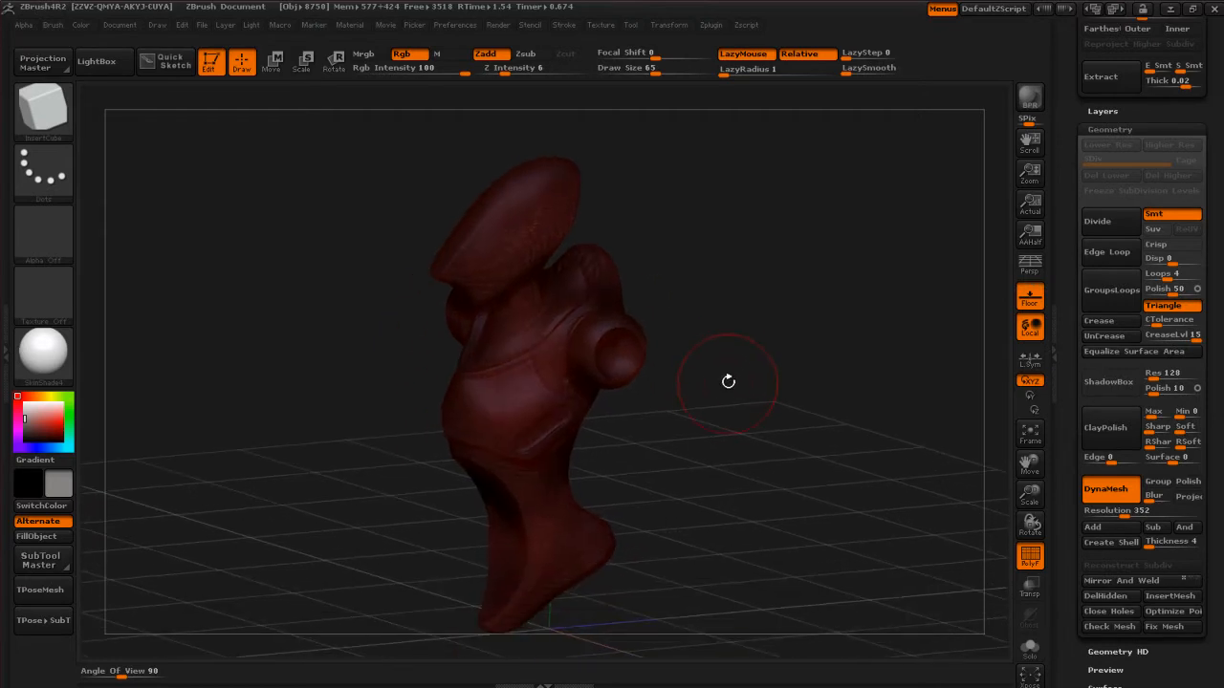
mouse_move(739, 180)
ctrl+shift+mouse_down()
mouse_move(762, 211)
mouse_move(801, 335)
ctrl+shift+mouse_up()
ctrl+shift+drag(722, 173, 795, 396)
ctrl+shift+drag(717, 202, 791, 379)
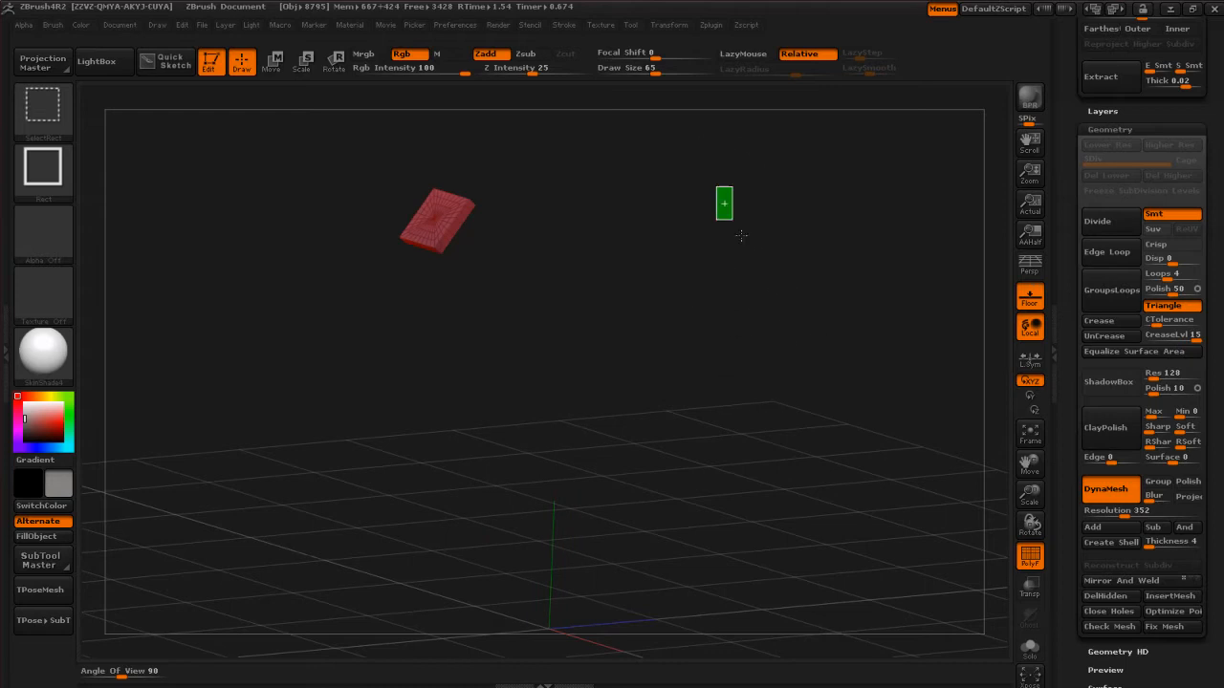
ctrl+shift+drag(713, 184, 786, 380)
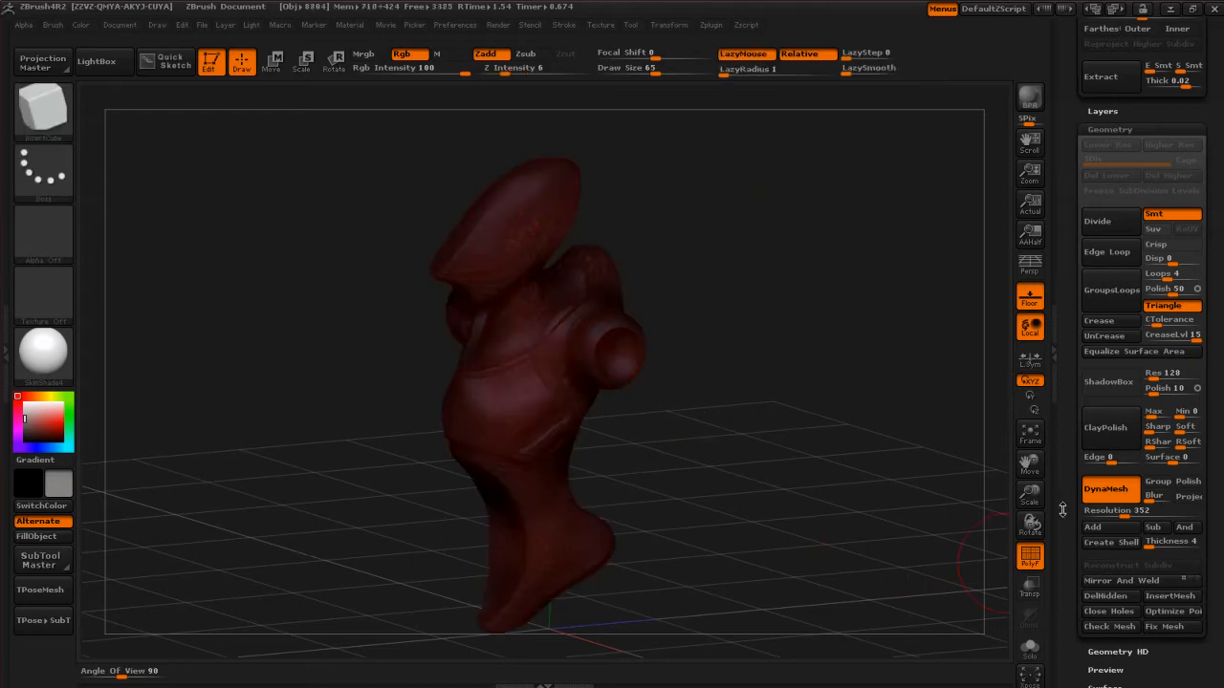
Delete the hidden slab from the figure's geometry.
drag(1065, 581, 1071, 588)
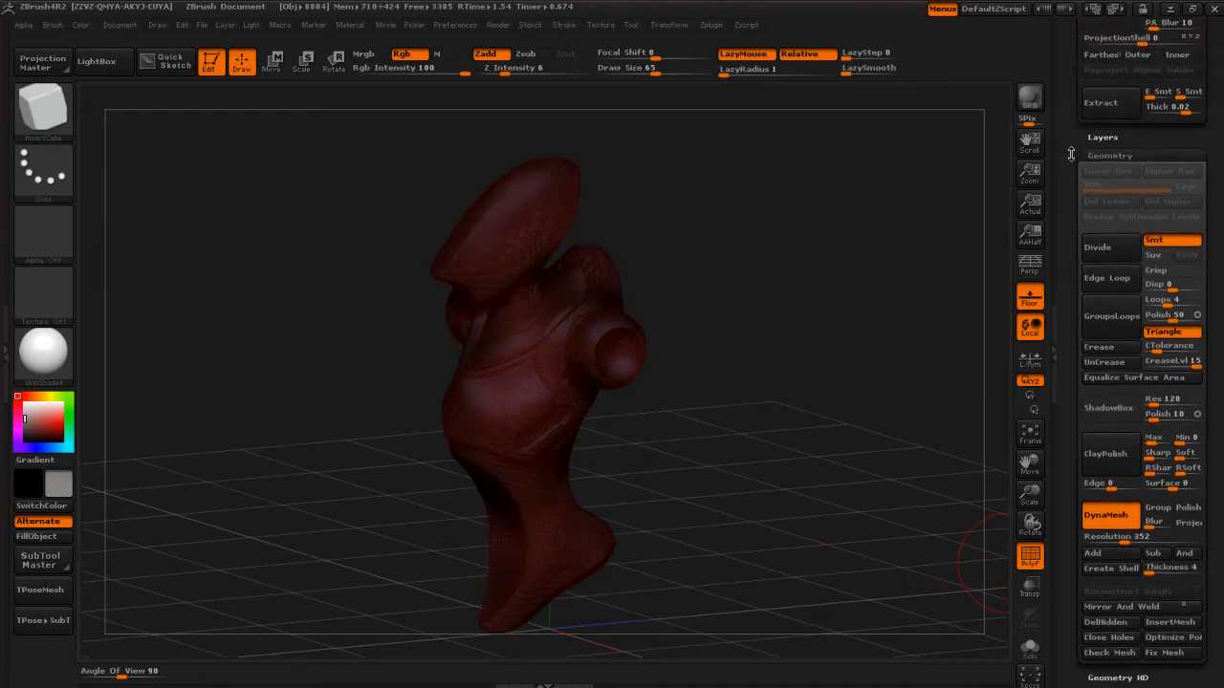
drag(1073, 115, 1075, 336)
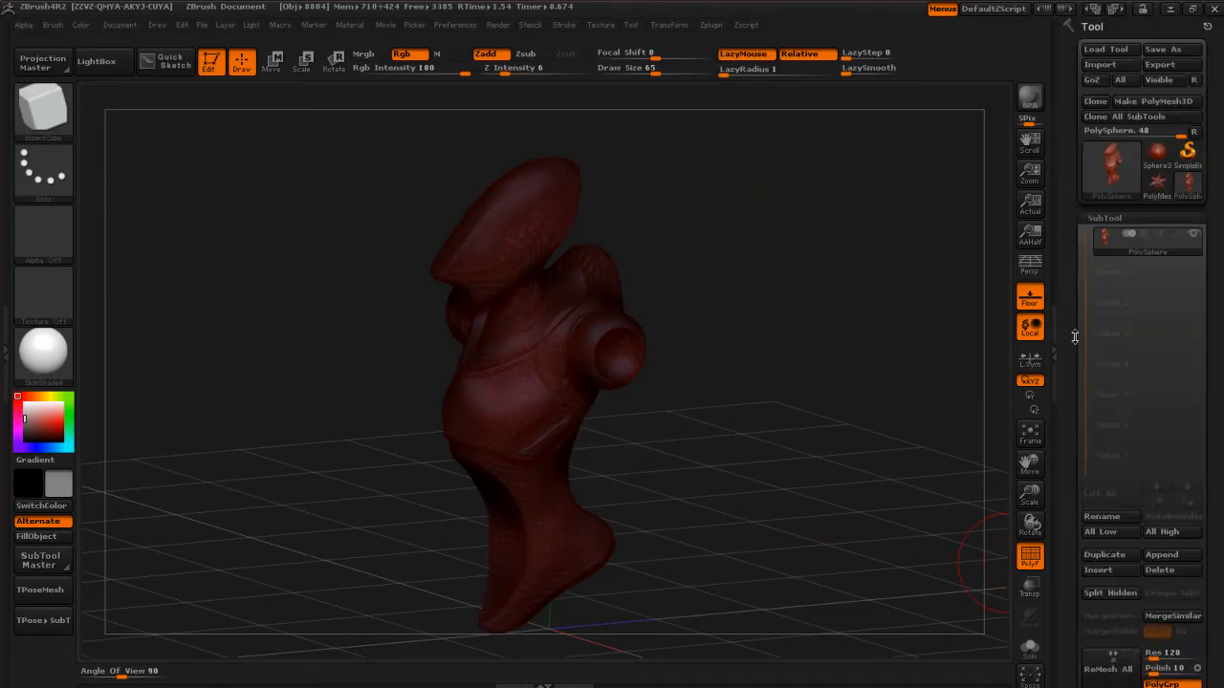
click(1104, 218)
drag(1071, 163, 1073, 130)
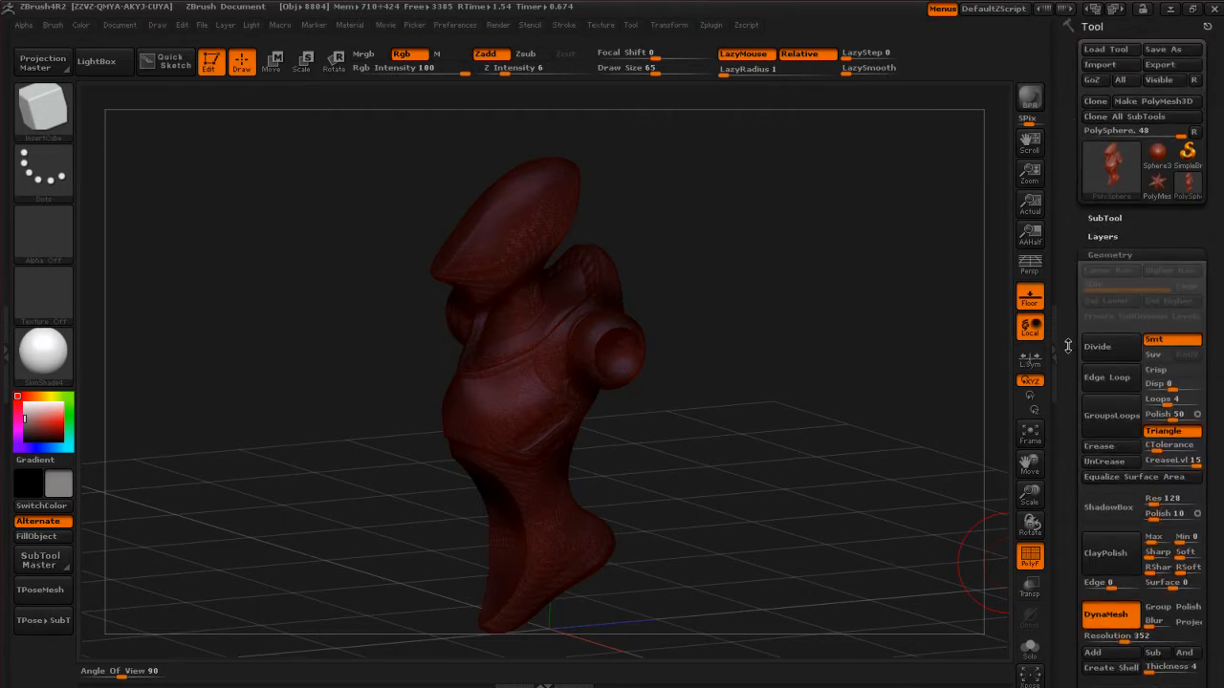
drag(1069, 345, 1069, 123)
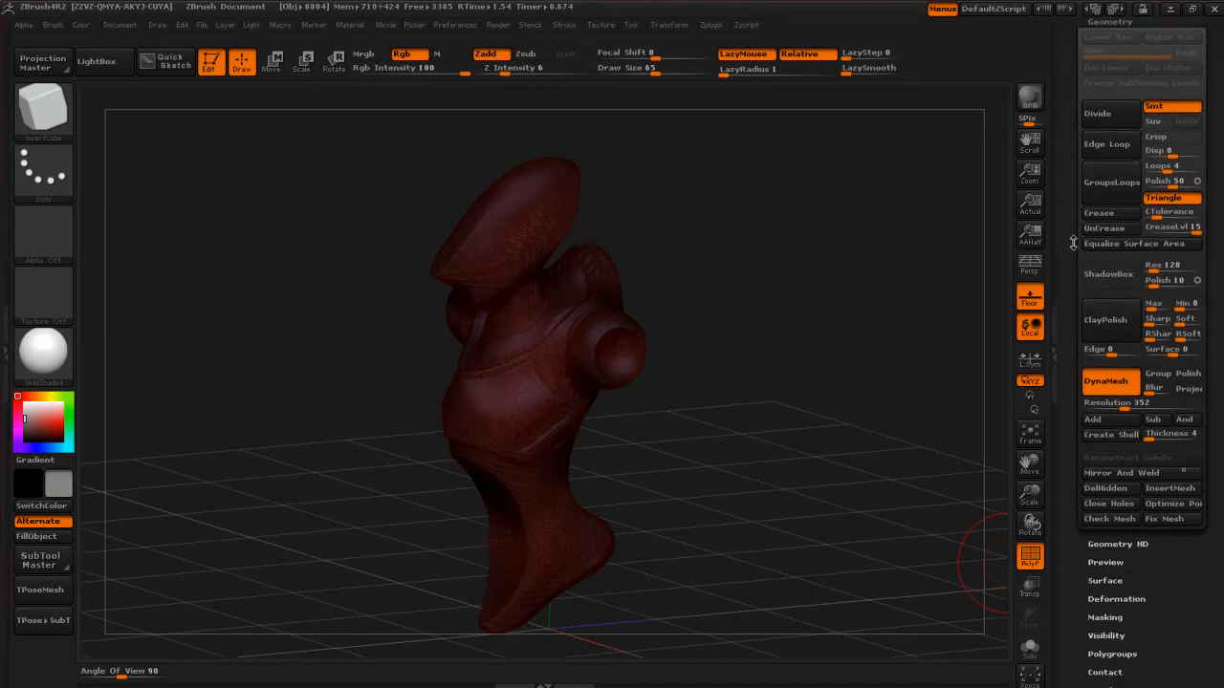
click(1106, 503)
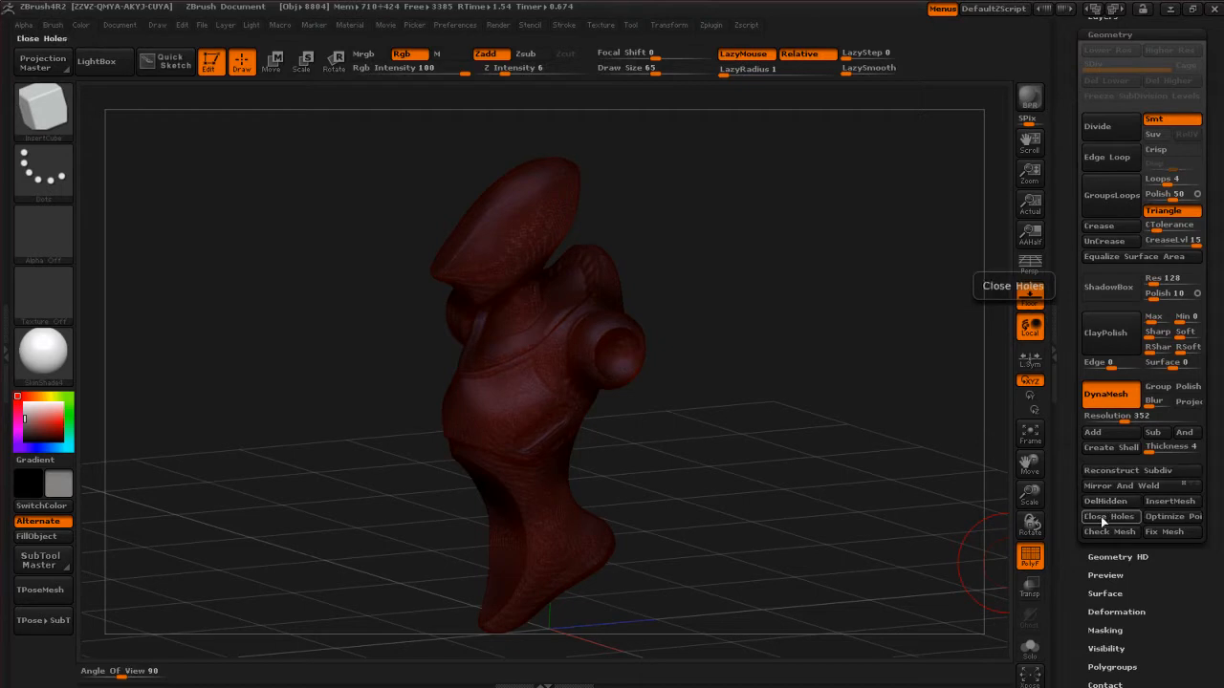
Turn off the polyframe display and turn on the perspective view of the figure.
click(1029, 554)
mouse_move(825, 470)
mouse_down()
mouse_move(771, 450)
mouse_move(792, 448)
mouse_move(768, 431)
mouse_move(790, 431)
mouse_move(770, 442)
mouse_move(769, 461)
mouse_move(784, 465)
mouse_move(755, 481)
mouse_move(756, 466)
mouse_up()
key(p)
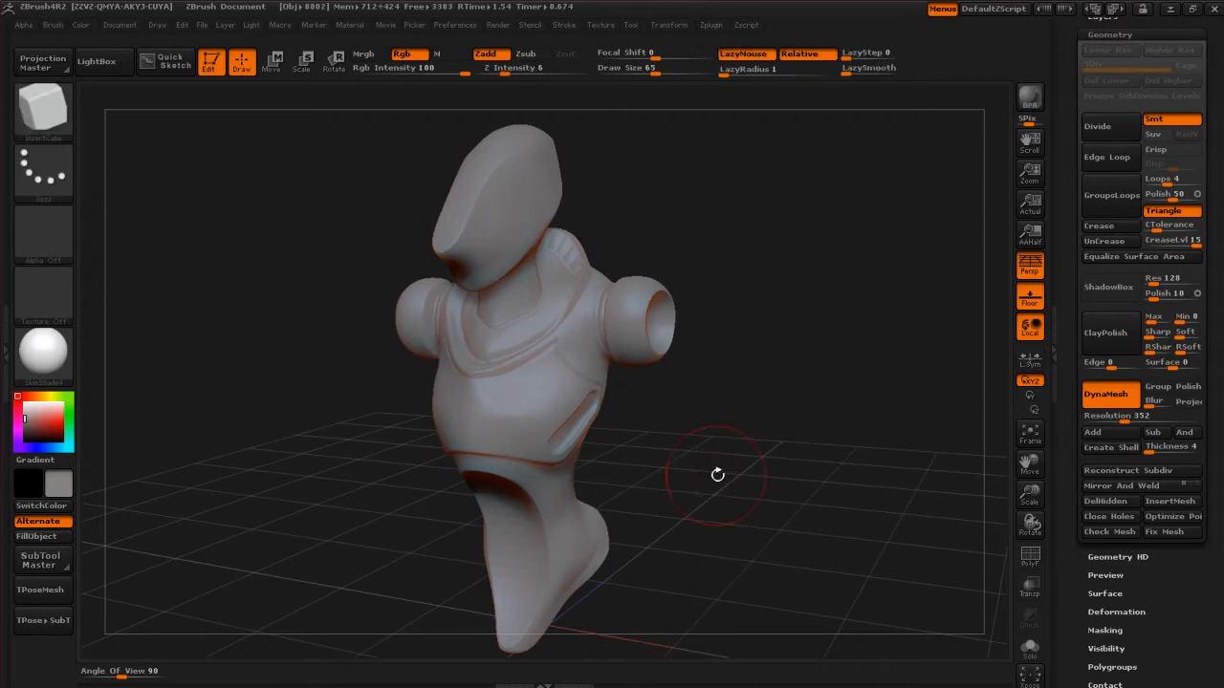
drag(792, 439, 790, 475)
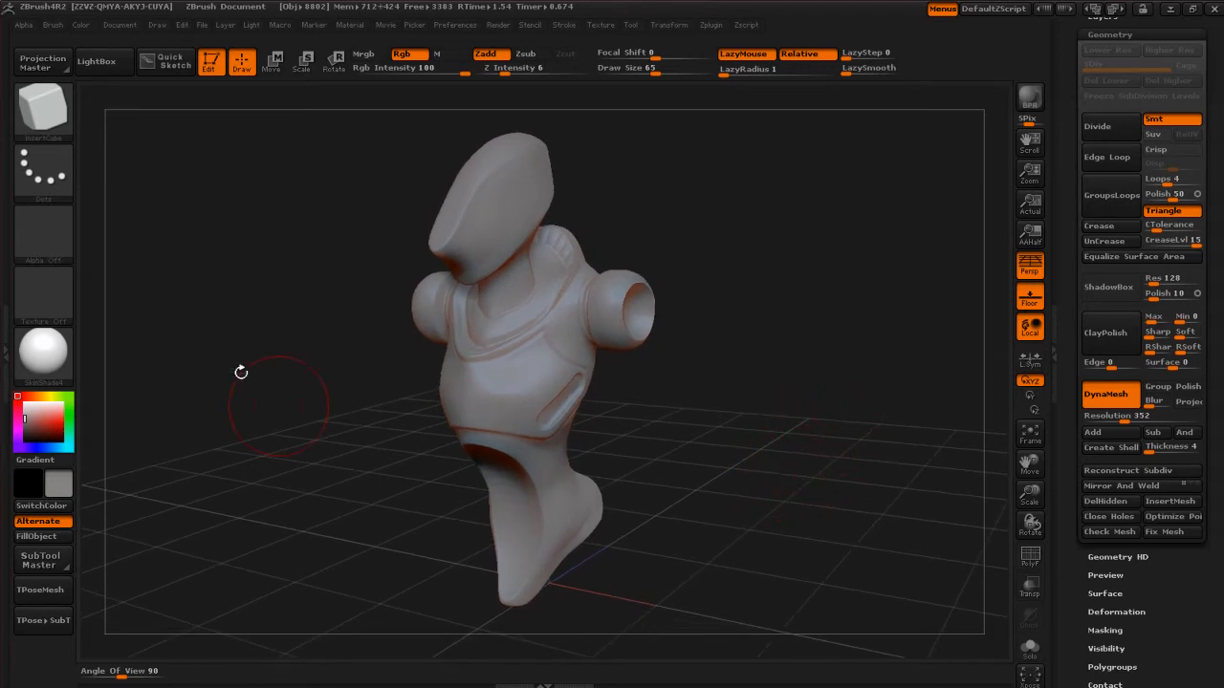
Filter the brush library to names starting with I and examine the built-in Insert brushes.
click(63, 125)
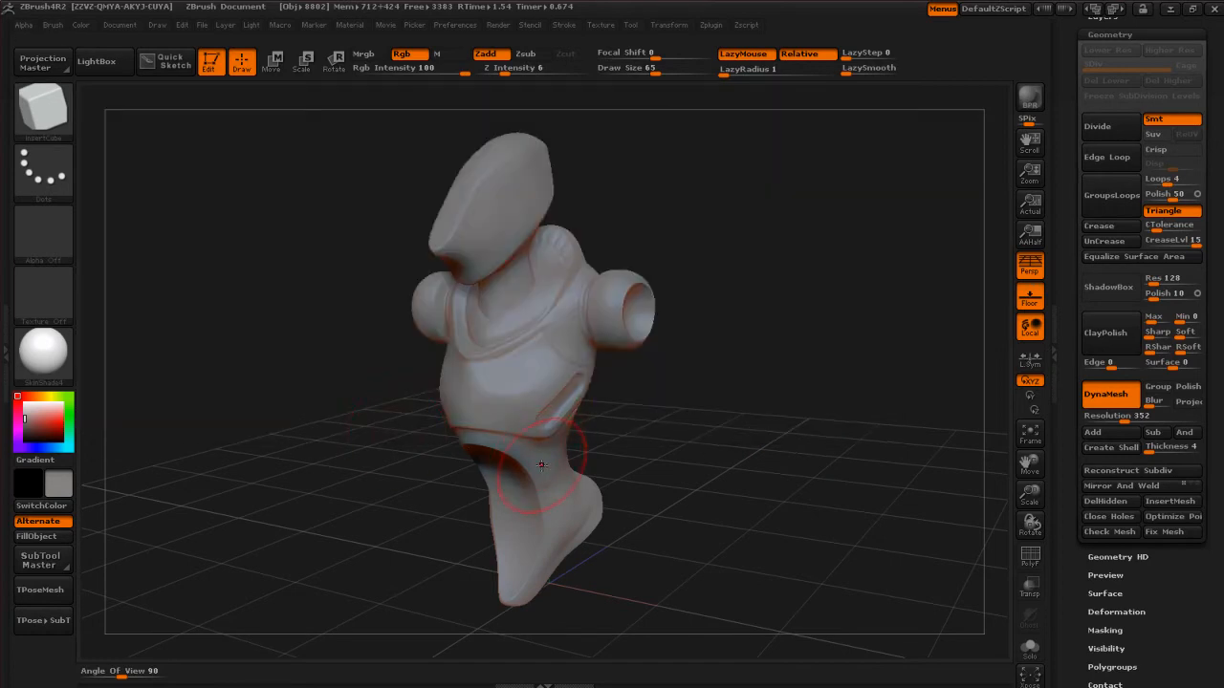
key(b)
key(i)
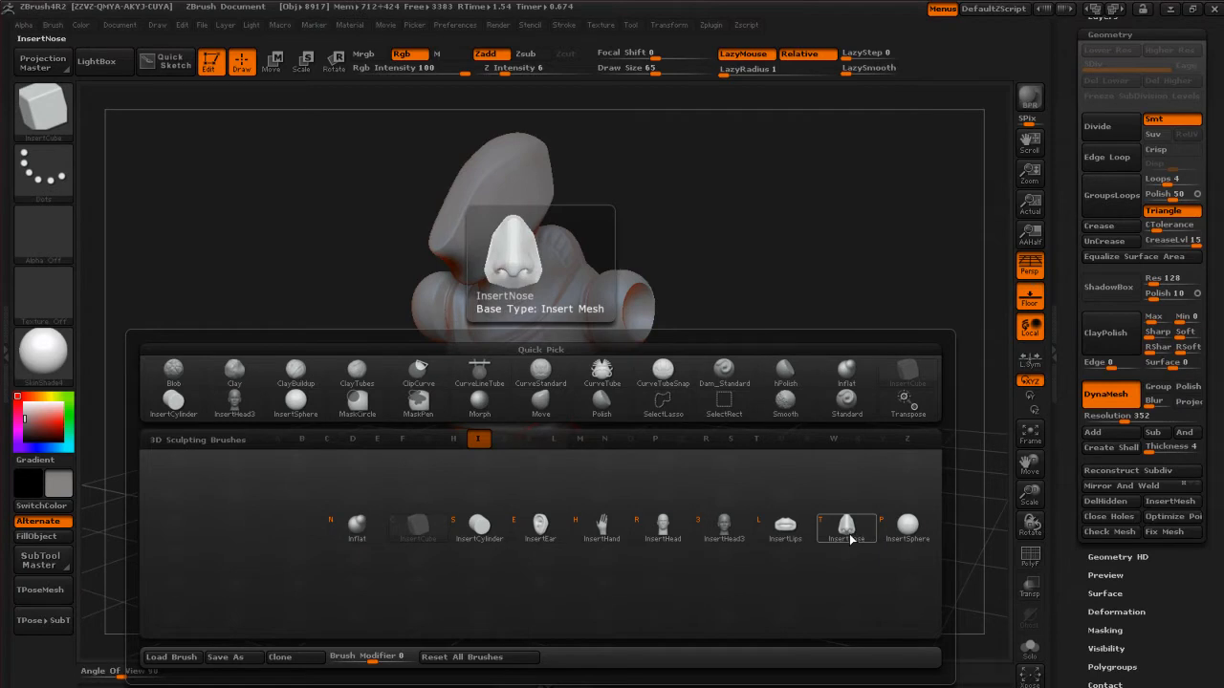
Dock the Brush palette beside the canvas and expand its Modifiers section.
drag(1075, 107, 1079, 218)
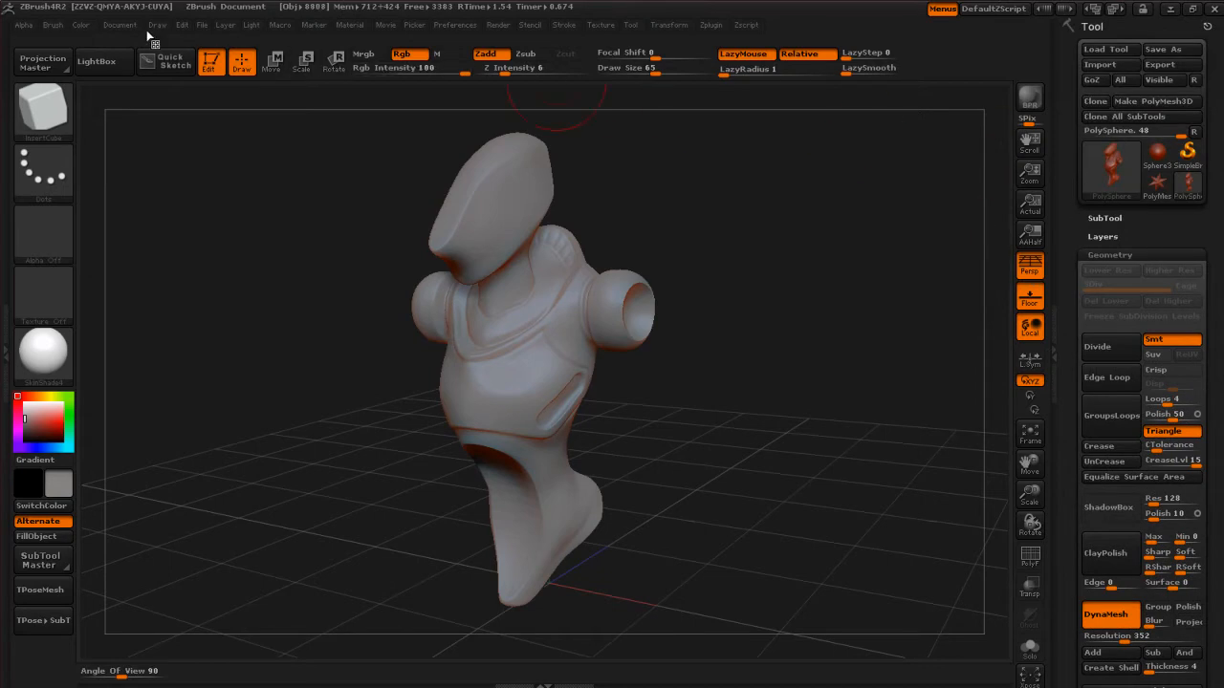
click(55, 25)
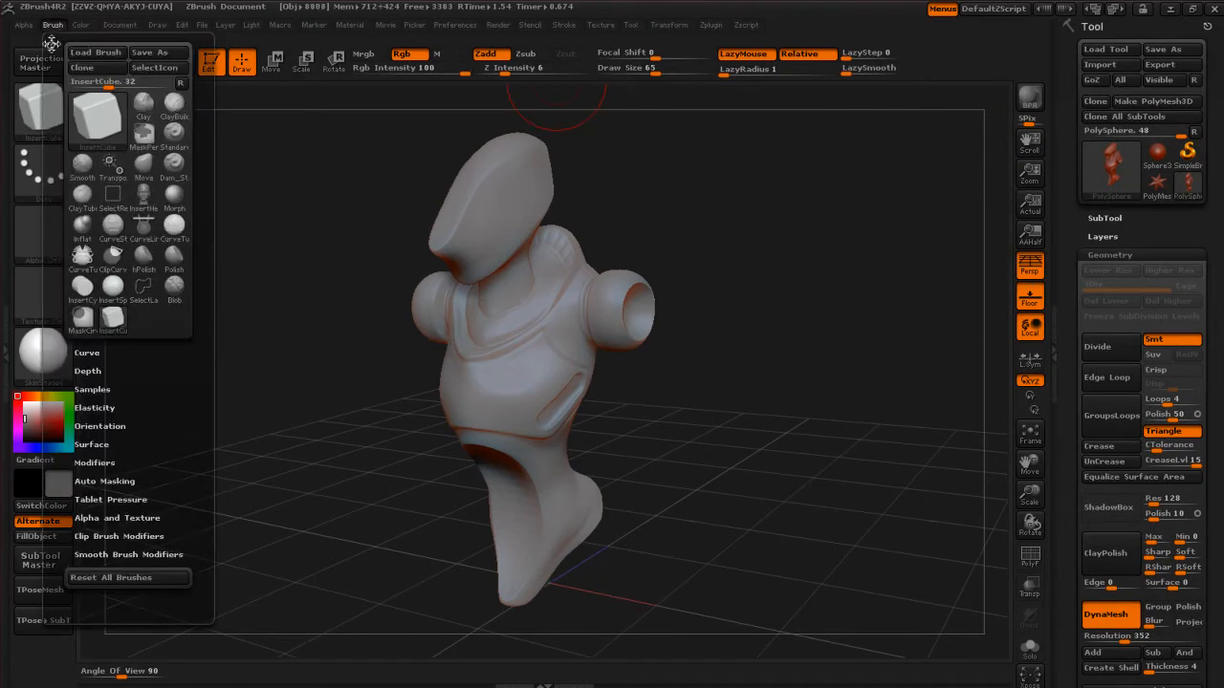
click(51, 45)
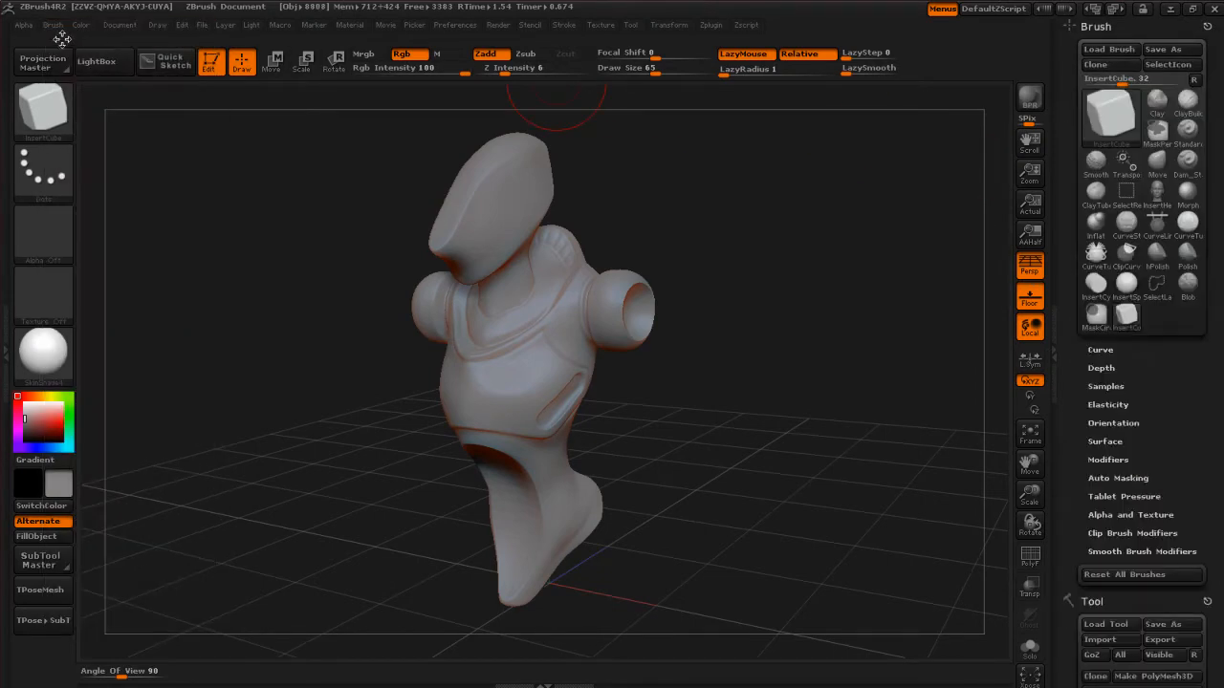
drag(1085, 441, 1086, 386)
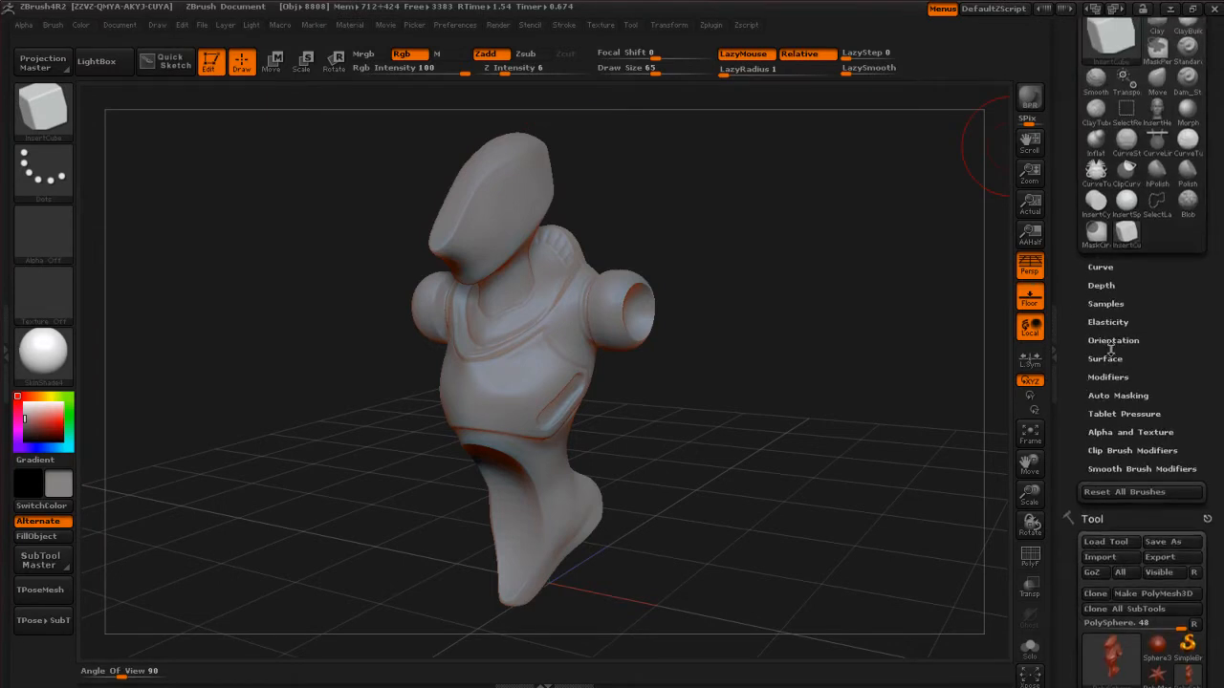
click(1121, 378)
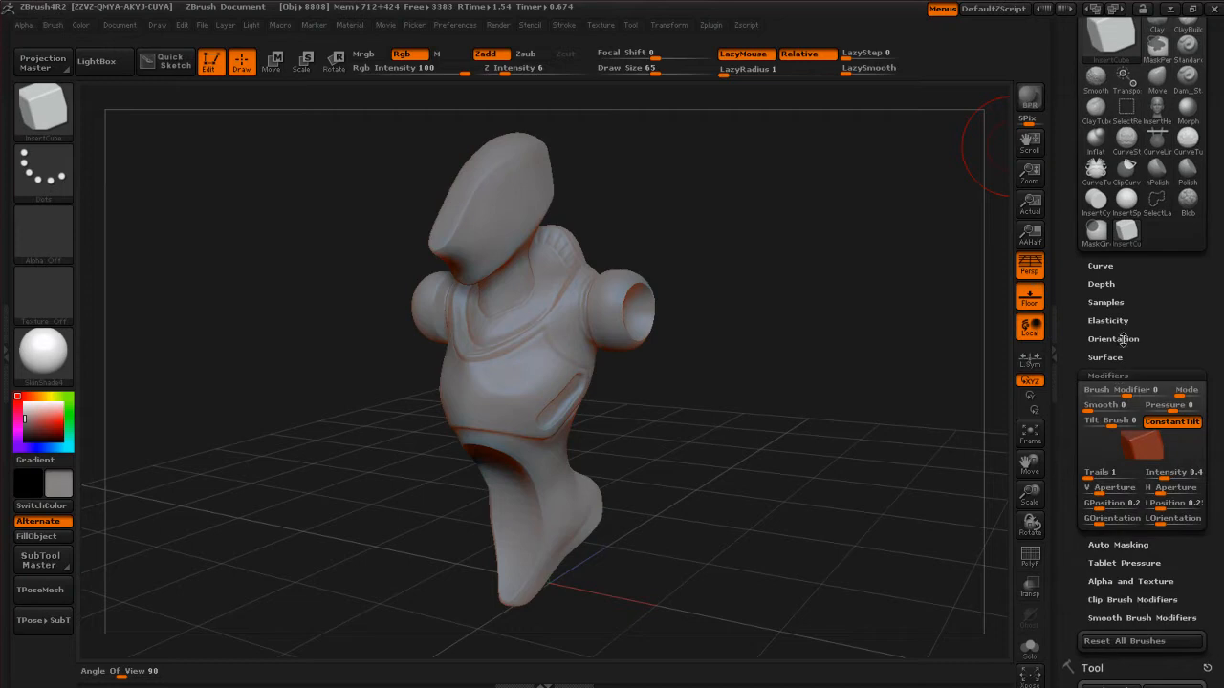
Examine the 3D meshes available for the InsertCube brush's MeshInsert Preview, and close the list without choosing one.
mouse_move(1125, 447)
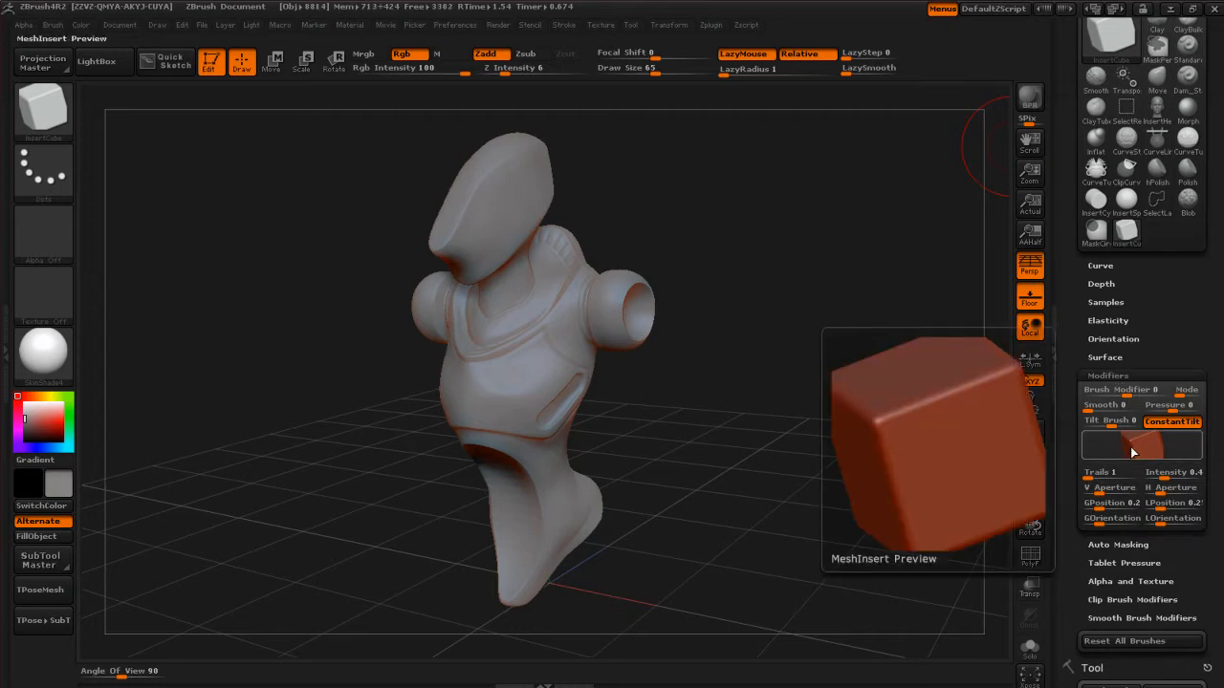
drag(1118, 451, 1124, 449)
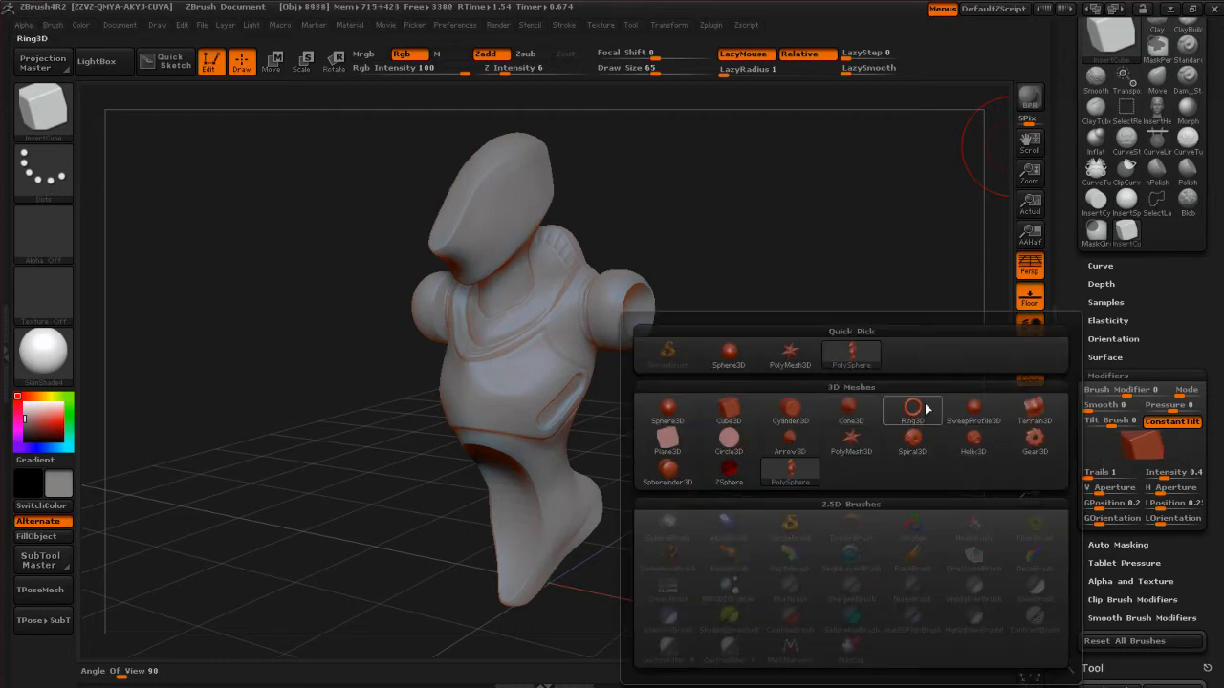
mouse_move(1035, 450)
click(1035, 454)
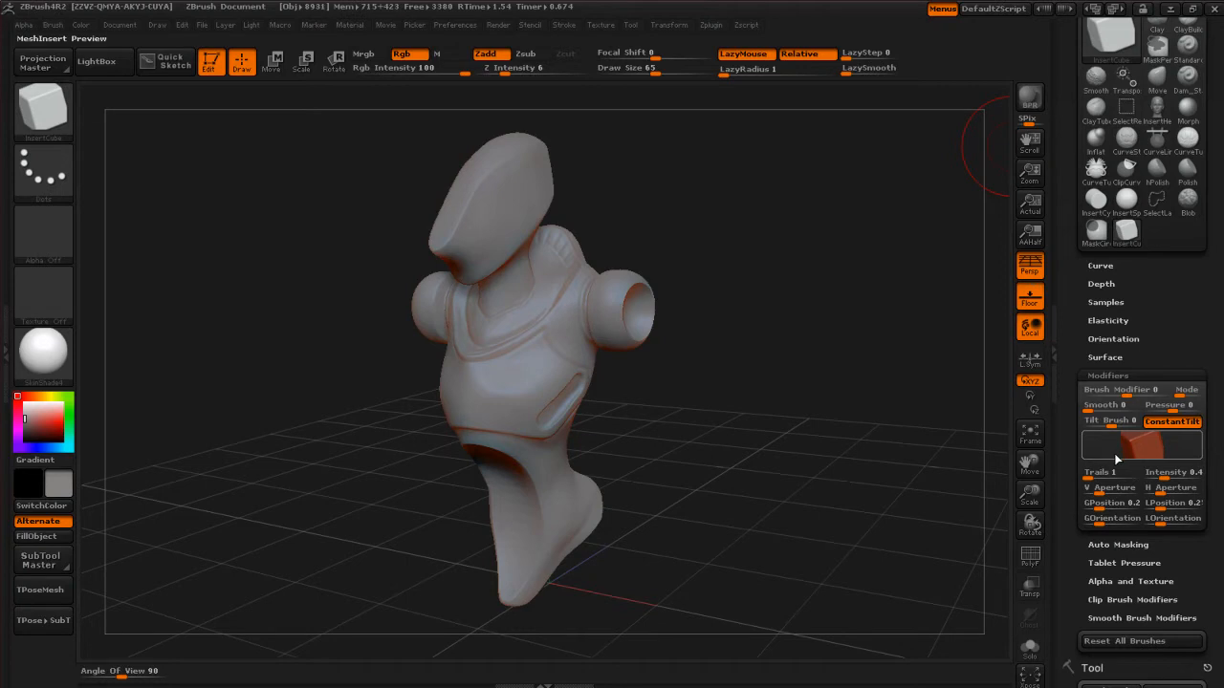
mouse_move(1130, 452)
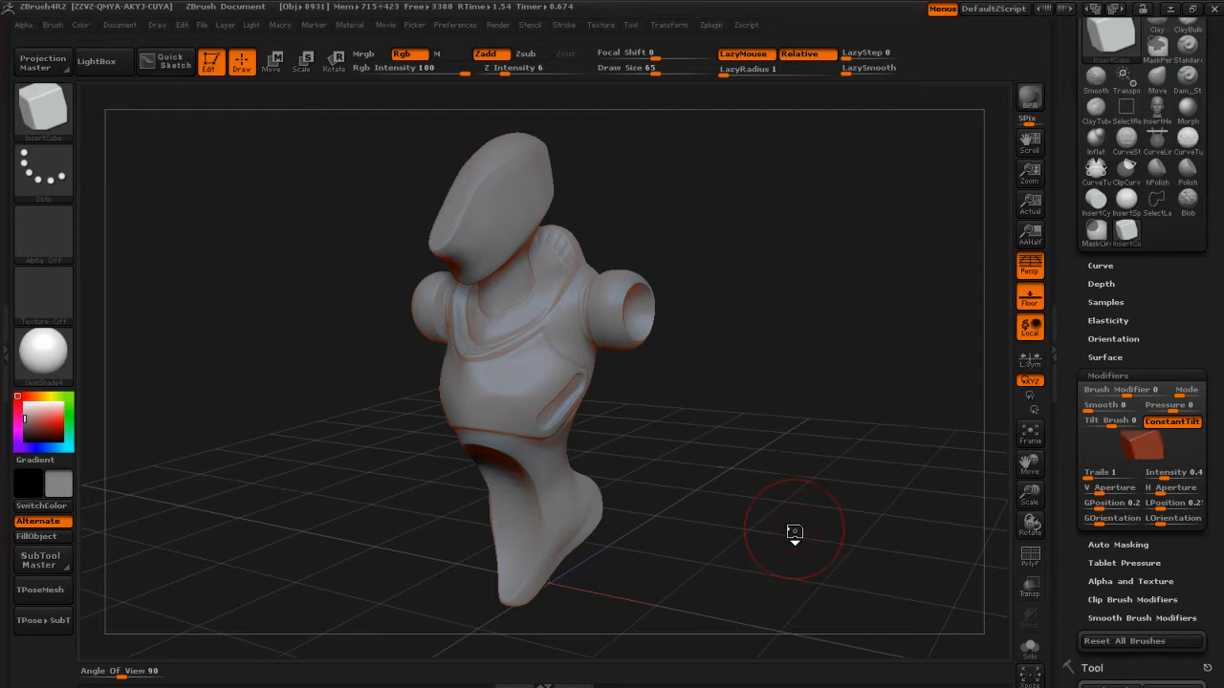
Show LightBox and browse up to the Pixologic folder, opening its Brushes folder.
key(comma)
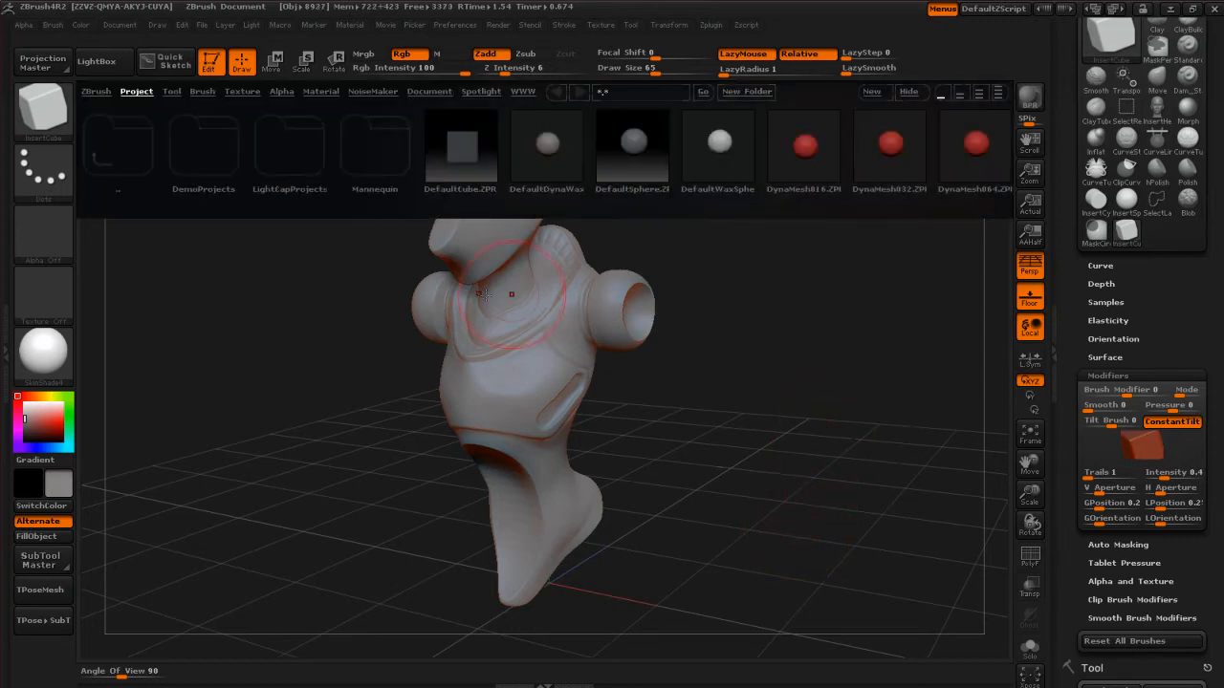
click(113, 166)
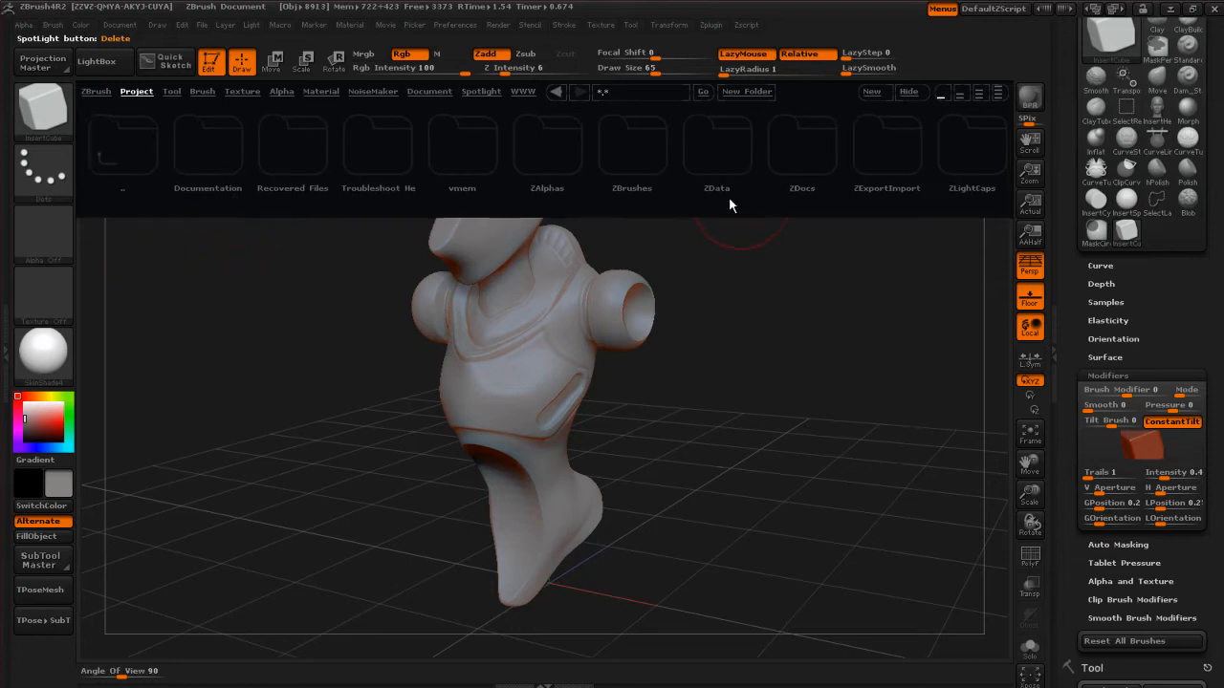
click(122, 155)
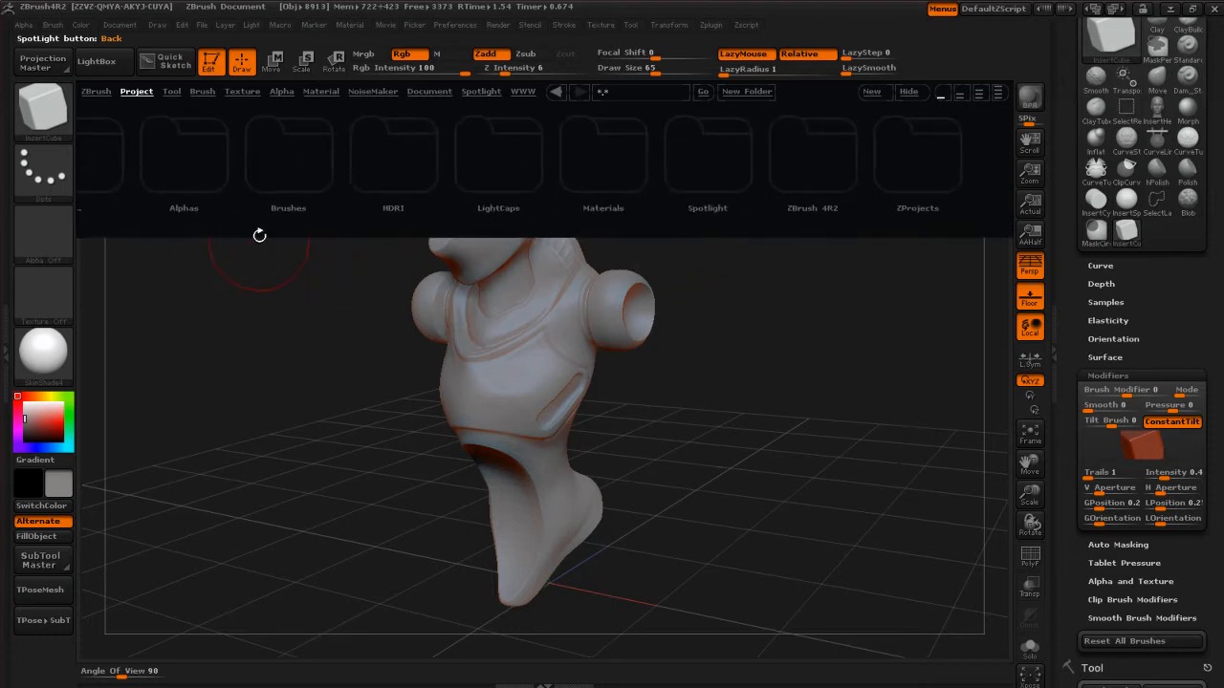
drag(245, 183, 293, 162)
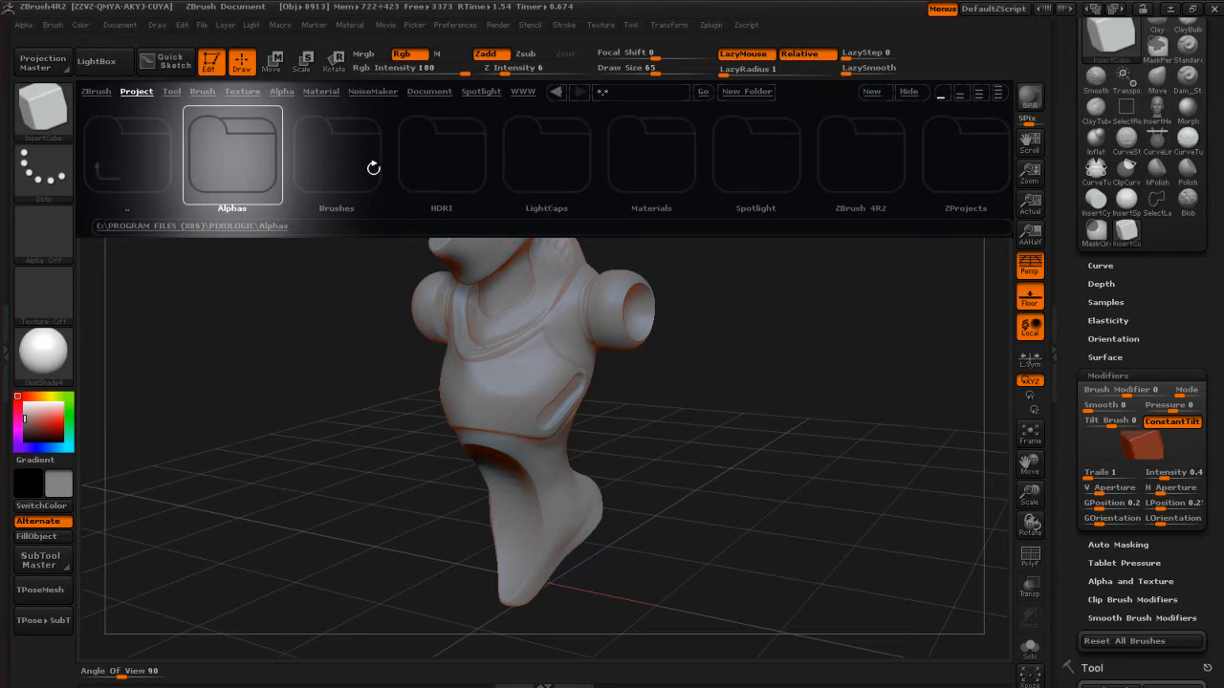
double_click(343, 168)
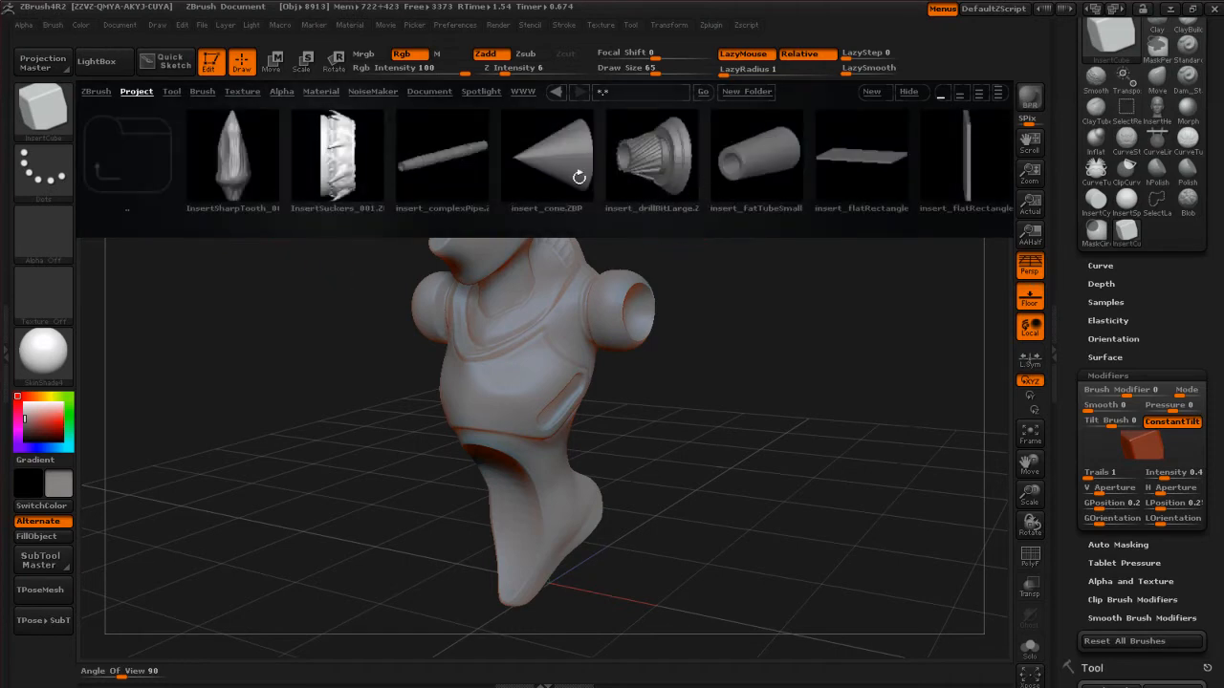
Examine the custom insert brushes in the Brushes folder, from the sharp tooth and cone to the jet wings, simple head and tire shapes.
click(268, 182)
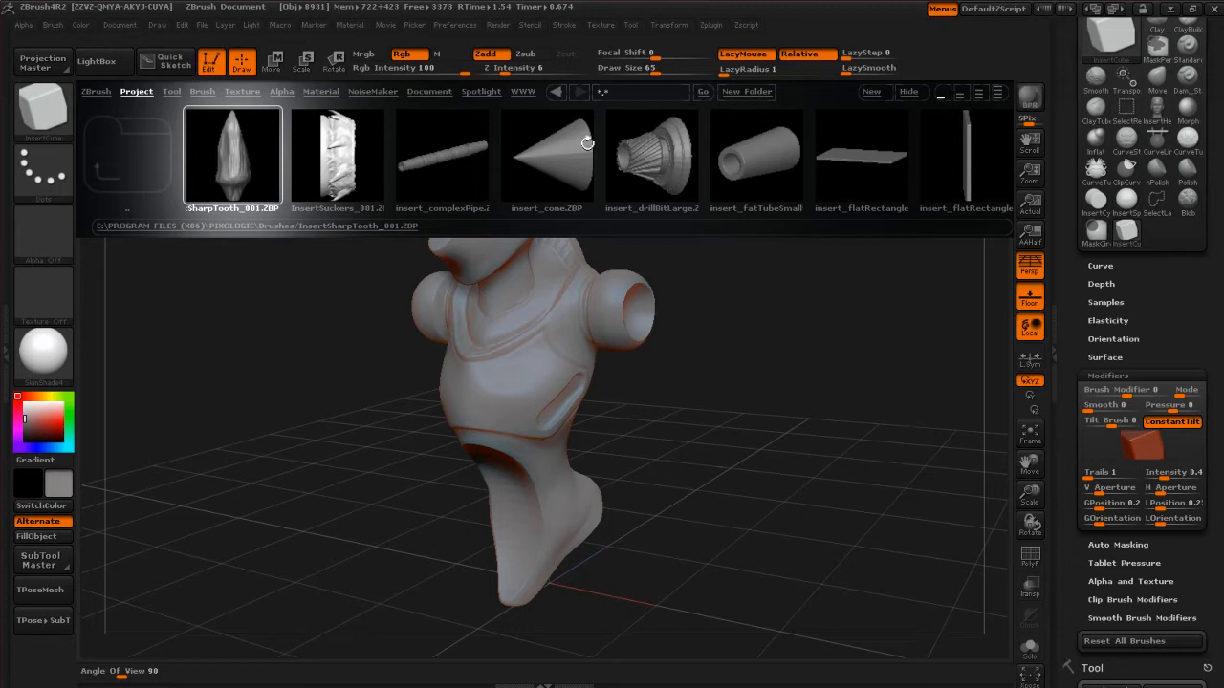
drag(452, 178, 326, 178)
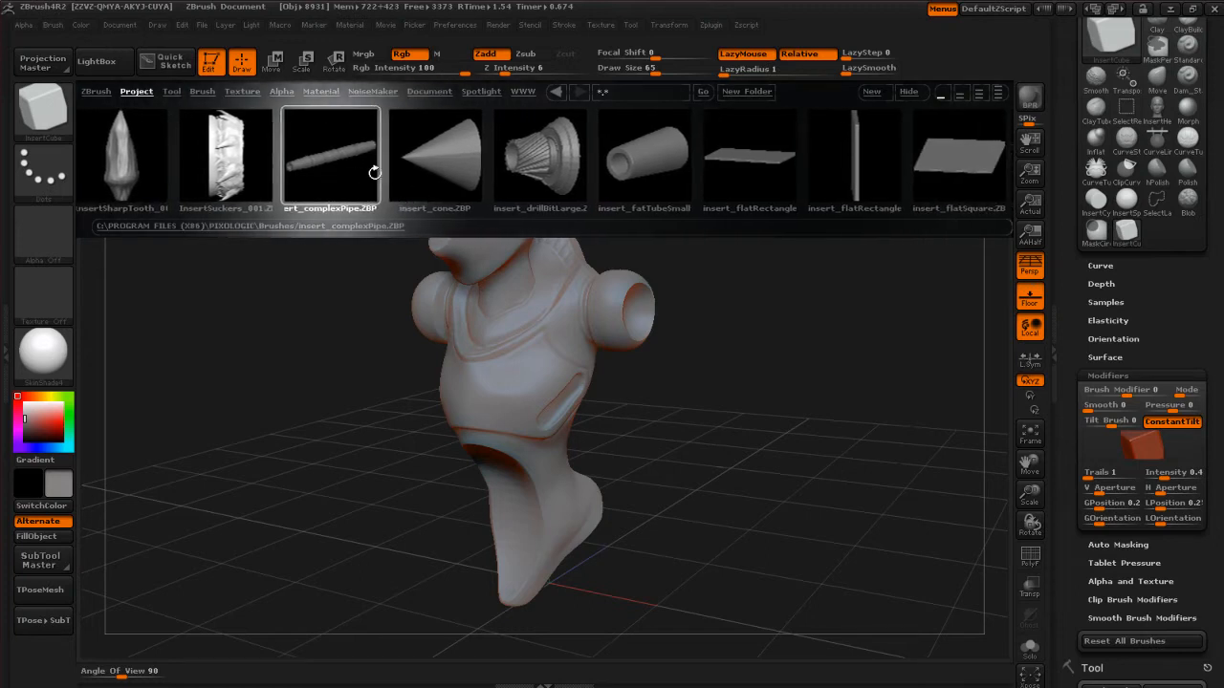
click(448, 184)
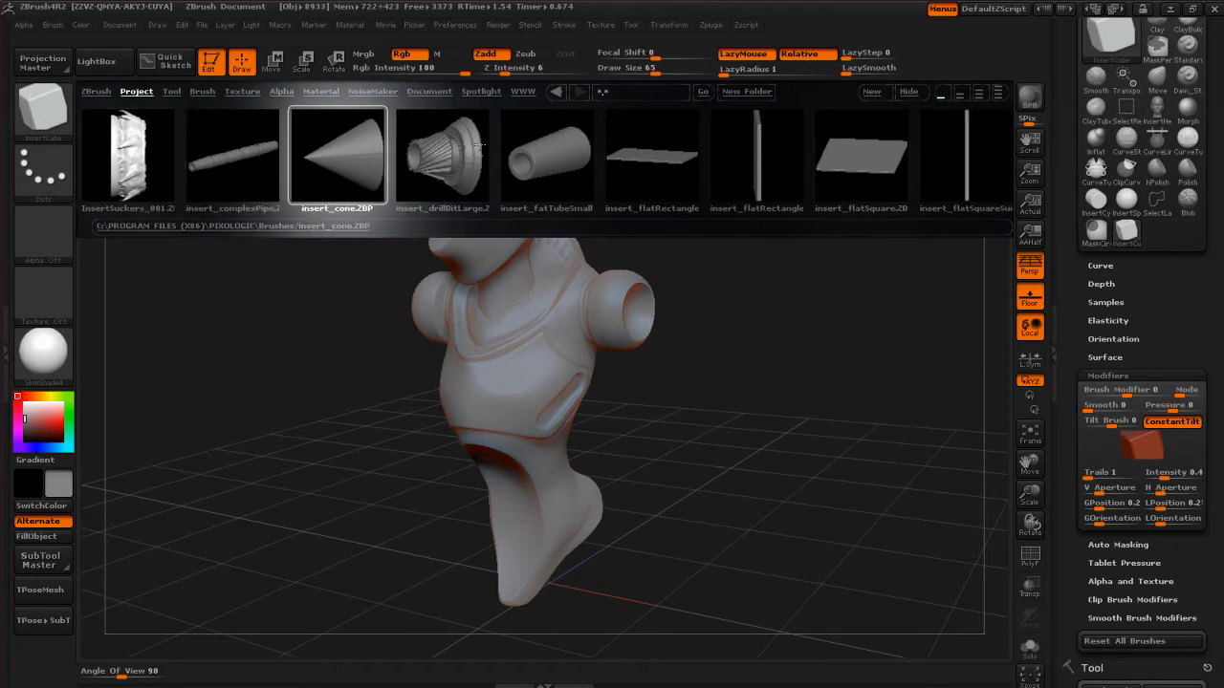
click(458, 170)
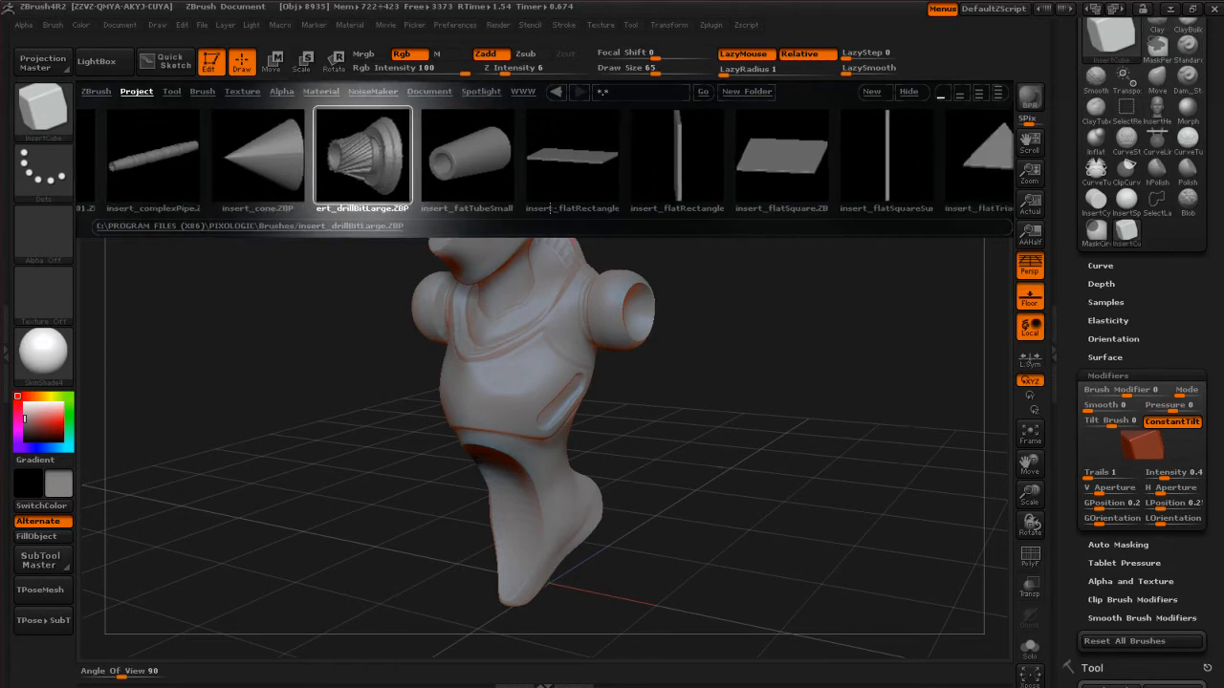
click(498, 159)
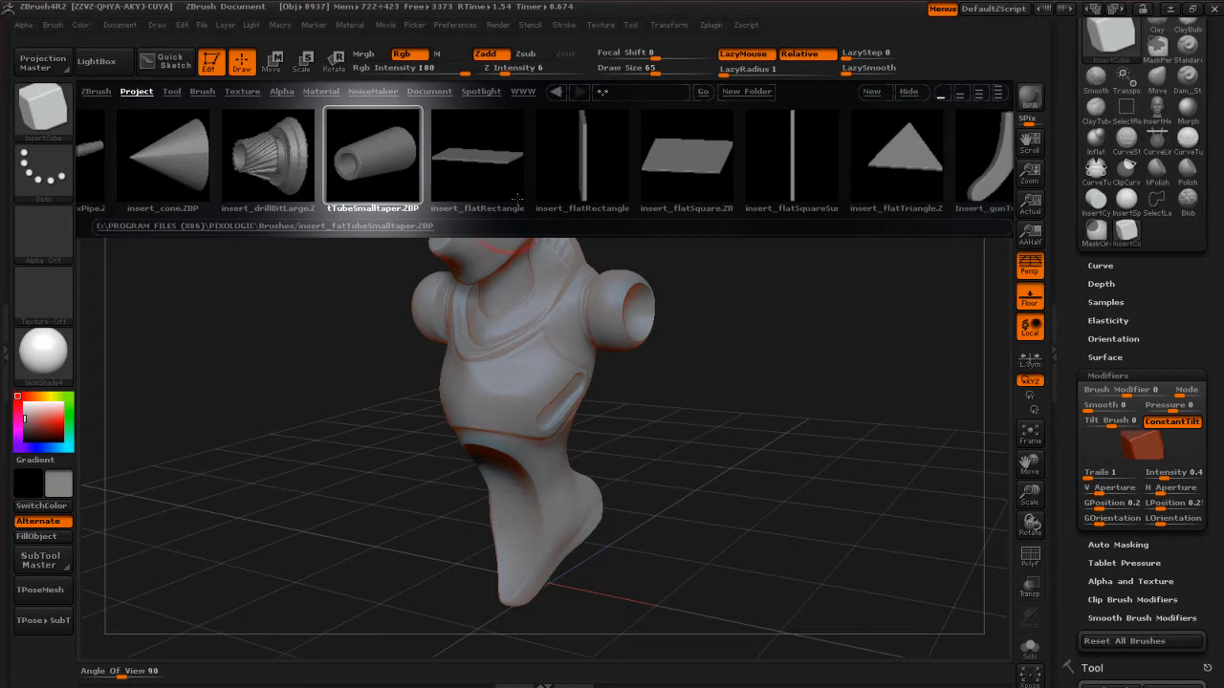
click(491, 178)
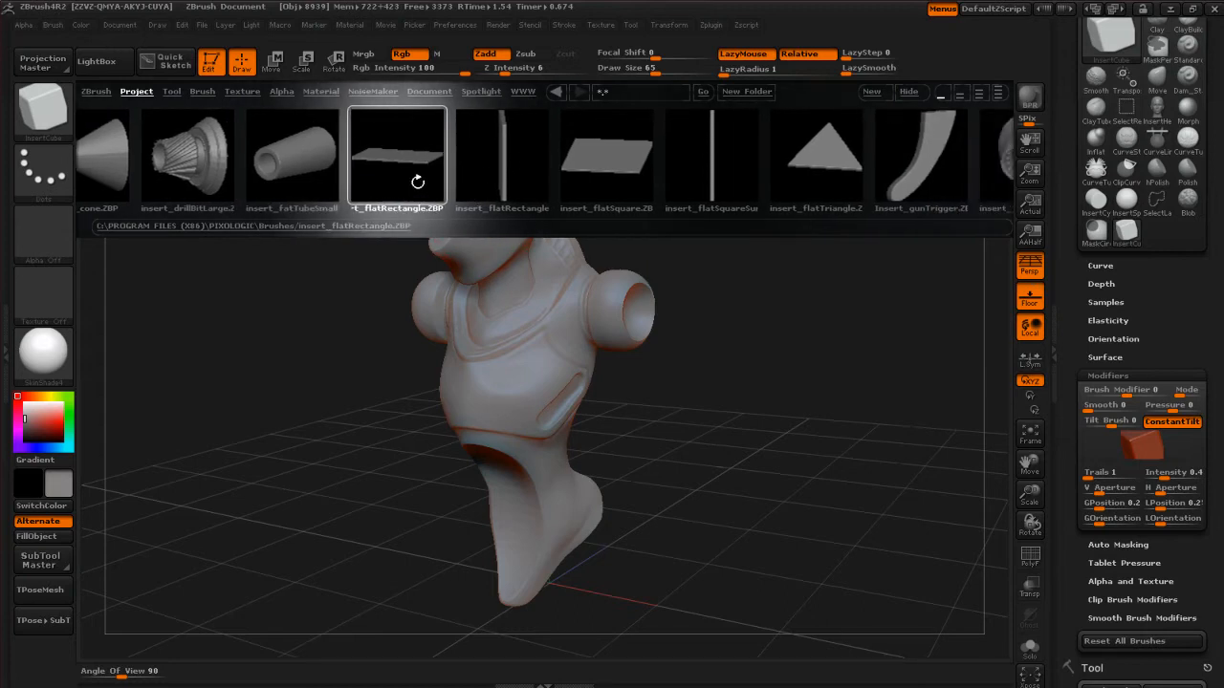
drag(673, 170, 563, 189)
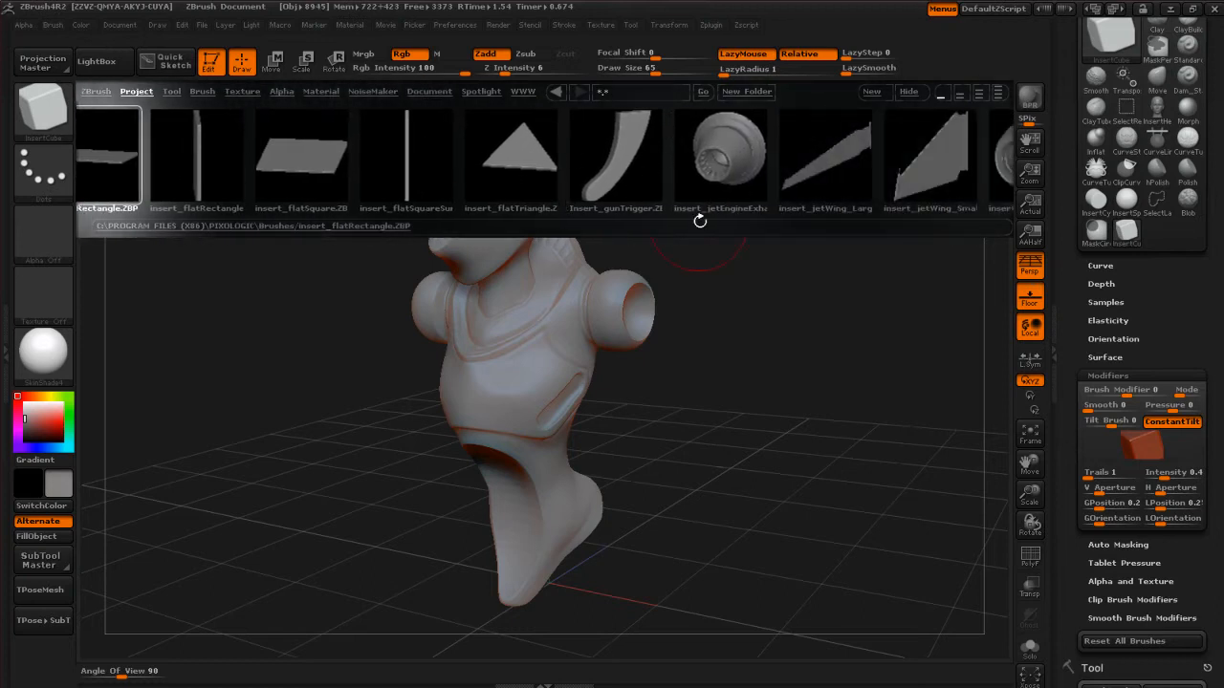
click(642, 182)
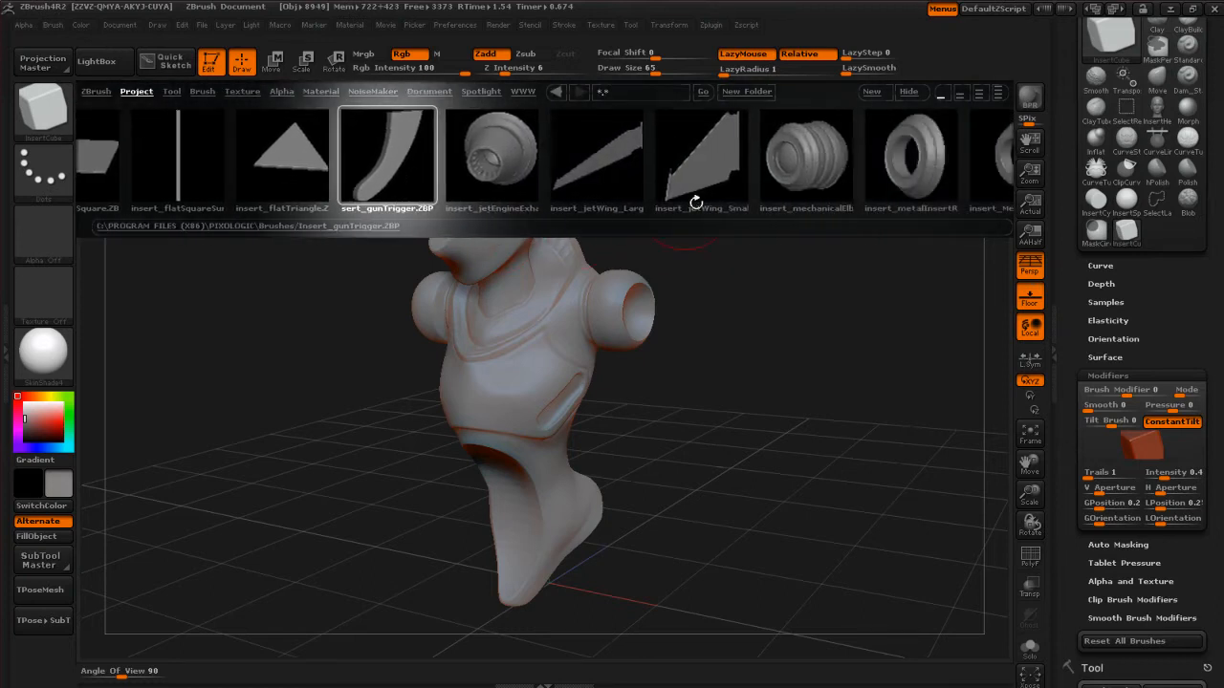
click(629, 183)
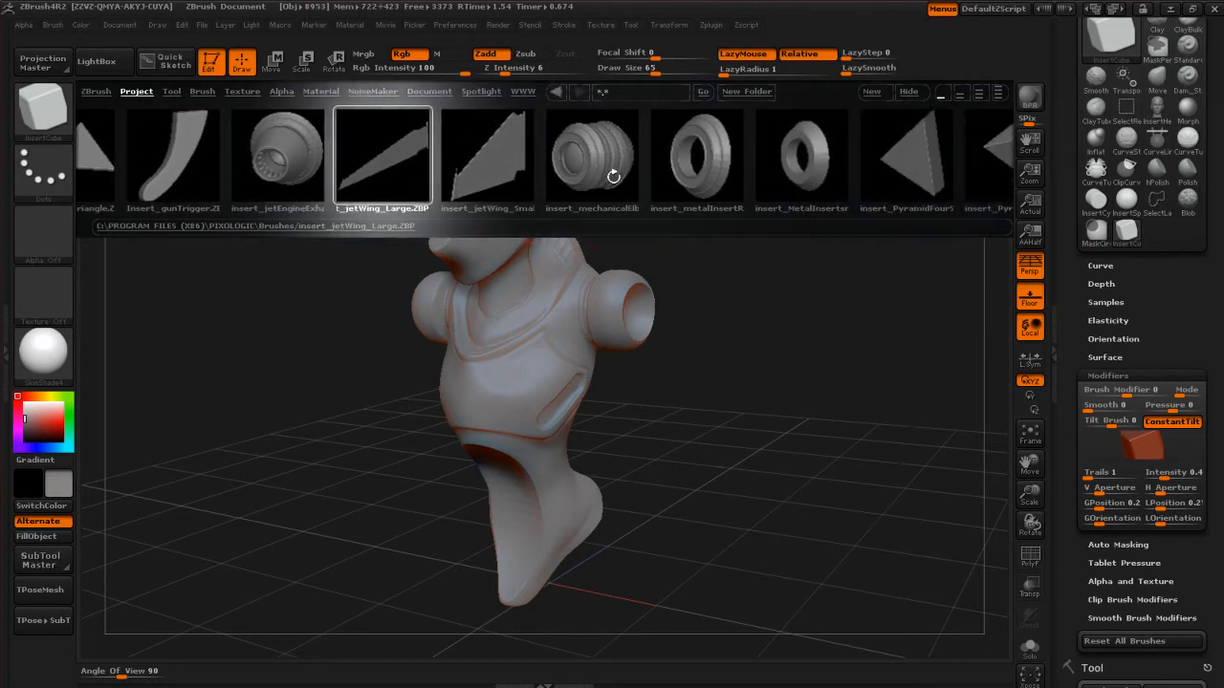
click(606, 178)
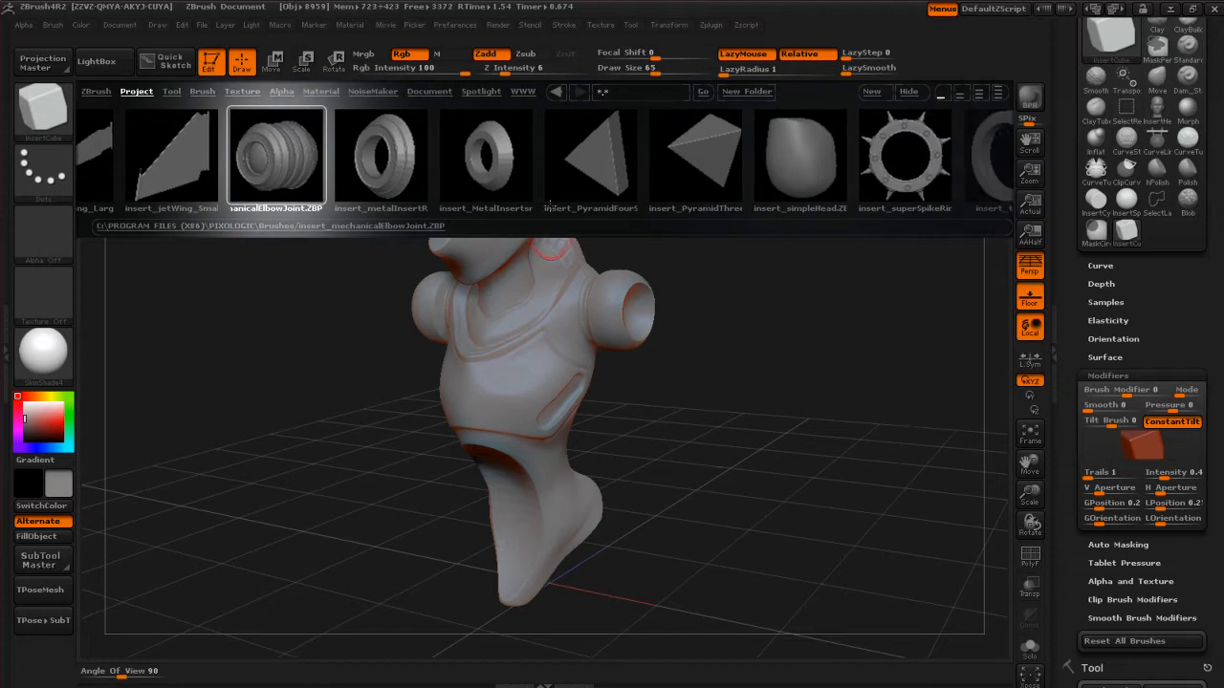
click(803, 200)
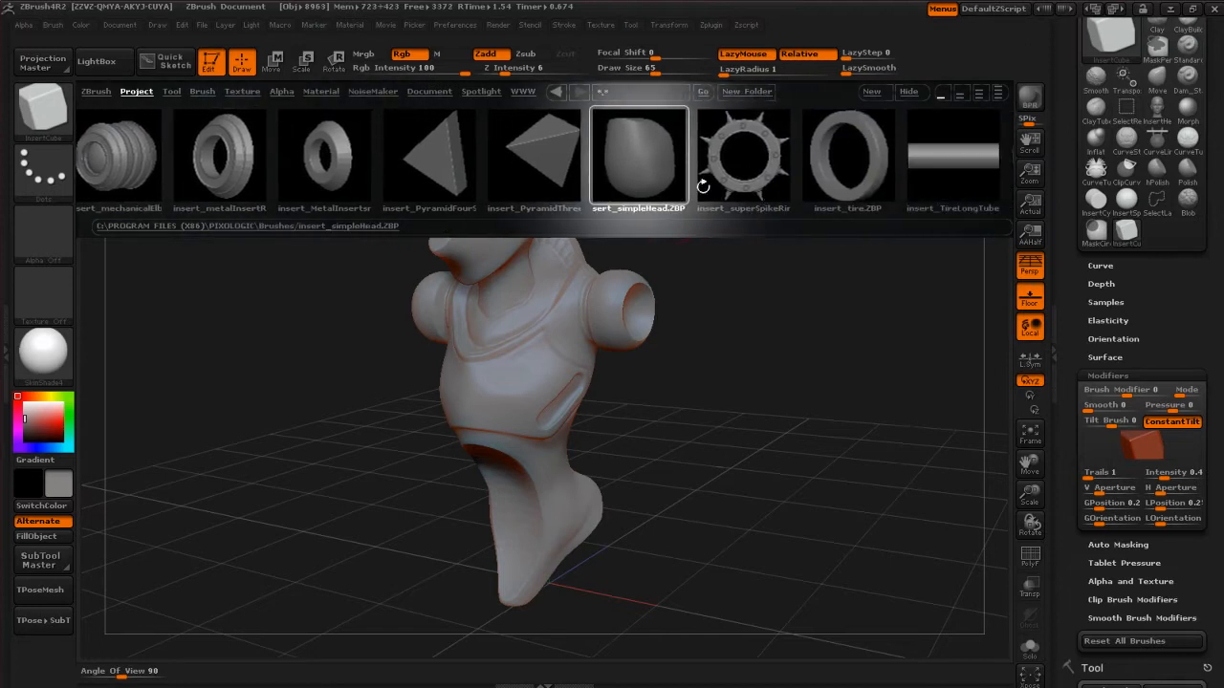
click(851, 186)
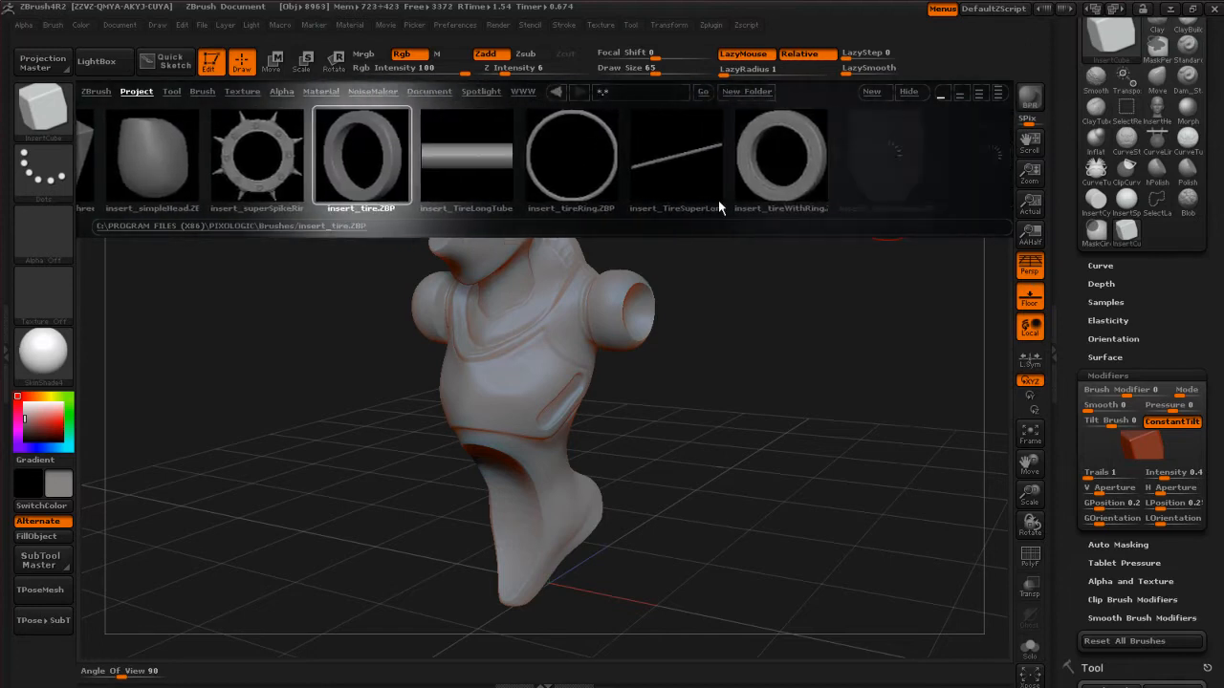
click(562, 187)
drag(666, 194, 852, 196)
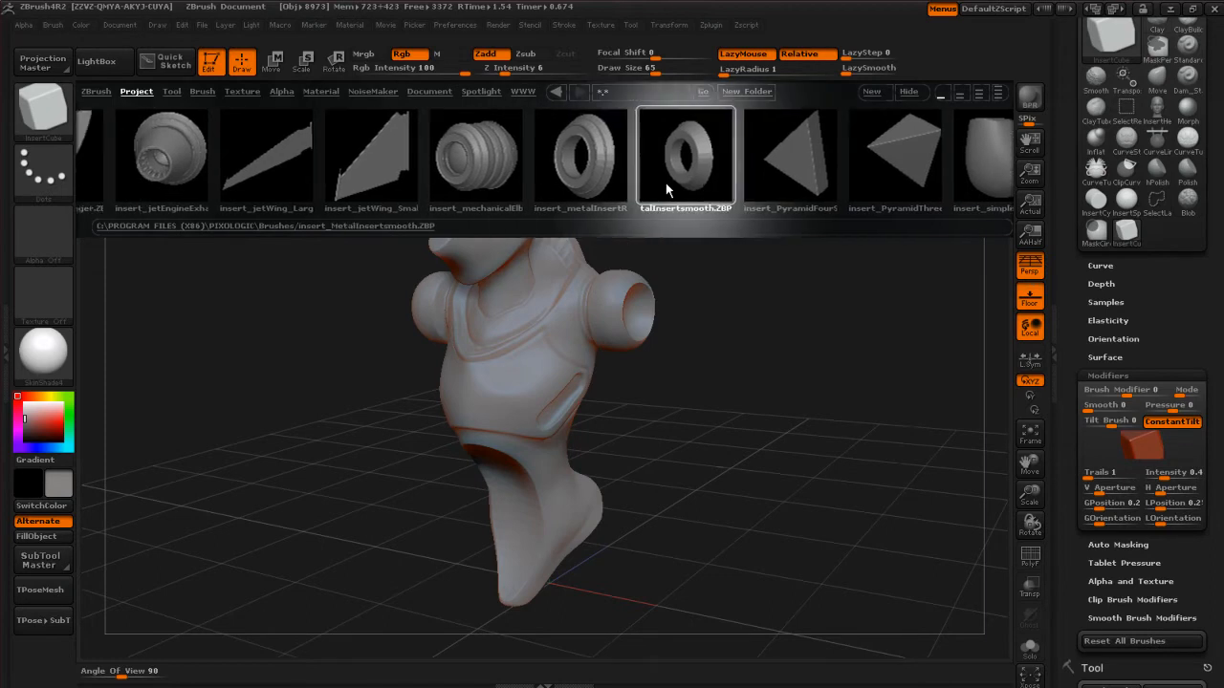
Load the insert_mechanicalElbowJoint brush, adjust its draw size, and draw the joint into the figure's hollow shoulder socket.
click(666, 182)
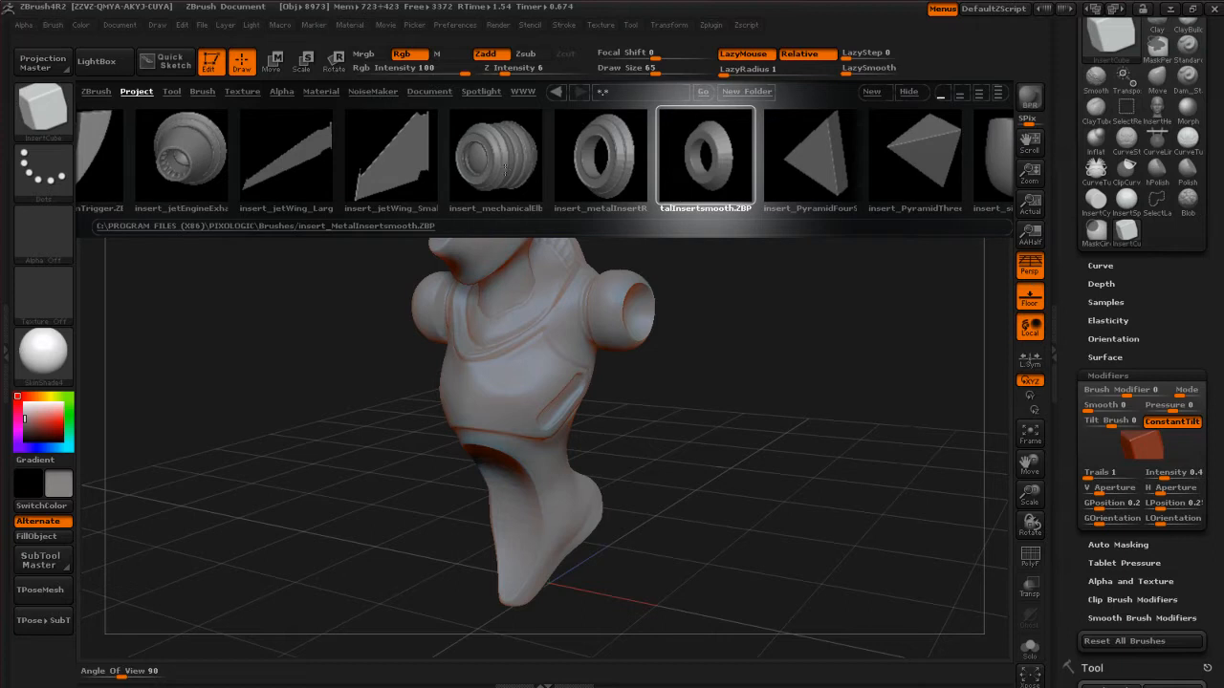
double_click(504, 166)
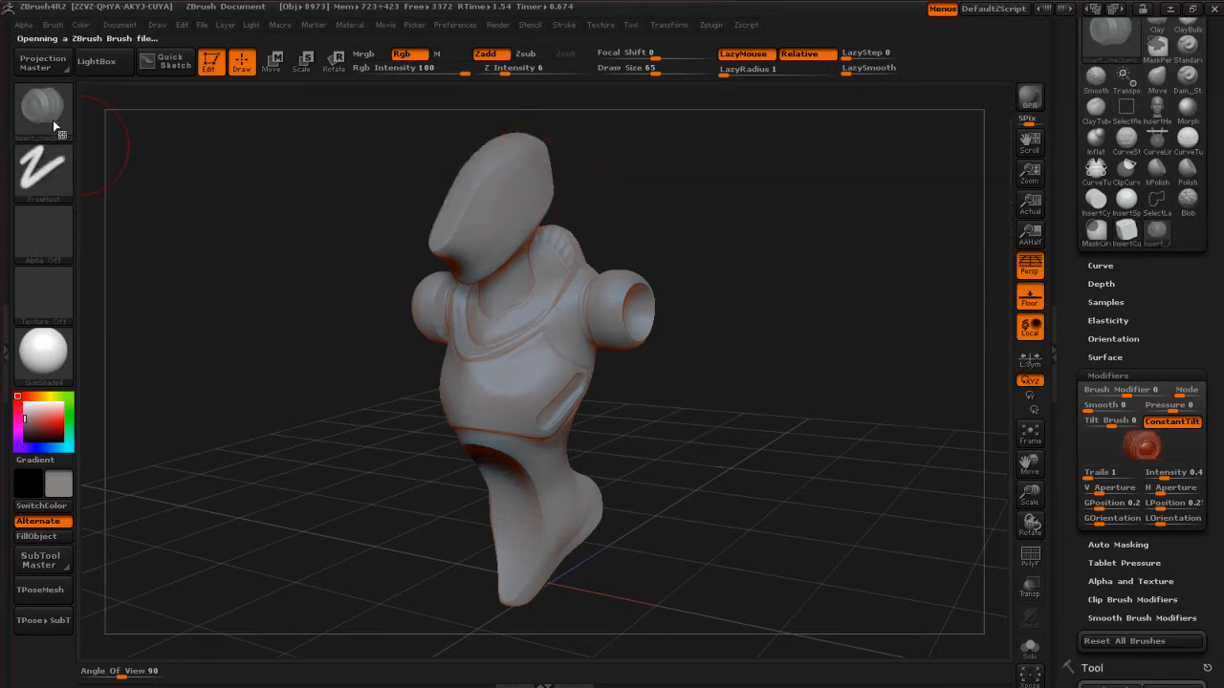
mouse_move(746, 311)
mouse_down()
mouse_move(732, 319)
mouse_move(647, 300)
mouse_move(658, 359)
mouse_up()
key(s)
mouse_move(731, 379)
mouse_down()
mouse_move(779, 377)
mouse_move(719, 380)
mouse_move(781, 364)
mouse_move(831, 386)
mouse_move(807, 324)
mouse_up()
mouse_move(812, 323)
mouse_down()
mouse_move(731, 360)
mouse_move(781, 380)
mouse_move(670, 332)
mouse_up()
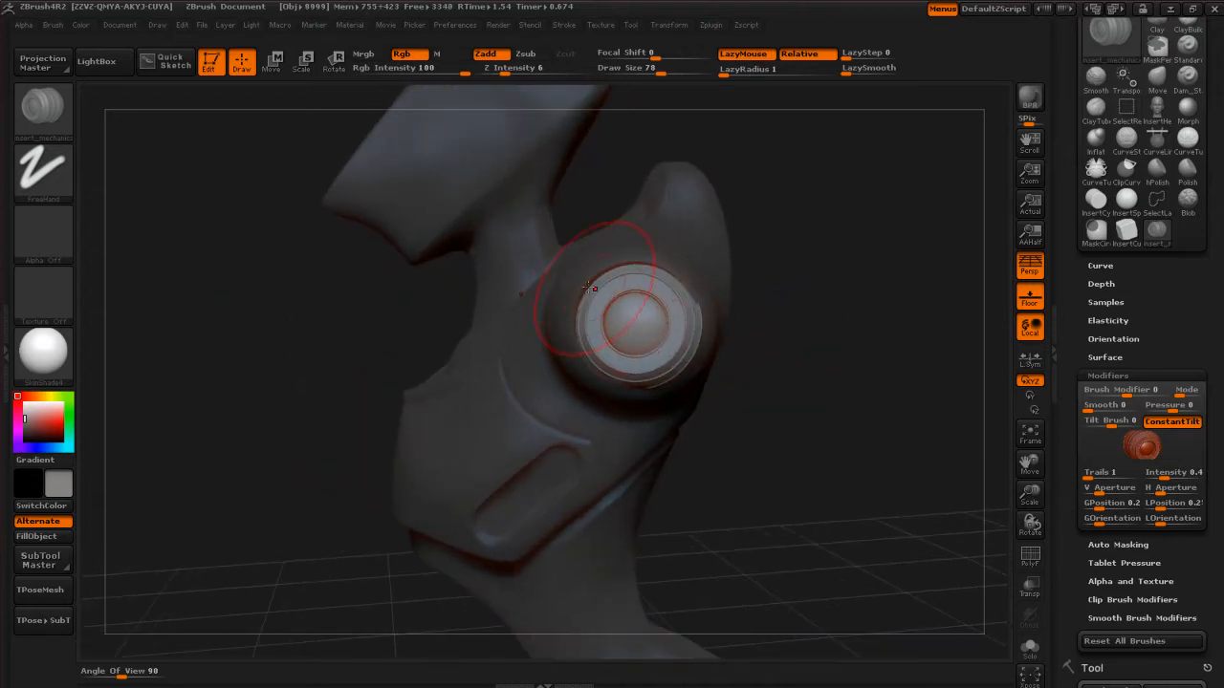
Draw a Rotate transpose line from the inserted elbow joint and rotate the joint to line up with the shoulder socket.
click(333, 63)
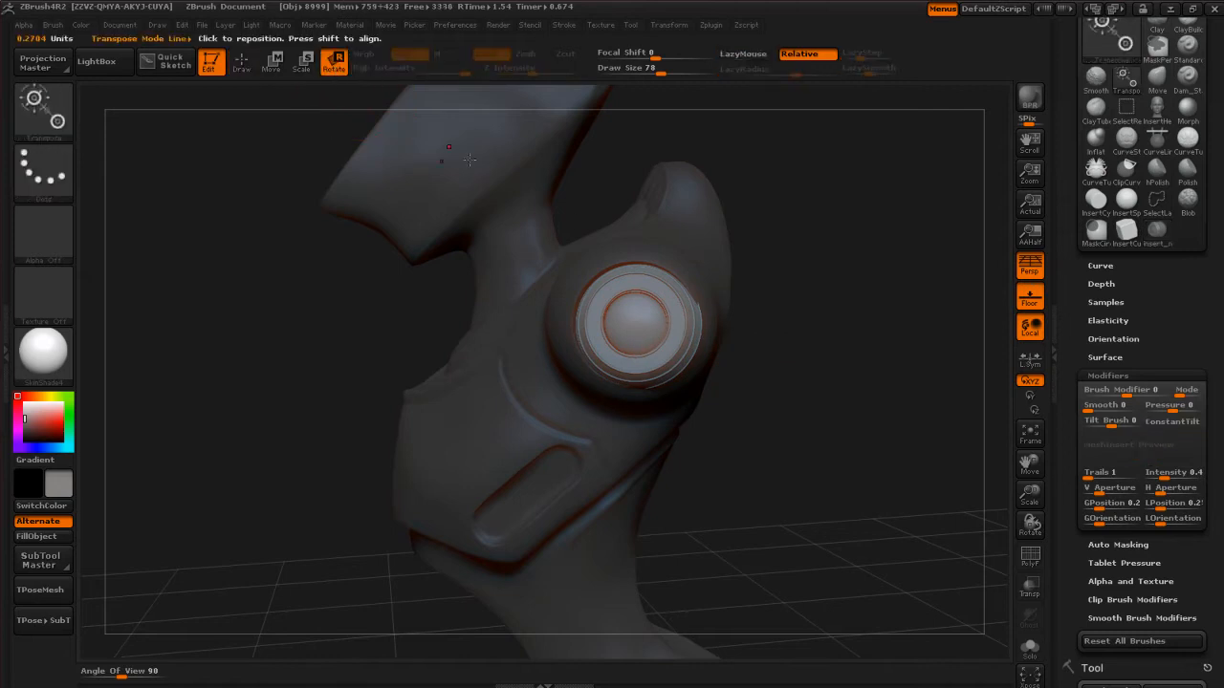
drag(596, 296, 620, 316)
drag(763, 414, 762, 416)
drag(836, 348, 709, 445)
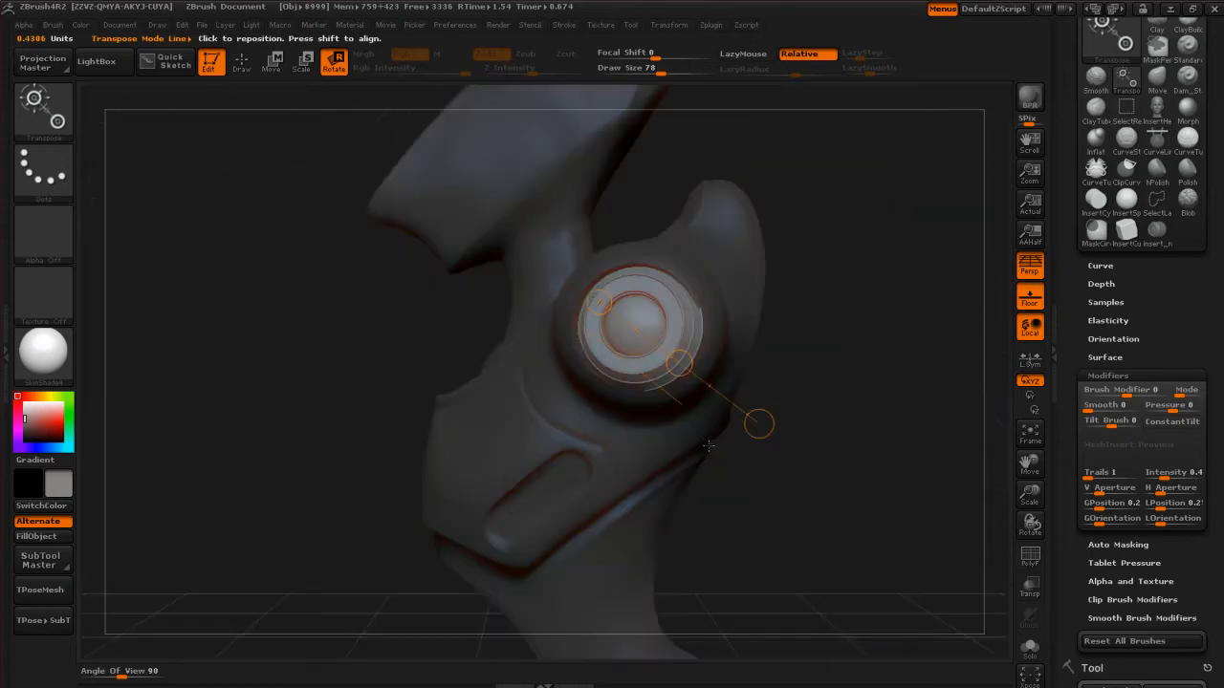
drag(813, 376, 721, 394)
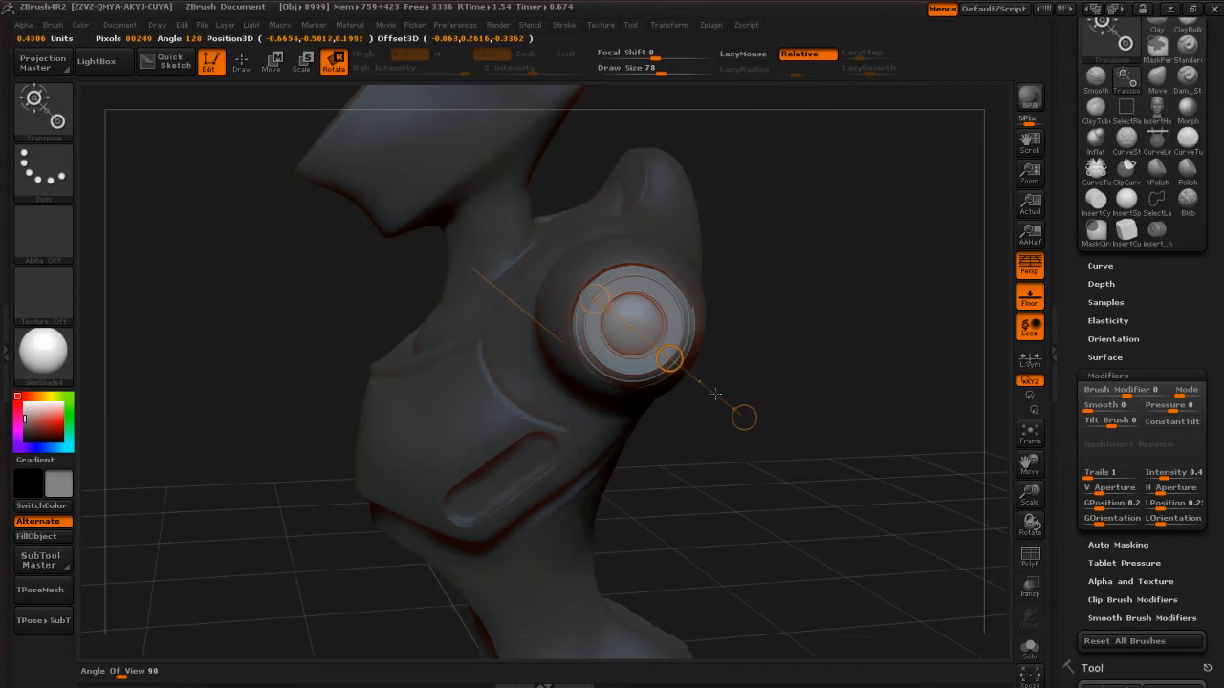
drag(781, 408, 742, 432)
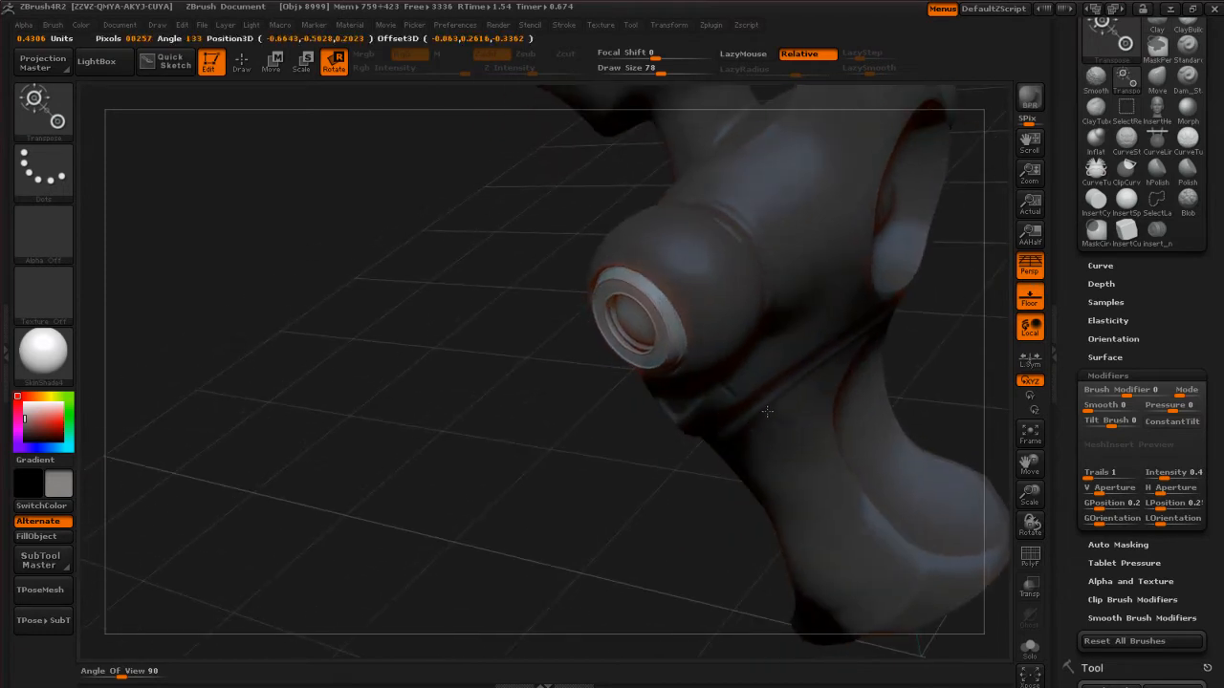
drag(690, 451, 755, 427)
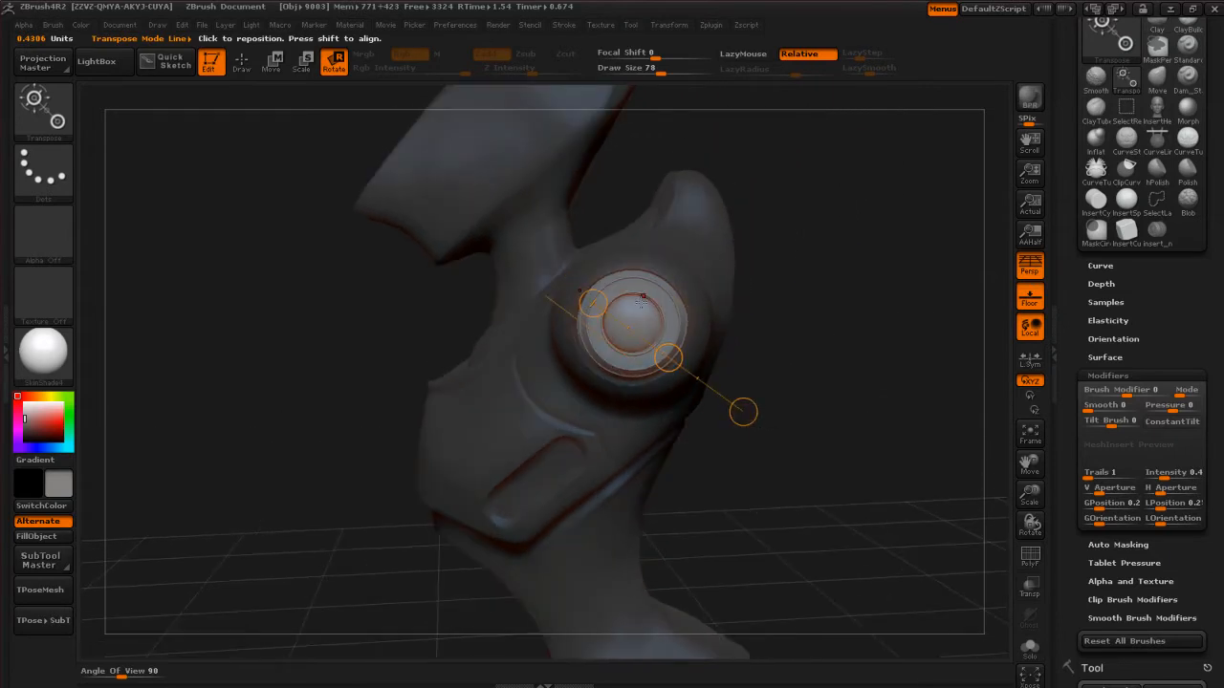
drag(744, 412, 744, 418)
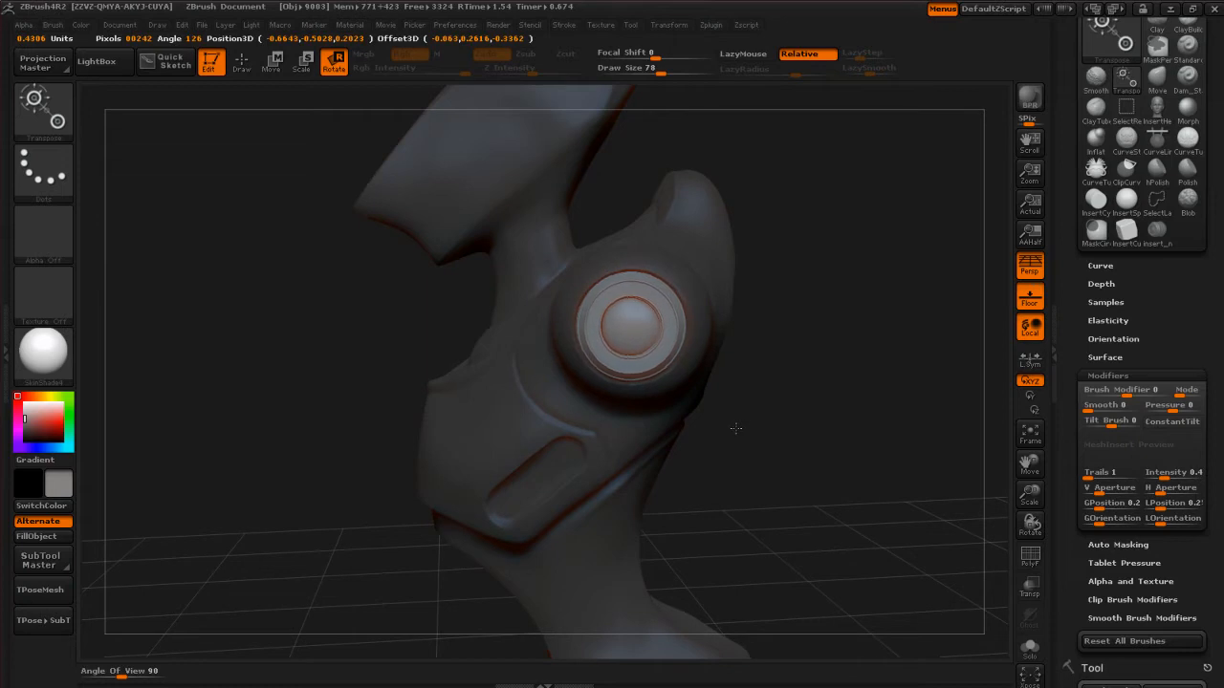
drag(736, 428, 791, 465)
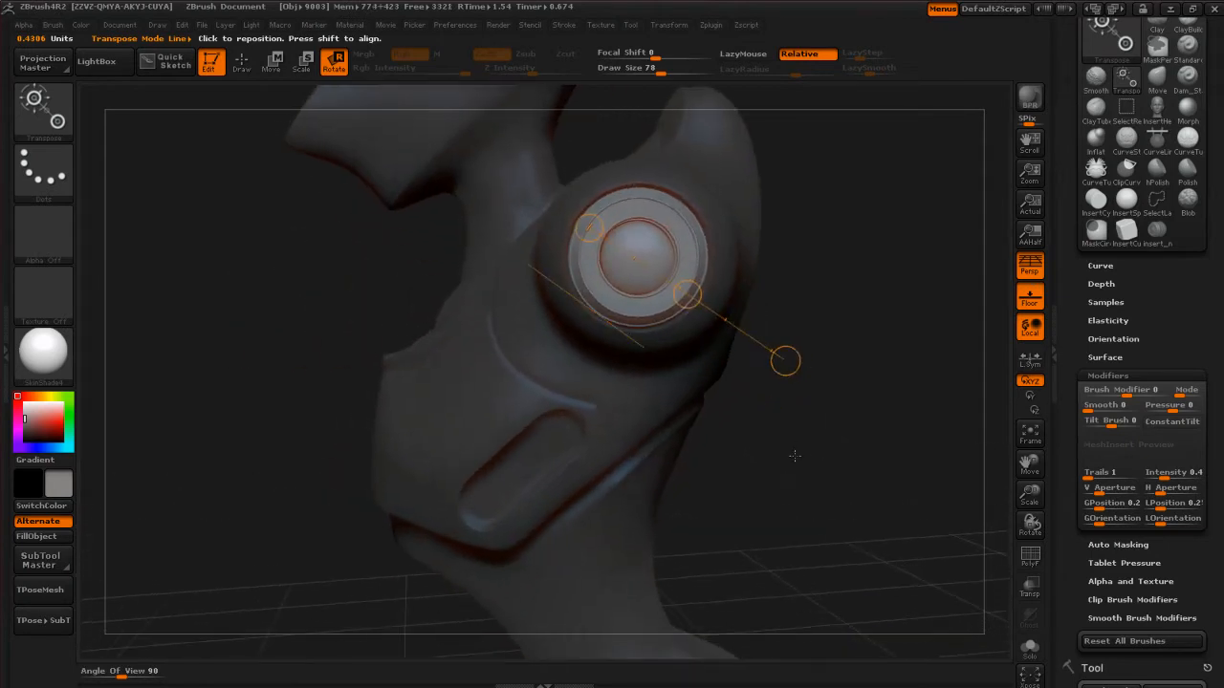
Move the elbow joint to center it in the shoulder socket and scale it down slightly.
click(278, 73)
drag(686, 294, 688, 295)
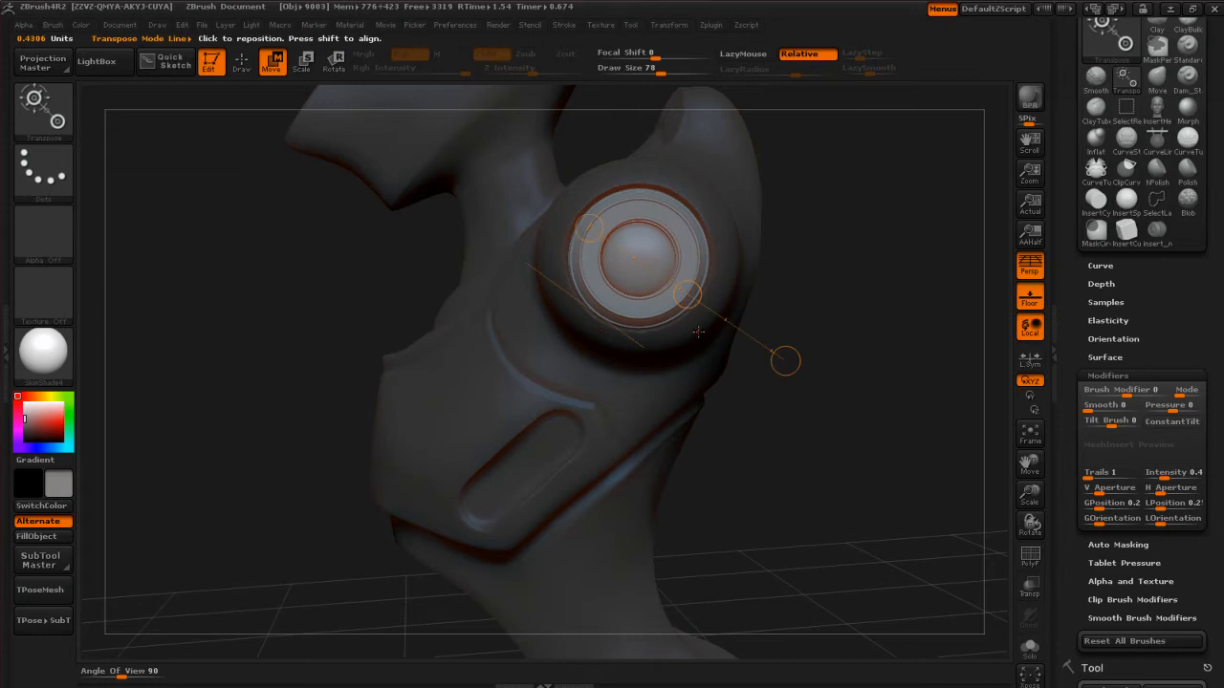
mouse_move(793, 512)
mouse_down()
mouse_move(776, 497)
mouse_move(823, 499)
mouse_move(787, 446)
mouse_move(702, 441)
mouse_move(772, 402)
mouse_move(659, 454)
mouse_move(739, 404)
mouse_up()
drag(715, 355, 725, 370)
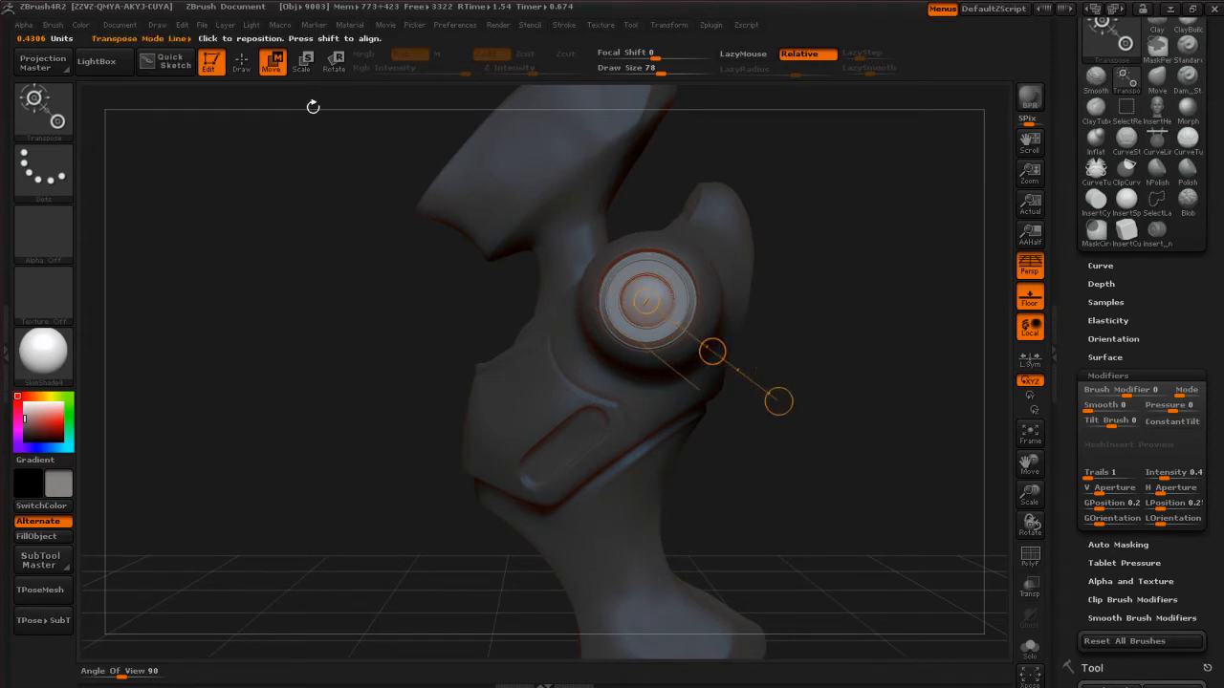
click(306, 69)
drag(778, 401, 777, 401)
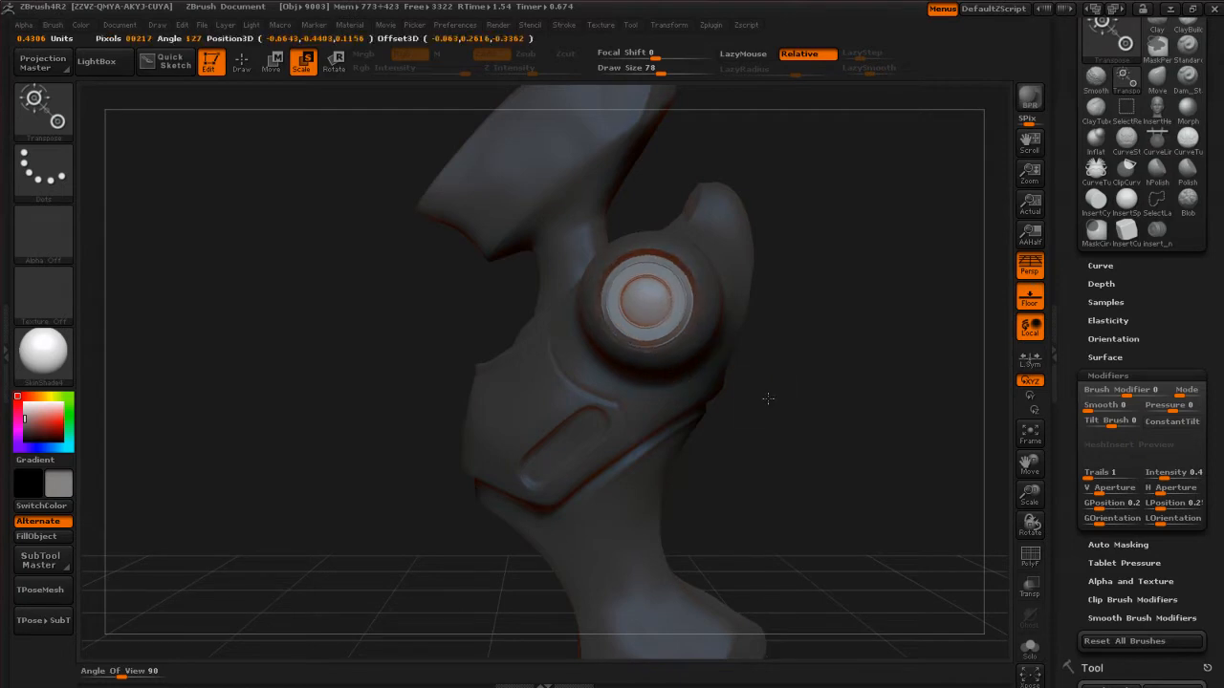
drag(769, 399, 777, 481)
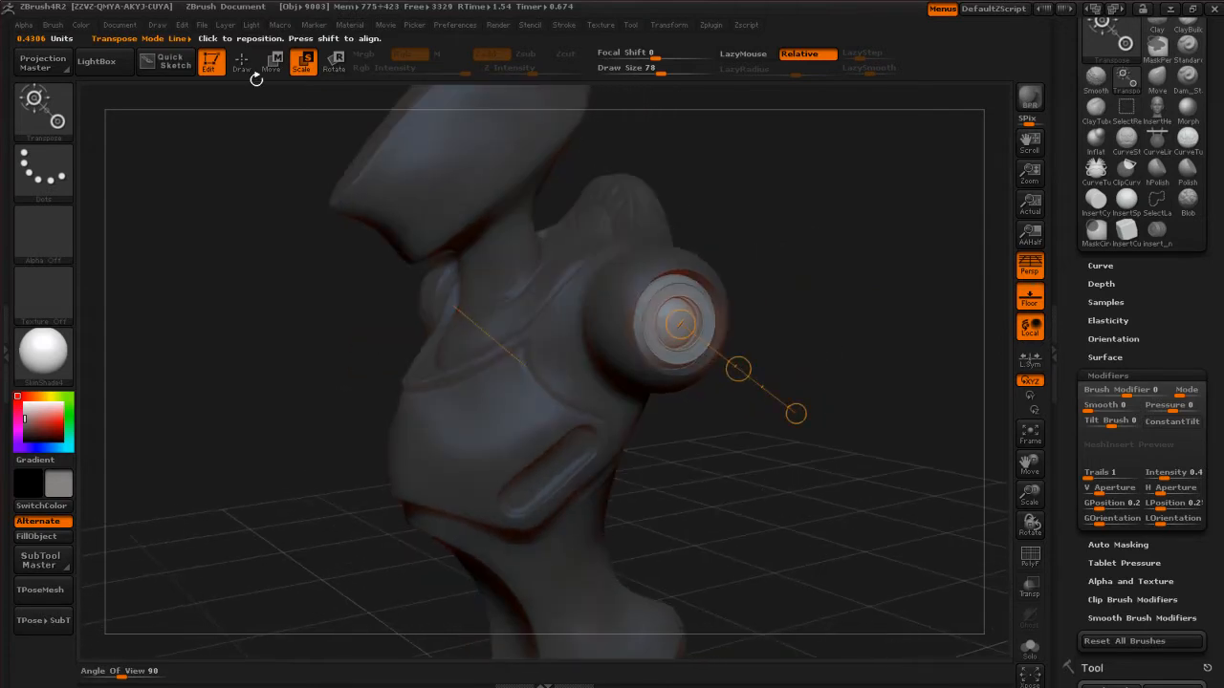
Draw a straight Move transpose line outward from the joint's side, and move the joint along it to adjust its depth in the socket.
mouse_move(801, 321)
mouse_down()
mouse_move(762, 322)
mouse_move(937, 337)
mouse_up()
mouse_move(921, 385)
mouse_down()
mouse_move(876, 433)
mouse_move(760, 289)
mouse_up()
drag(916, 382, 927, 491)
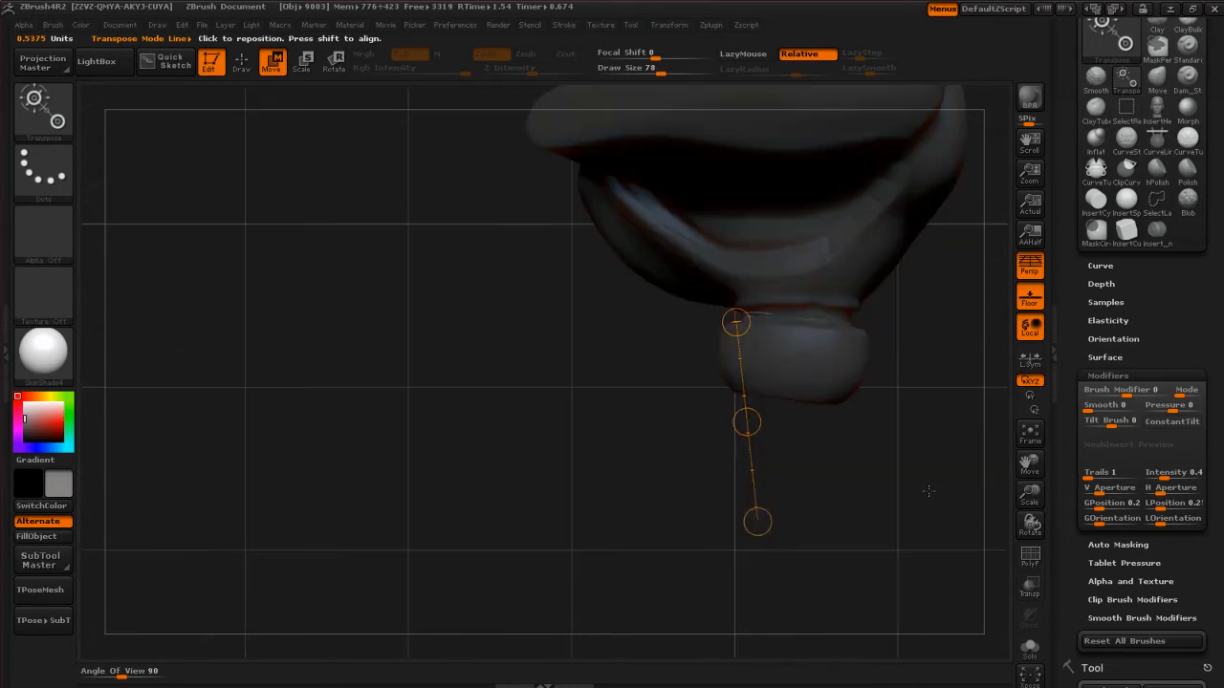
shift+drag(769, 524, 736, 526)
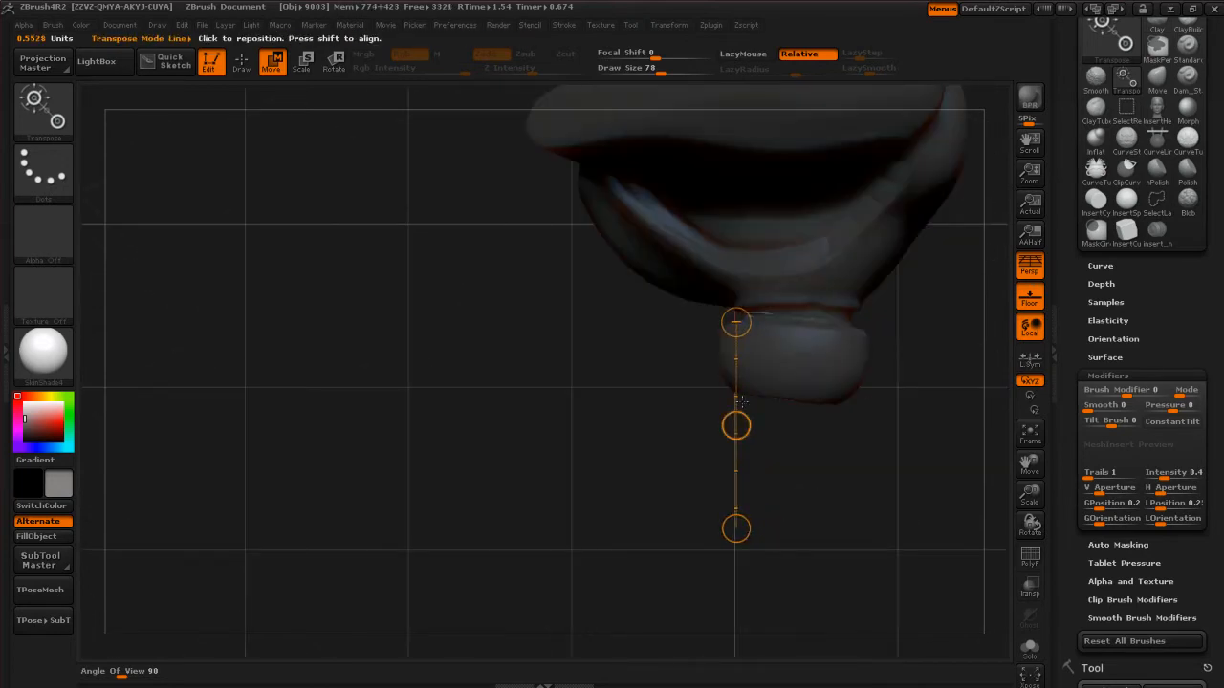
drag(735, 469, 777, 465)
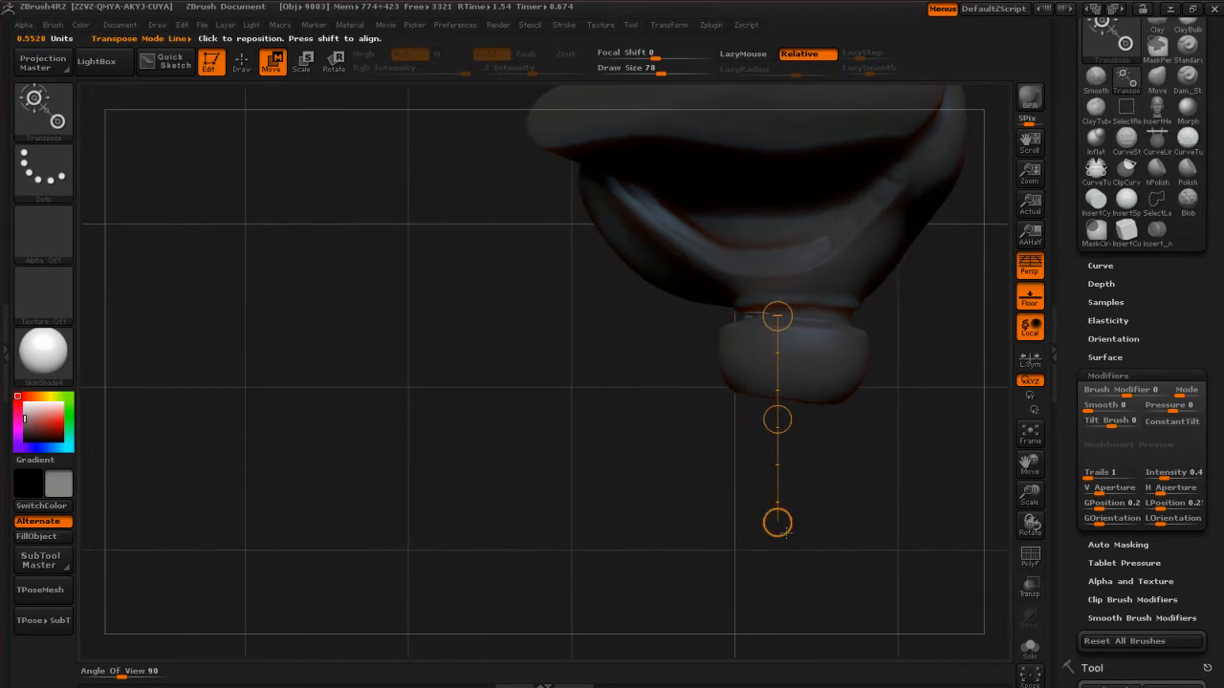
drag(788, 529, 794, 421)
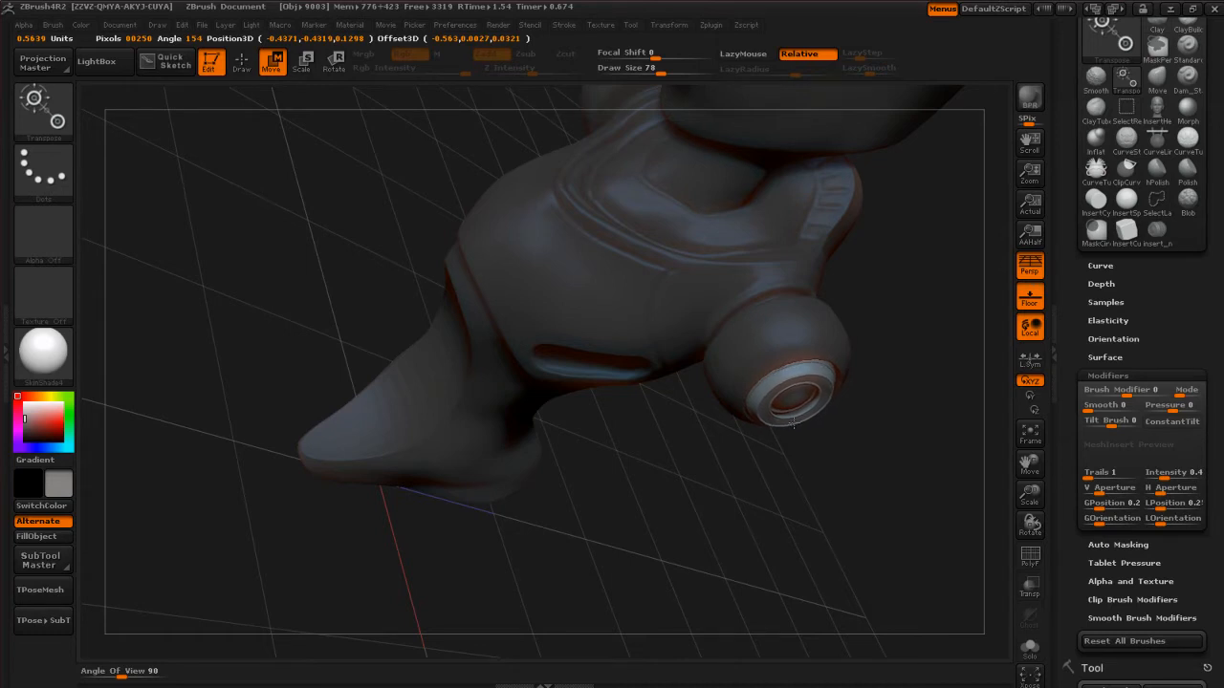
drag(794, 420, 794, 417)
drag(875, 387, 898, 412)
drag(909, 495, 713, 385)
Return to Draw mode and invert the mask so the joint is protected and the figure can be edited.
click(242, 63)
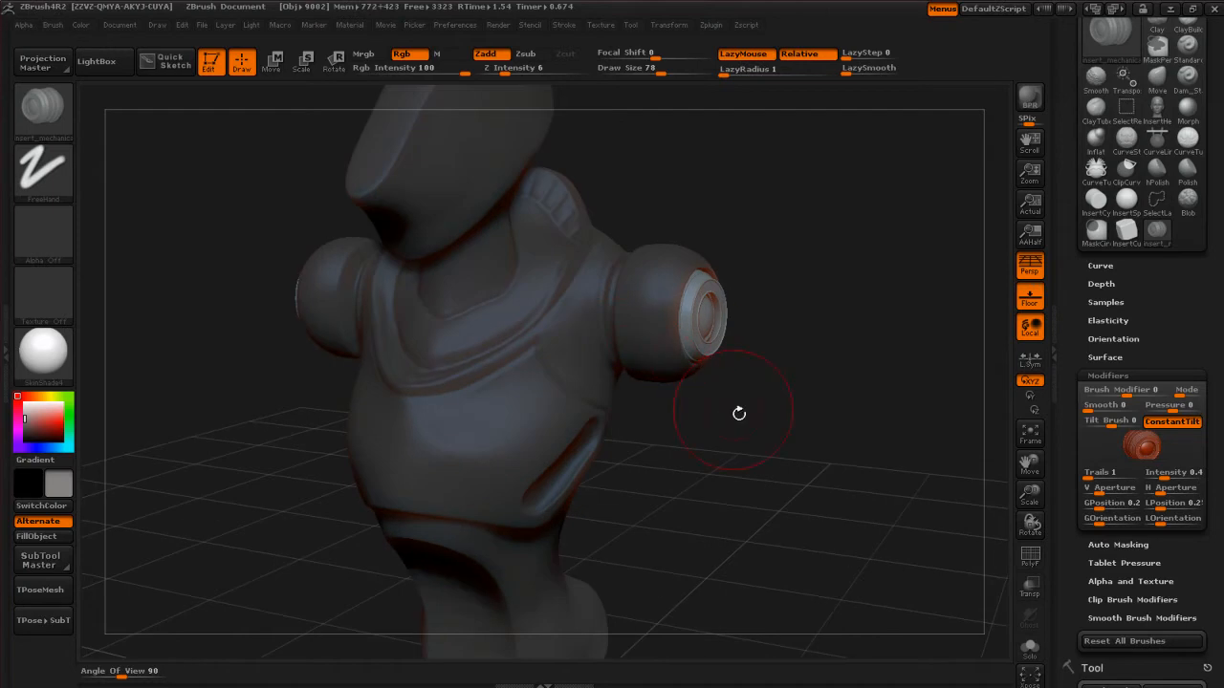
mouse_move(755, 442)
mouse_down()
mouse_move(744, 433)
mouse_move(770, 436)
mouse_up()
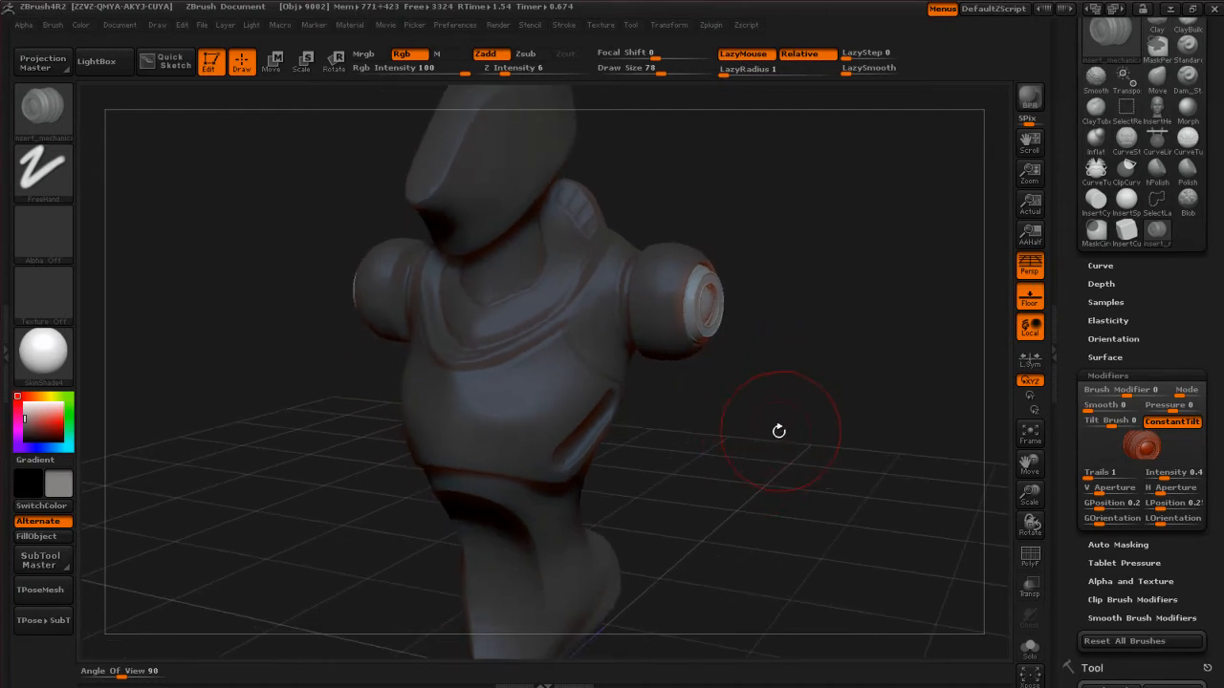
ctrl+click(782, 363)
mouse_move(754, 402)
mouse_down()
mouse_move(722, 398)
mouse_move(759, 389)
mouse_up()
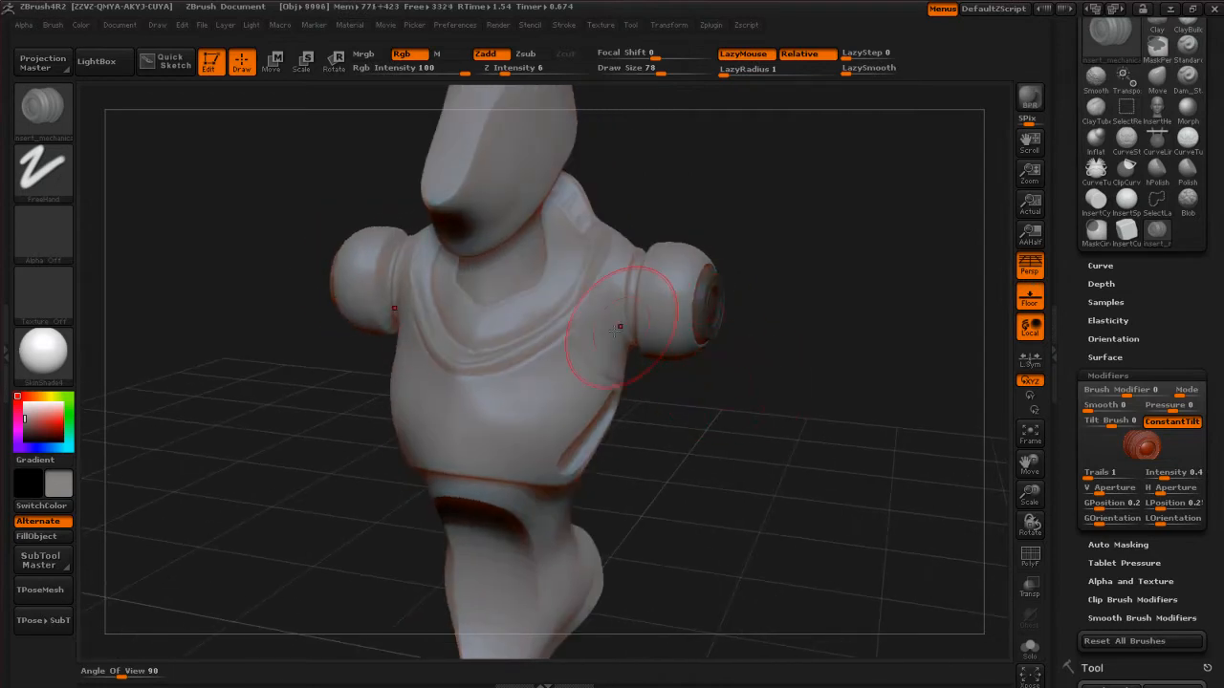
drag(719, 438, 751, 447)
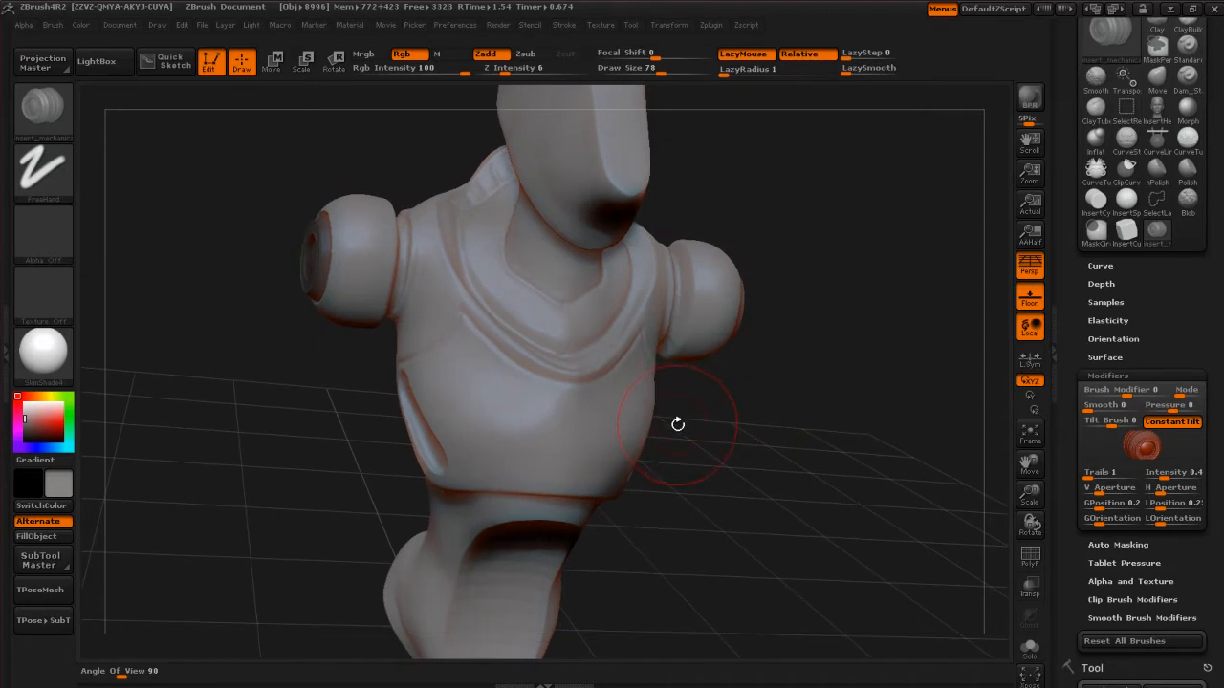
Choose the Move brush and set its draw size to 67 for working around the shoulder joint.
key(b)
key(m)
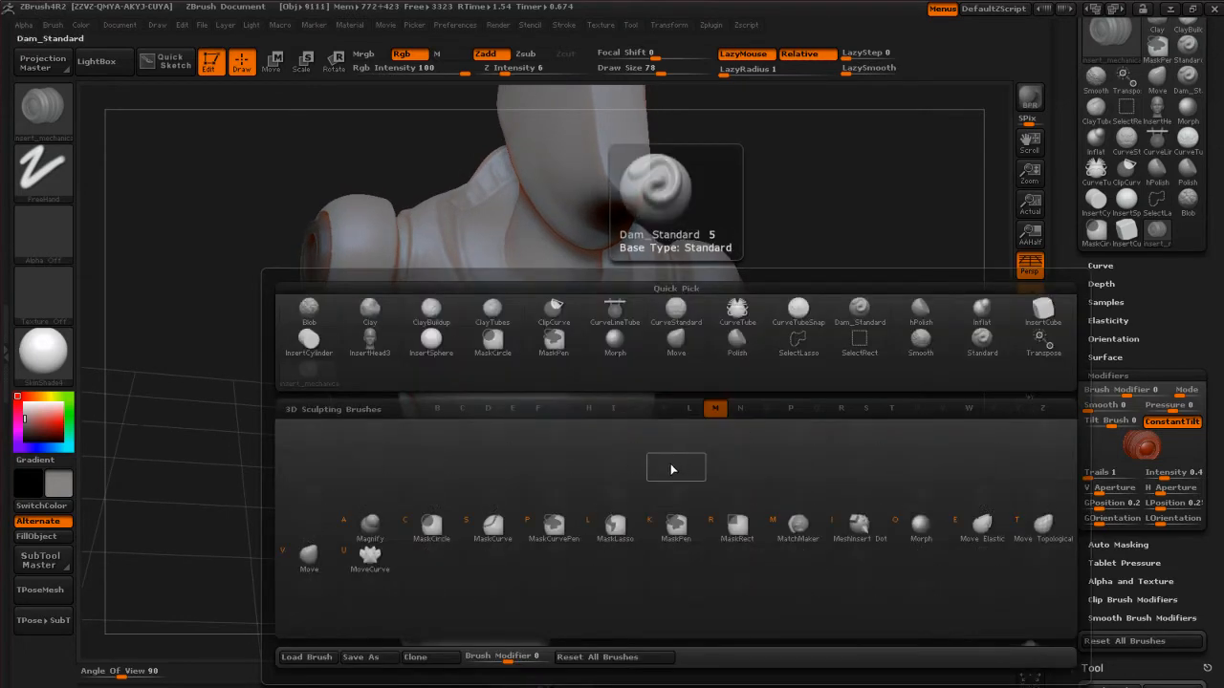
click(310, 564)
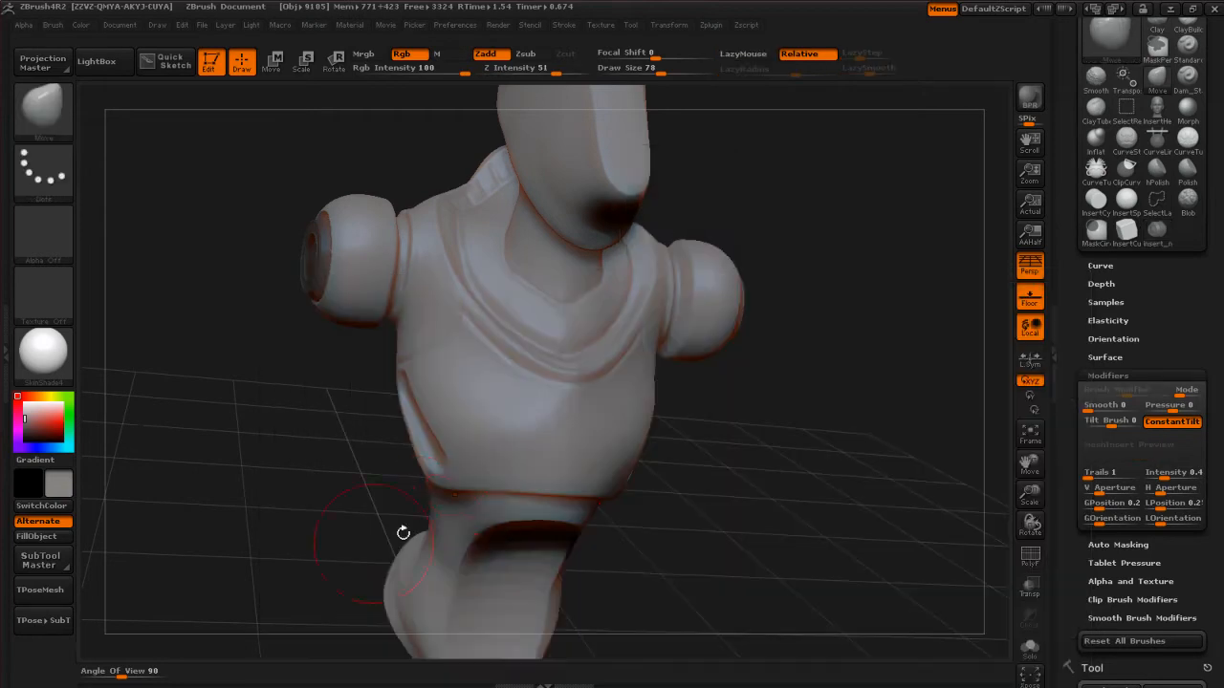
key(s)
mouse_move(722, 392)
mouse_down()
mouse_move(745, 392)
mouse_move(610, 381)
mouse_up()
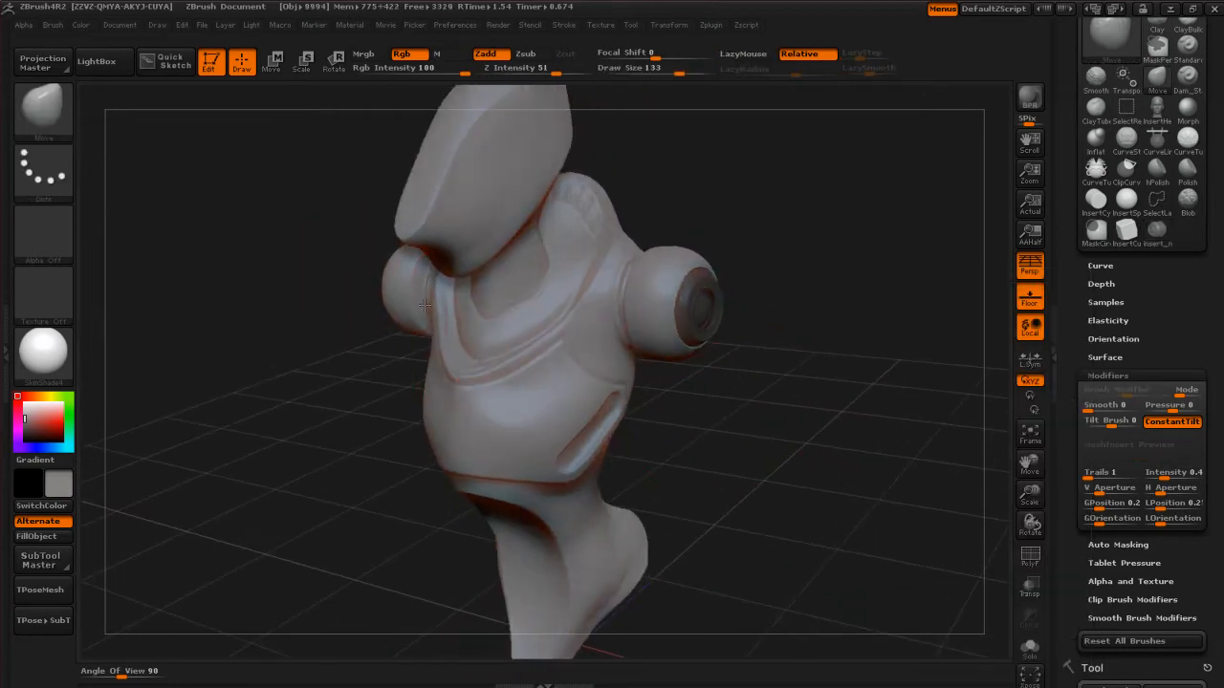
mouse_move(782, 335)
mouse_down()
mouse_move(536, 340)
mouse_move(542, 359)
mouse_move(559, 352)
mouse_up()
key(s)
key(s)
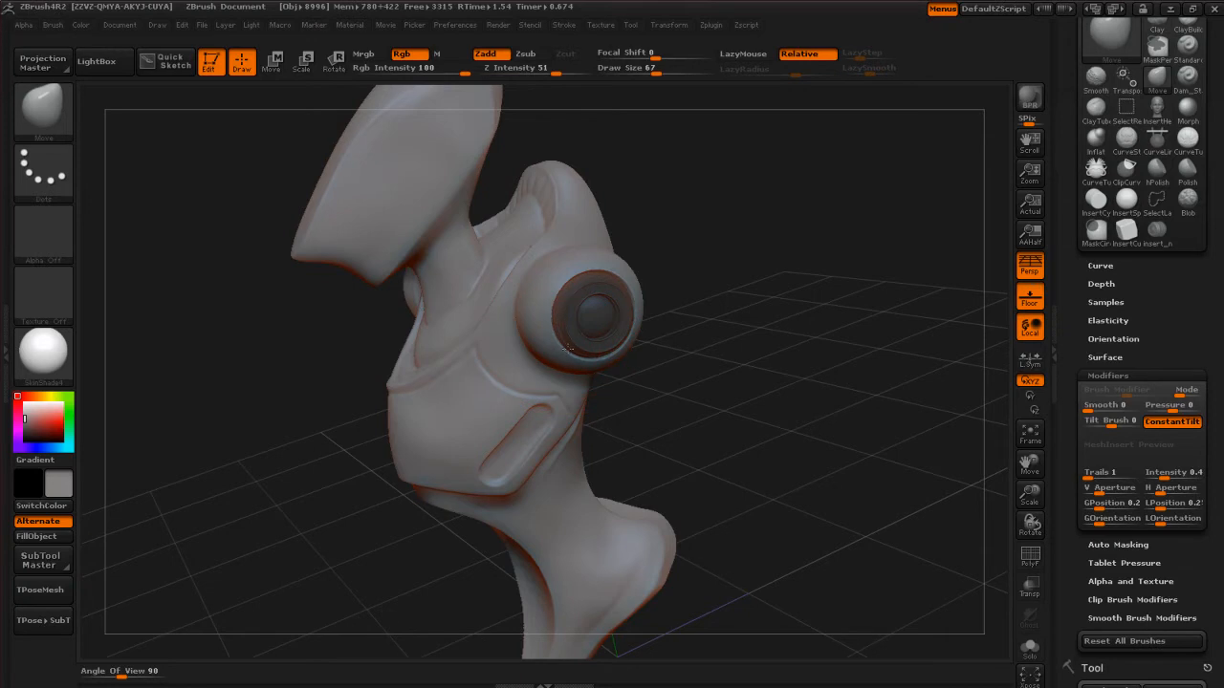
Nudge the shoulder socket's rim around the masked joint with the Move brush, using draw sizes of 90 and 65.
drag(675, 375, 717, 355)
key(s)
drag(584, 385, 595, 385)
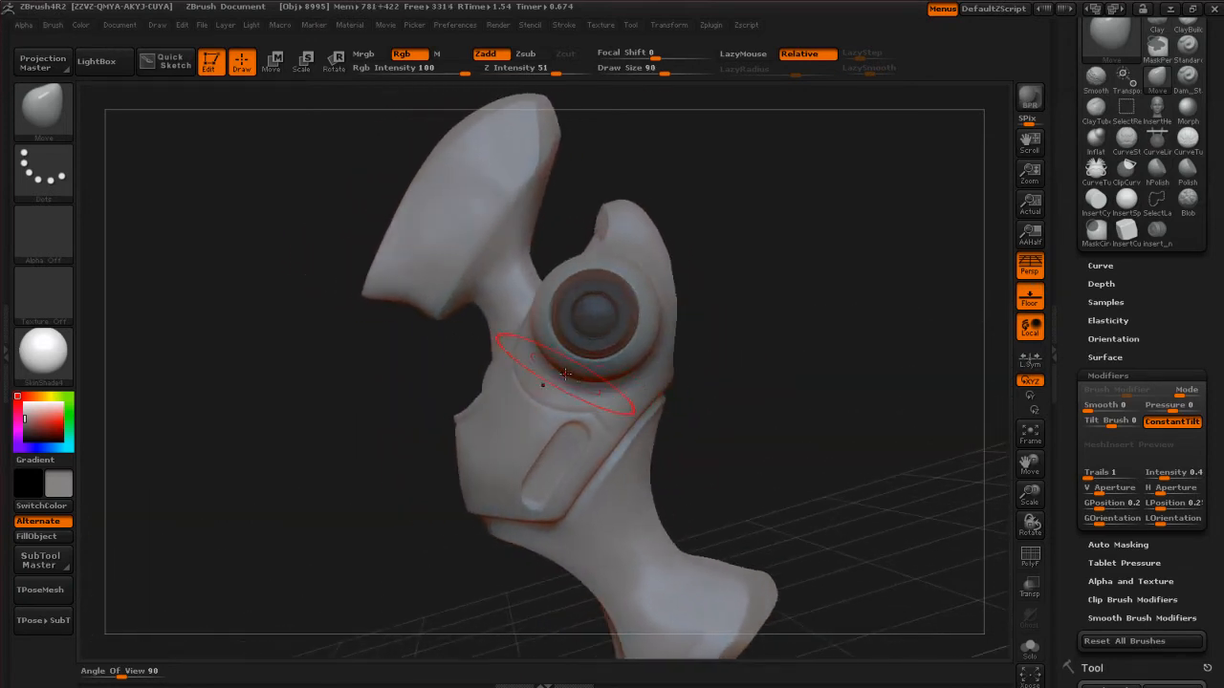
key(s)
drag(564, 341, 562, 323)
key(s)
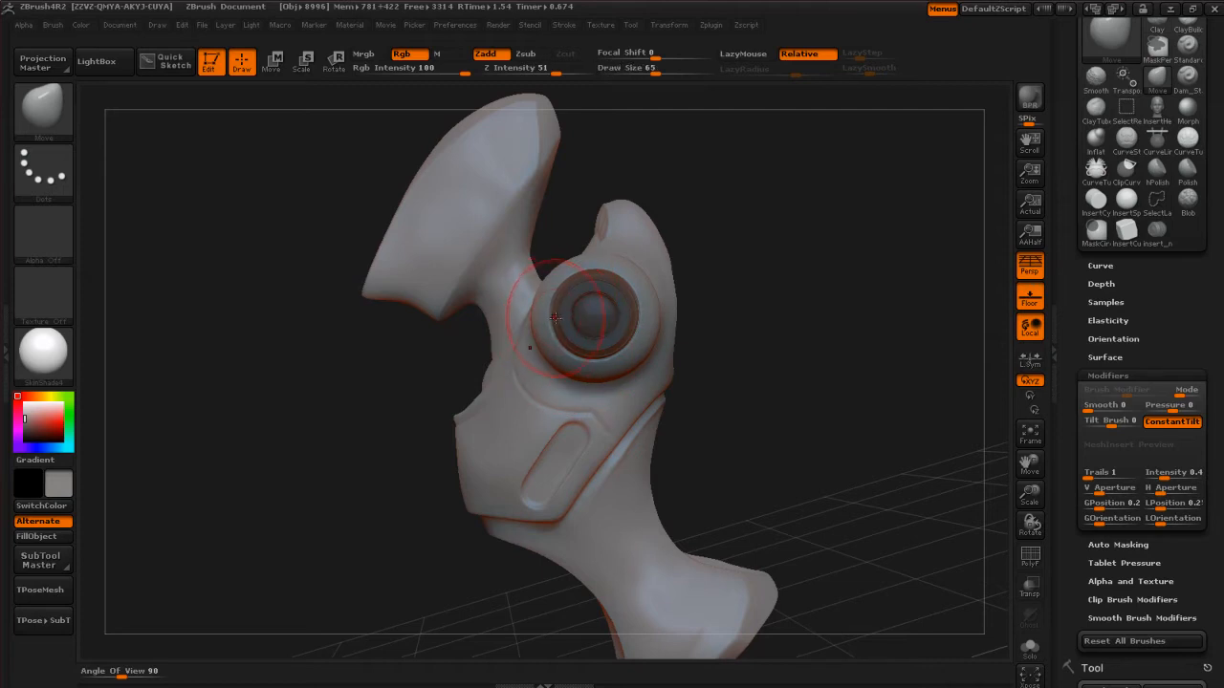
drag(674, 304, 839, 389)
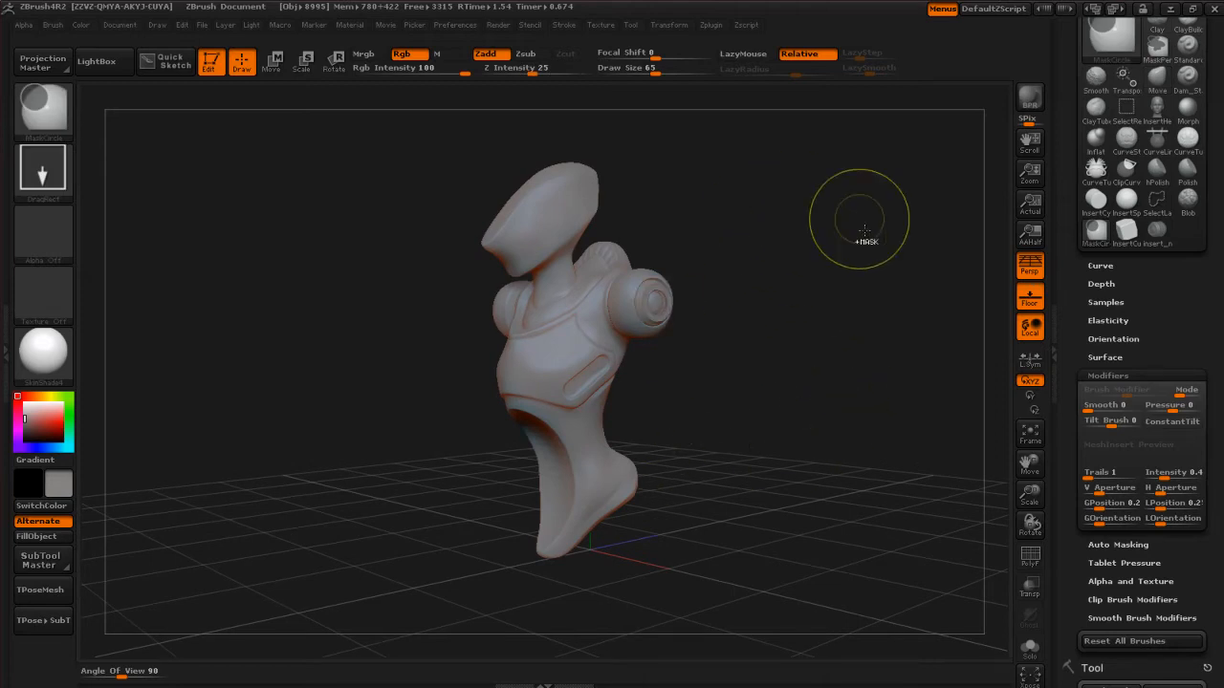
Clear the mask and update the DynaMesh to fuse the elbow joint into the shoulder, and inspect the fused seam up close.
ctrl+drag(762, 190, 846, 336)
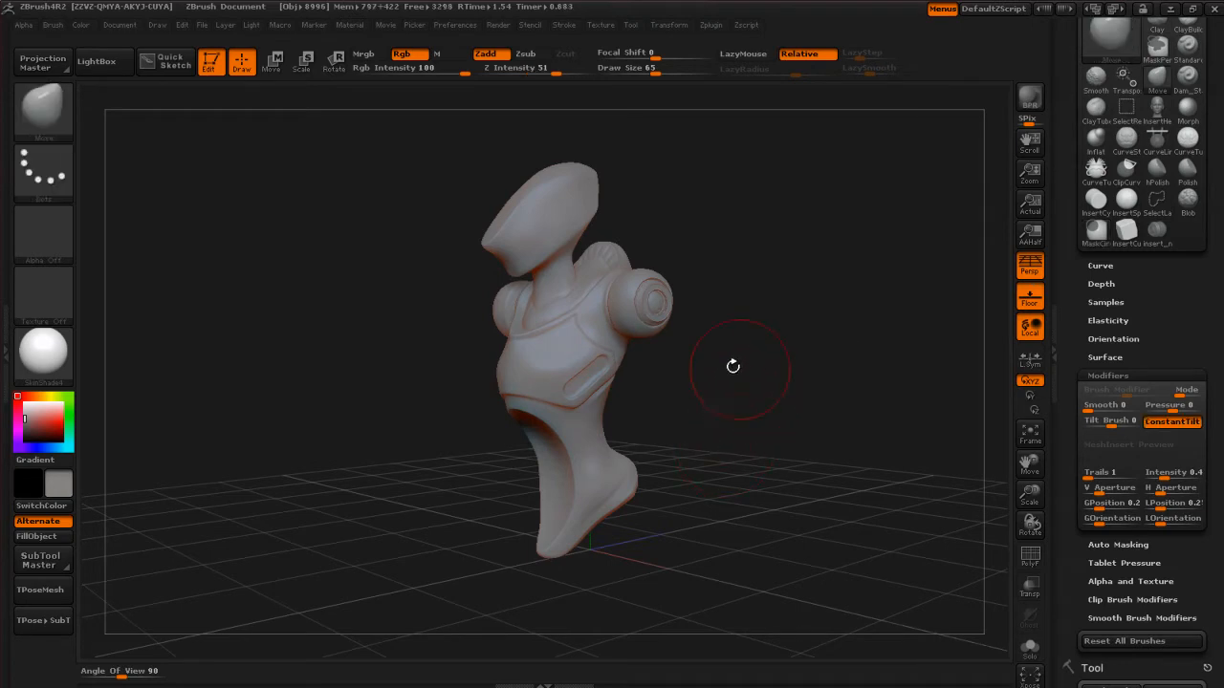
alt+drag(753, 396, 790, 459)
mouse_move(824, 396)
mouse_down()
mouse_move(871, 415)
mouse_move(817, 424)
mouse_move(757, 379)
mouse_move(727, 434)
mouse_move(762, 437)
mouse_move(746, 430)
mouse_up()
drag(824, 398, 793, 526)
alt+drag(760, 382, 765, 495)
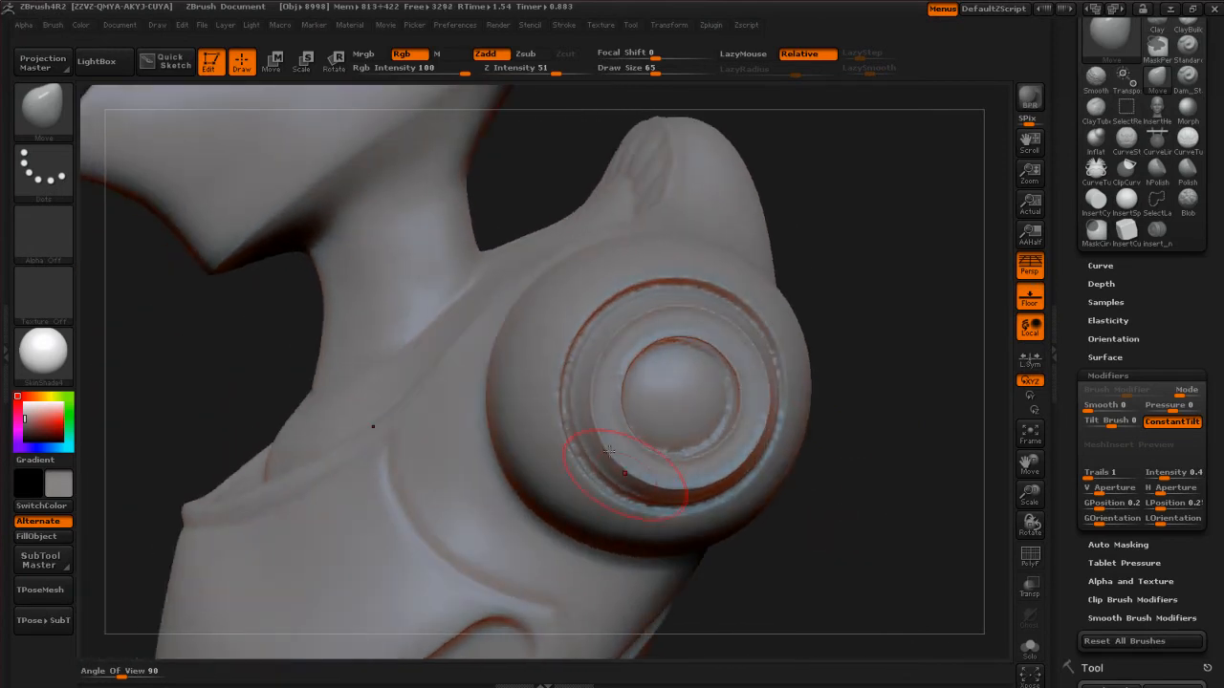
drag(823, 555, 778, 346)
Set the draw size to 72 and smooth the hollow on the front of the figure's lower body.
mouse_move(718, 413)
mouse_down()
mouse_move(790, 437)
mouse_move(768, 445)
mouse_move(838, 494)
mouse_move(833, 396)
mouse_move(806, 450)
mouse_move(743, 471)
mouse_move(828, 455)
mouse_move(738, 462)
mouse_up()
mouse_move(664, 434)
mouse_down()
mouse_move(637, 451)
mouse_move(678, 376)
mouse_move(708, 447)
mouse_up()
key(s)
drag(511, 453, 507, 452)
key(shift)
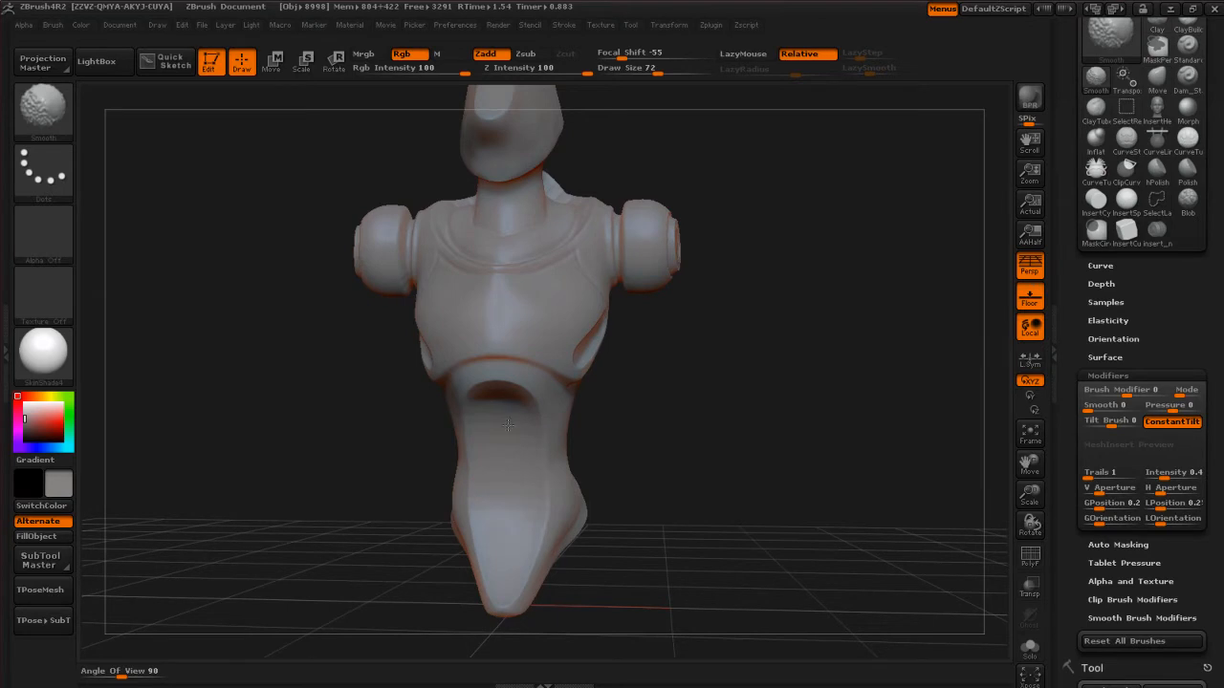
Smooth the long hollow running down the back of the figure's lower body.
drag(600, 466, 677, 469)
key(shift)
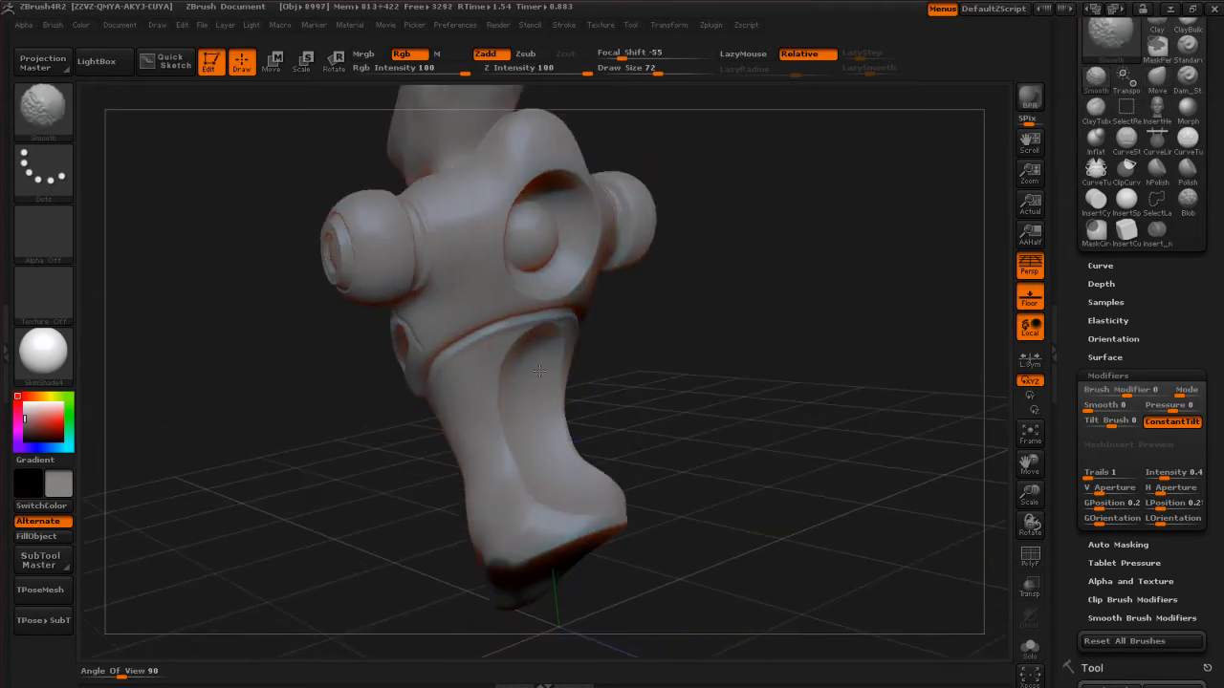
shift+drag(543, 358, 564, 430)
drag(696, 465, 631, 448)
mouse_move(548, 403)
shift+mouse_down()
mouse_move(540, 459)
mouse_move(554, 478)
shift+mouse_up()
drag(655, 442, 555, 478)
key(shift)
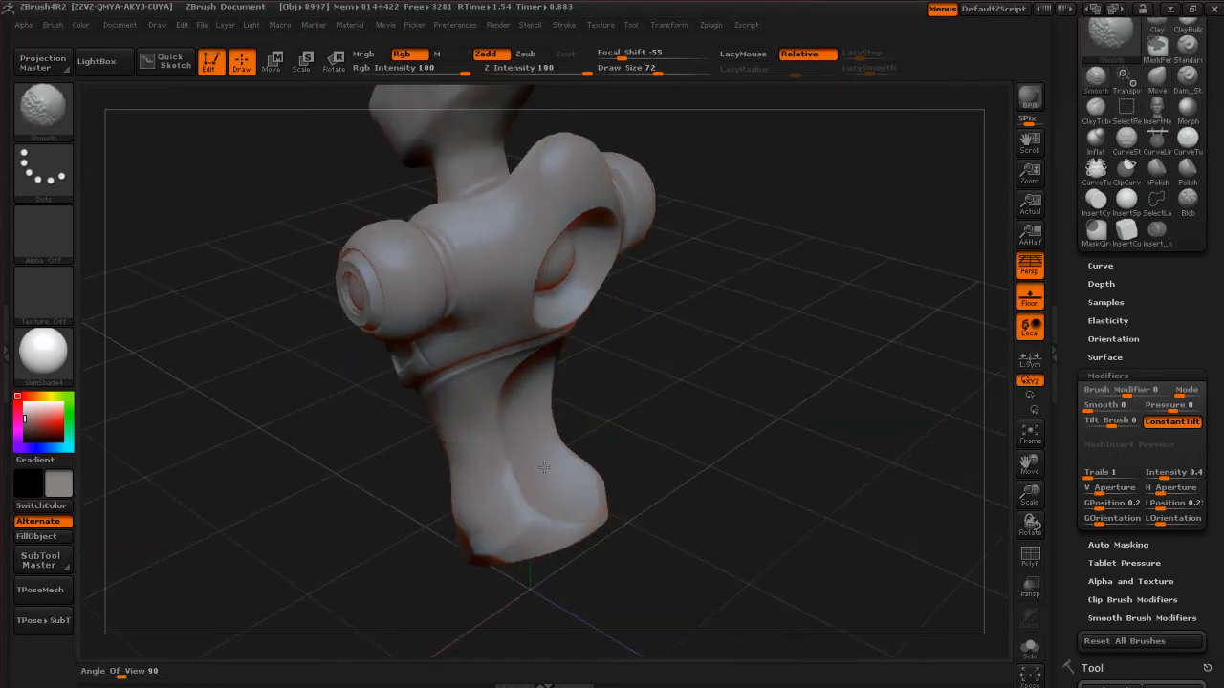
Smooth the front surface near the pointed lower end of the figure.
mouse_move(727, 404)
mouse_down()
mouse_move(650, 386)
mouse_move(761, 360)
mouse_move(680, 404)
mouse_up()
shift+drag(506, 558, 508, 535)
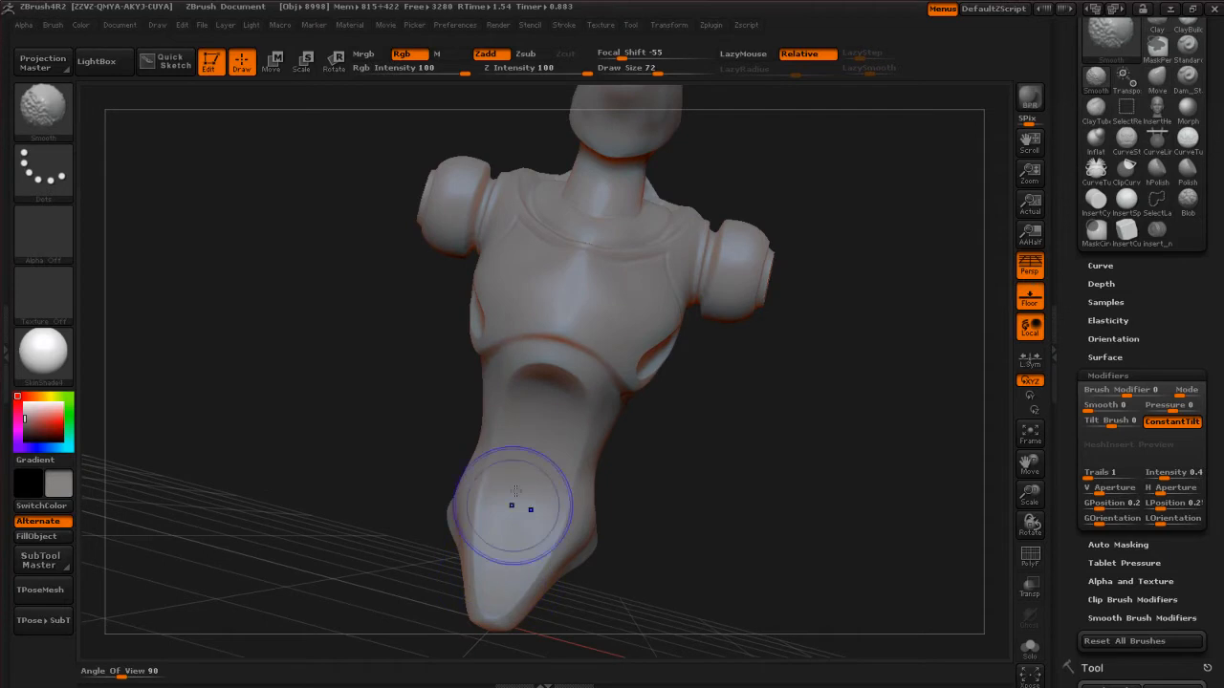
mouse_move(756, 473)
mouse_down()
mouse_move(774, 394)
mouse_move(846, 420)
mouse_up()
drag(847, 374, 779, 375)
Select the insert_mechanicalElbowJoint brush again from the insert brushes.
key(b)
key(i)
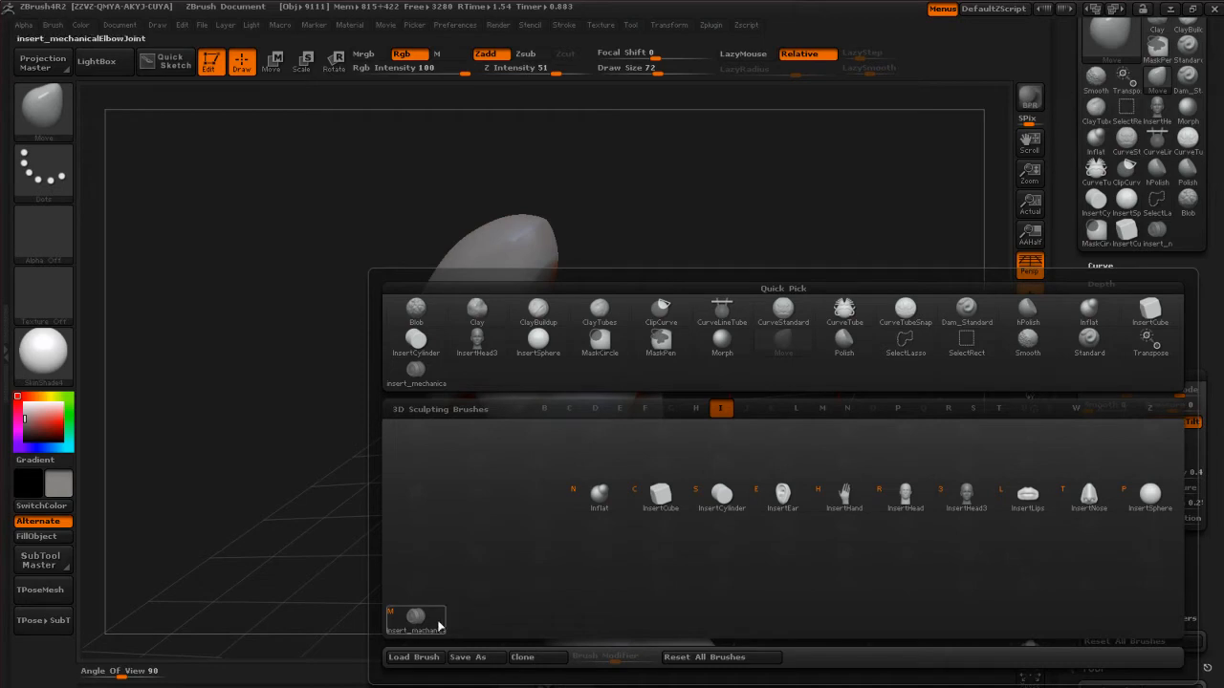
mouse_move(420, 626)
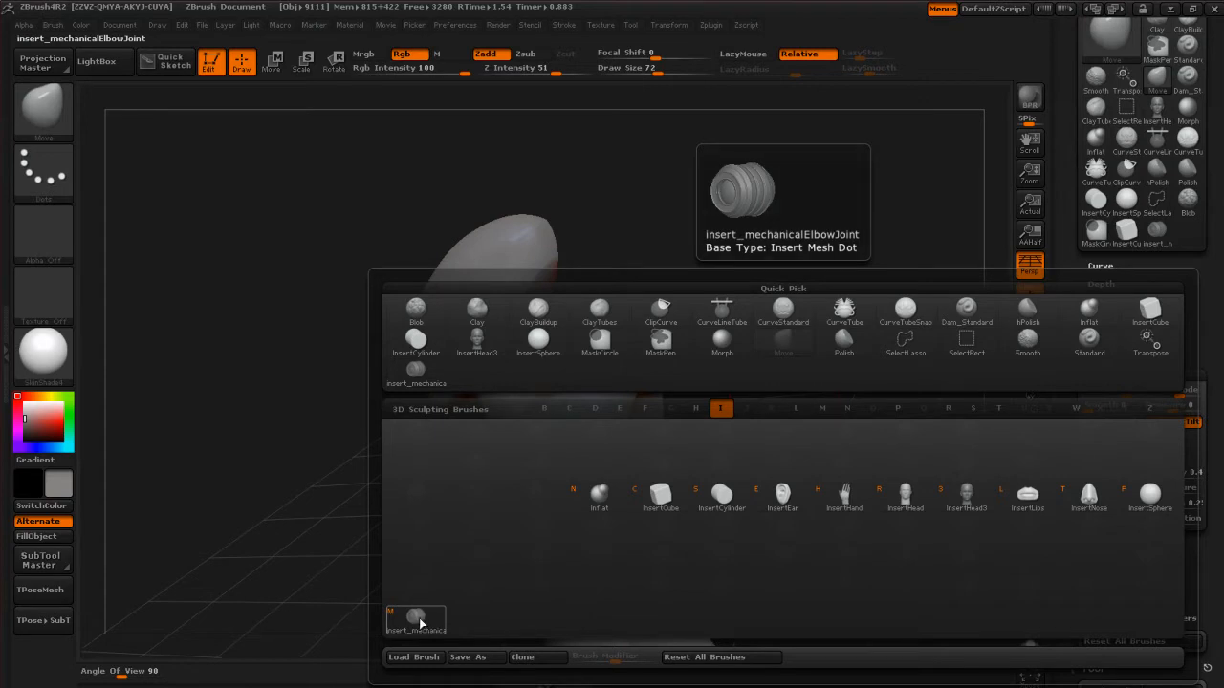
click(426, 624)
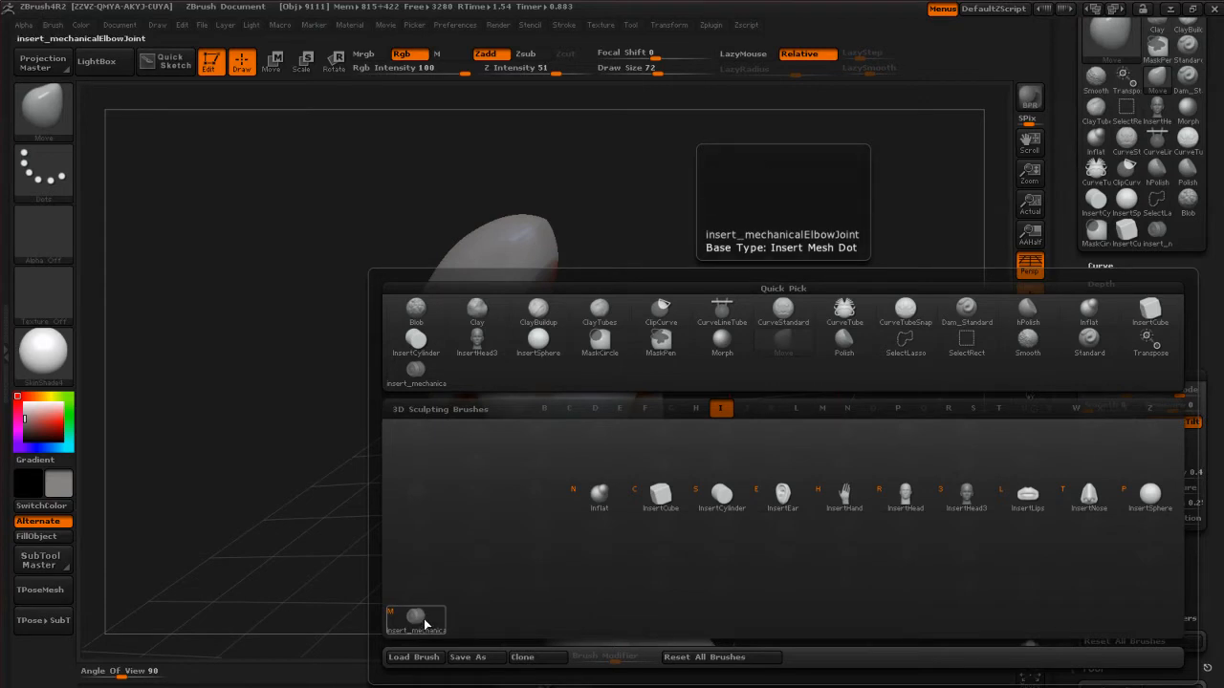
Insert a mechanical elbow joint on the back of the figure's head and move it closer to the surface.
mouse_move(774, 448)
mouse_down()
mouse_move(860, 459)
mouse_move(822, 373)
mouse_move(861, 478)
mouse_move(758, 458)
mouse_move(778, 437)
mouse_move(751, 426)
mouse_move(757, 449)
mouse_move(783, 377)
mouse_move(786, 199)
mouse_move(780, 411)
mouse_up()
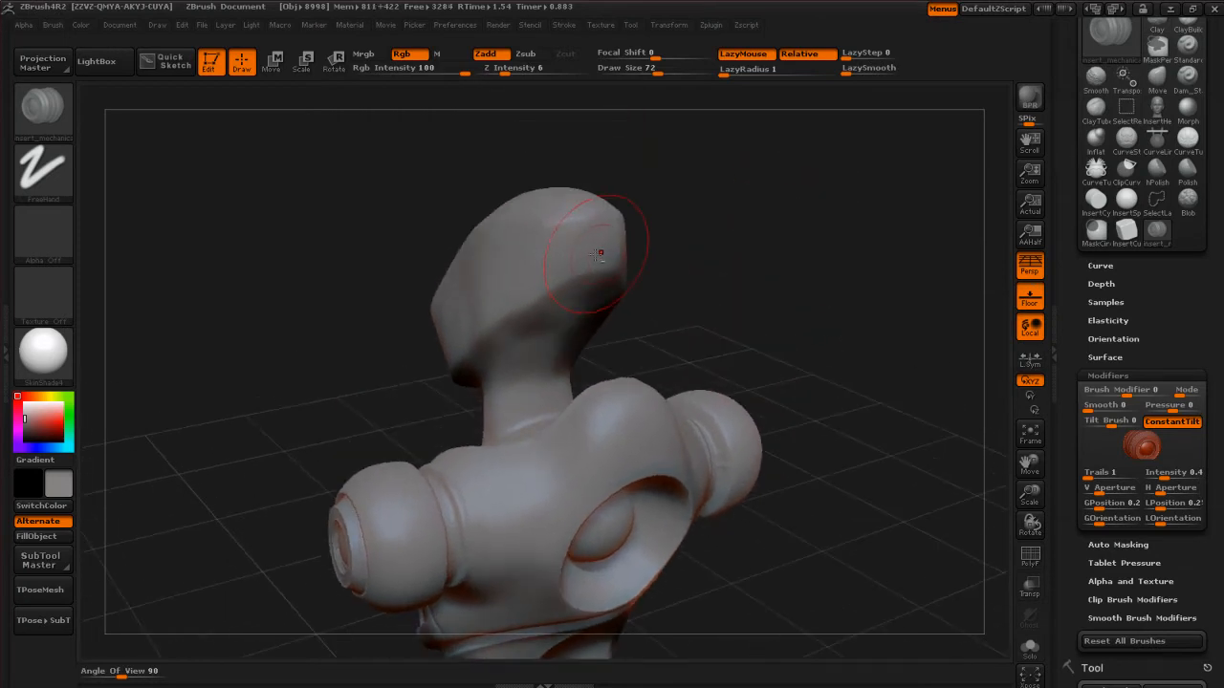
drag(612, 269, 628, 277)
mouse_move(702, 303)
mouse_down()
mouse_move(743, 290)
mouse_move(713, 289)
mouse_up()
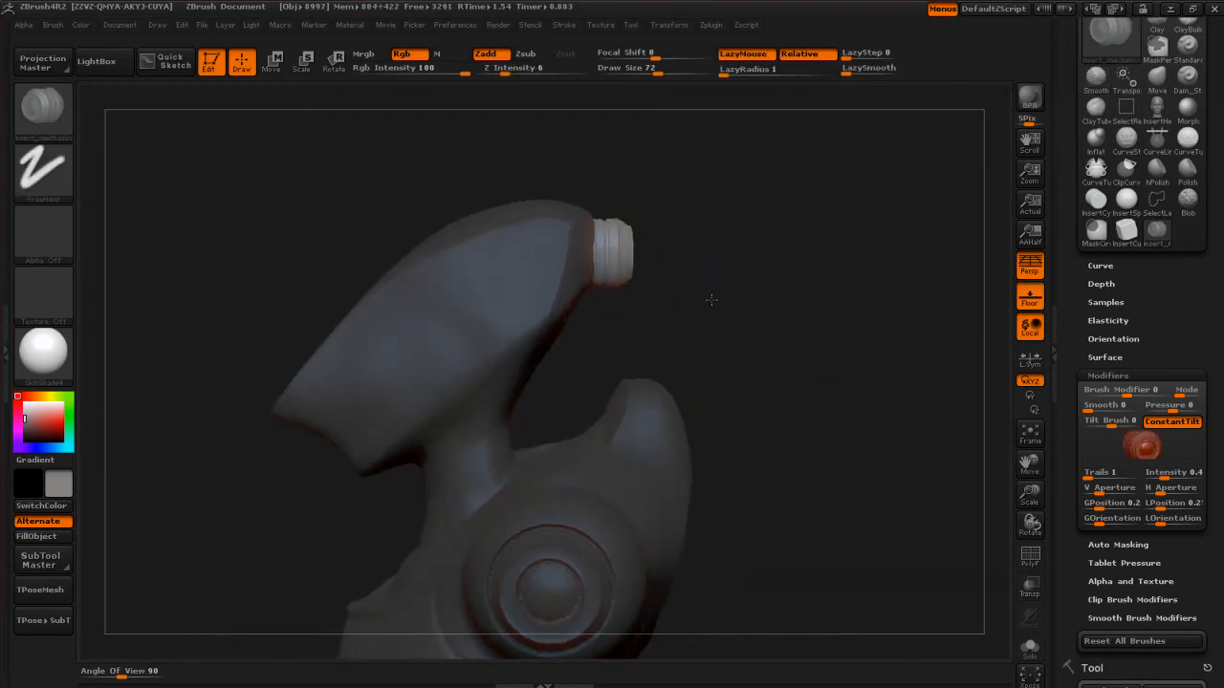
click(275, 69)
drag(605, 255, 819, 259)
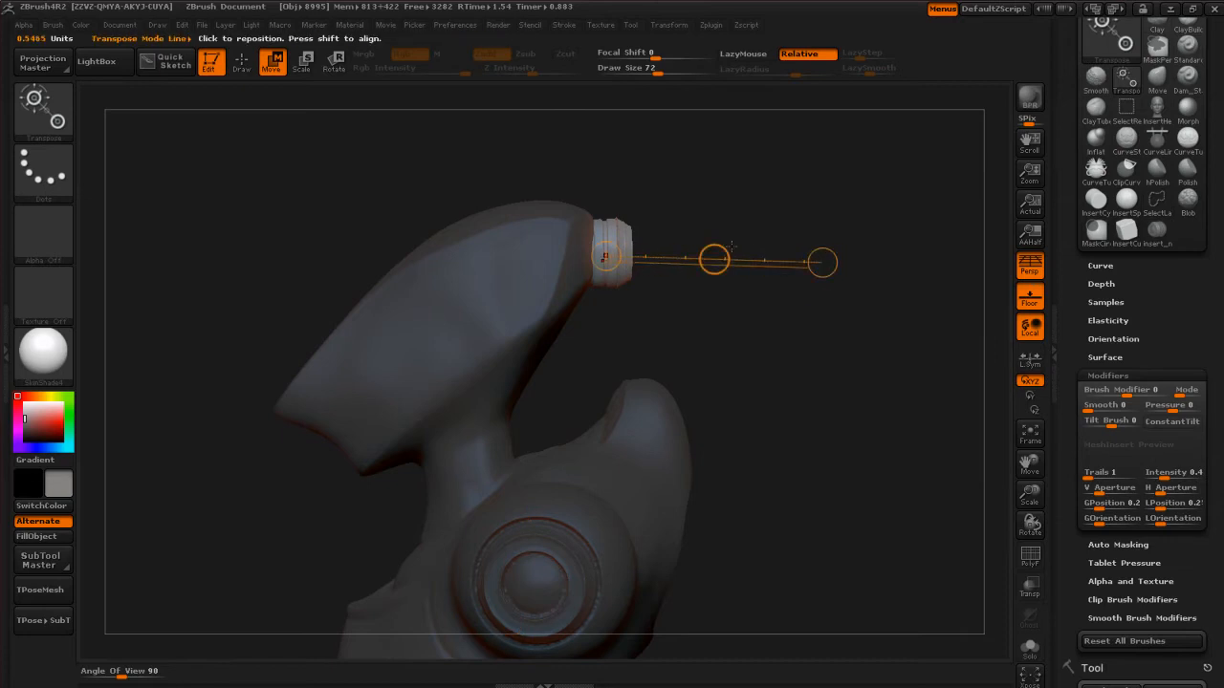
drag(710, 257, 722, 248)
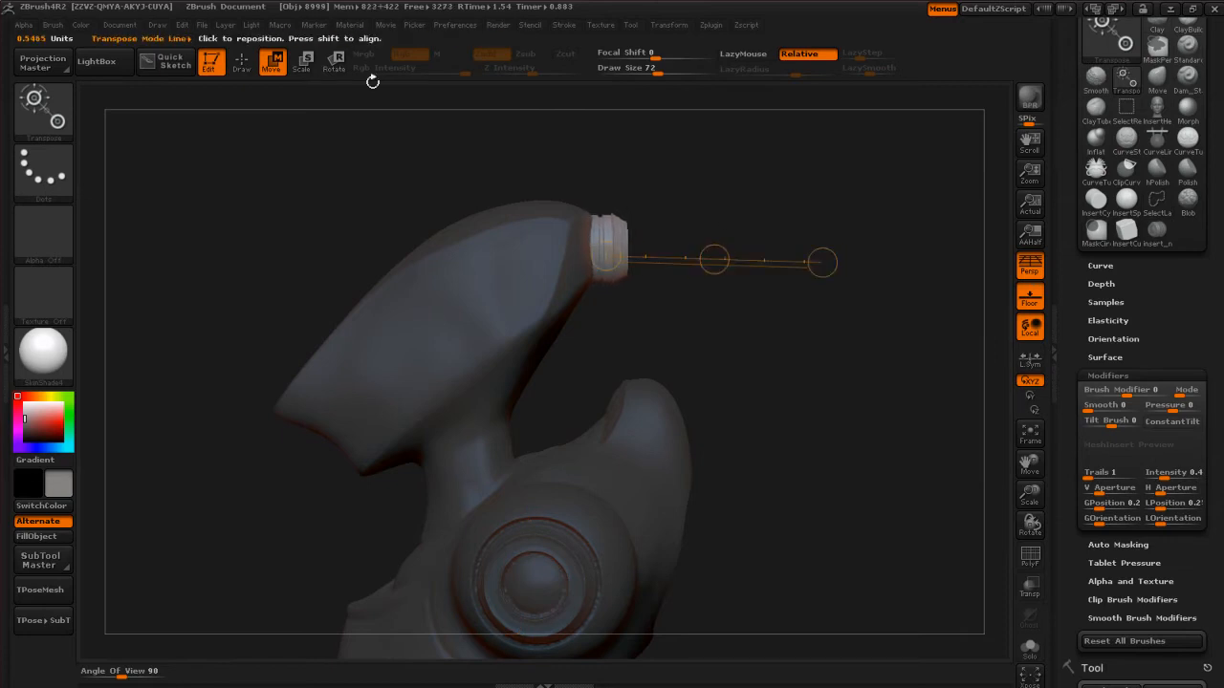
Rotate the inserted joint so it tilts to follow the slope at the back of the head.
click(333, 63)
drag(821, 261, 819, 246)
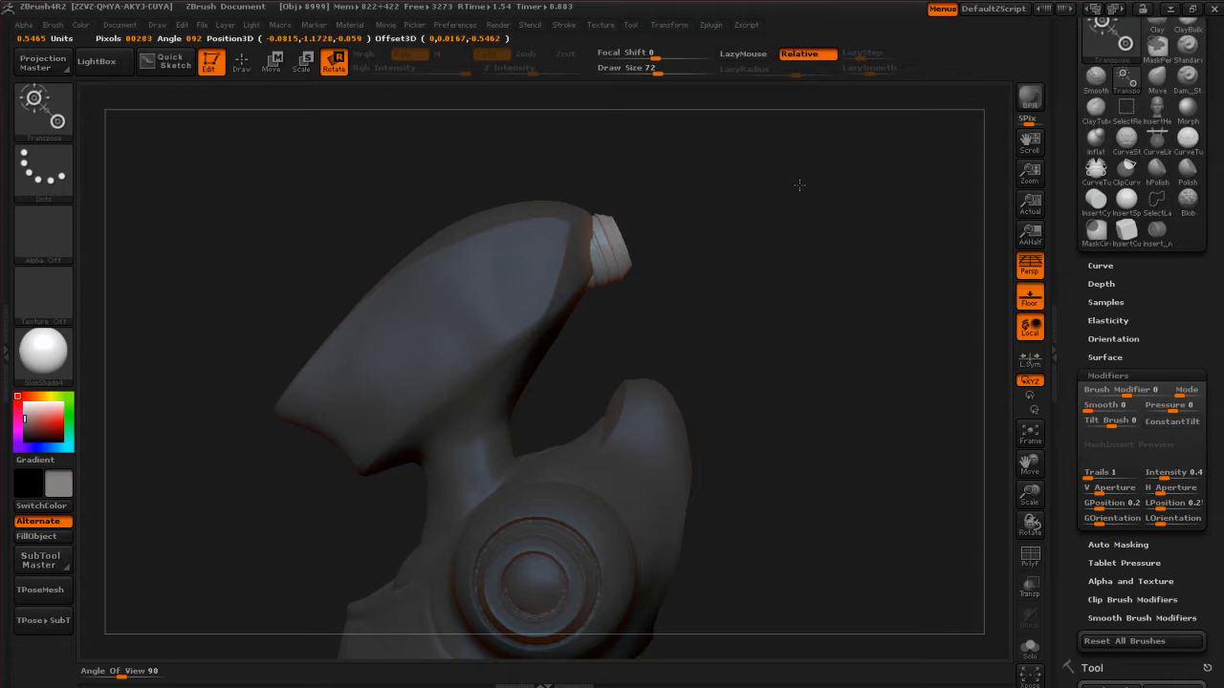
drag(794, 309, 812, 335)
Move the tilted joint inward so it sinks into the back of the head.
click(273, 64)
drag(715, 259, 709, 260)
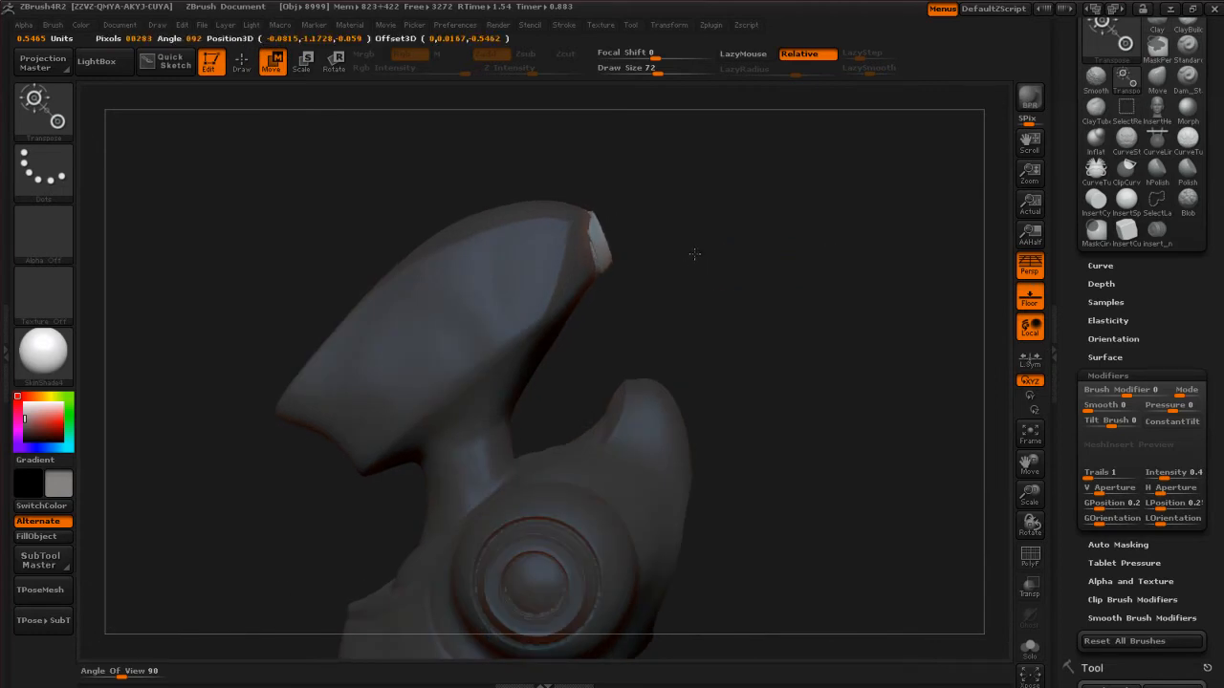
drag(694, 257, 693, 259)
mouse_move(760, 339)
mouse_down()
mouse_move(770, 293)
mouse_move(773, 319)
mouse_up()
drag(704, 265, 709, 269)
drag(768, 336, 750, 306)
drag(704, 265, 574, 258)
Clear the mask and remesh the DynaMesh to carve the joint's shape out of the back of the head.
mouse_move(766, 324)
mouse_down()
mouse_move(817, 325)
mouse_move(899, 463)
mouse_up()
mouse_move(833, 418)
ctrl+mouse_down()
mouse_move(866, 485)
mouse_move(861, 507)
mouse_move(875, 420)
mouse_move(831, 355)
mouse_move(883, 377)
mouse_move(881, 359)
mouse_move(858, 385)
mouse_move(829, 391)
mouse_move(842, 375)
mouse_move(814, 408)
mouse_move(777, 267)
ctrl+mouse_up()
mouse_move(792, 327)
mouse_down()
mouse_move(820, 325)
mouse_move(760, 284)
mouse_move(732, 363)
mouse_move(767, 284)
mouse_move(799, 357)
mouse_move(775, 350)
mouse_move(813, 330)
mouse_move(780, 326)
mouse_move(800, 364)
mouse_move(817, 347)
mouse_move(802, 361)
mouse_up()
Select the InsertCylinder brush and place a cylinder over the recess in the back of the head, redrawing it once.
key(b)
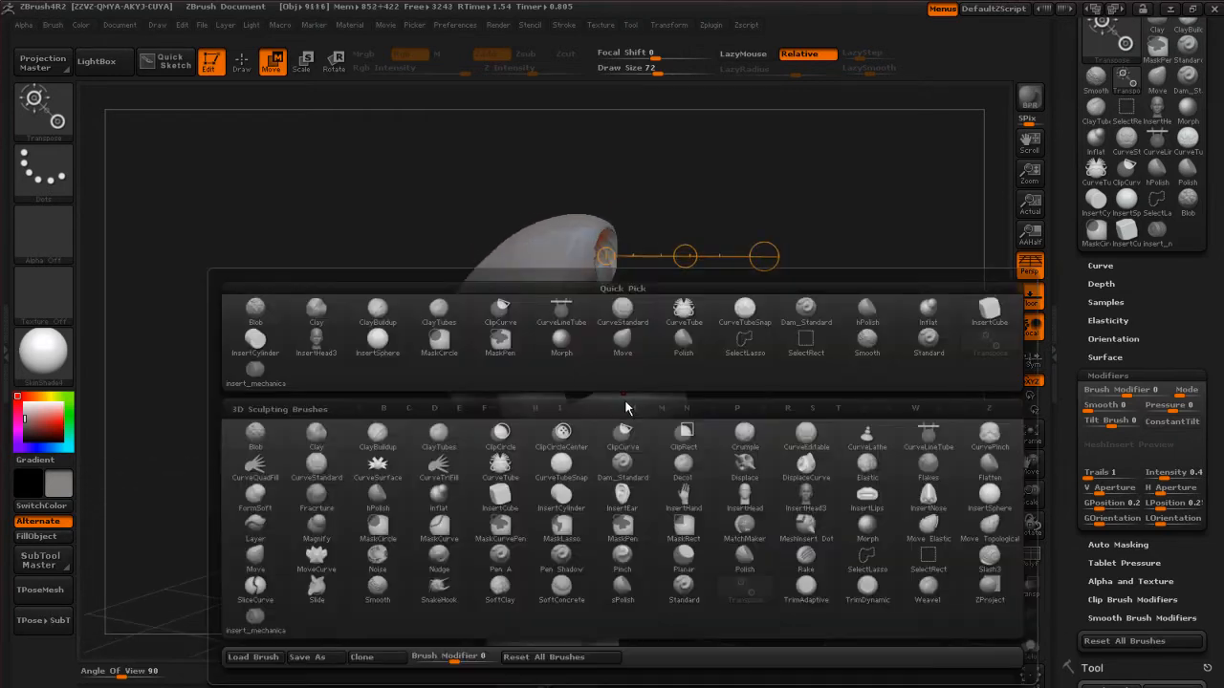
key(i)
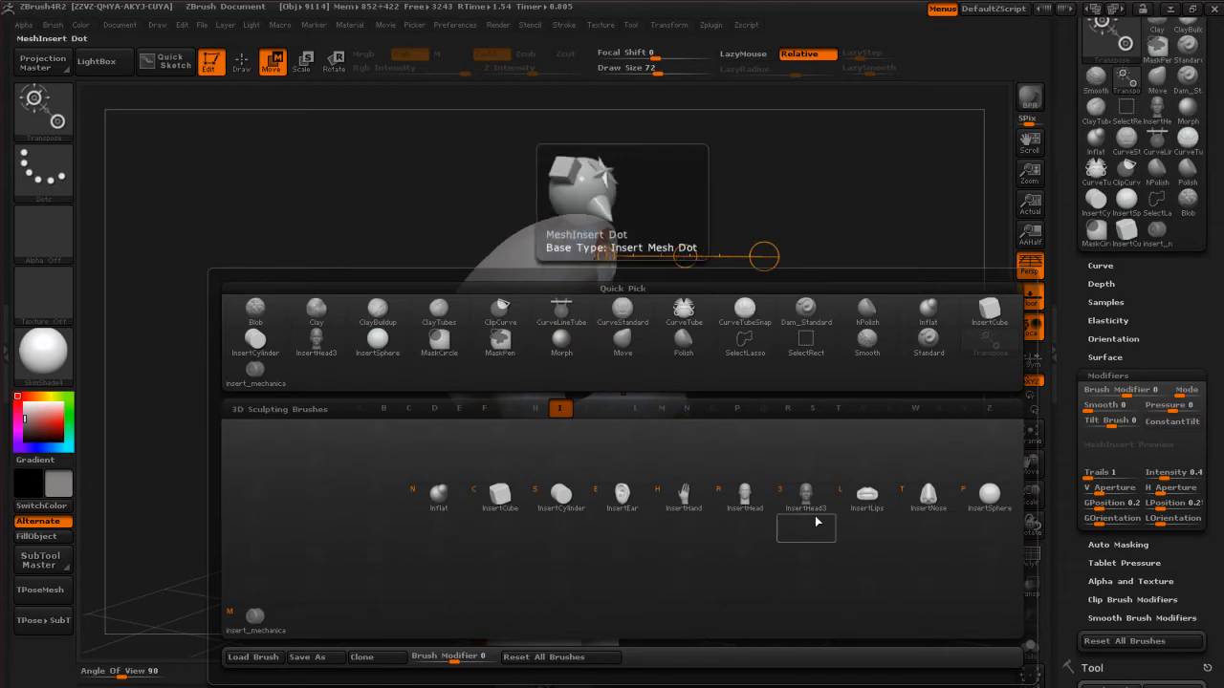
click(565, 497)
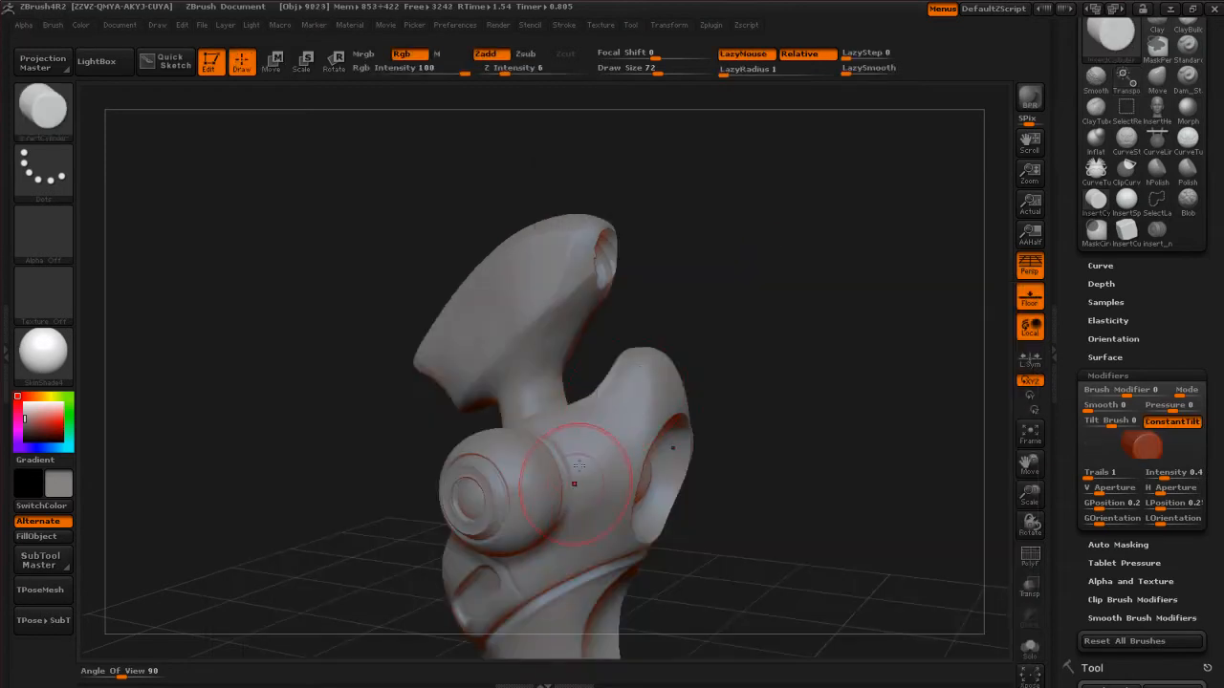
mouse_move(713, 266)
mouse_down()
mouse_move(697, 281)
mouse_move(707, 267)
mouse_up()
mouse_move(727, 220)
mouse_down()
mouse_move(631, 247)
mouse_move(639, 272)
mouse_up()
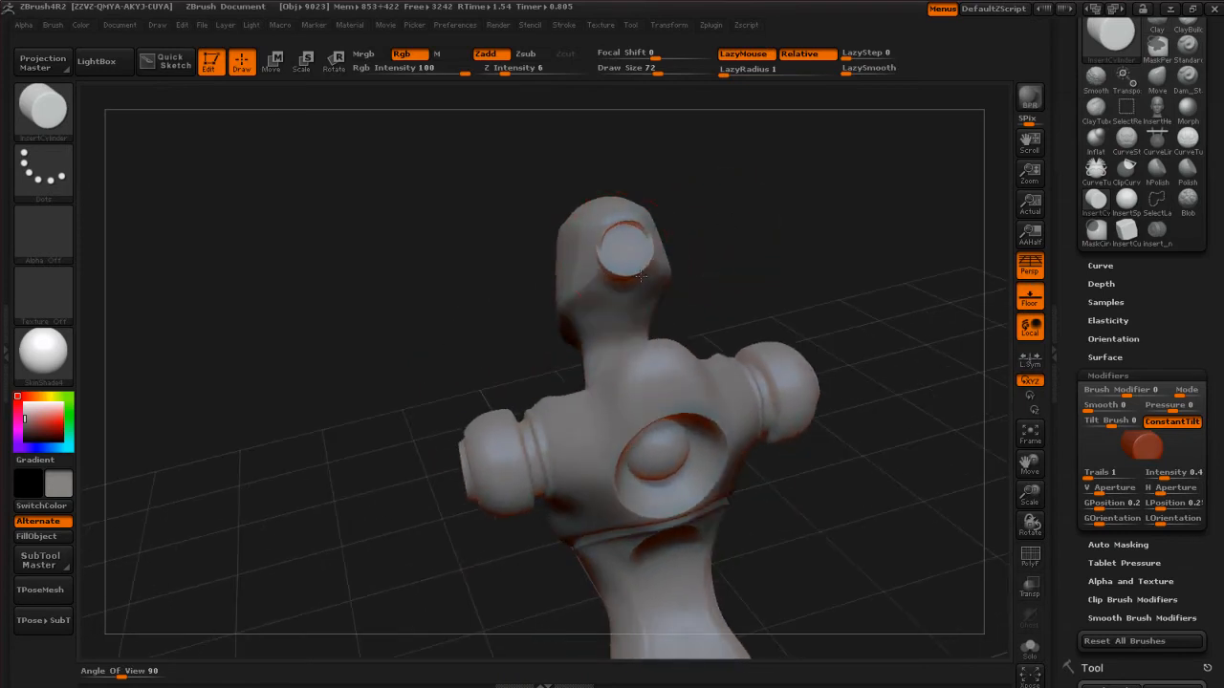
key(ctrl+z)
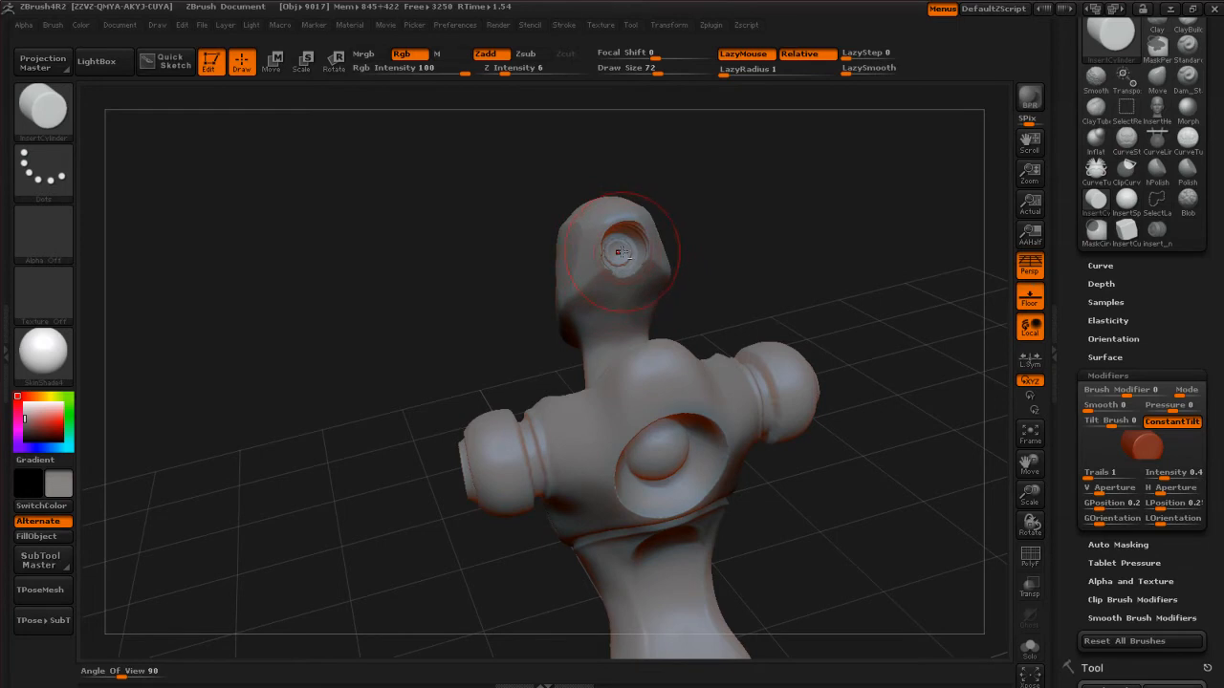
drag(622, 253, 632, 281)
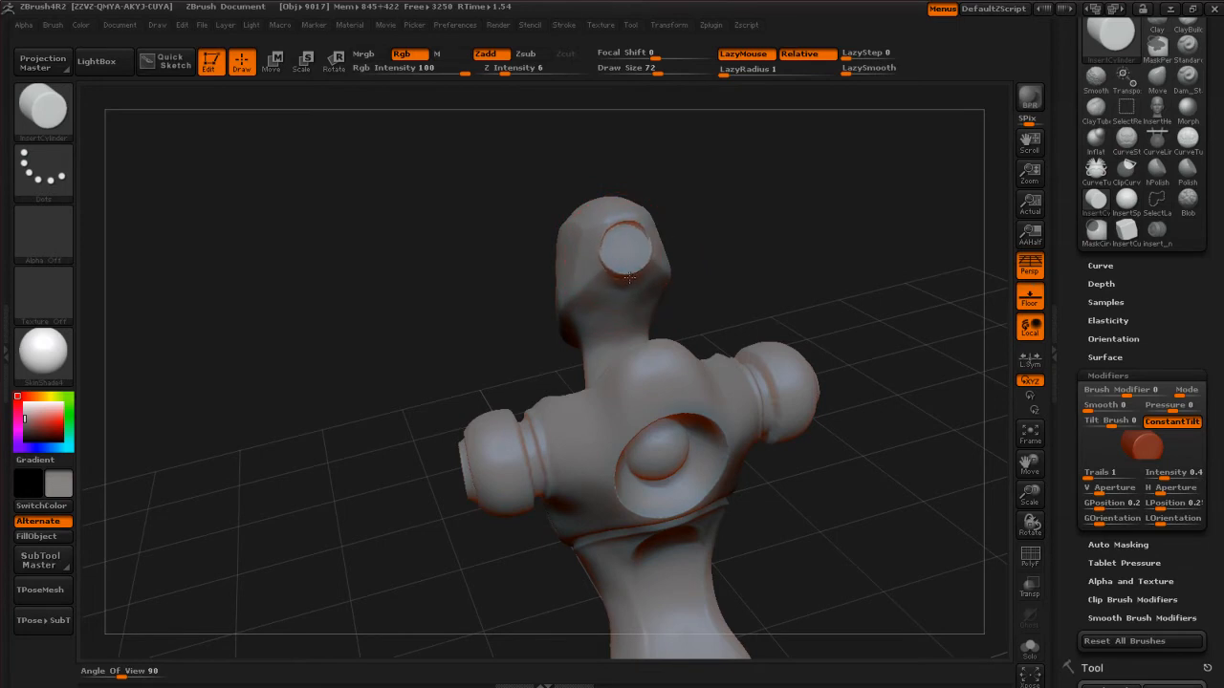
Move the cylinder into the recess and remesh to cut a clean round socket in the back of the head.
drag(713, 259, 748, 235)
click(274, 63)
drag(741, 277, 891, 506)
mouse_move(858, 420)
mouse_down()
mouse_move(820, 401)
mouse_move(873, 415)
mouse_up()
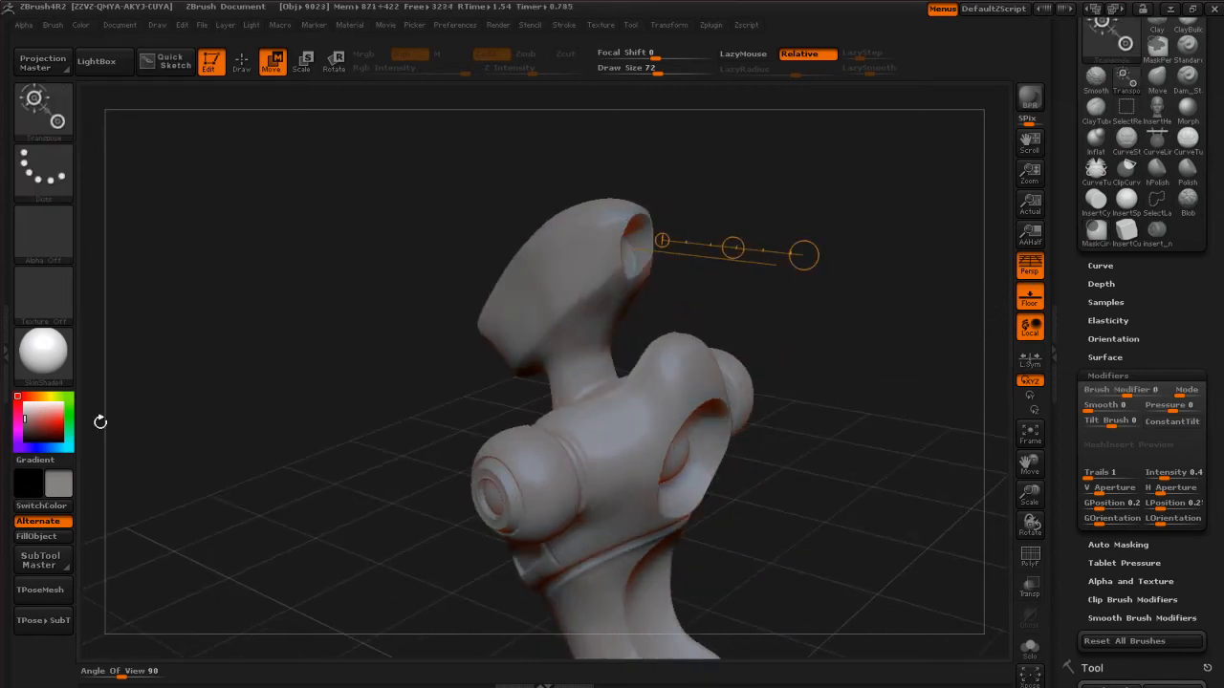
Select the insert_mechanicalElbowJoint brush and insert a joint inside the round socket at the back of the head.
key(b)
key(i)
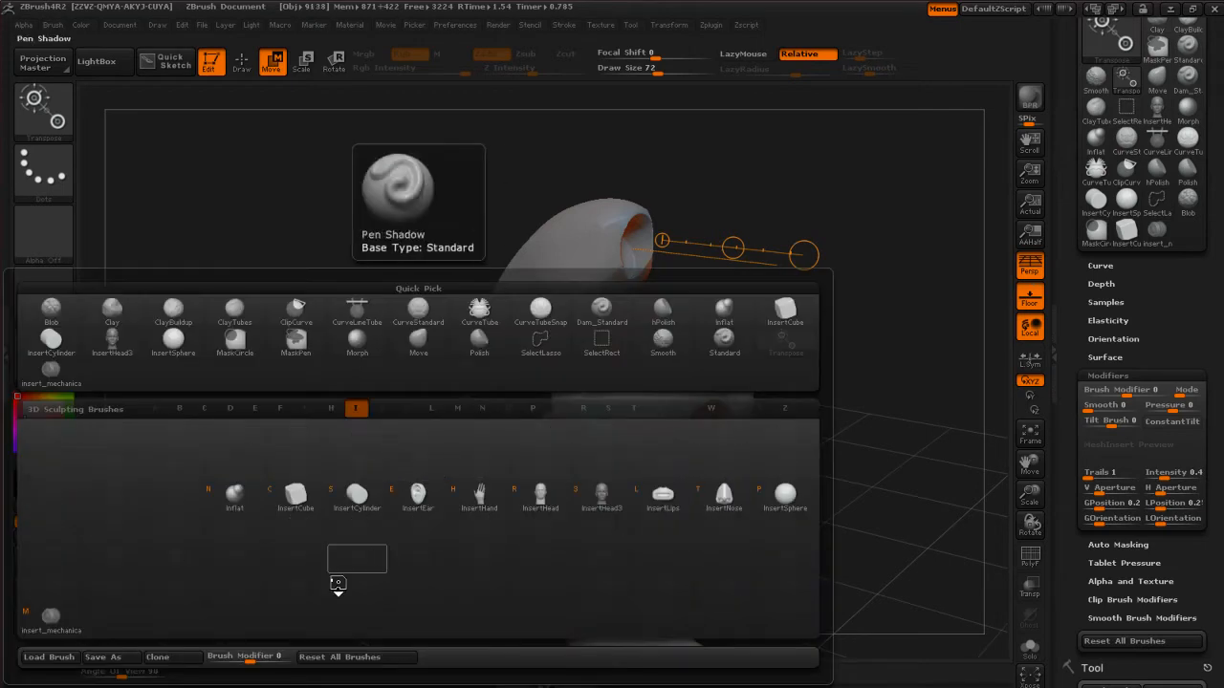
click(54, 622)
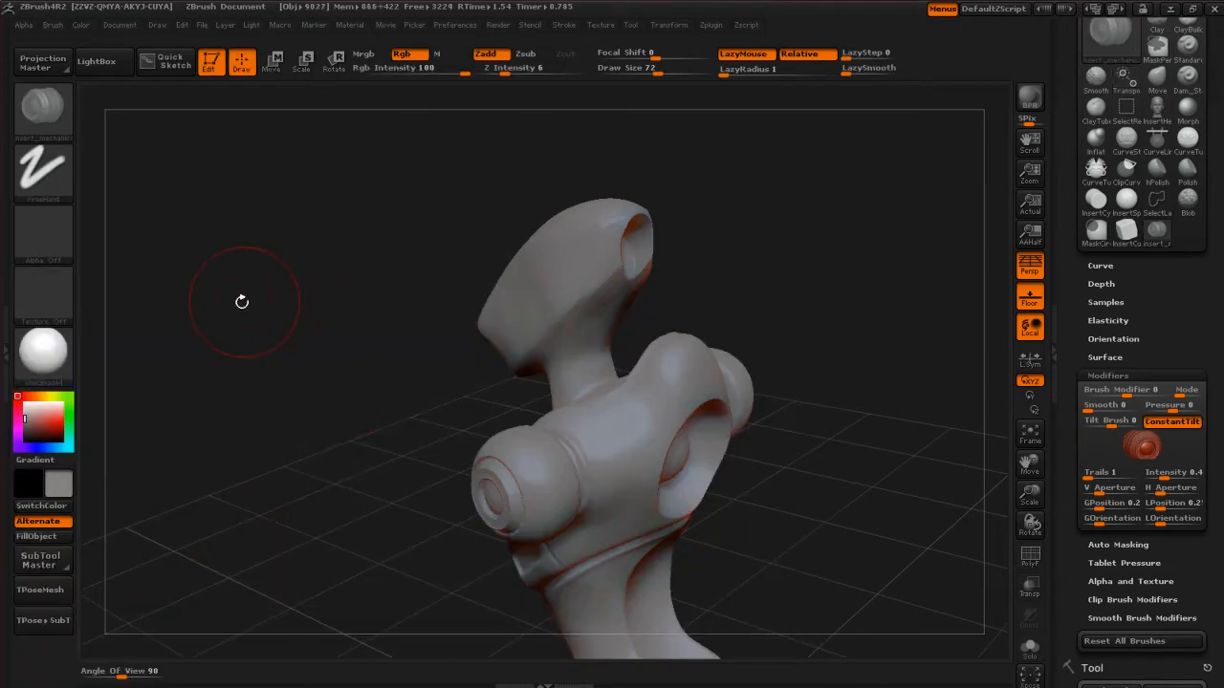
drag(749, 265, 633, 280)
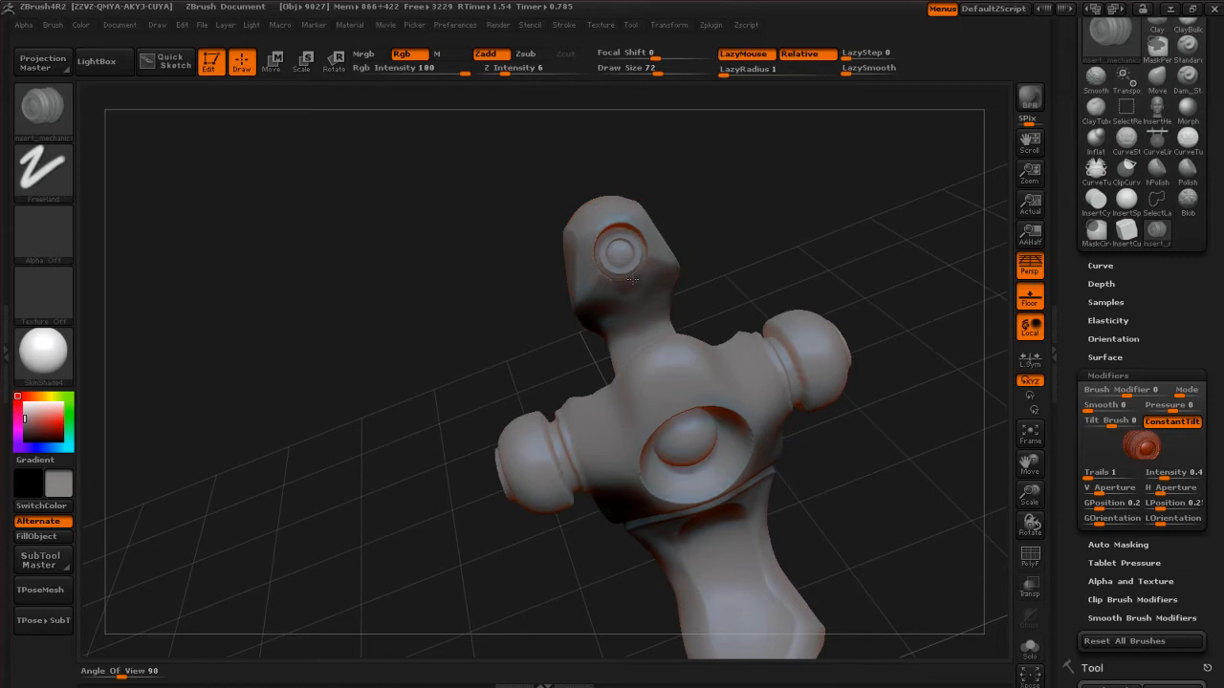
drag(740, 277, 785, 228)
Move the new joint outward until it protrudes from the socket at the back of the head.
key(w)
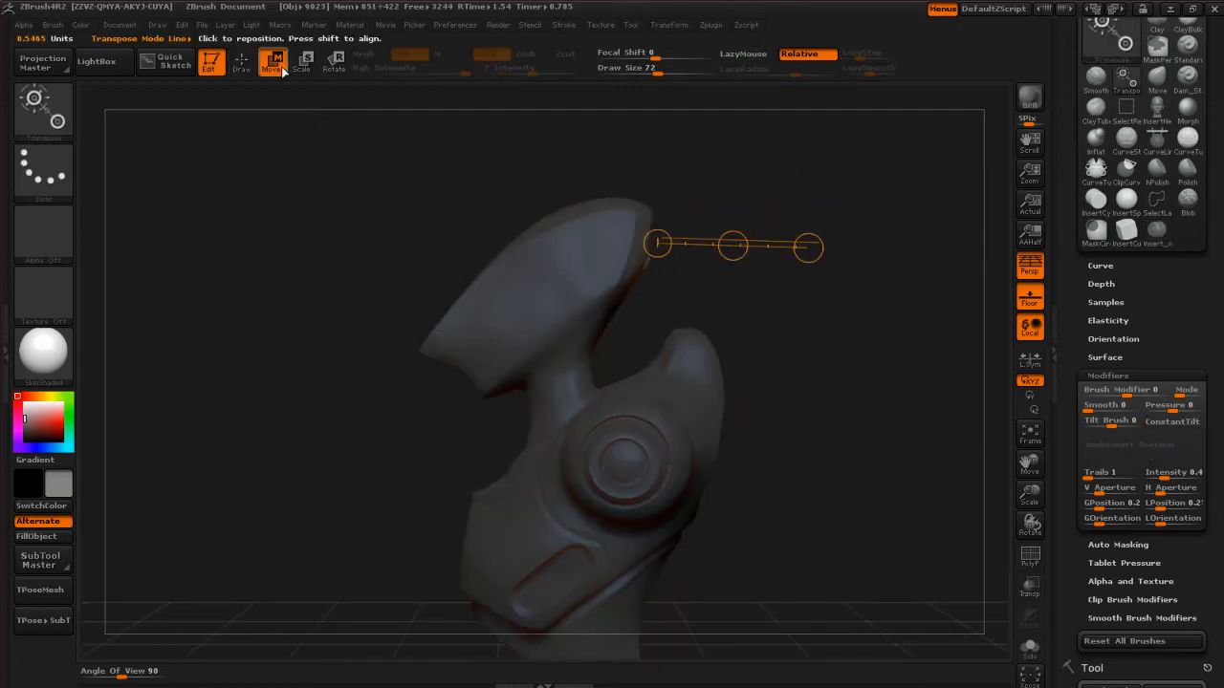
drag(763, 271, 737, 244)
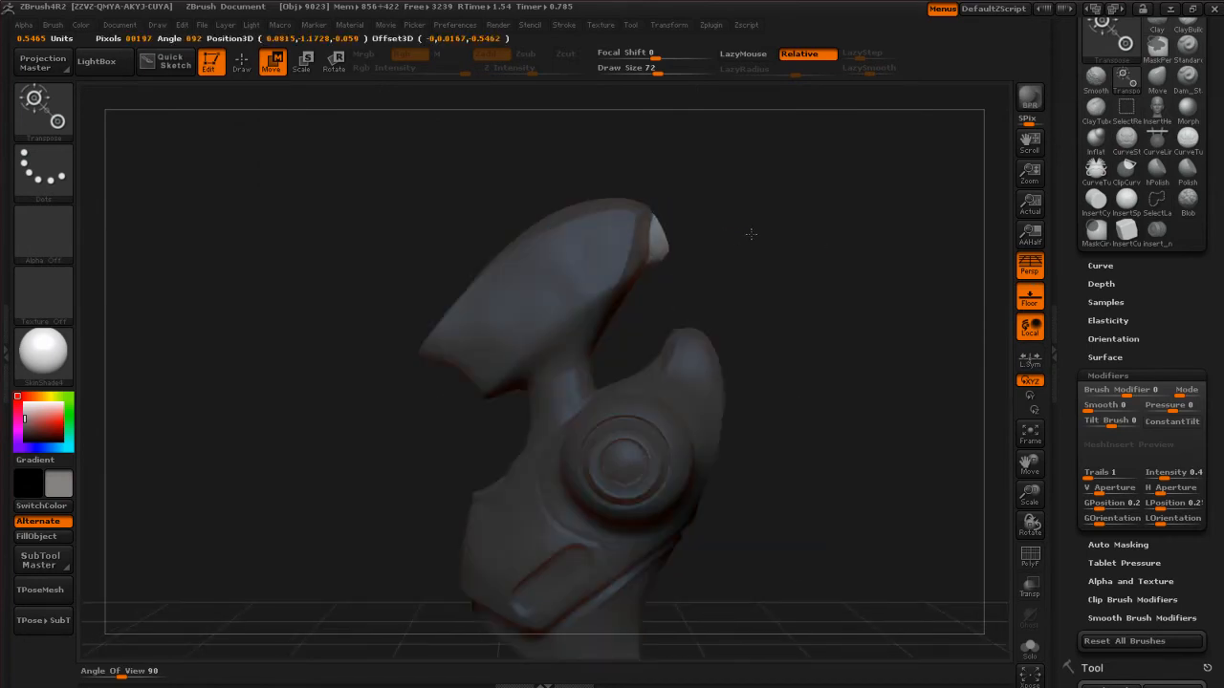
drag(779, 287, 809, 304)
drag(776, 240, 776, 241)
drag(809, 306, 790, 405)
Scale the joint to fit the round socket in the back of the head.
click(307, 72)
drag(818, 284, 819, 253)
drag(839, 334, 840, 329)
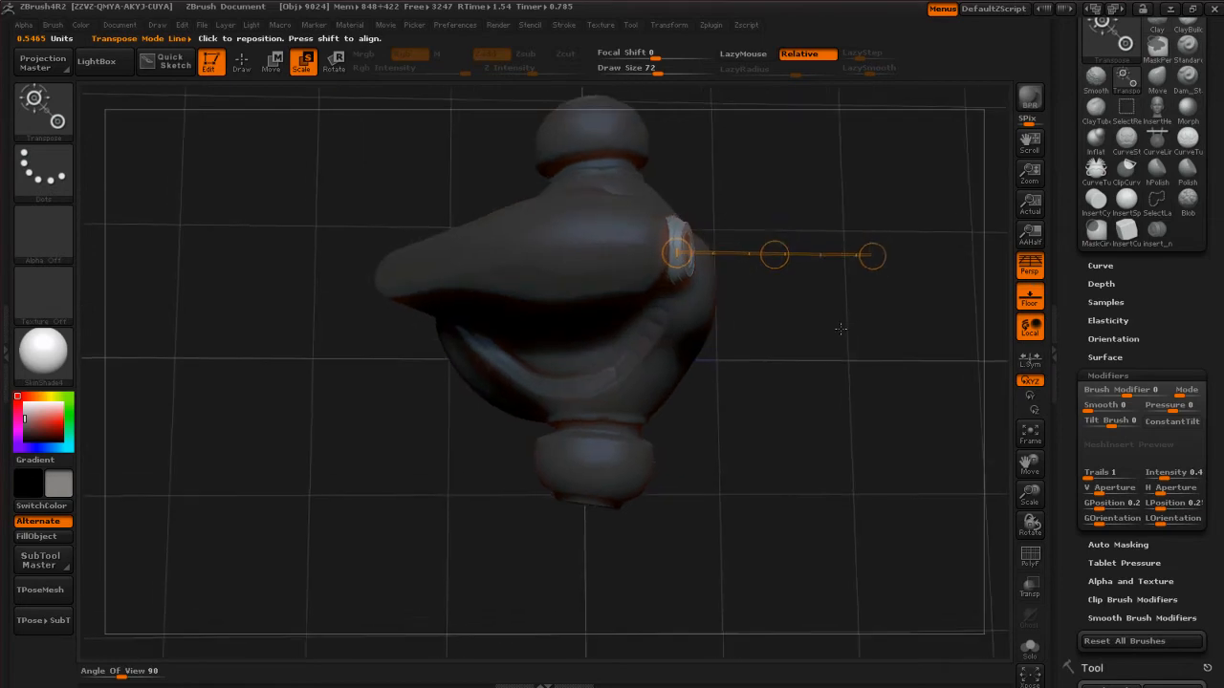
drag(877, 256, 879, 256)
drag(813, 274, 811, 275)
drag(822, 336, 768, 216)
drag(847, 170, 858, 163)
Adjust how far the scaled joint sticks out of the socket.
click(272, 66)
mouse_move(847, 246)
mouse_down()
mouse_move(844, 232)
mouse_move(868, 247)
mouse_up()
drag(762, 191, 765, 189)
drag(843, 233, 812, 179)
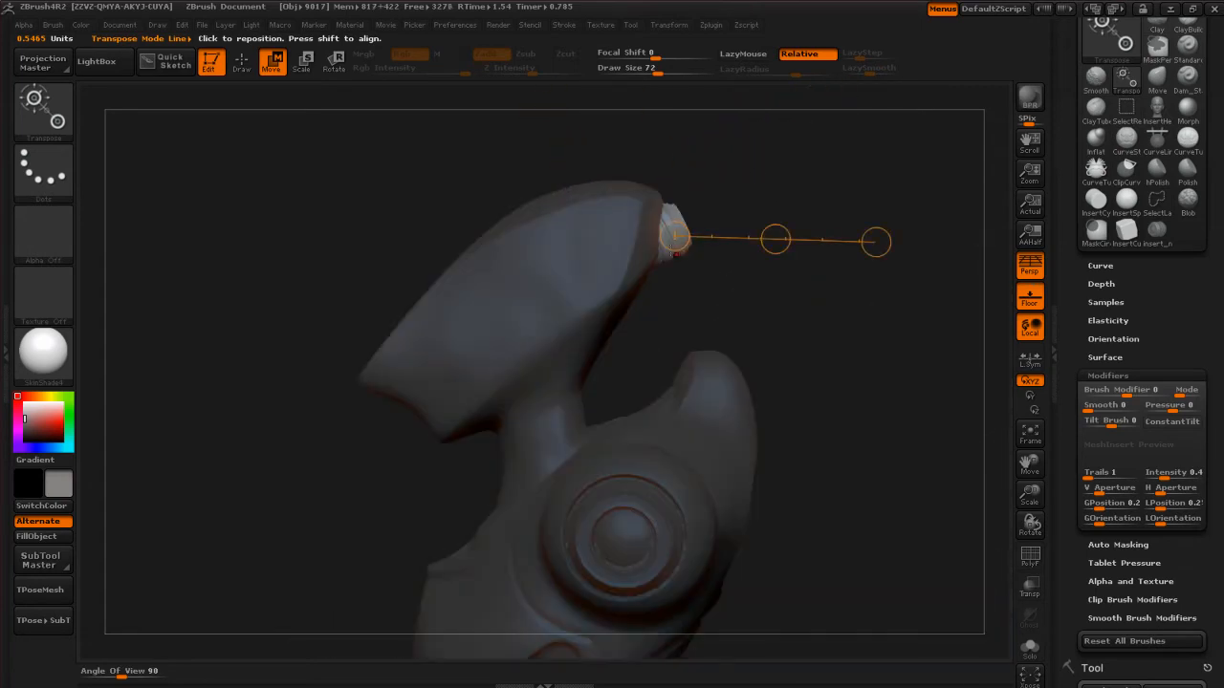
Try moving the joint along its axis in the socket and undo the last two changes.
drag(777, 238, 697, 262)
drag(671, 187, 630, 302)
drag(727, 281, 821, 501)
alt+drag(804, 316, 876, 393)
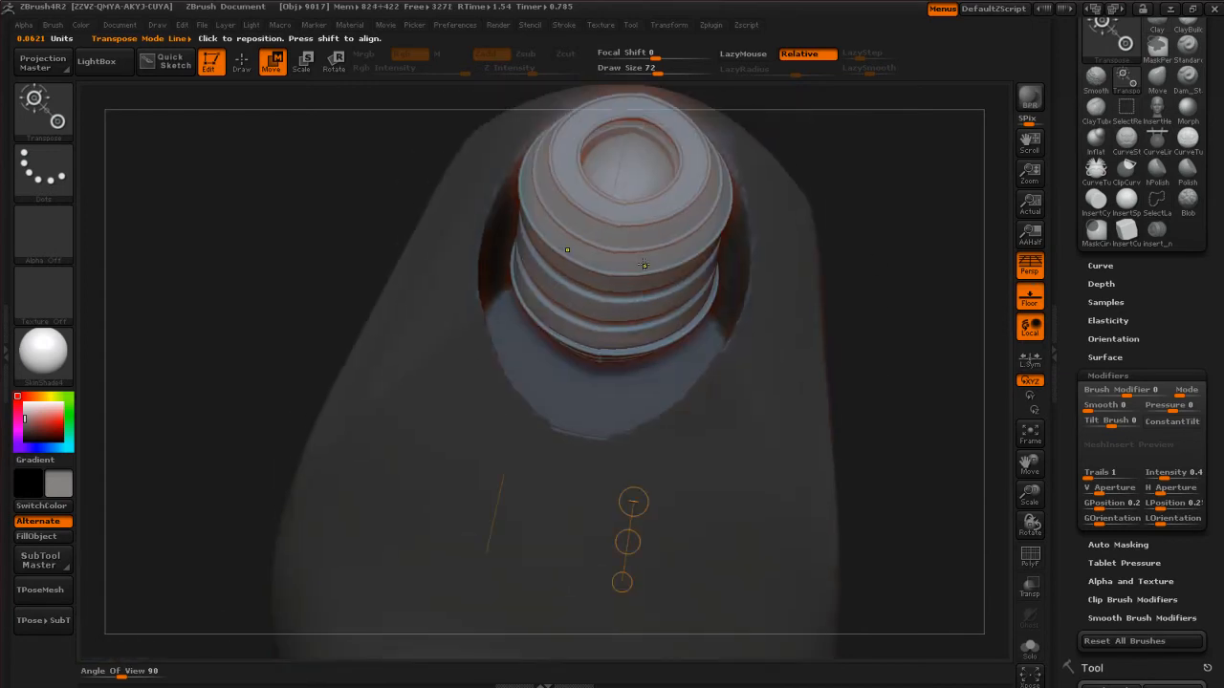
key(ctrl+z)
key(ctrl+z)
Enlarge the joint slightly so it fills more of the socket's width.
mouse_move(873, 294)
mouse_down()
mouse_move(870, 358)
mouse_move(814, 350)
mouse_move(819, 448)
mouse_move(800, 442)
mouse_up()
drag(671, 381, 671, 383)
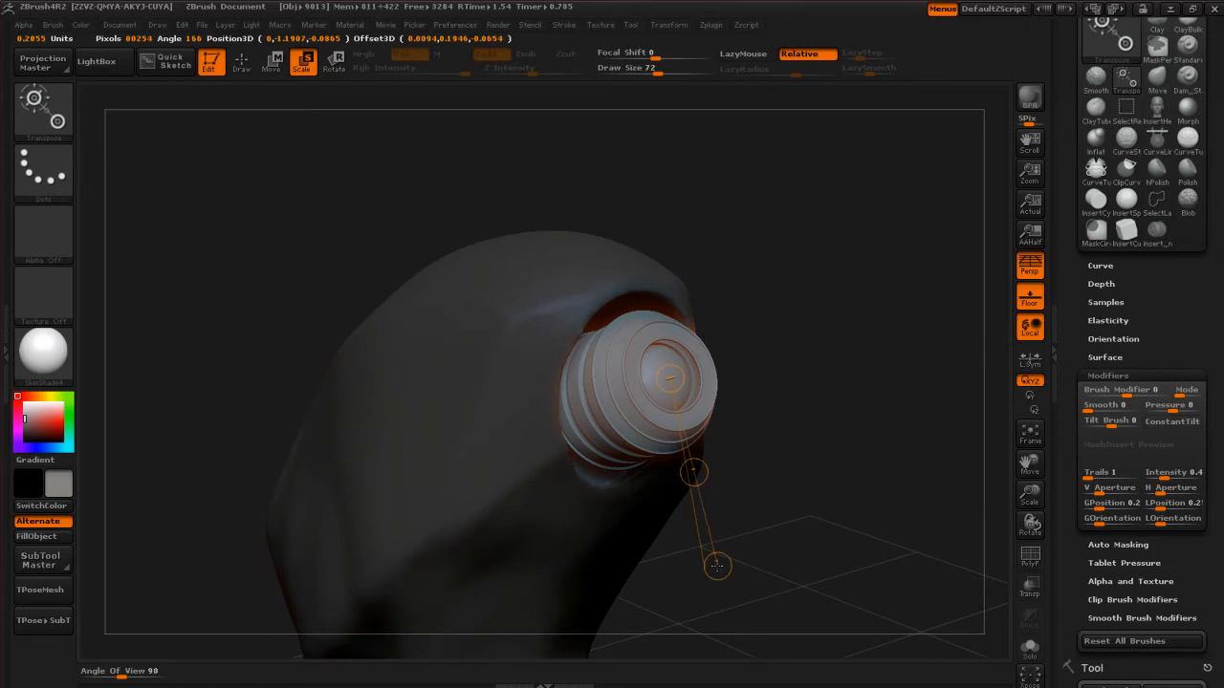
mouse_move(708, 569)
mouse_down()
mouse_move(704, 538)
mouse_move(708, 582)
mouse_up()
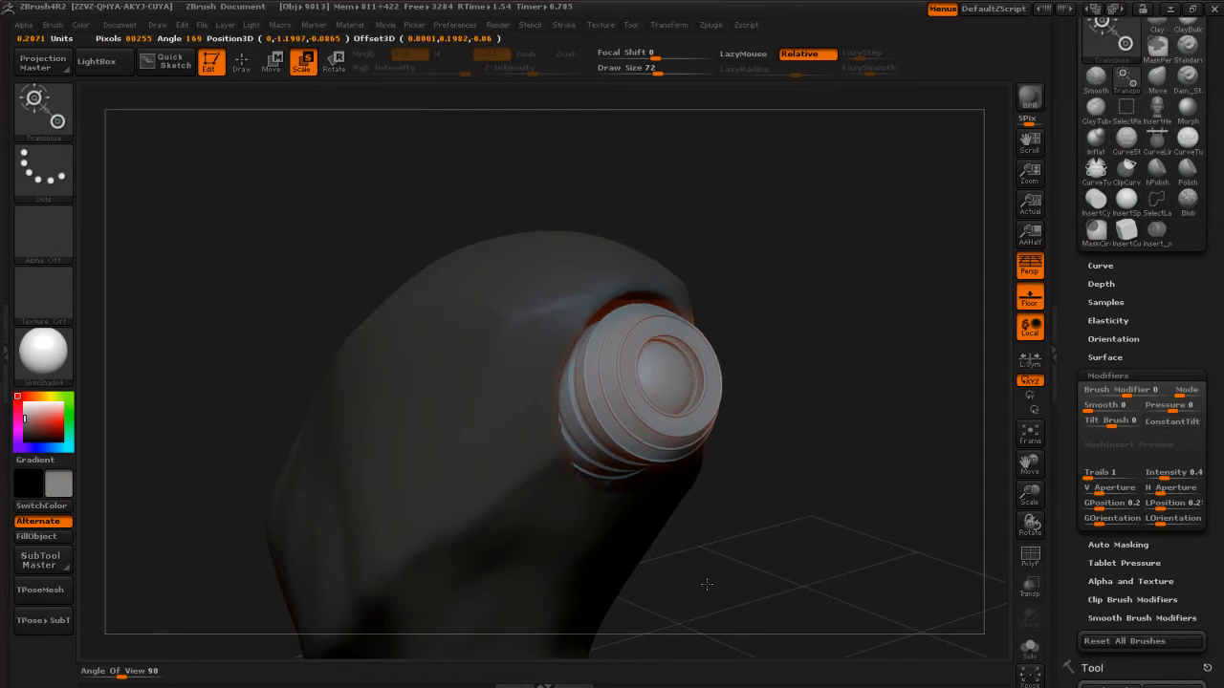
drag(813, 524, 768, 494)
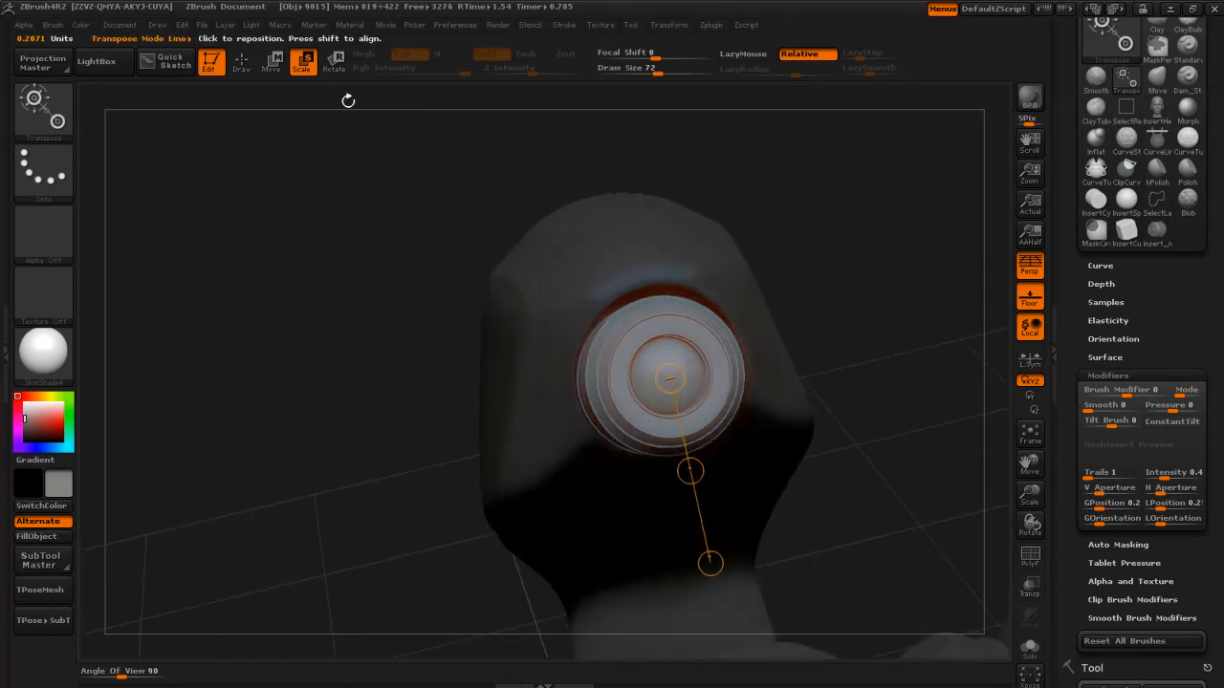
Align a transpose line with the joint's tilted axis and fine-tune the joint's position along it.
drag(690, 471, 723, 461)
drag(840, 398, 841, 255)
drag(668, 264, 661, 272)
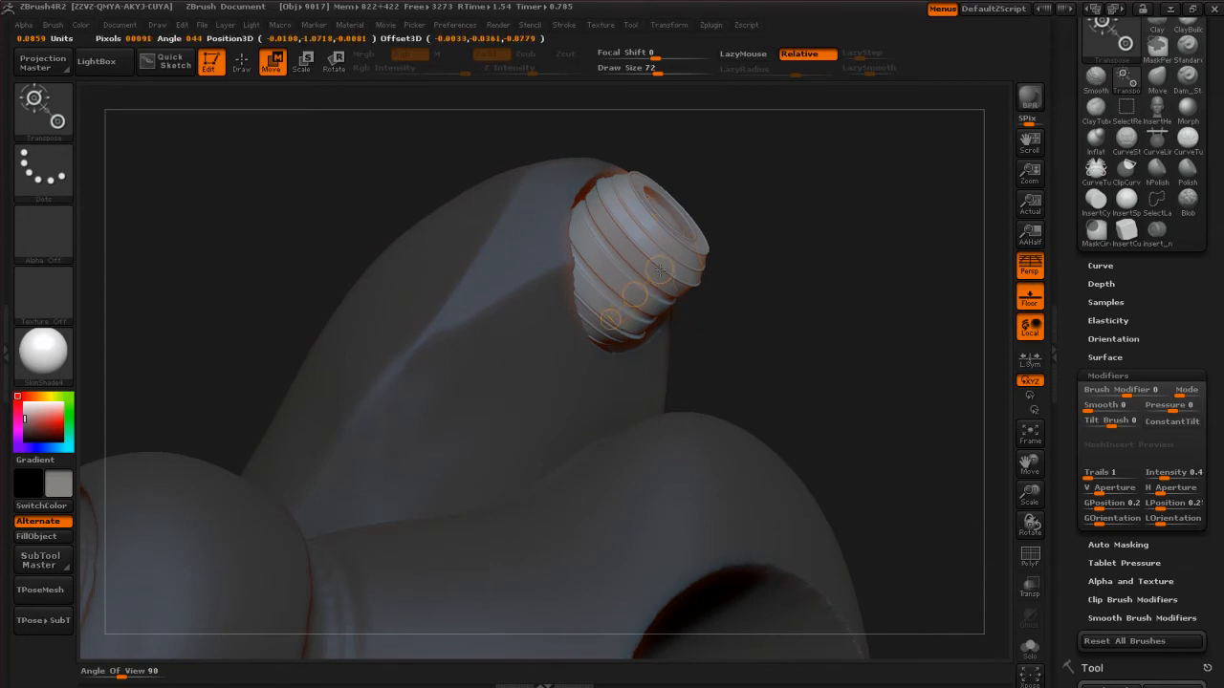
drag(662, 272, 662, 273)
mouse_move(785, 295)
mouse_down()
mouse_move(752, 320)
mouse_move(801, 332)
mouse_move(796, 310)
mouse_up()
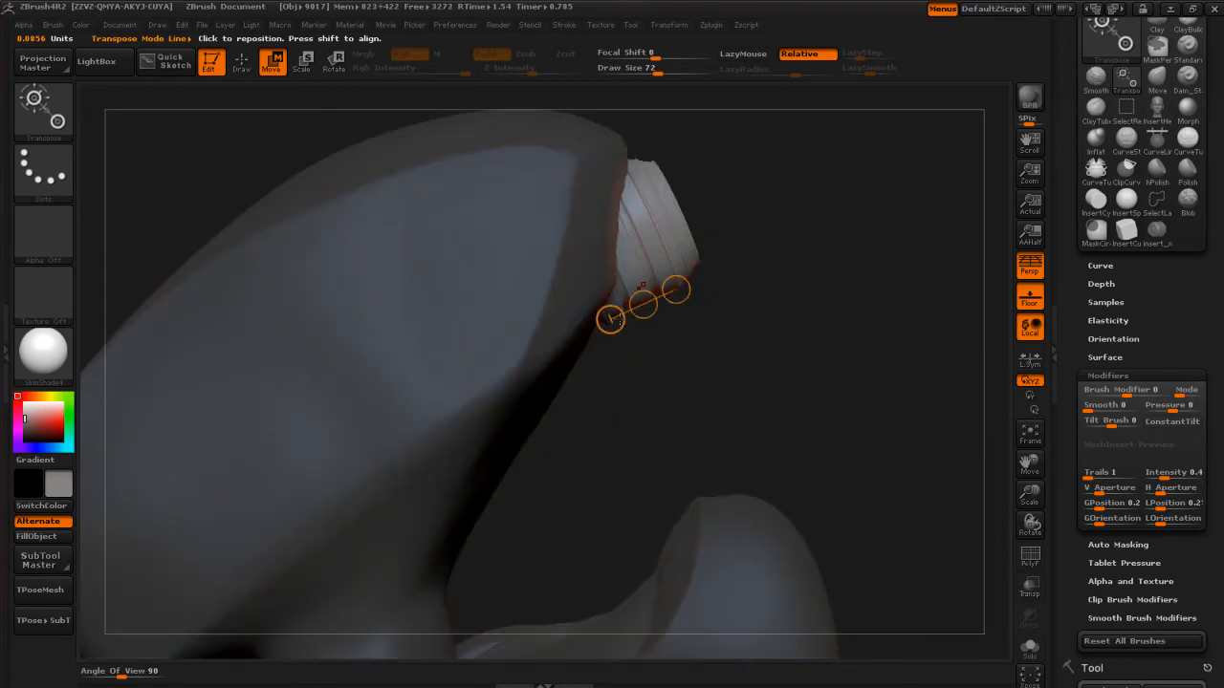
drag(687, 285, 721, 277)
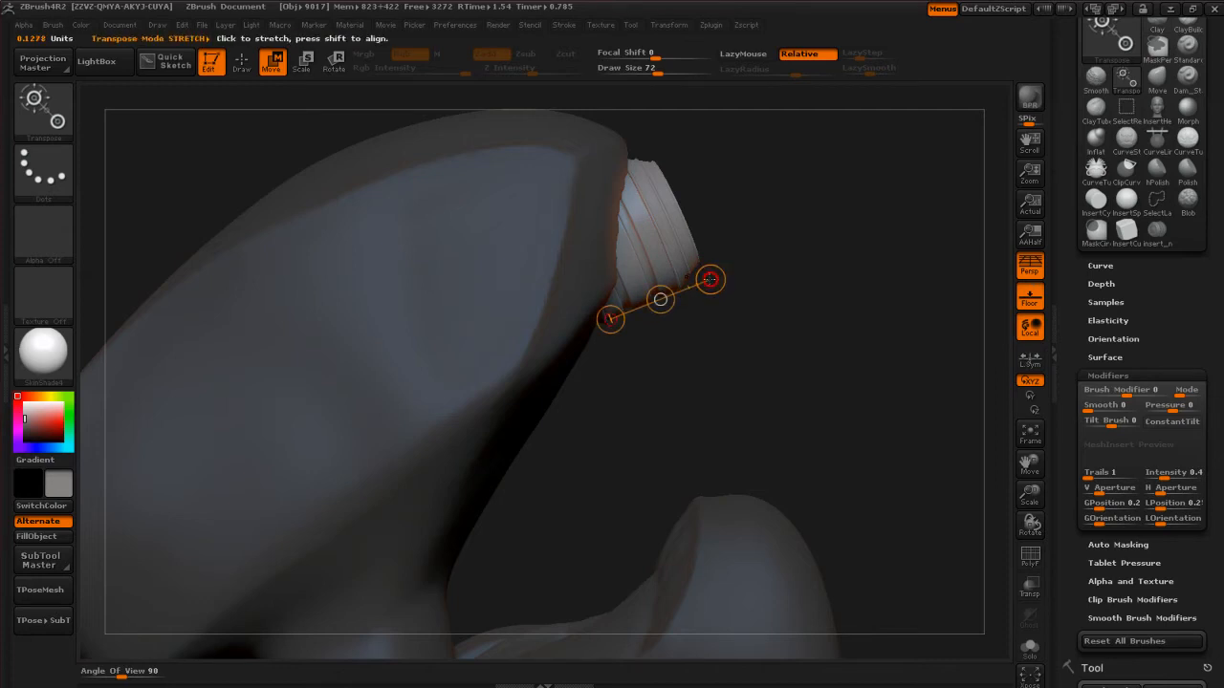
drag(604, 326, 530, 363)
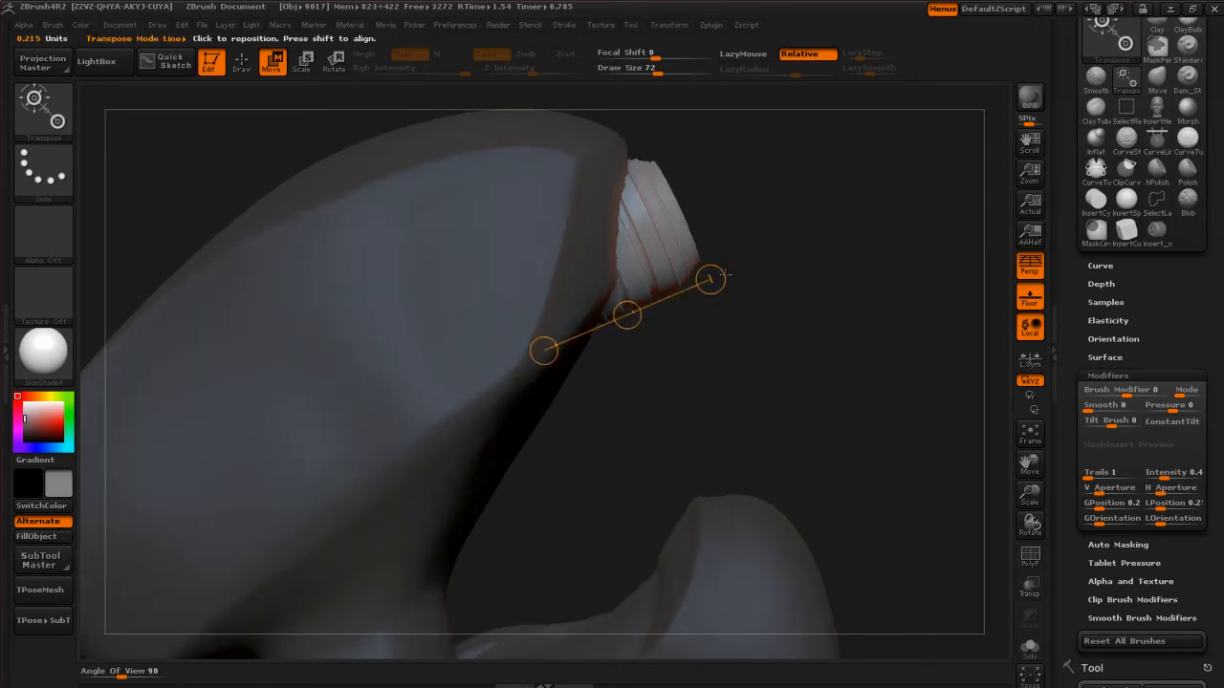
drag(724, 276, 725, 275)
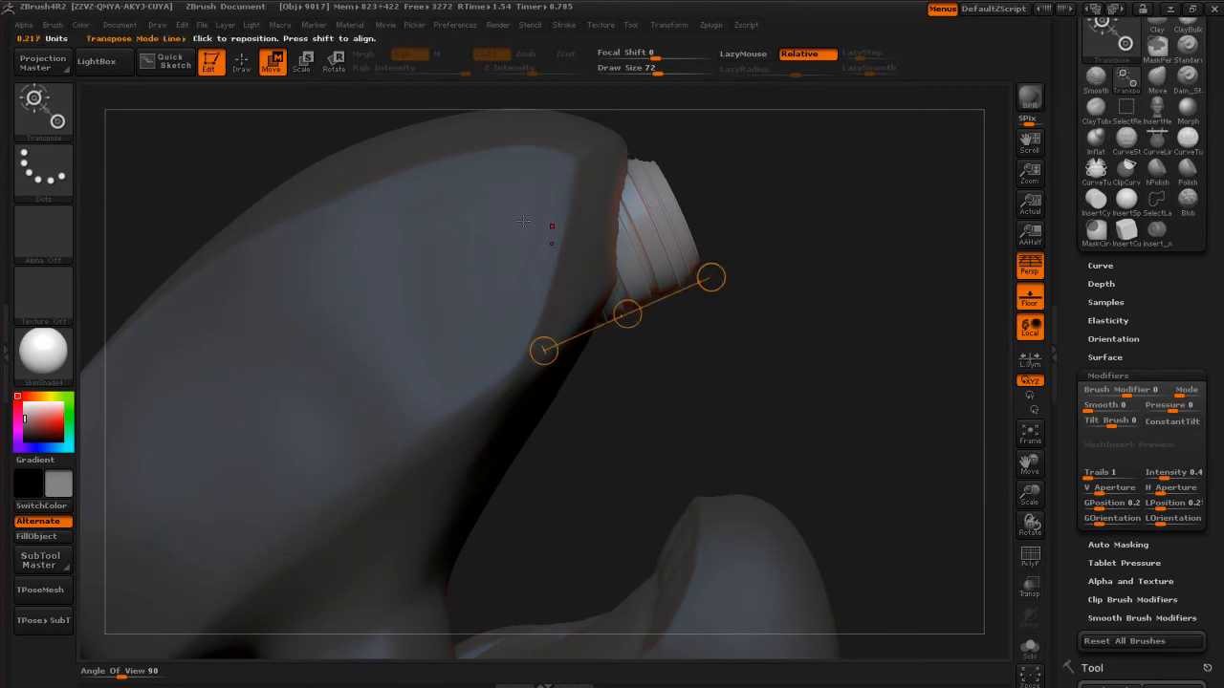
mouse_move(806, 279)
mouse_down()
mouse_move(807, 458)
mouse_move(805, 296)
mouse_up()
drag(543, 351, 535, 357)
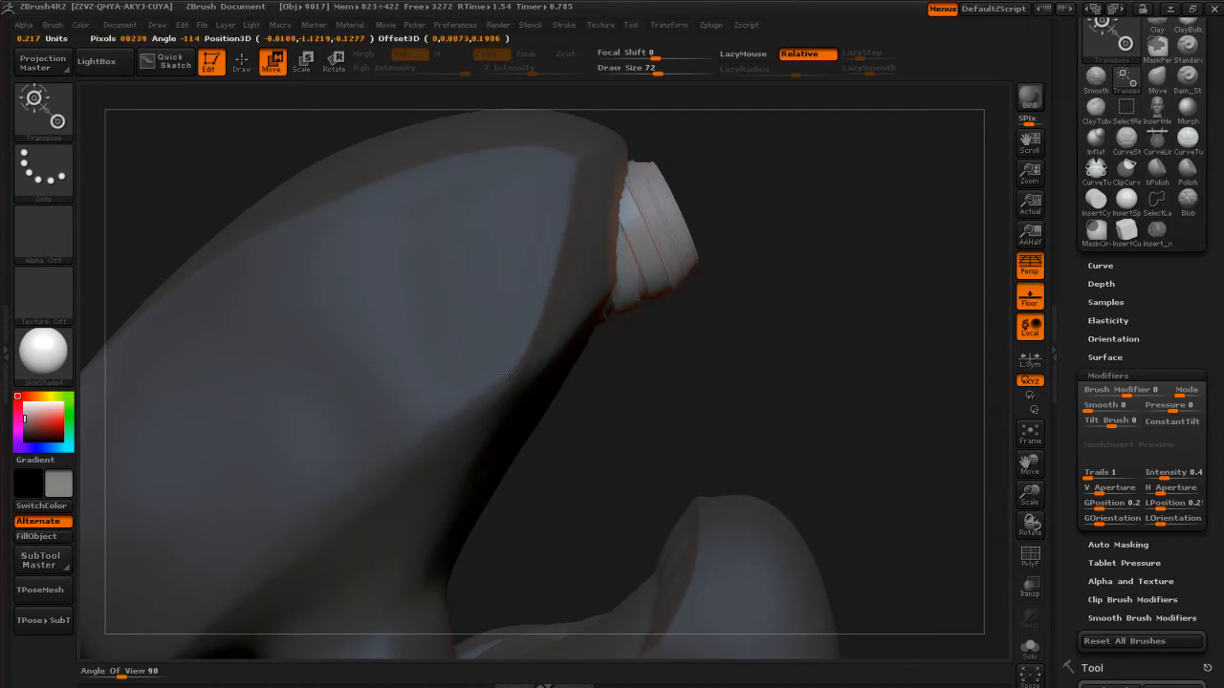
mouse_move(721, 355)
mouse_down()
mouse_move(687, 363)
mouse_move(709, 334)
mouse_move(681, 356)
mouse_up()
mouse_move(835, 300)
mouse_down()
mouse_move(765, 321)
mouse_move(903, 337)
mouse_move(849, 293)
mouse_move(831, 358)
mouse_up()
Return to Draw mode and clear the mask from the figure.
click(245, 63)
mouse_move(708, 207)
mouse_down()
mouse_move(826, 254)
mouse_move(886, 310)
mouse_up()
mouse_move(847, 218)
ctrl+mouse_down()
mouse_move(907, 361)
mouse_move(847, 369)
mouse_move(856, 352)
mouse_move(902, 385)
mouse_move(847, 303)
mouse_move(879, 345)
mouse_move(872, 320)
ctrl+mouse_up()
mouse_move(821, 211)
mouse_down()
mouse_move(908, 246)
mouse_move(914, 278)
mouse_move(897, 288)
mouse_up()
key(ctrl)
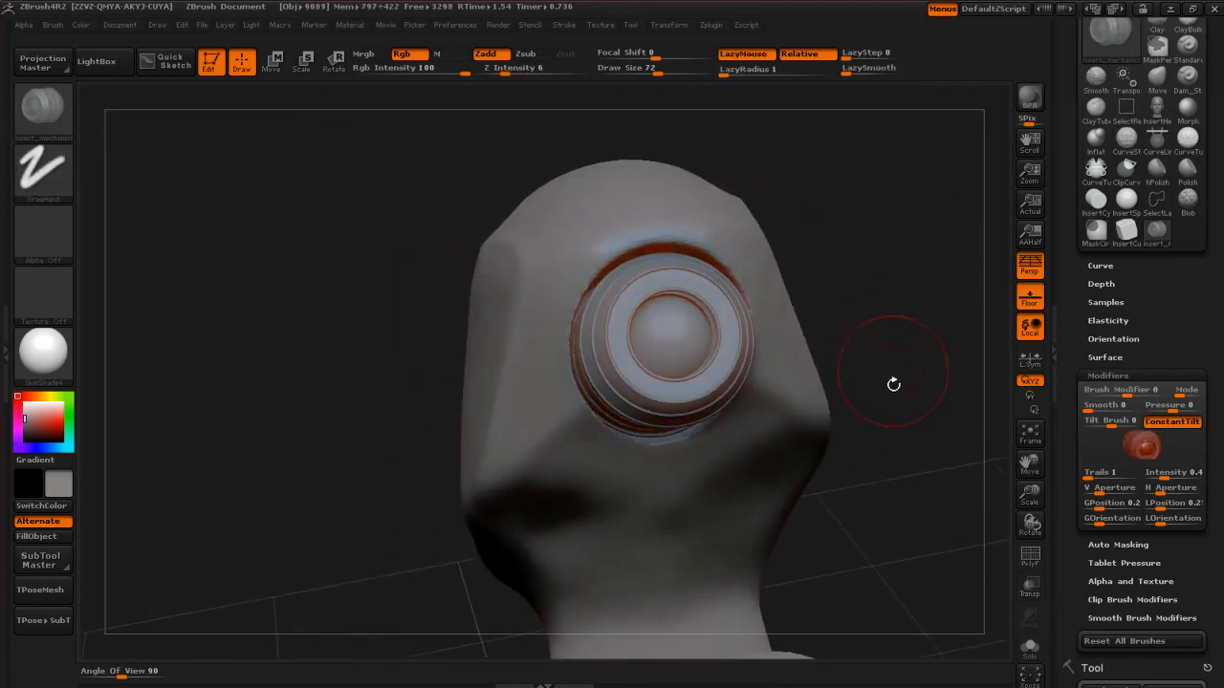
alt+drag(901, 476, 900, 457)
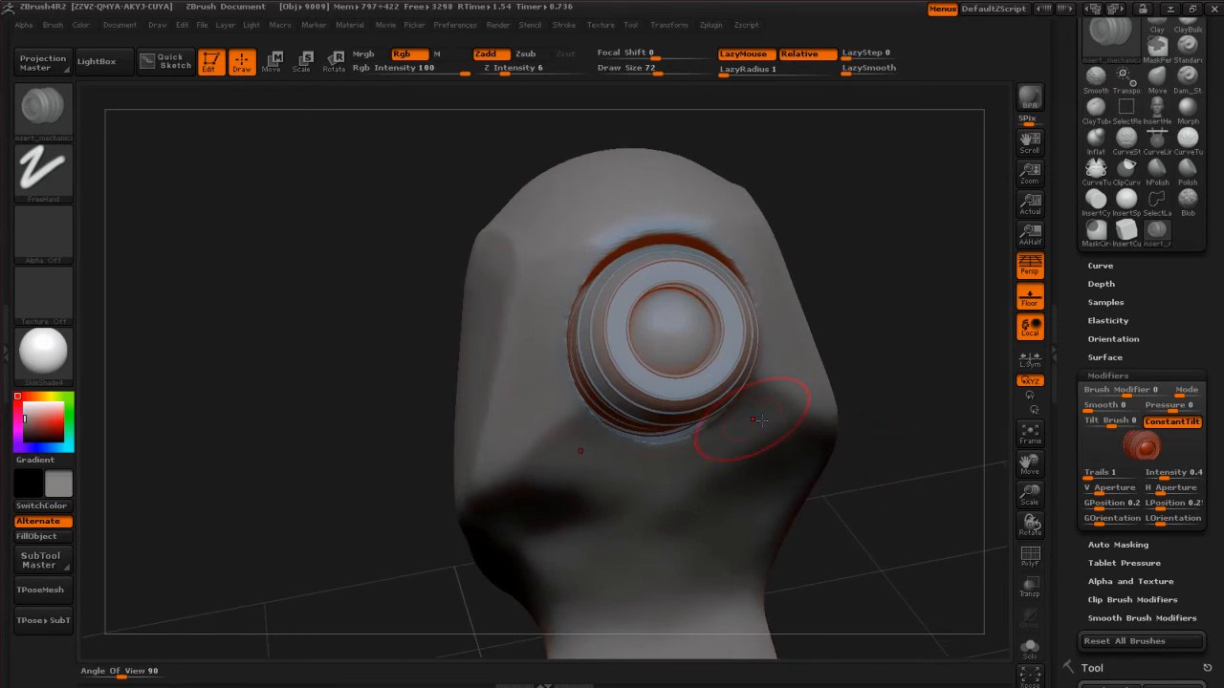
Enable the DynaMesh Group option and remesh the figure with the fitted joint.
drag(1075, 587, 1093, 416)
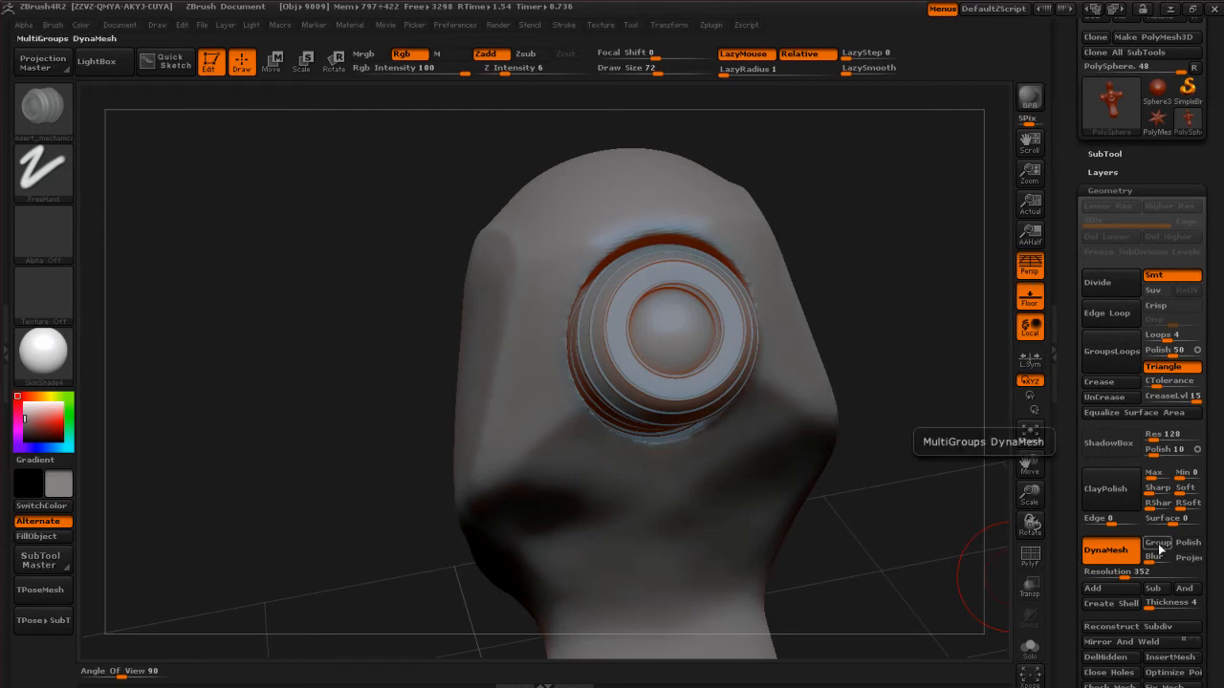
mouse_move(891, 318)
mouse_down()
mouse_move(909, 323)
mouse_move(847, 379)
mouse_move(847, 354)
mouse_move(828, 358)
mouse_move(835, 367)
mouse_move(784, 363)
mouse_move(784, 322)
mouse_move(797, 422)
mouse_move(622, 420)
mouse_up()
key(ctrl)
drag(769, 420, 794, 470)
drag(813, 378, 799, 475)
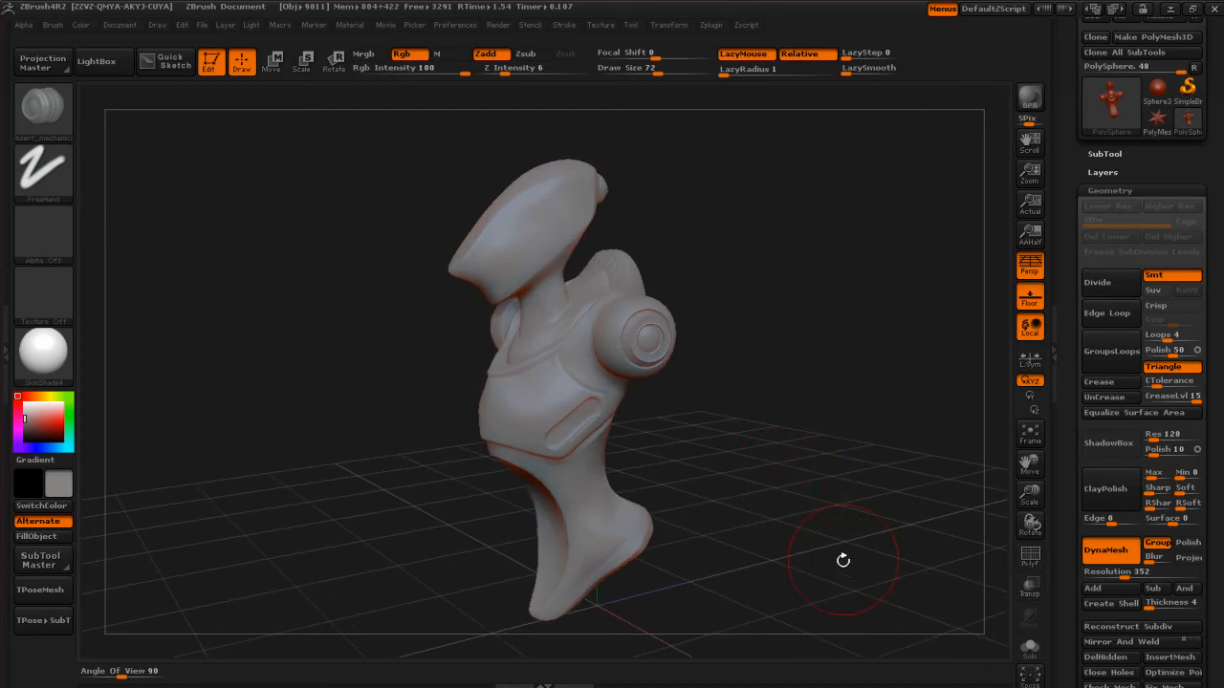
mouse_move(790, 457)
mouse_down()
mouse_move(767, 453)
mouse_move(821, 465)
mouse_move(728, 476)
mouse_move(777, 484)
mouse_up()
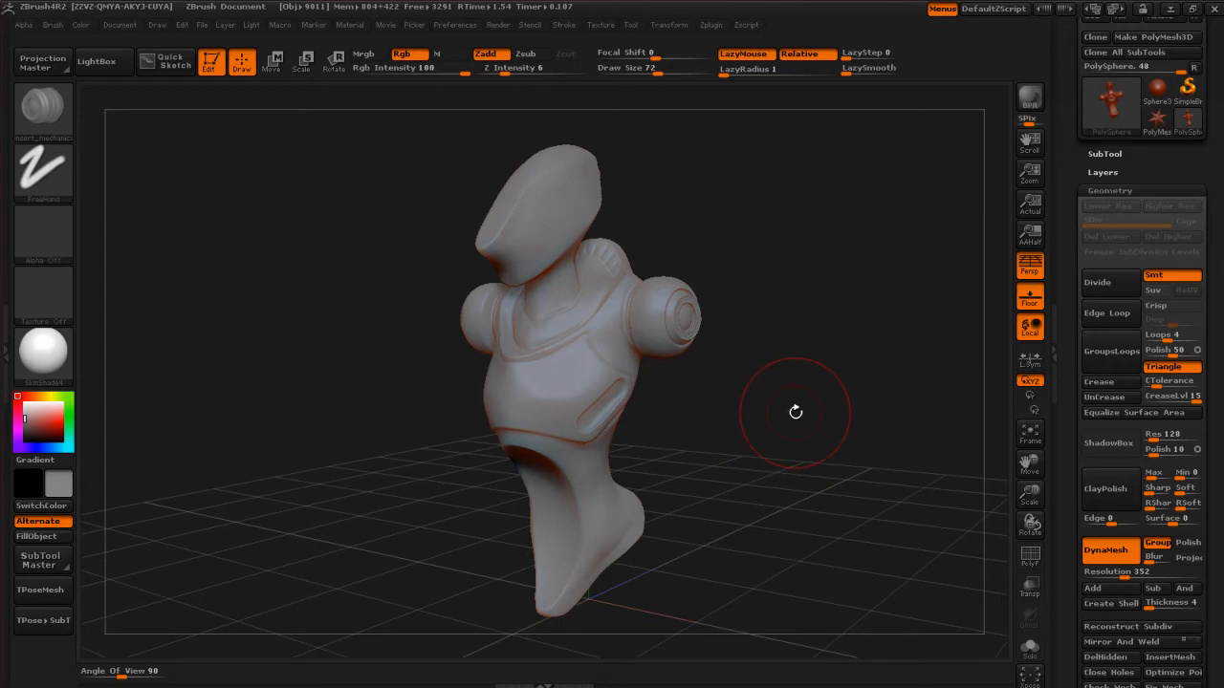
Load a ring-shaped insert brush from the LightBox brush library.
key(comma)
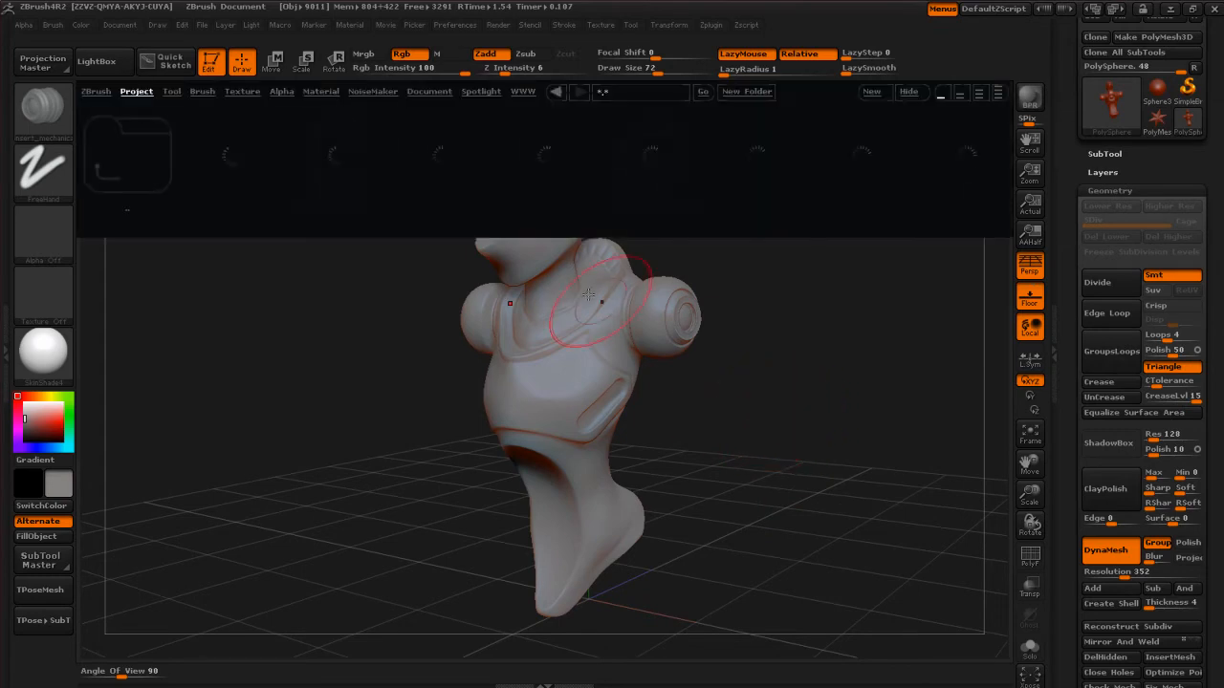
click(773, 167)
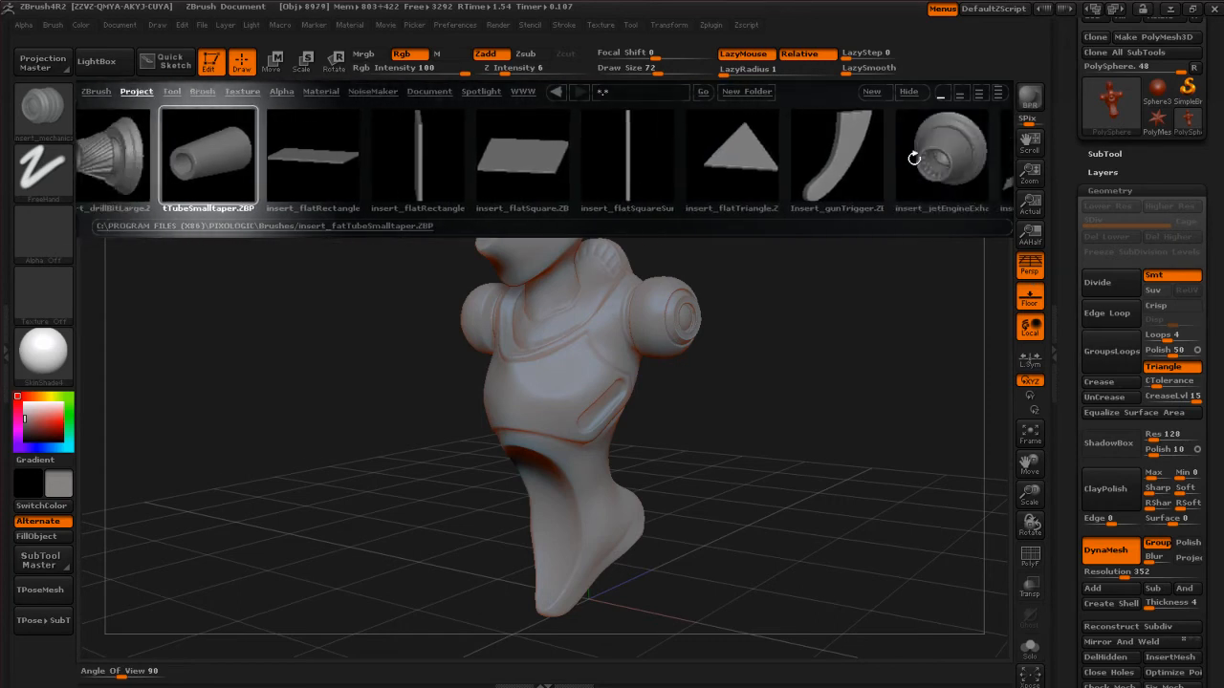
click(890, 155)
click(882, 176)
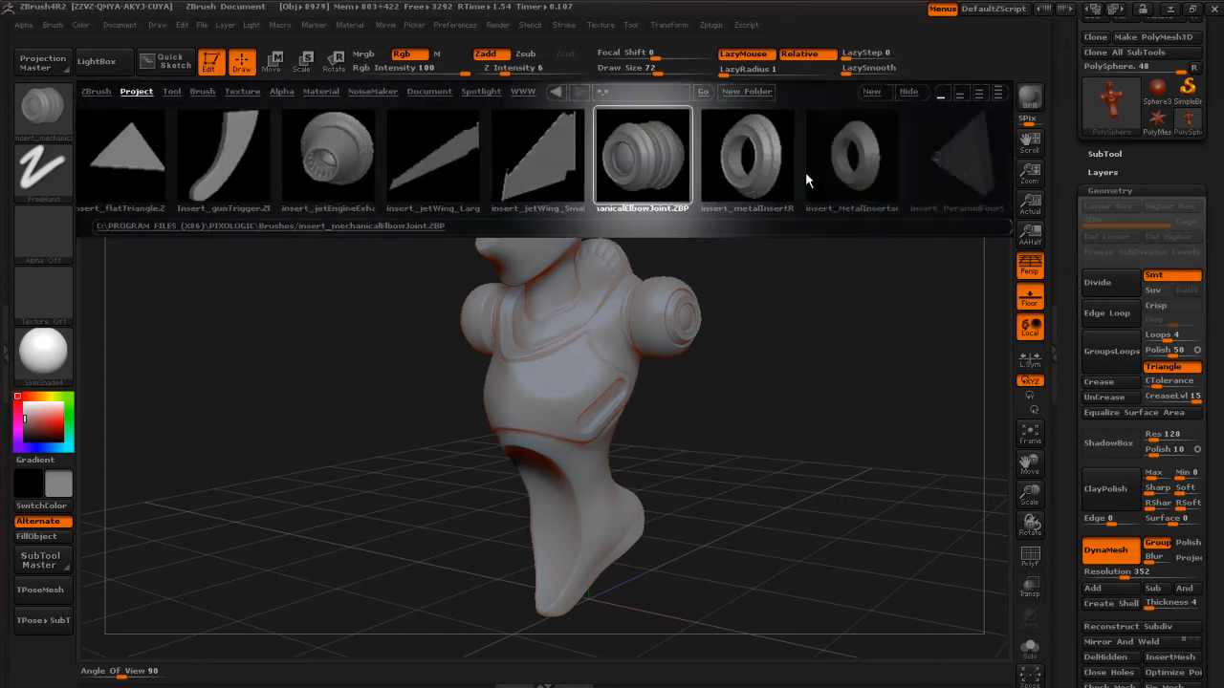
mouse_move(748, 181)
mouse_down()
mouse_move(663, 211)
mouse_move(754, 201)
mouse_move(659, 223)
mouse_move(601, 213)
mouse_move(538, 236)
mouse_move(532, 215)
mouse_up()
click(797, 189)
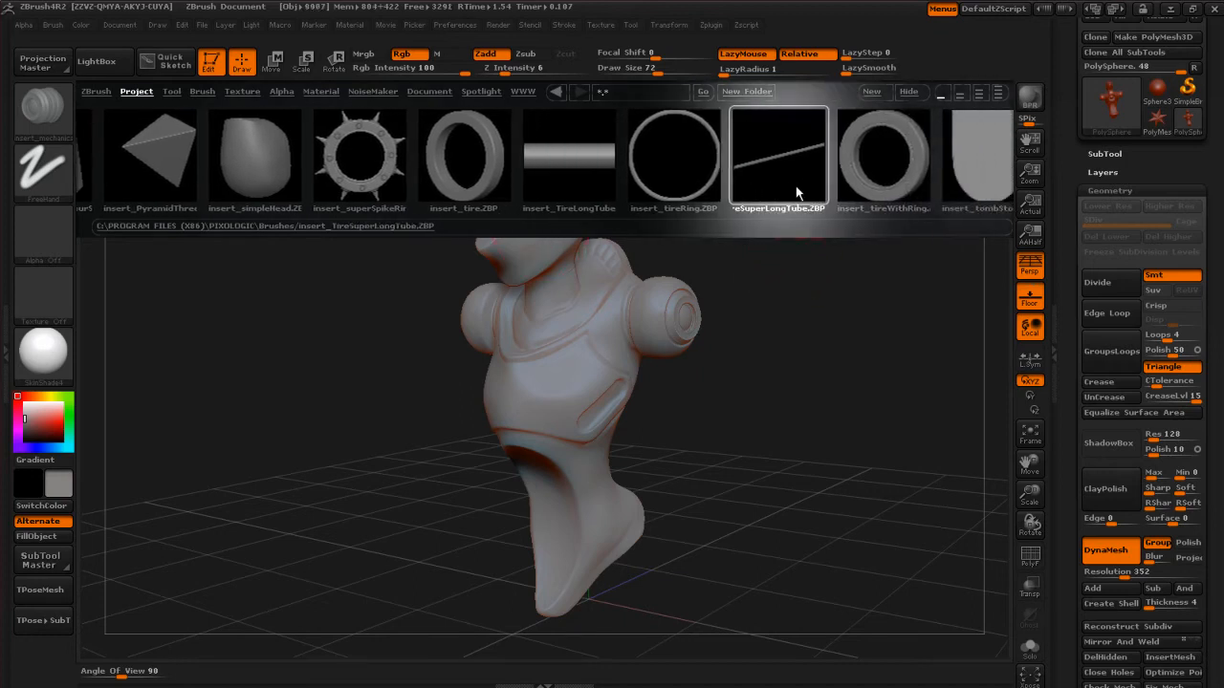
double_click(825, 174)
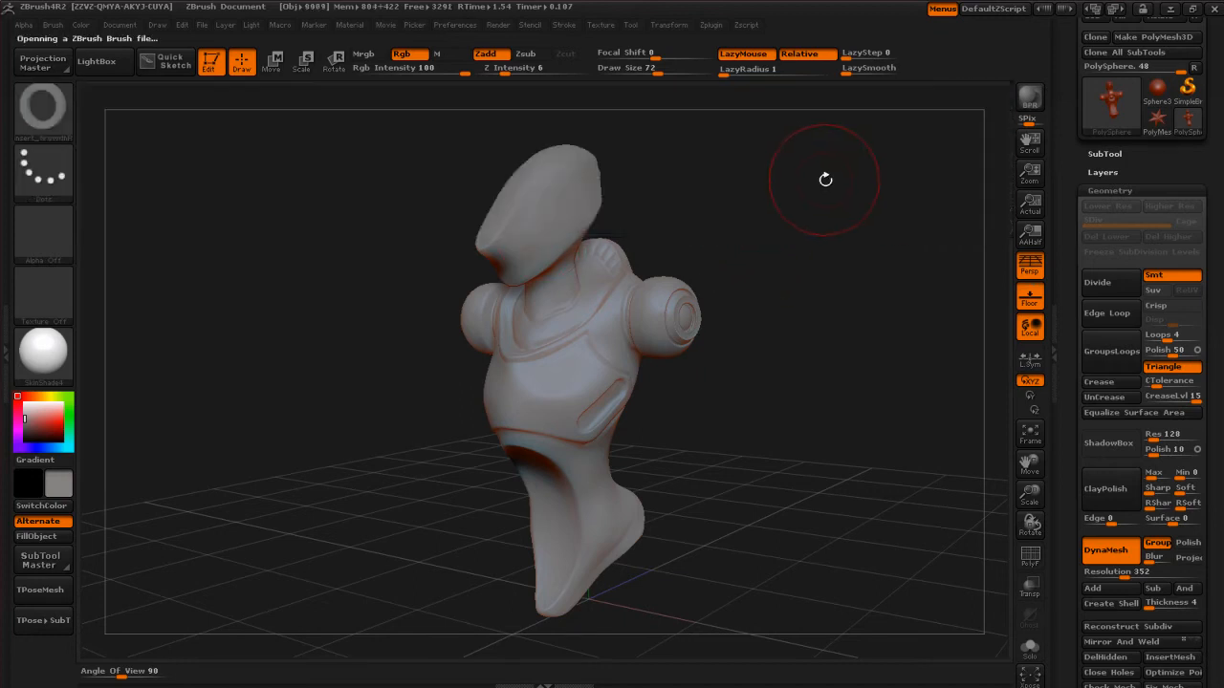
Try inserting a mirrored pair of rings on the front of the figure's chest.
drag(719, 471, 733, 434)
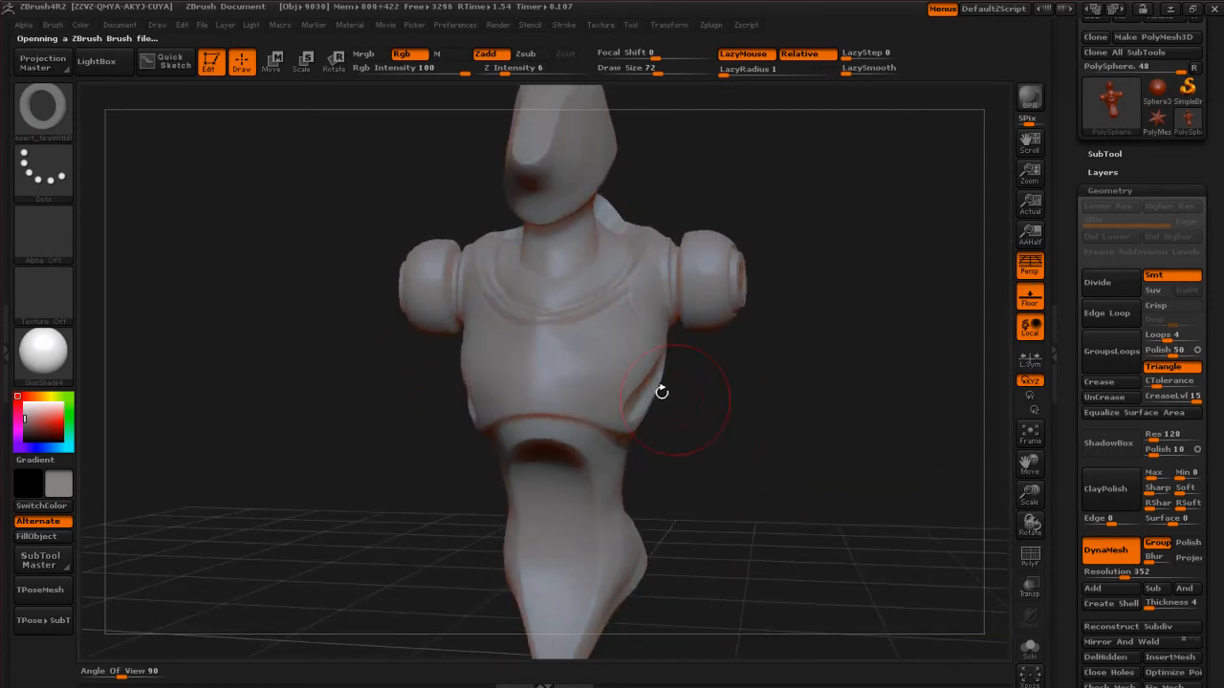
drag(603, 380, 609, 401)
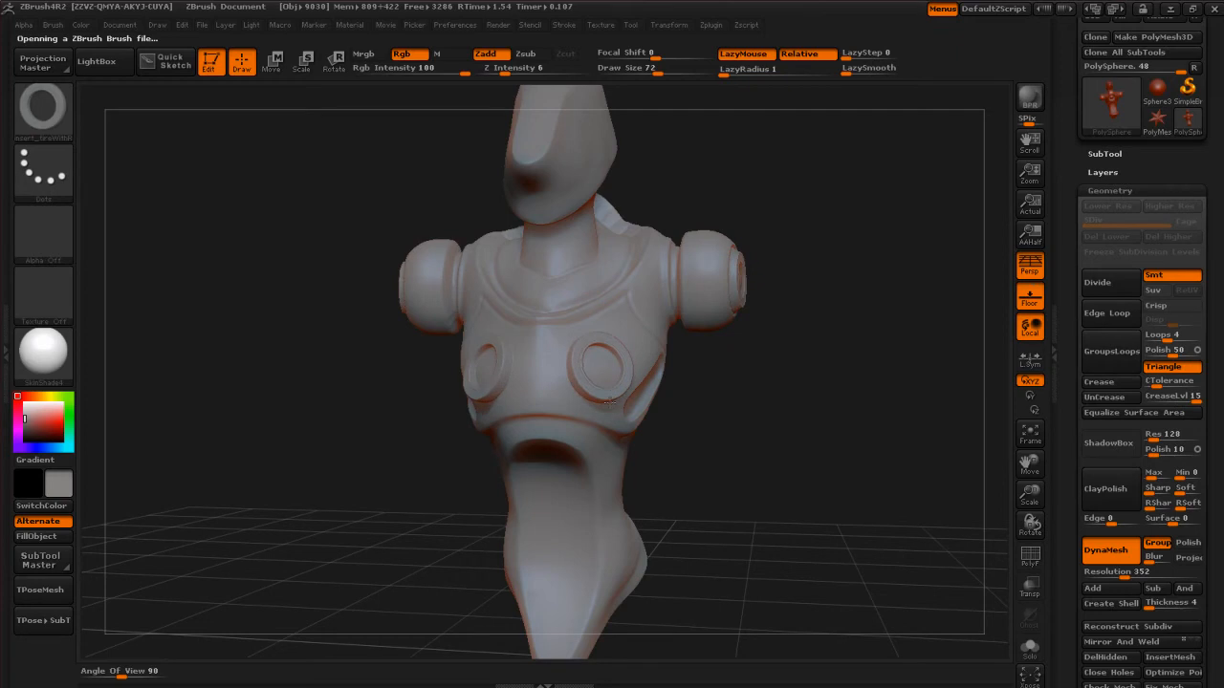
Insert a small ring around the ball inside the back socket, clear the mask and remesh the figure.
drag(719, 444, 798, 431)
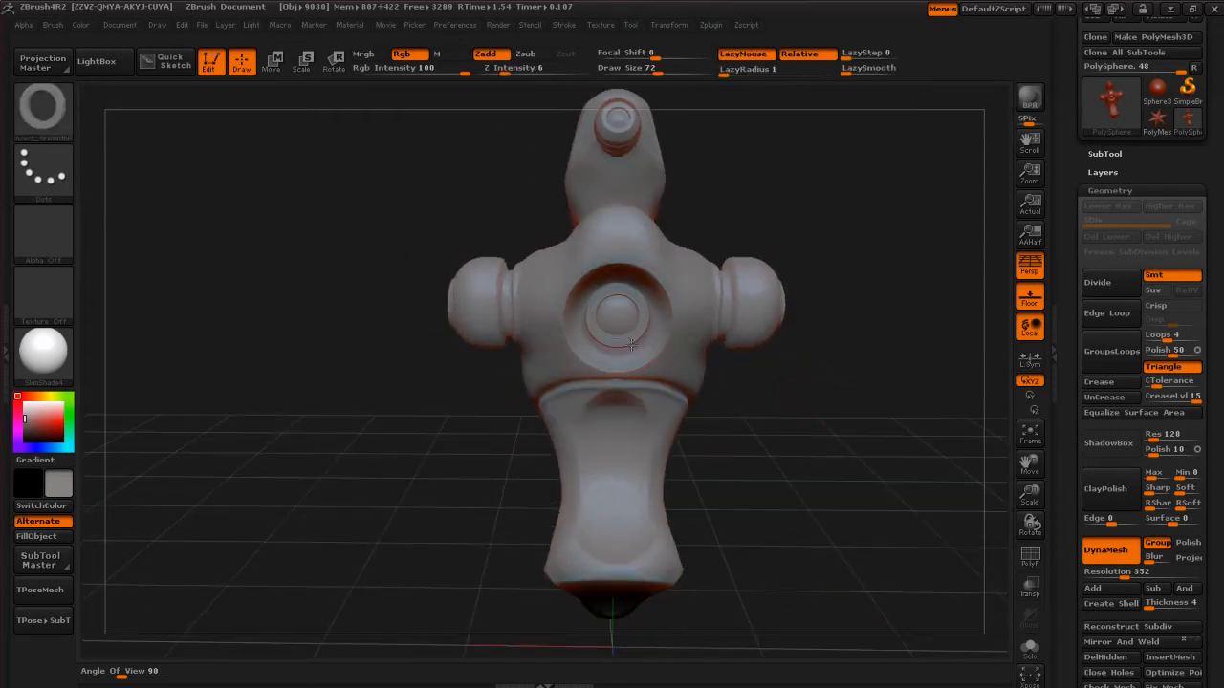
drag(630, 342, 629, 342)
drag(751, 391, 803, 405)
ctrl+drag(785, 357, 803, 439)
ctrl+drag(800, 492, 800, 492)
Insert a larger ring over the back socket's opening and shift it outward along a horizontal transpose line.
mouse_move(825, 446)
mouse_down()
mouse_move(804, 424)
mouse_move(822, 438)
mouse_move(819, 418)
mouse_up()
drag(626, 336, 644, 398)
drag(814, 410, 850, 403)
key(w)
drag(631, 346, 805, 368)
drag(712, 346, 740, 346)
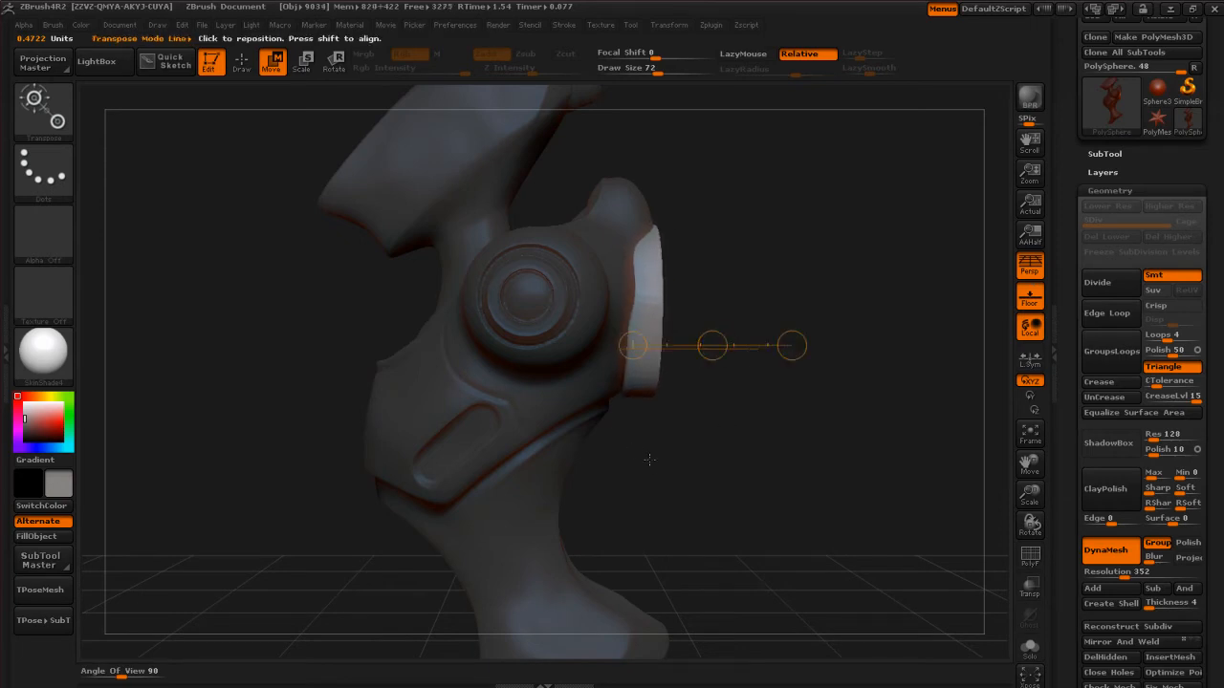
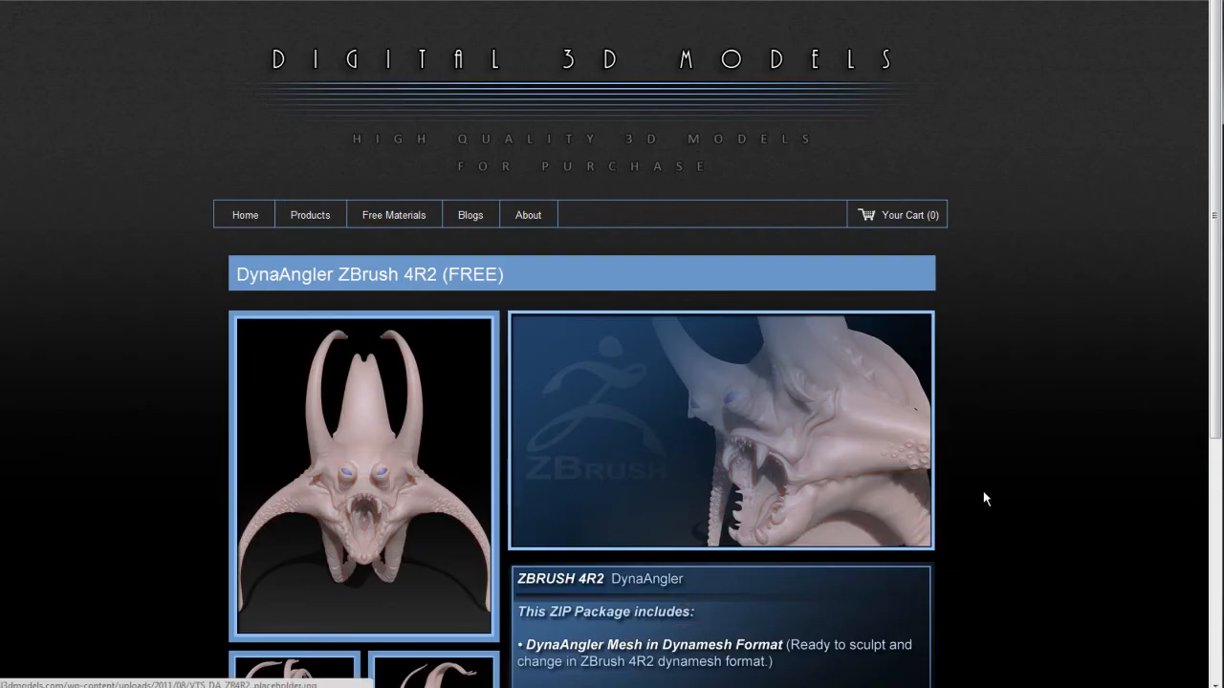
Look through the DynaAngler ZBrush 4R2 (FREE) web page and enlarge its front-view creature and sucker brush preview images.
drag(1217, 308, 1162, 482)
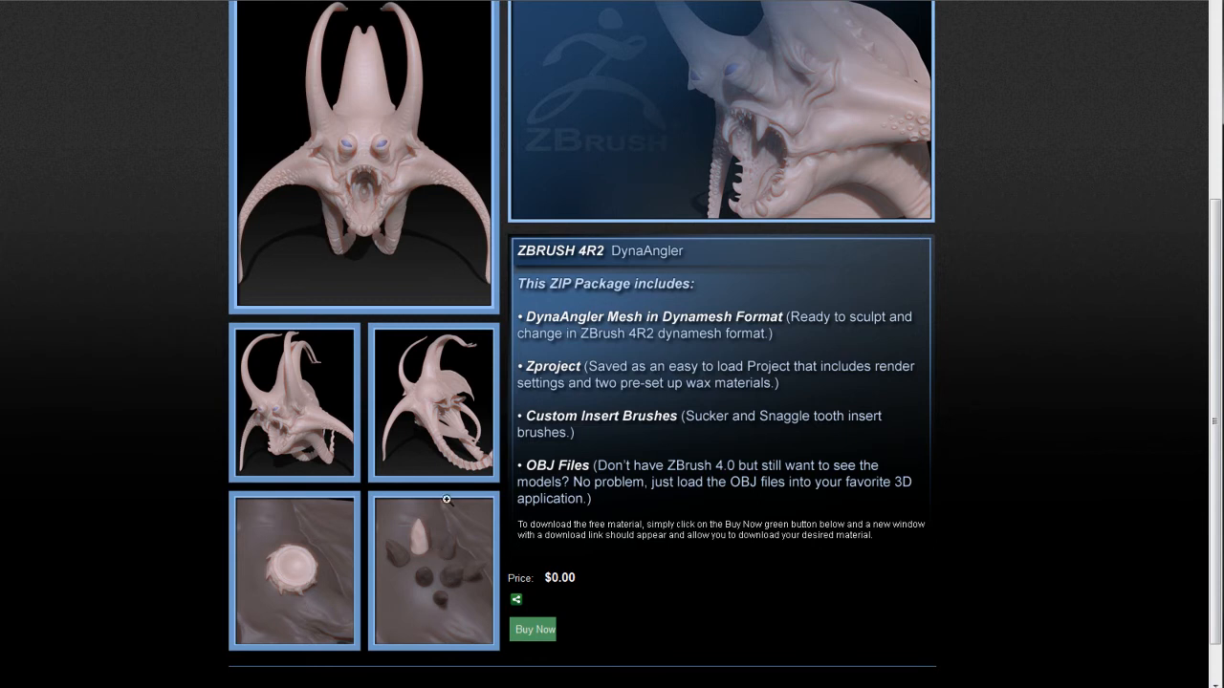
click(373, 225)
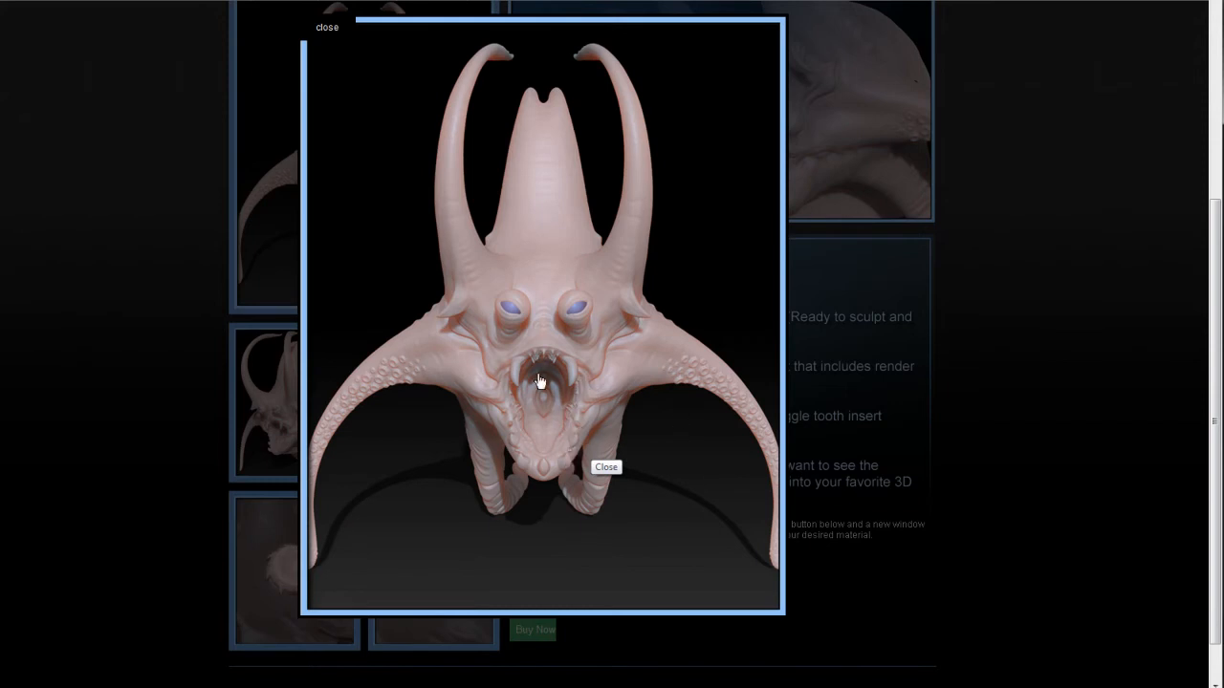
click(327, 29)
click(307, 570)
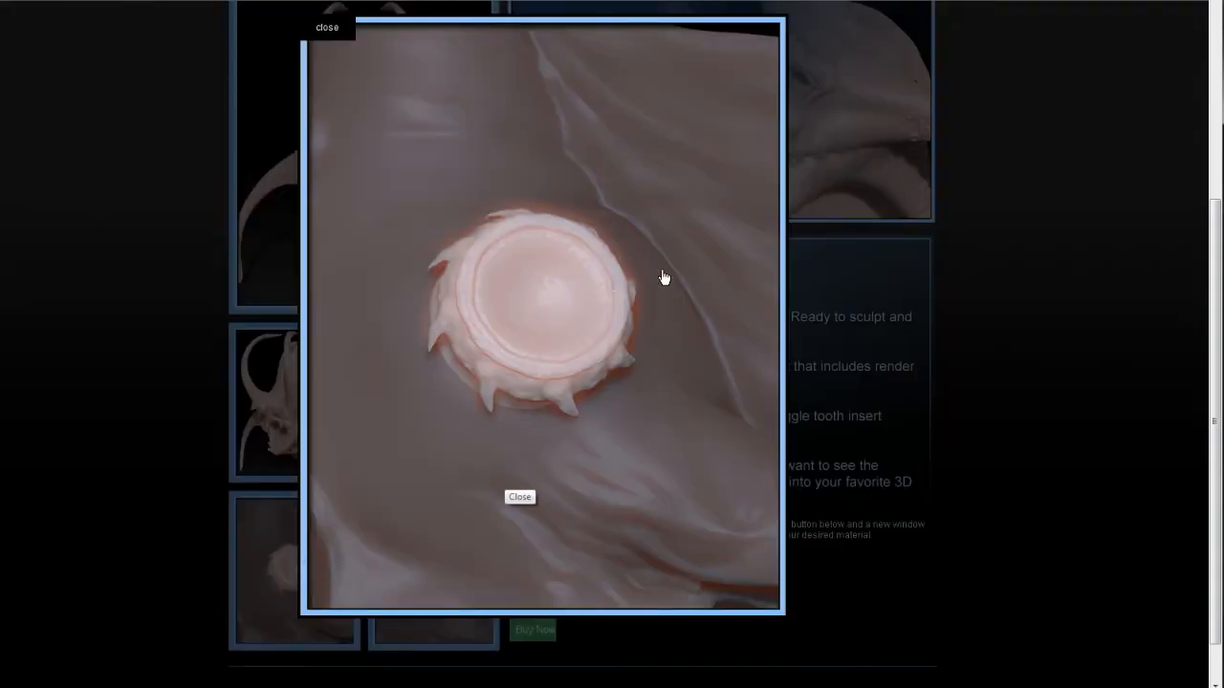
click(334, 32)
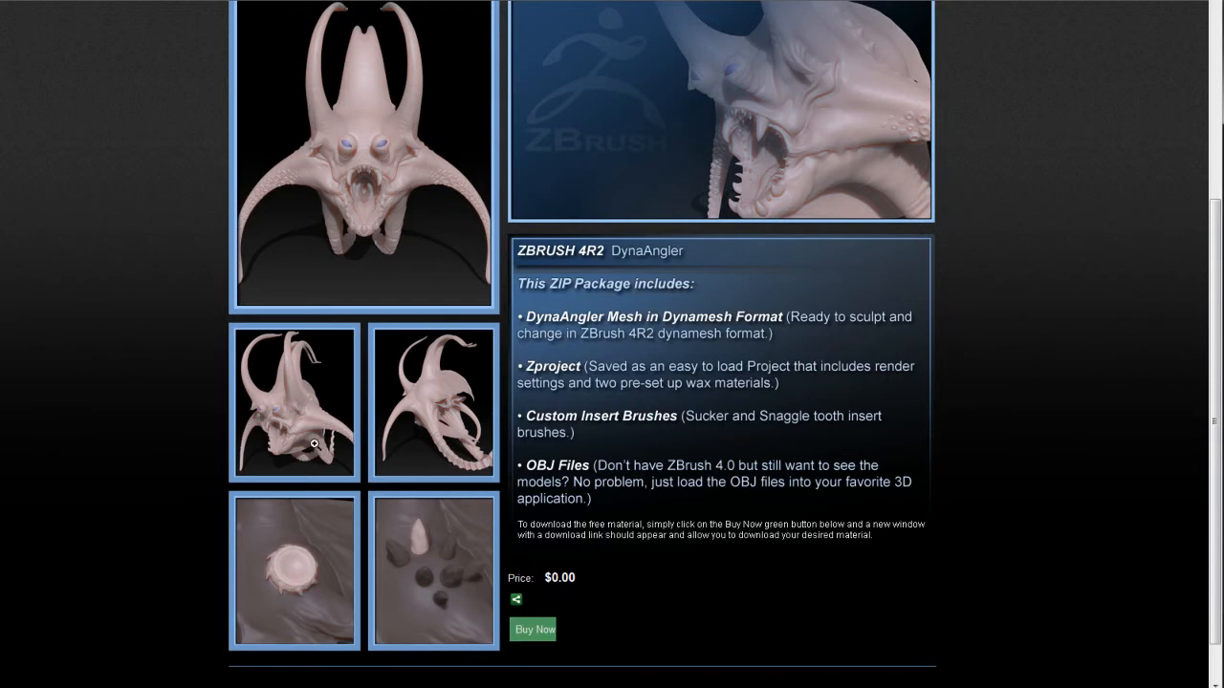
click(383, 278)
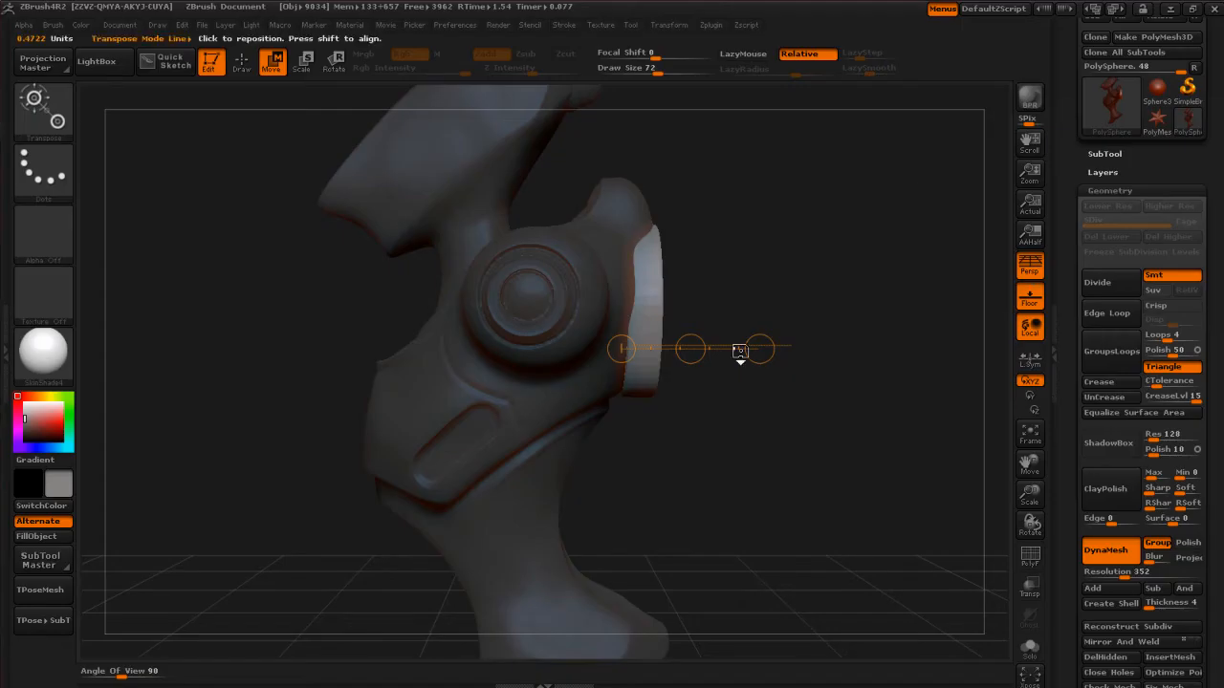
Rotate the large ring in side view so it tilts to match the slope of the figure's back.
drag(786, 430, 810, 419)
click(335, 61)
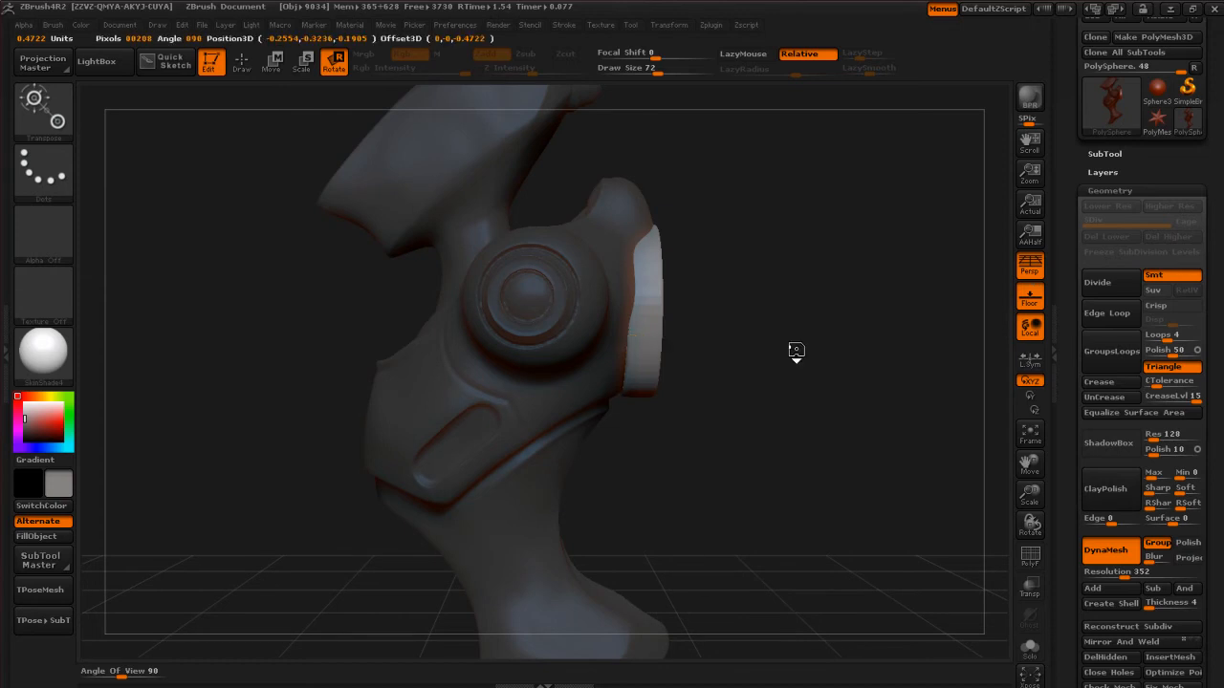
drag(792, 345, 795, 370)
mouse_move(803, 465)
mouse_down()
mouse_move(771, 469)
mouse_move(819, 476)
mouse_move(800, 470)
mouse_up()
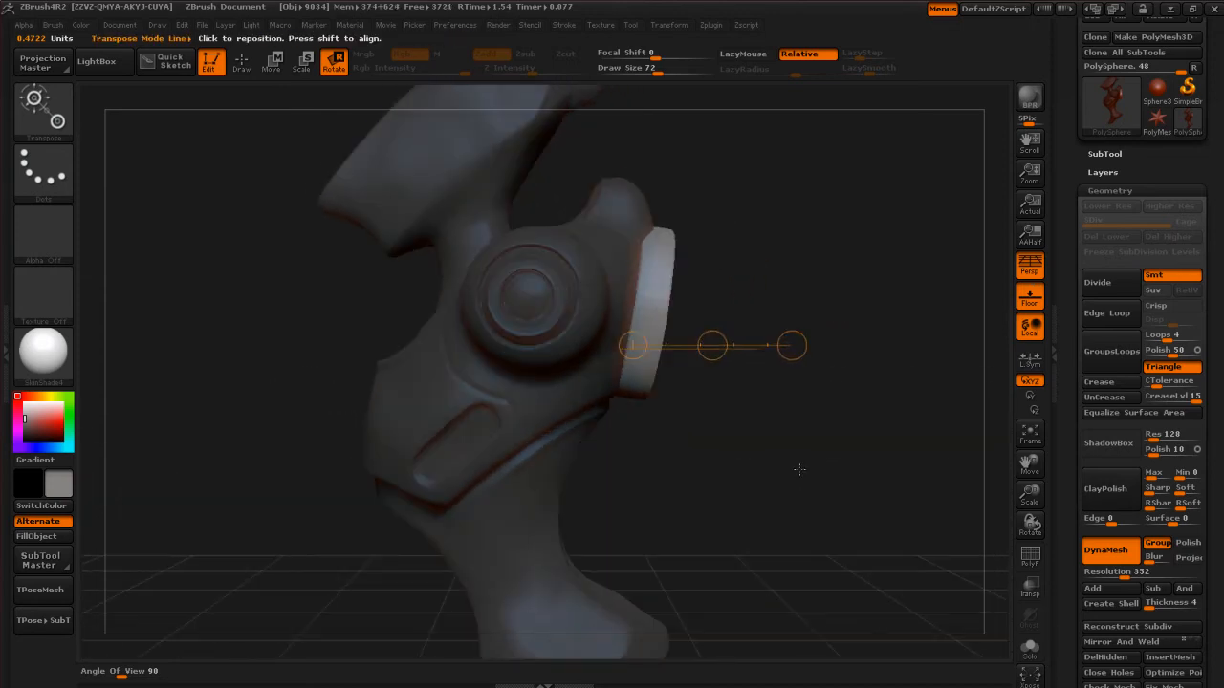
Fine-tune the tilted ring's position so it sits against the rim of the back socket.
click(281, 67)
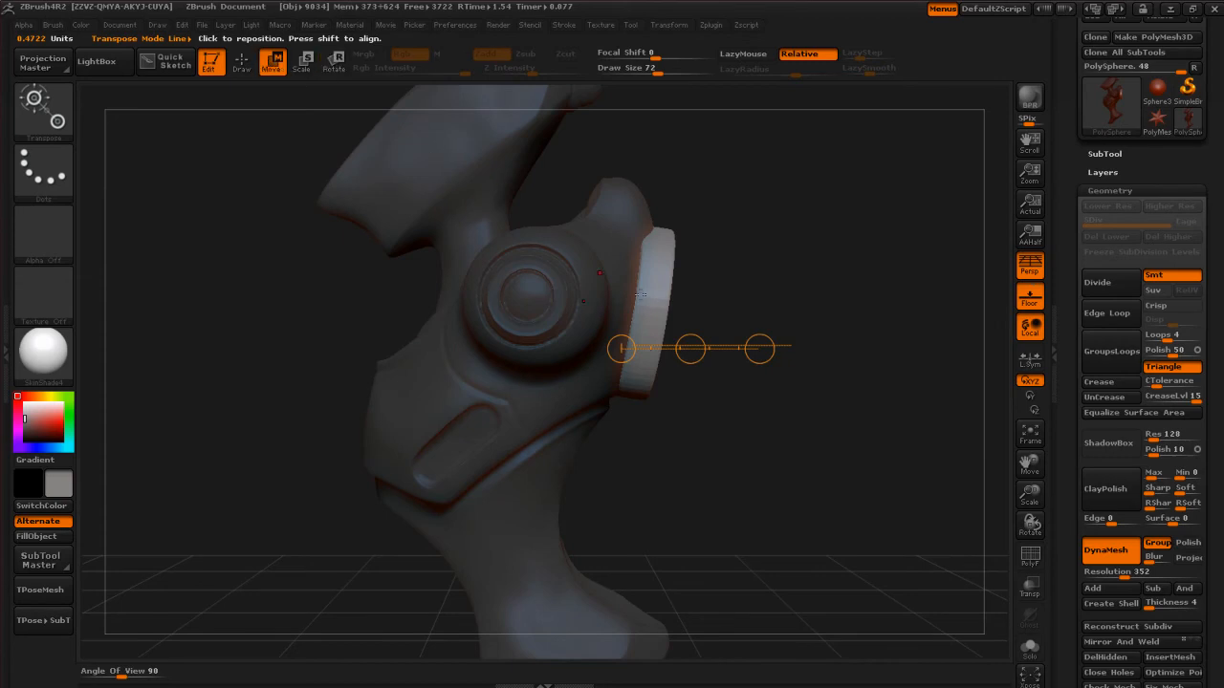
drag(717, 342, 712, 341)
drag(790, 430, 658, 409)
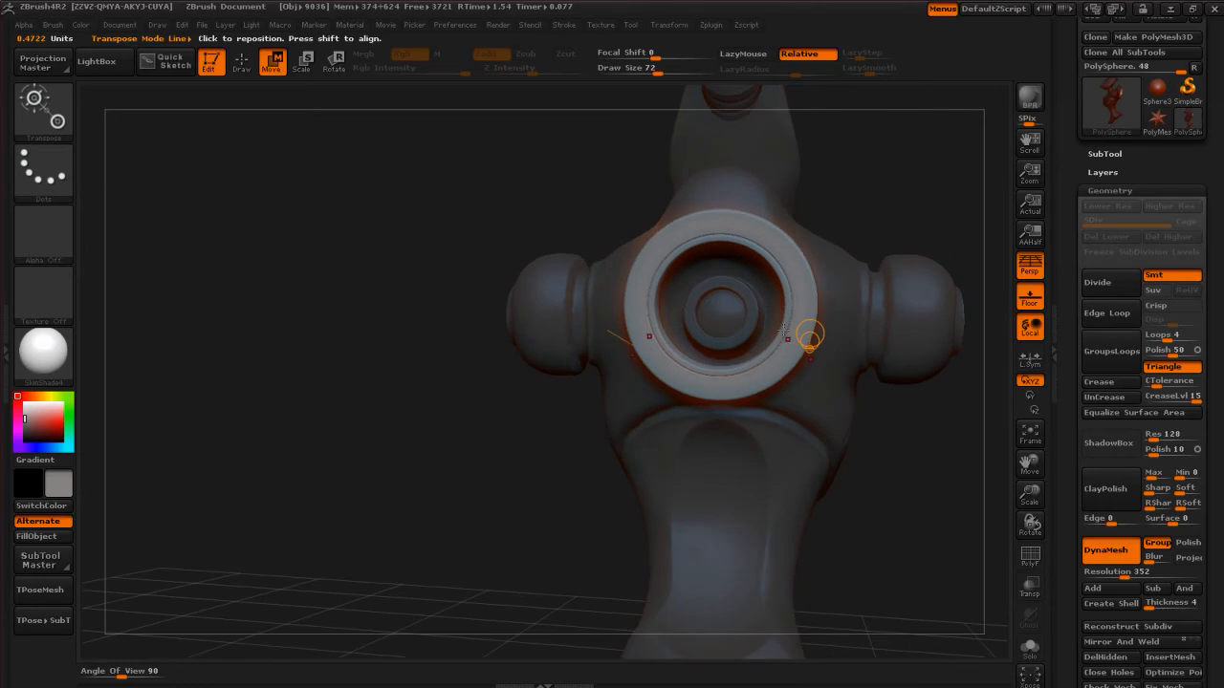
mouse_move(799, 264)
mouse_down()
mouse_move(825, 159)
mouse_move(813, 153)
mouse_move(862, 163)
mouse_move(765, 170)
mouse_move(813, 206)
mouse_up()
drag(646, 374, 759, 379)
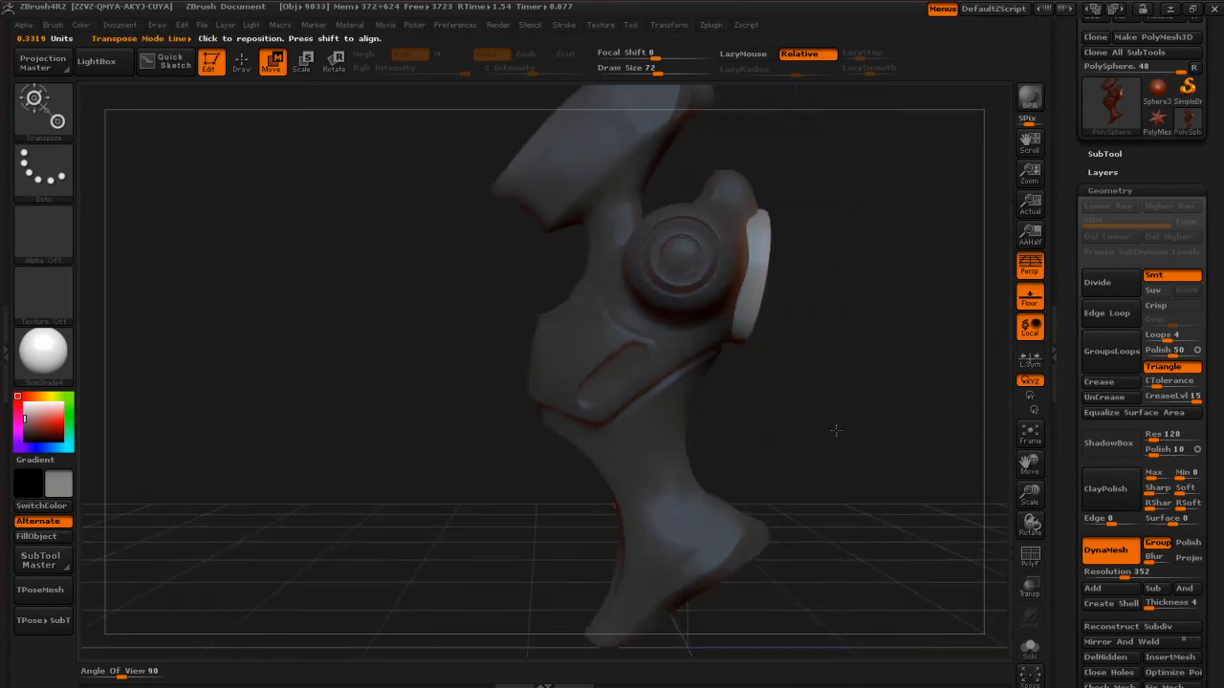
Return to Draw mode, clear the mask and remesh the figure with the large ring in place.
click(243, 65)
ctrl+drag(396, 303, 483, 441)
mouse_move(834, 361)
ctrl+mouse_down()
mouse_move(885, 552)
mouse_move(880, 535)
ctrl+mouse_up()
mouse_move(868, 445)
mouse_down()
mouse_move(862, 465)
mouse_move(878, 466)
mouse_move(847, 363)
mouse_move(823, 338)
mouse_move(831, 402)
mouse_move(804, 340)
mouse_move(825, 429)
mouse_move(762, 393)
mouse_move(773, 416)
mouse_up()
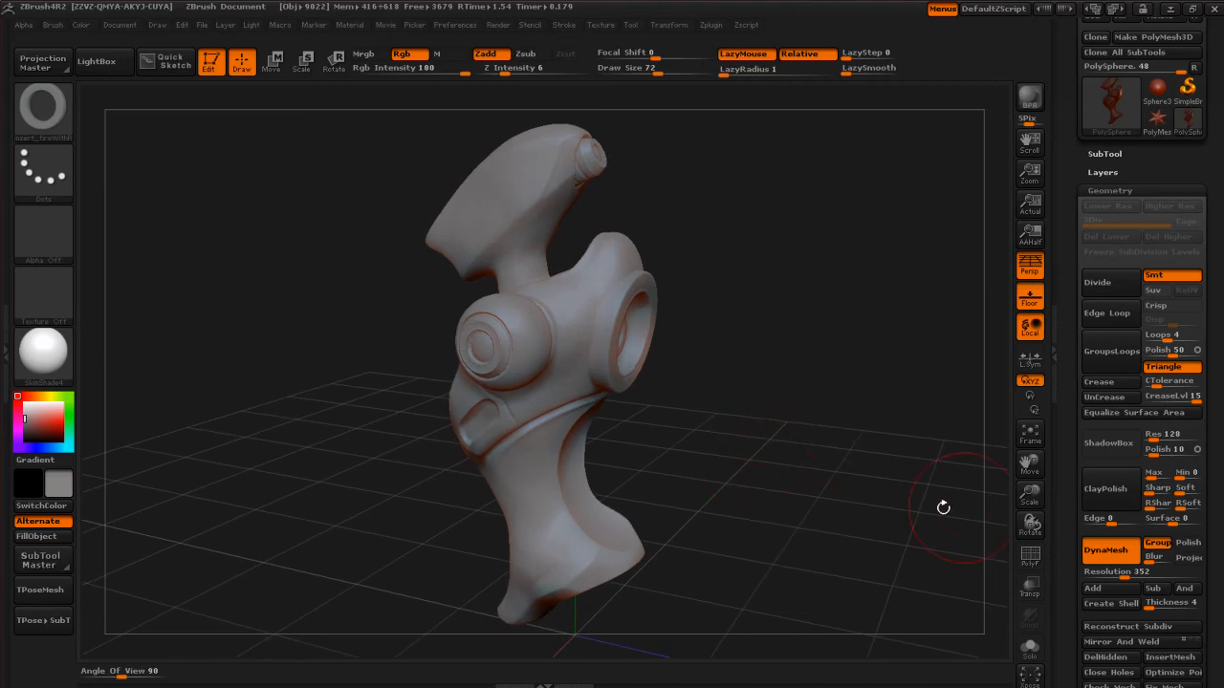
Turn on the PolyFrame display with the figure's back and head joint in close view.
drag(637, 168, 590, 165)
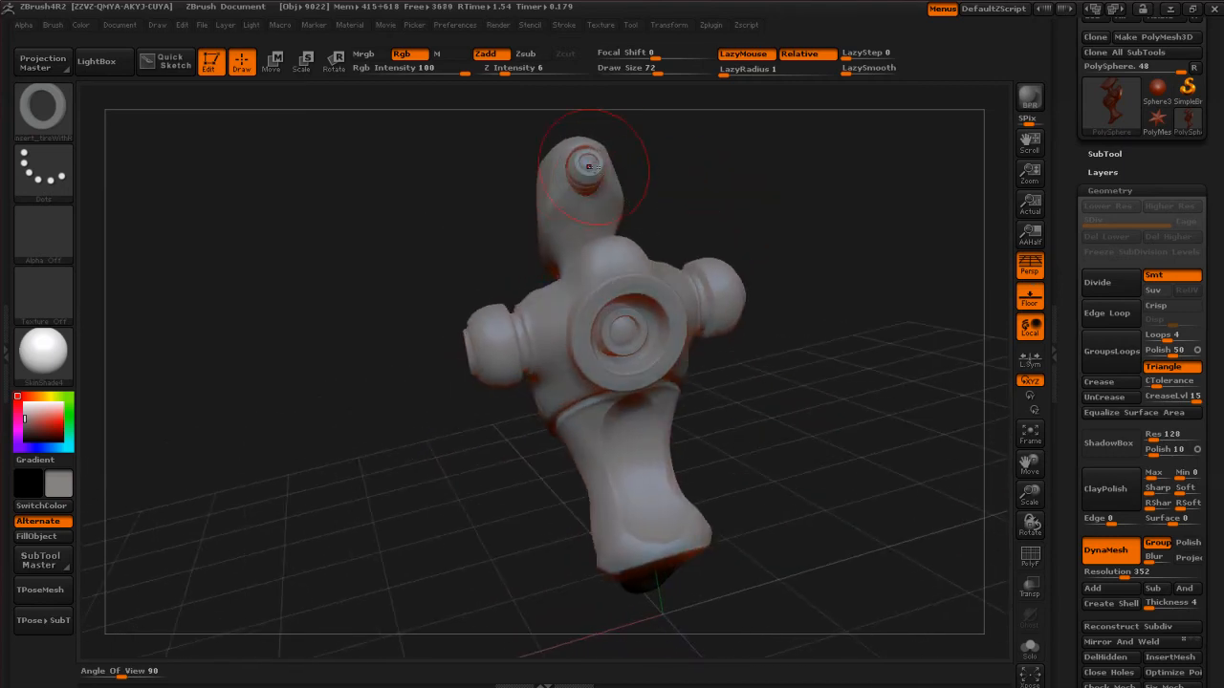
mouse_move(674, 188)
mouse_down()
mouse_move(685, 205)
mouse_move(705, 181)
mouse_move(697, 252)
mouse_move(538, 104)
mouse_up()
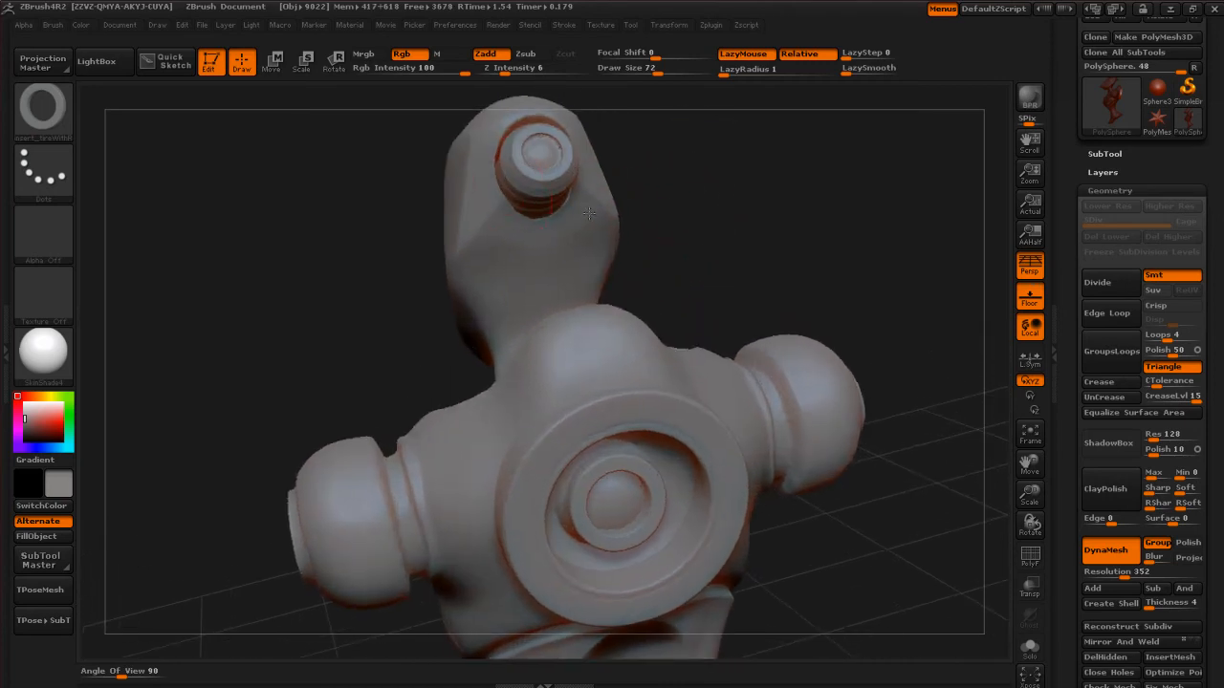
click(1030, 555)
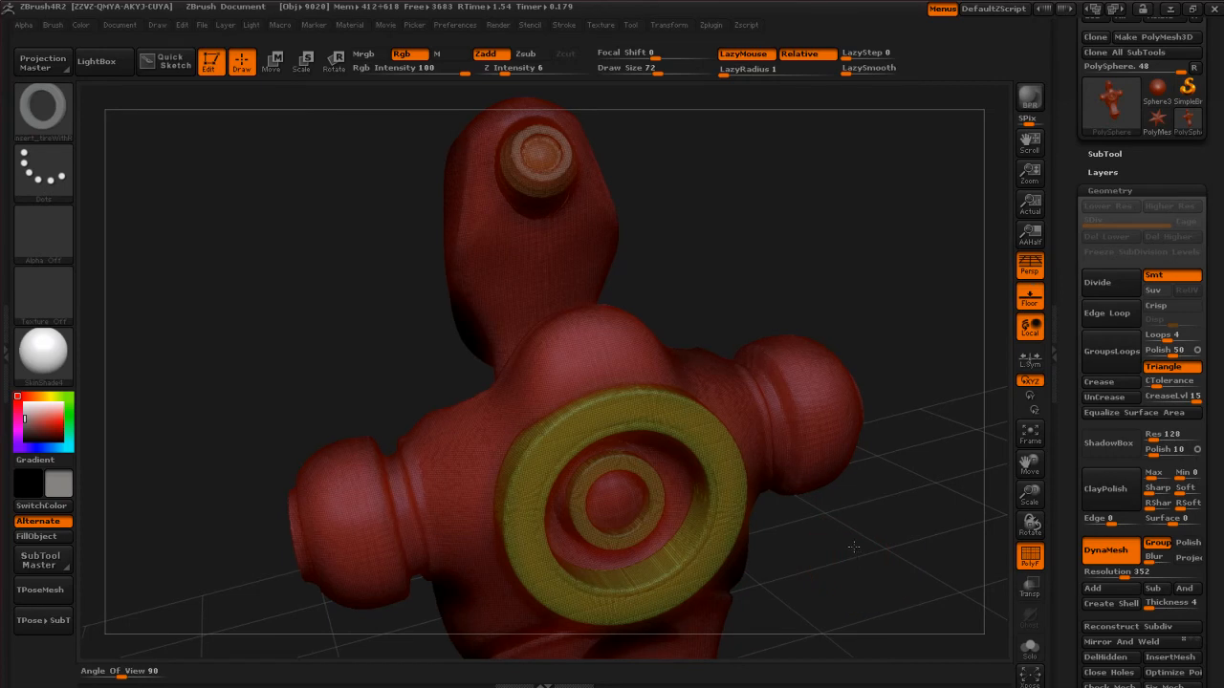
Examine the polygroups of the body, socket rings and head joint from several angles.
drag(860, 556, 605, 408)
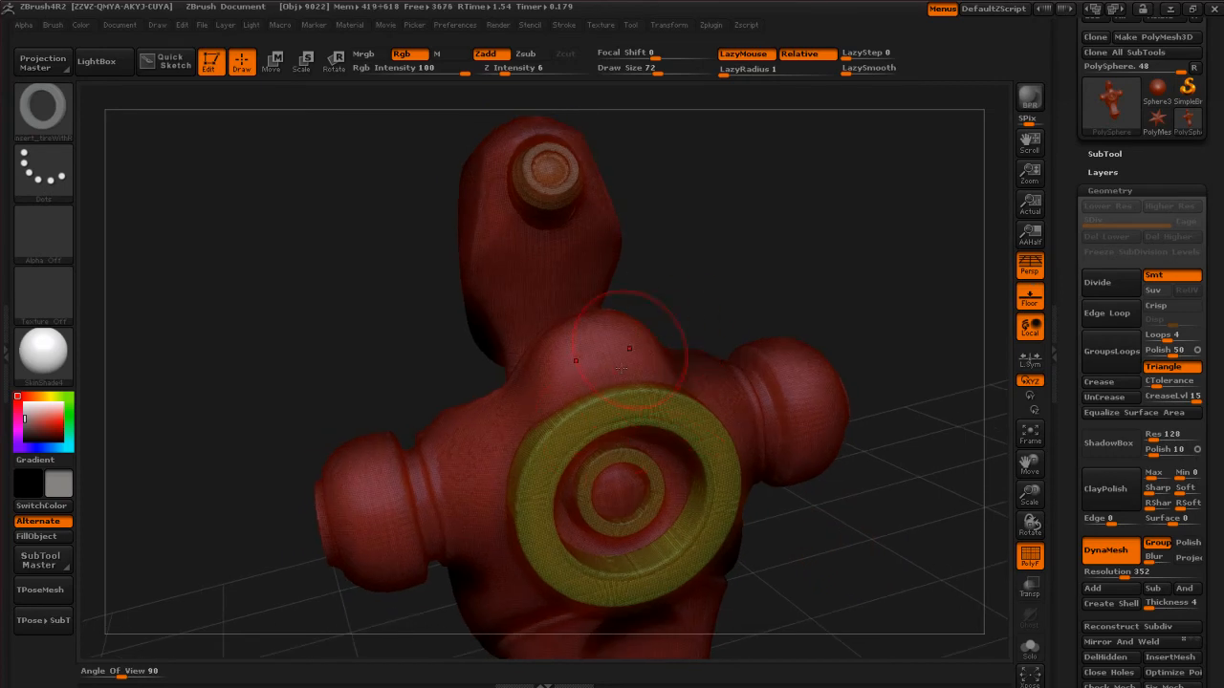
mouse_move(654, 182)
mouse_down()
mouse_move(716, 197)
mouse_move(548, 183)
mouse_move(538, 246)
mouse_up()
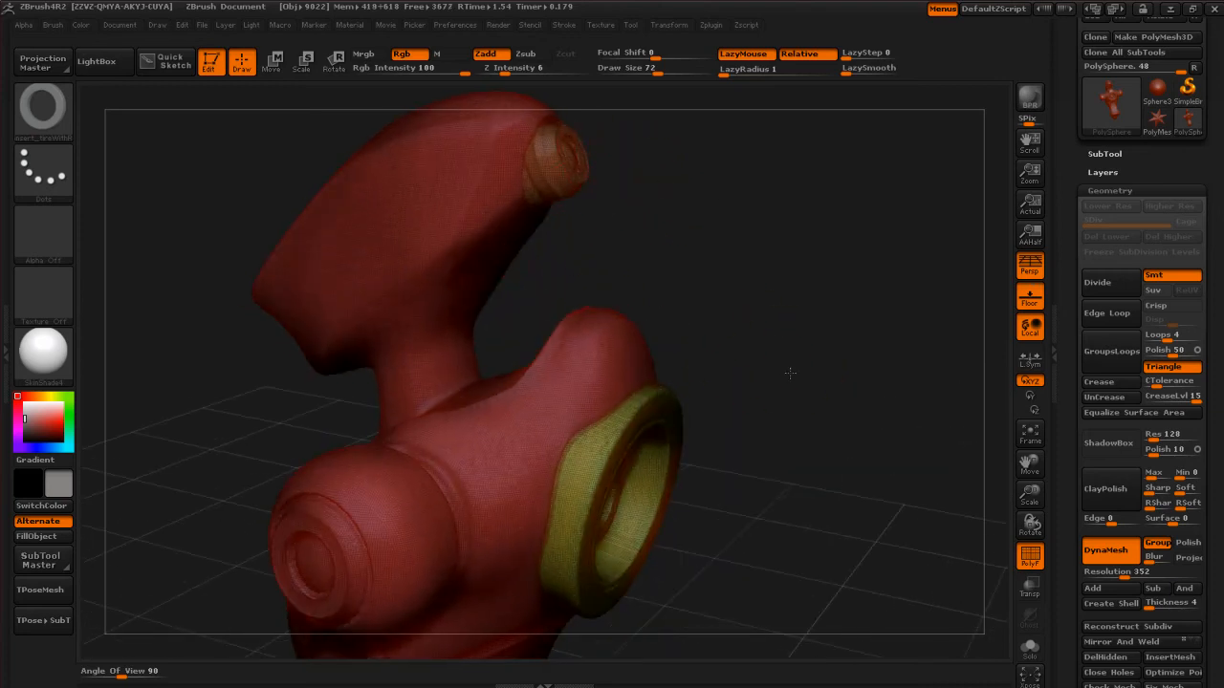
drag(770, 415, 795, 307)
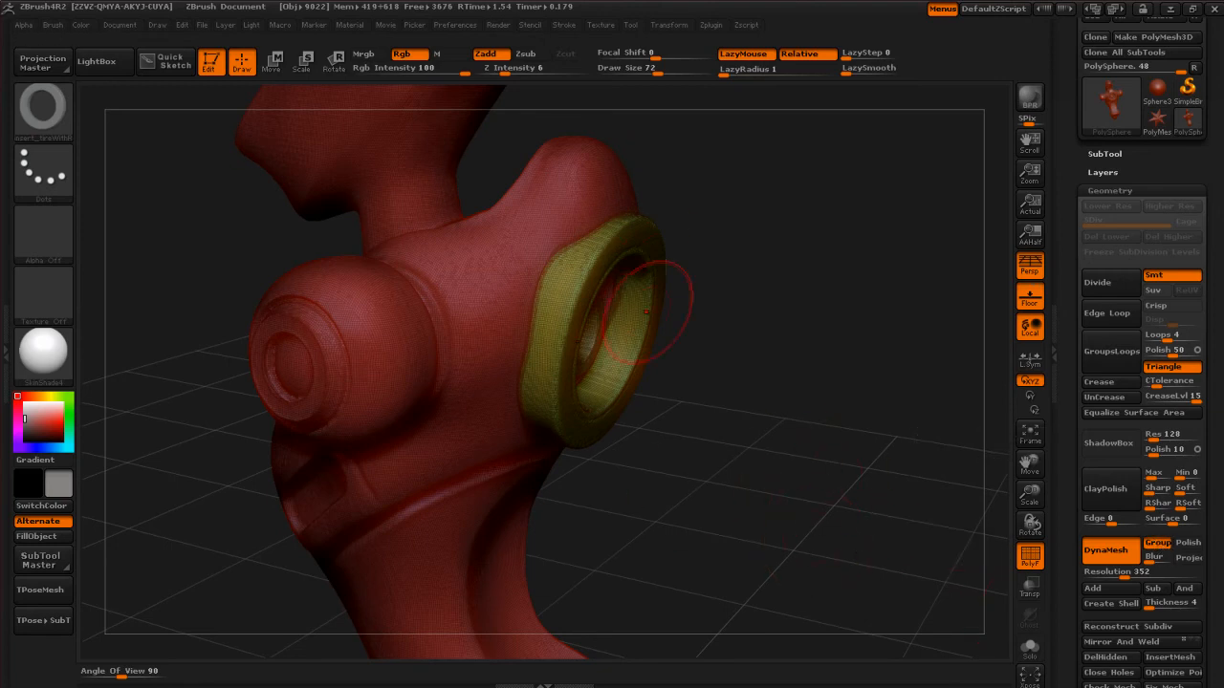
drag(737, 277, 594, 449)
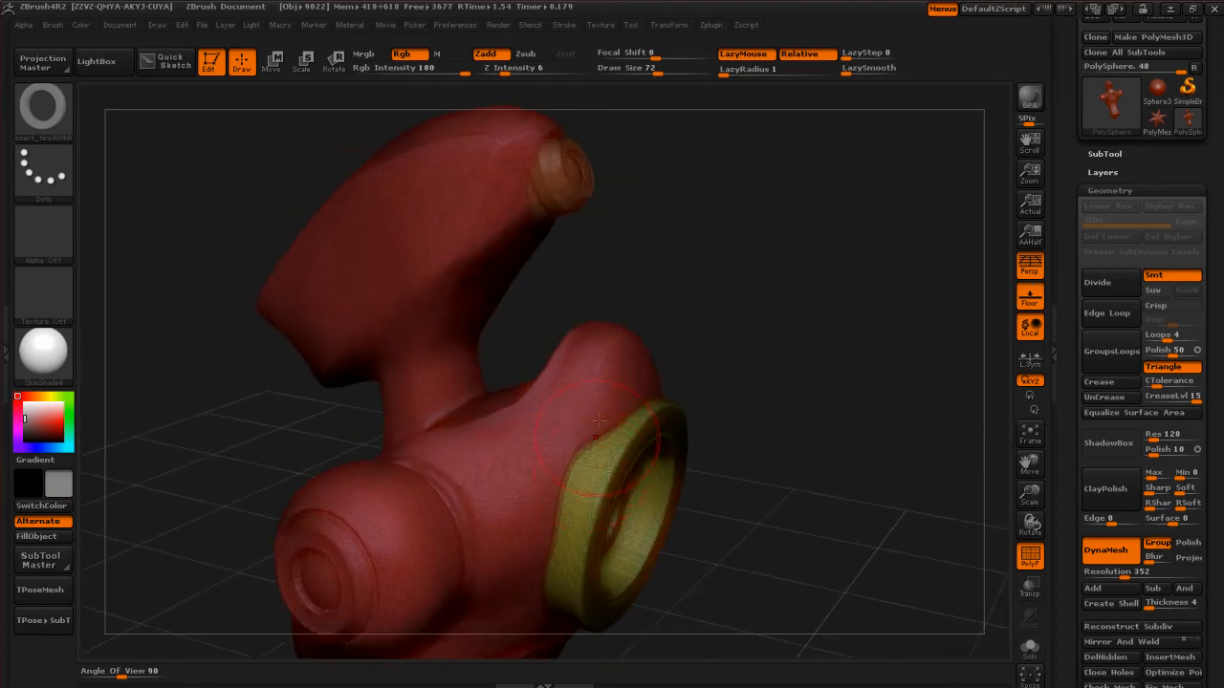
drag(785, 459, 728, 455)
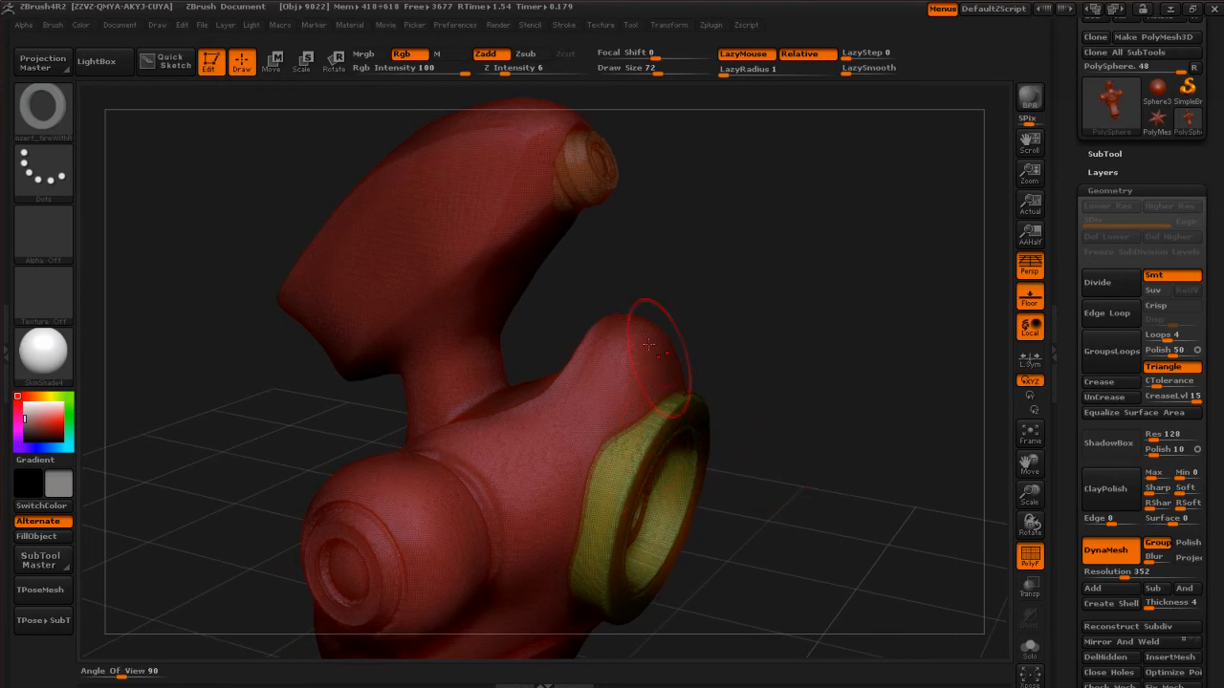
drag(783, 459, 660, 438)
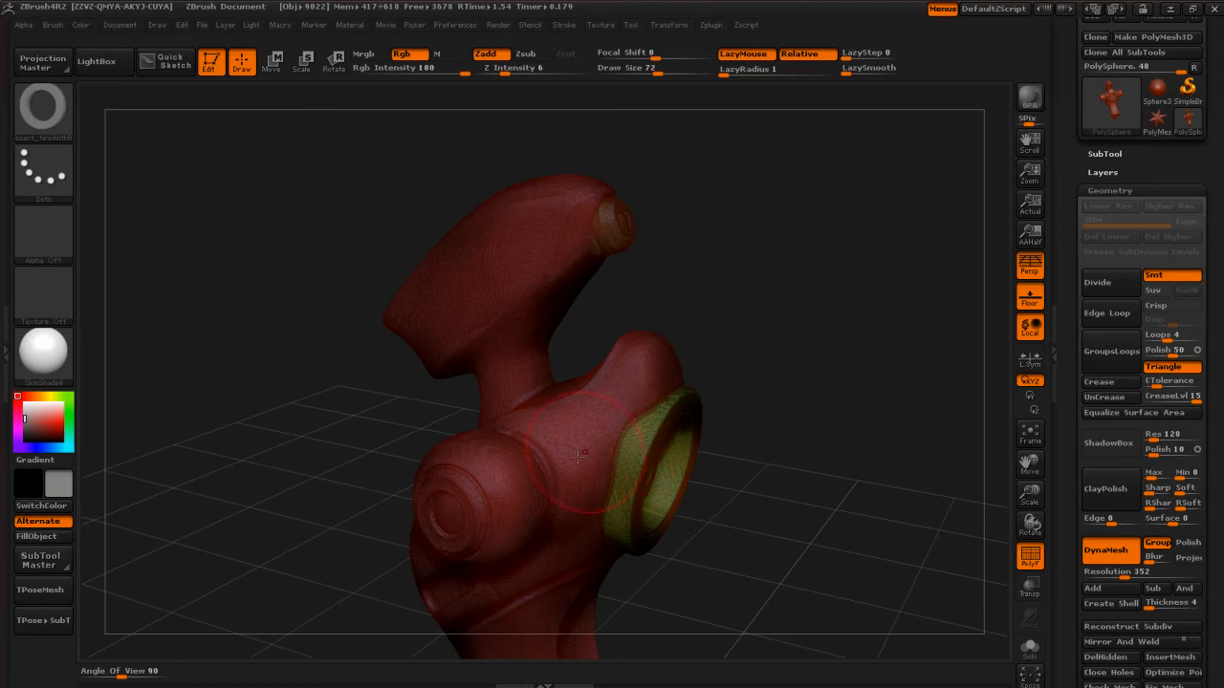
mouse_move(725, 468)
mouse_down()
mouse_move(776, 490)
mouse_move(662, 417)
mouse_up()
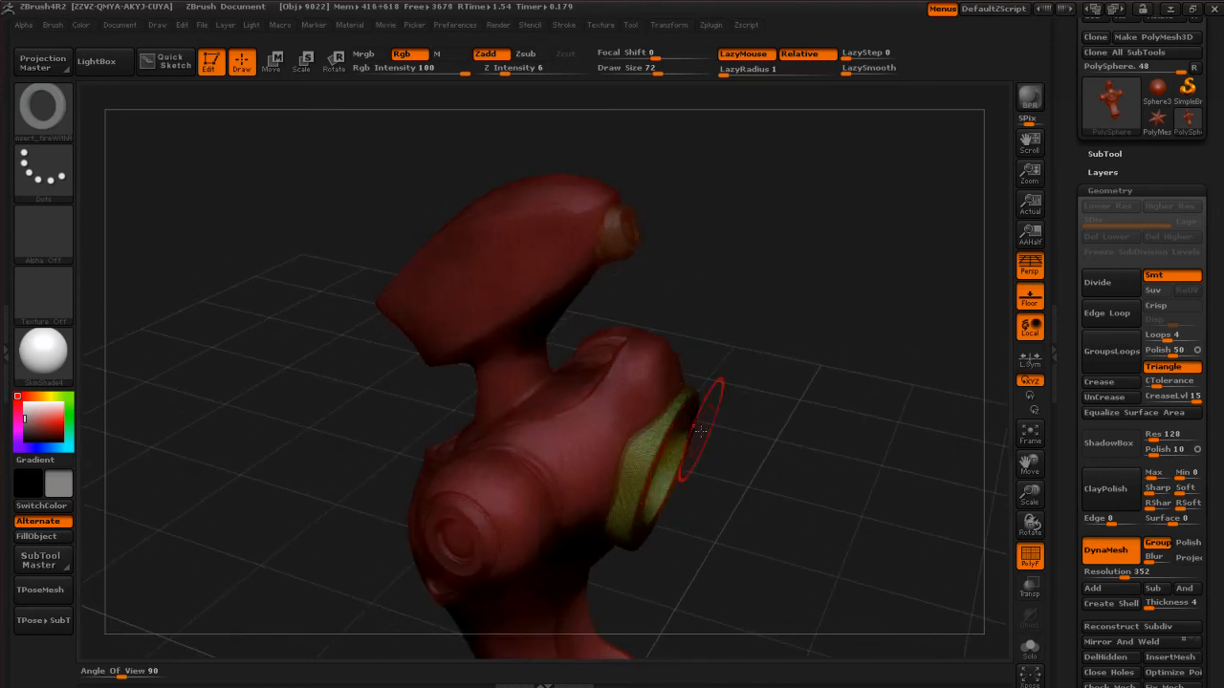
drag(731, 434, 705, 428)
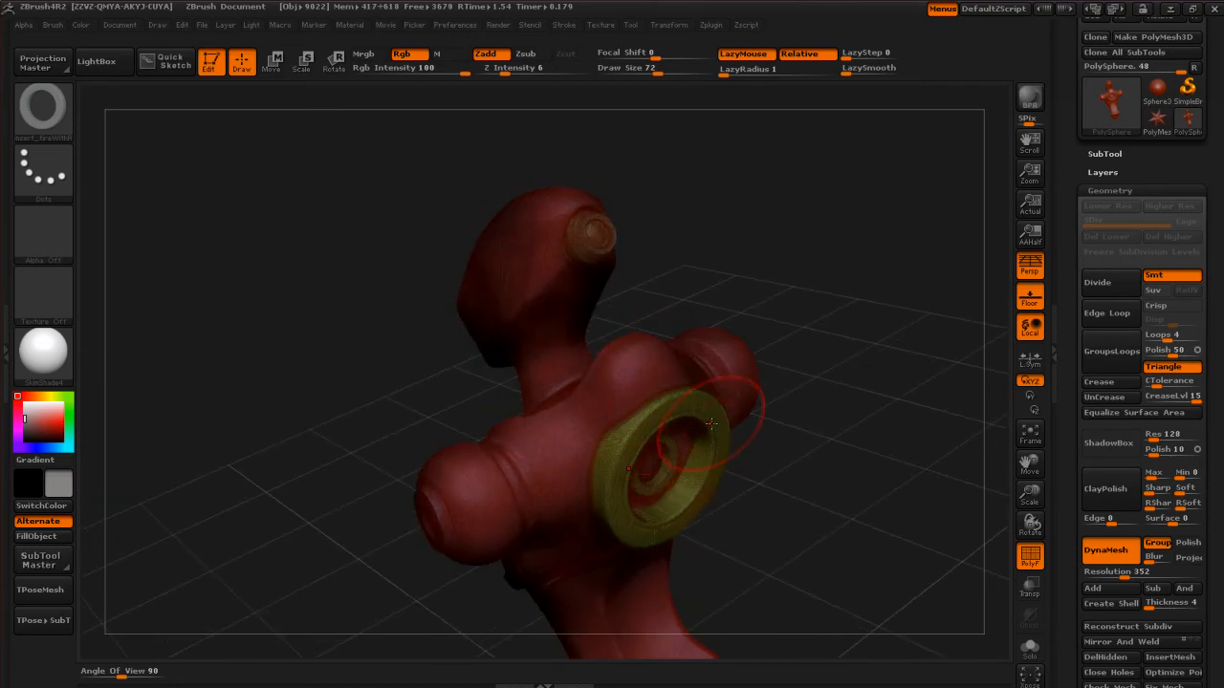
drag(802, 477, 819, 435)
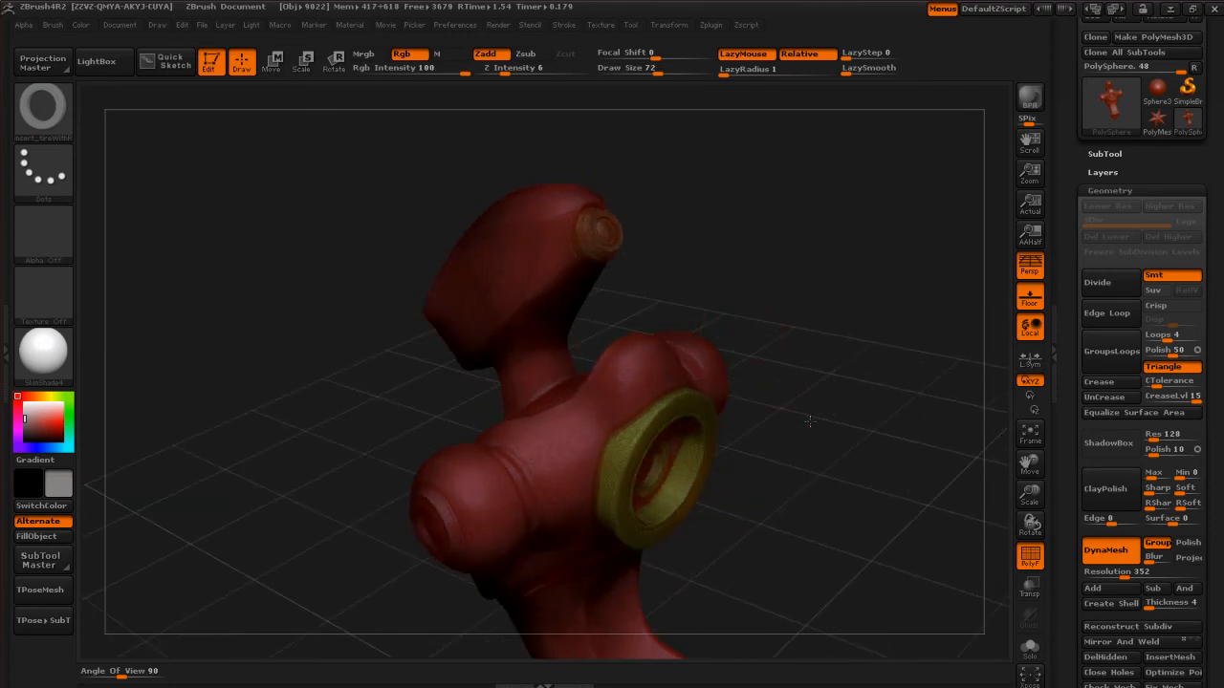
Isolate the mechanical joint's polygroup at the back of the head by hiding the rest of the figure.
ctrl+shift+click(609, 246)
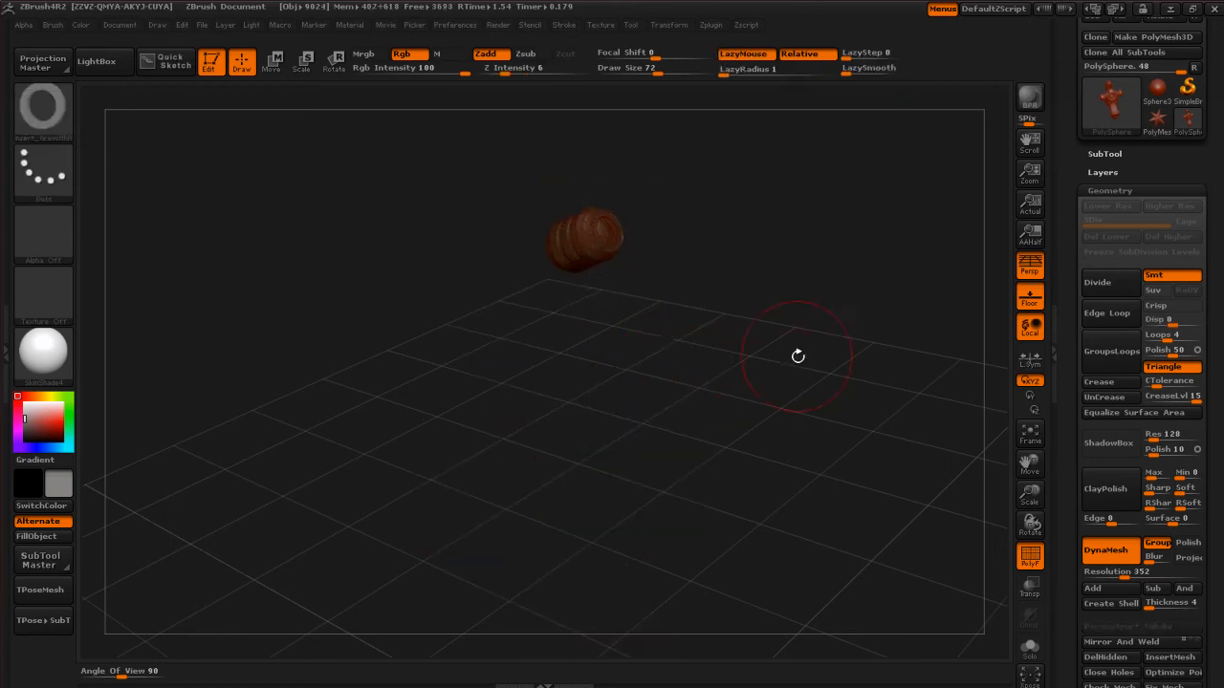
alt+drag(724, 333, 769, 415)
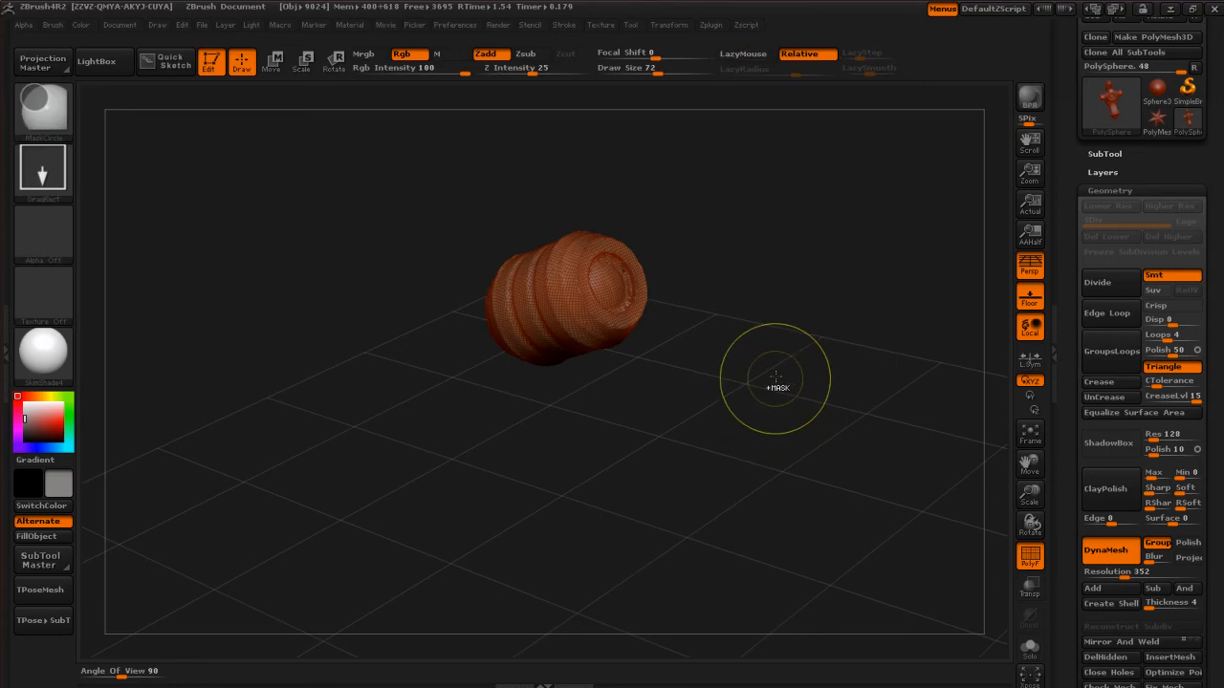
Switch the visible parts around until the head joint is hidden and the body with its large back ring is shown.
ctrl+shift+click(806, 397)
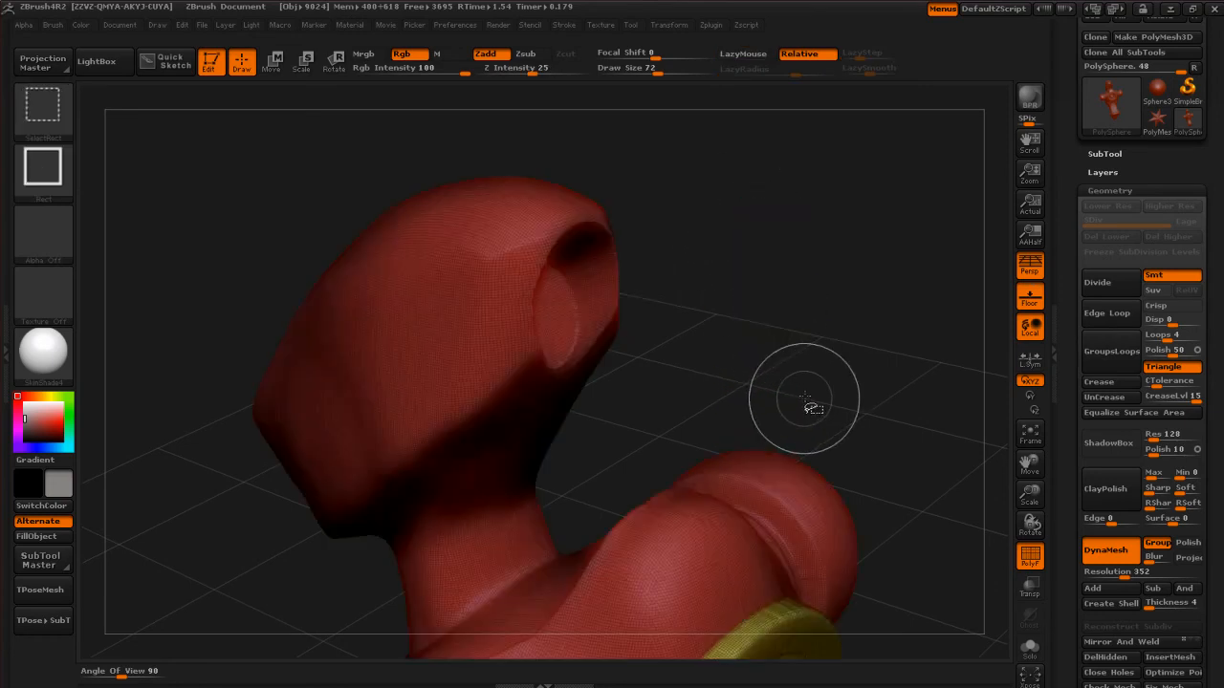
alt+drag(842, 399, 815, 276)
ctrl+shift+drag(783, 183, 837, 308)
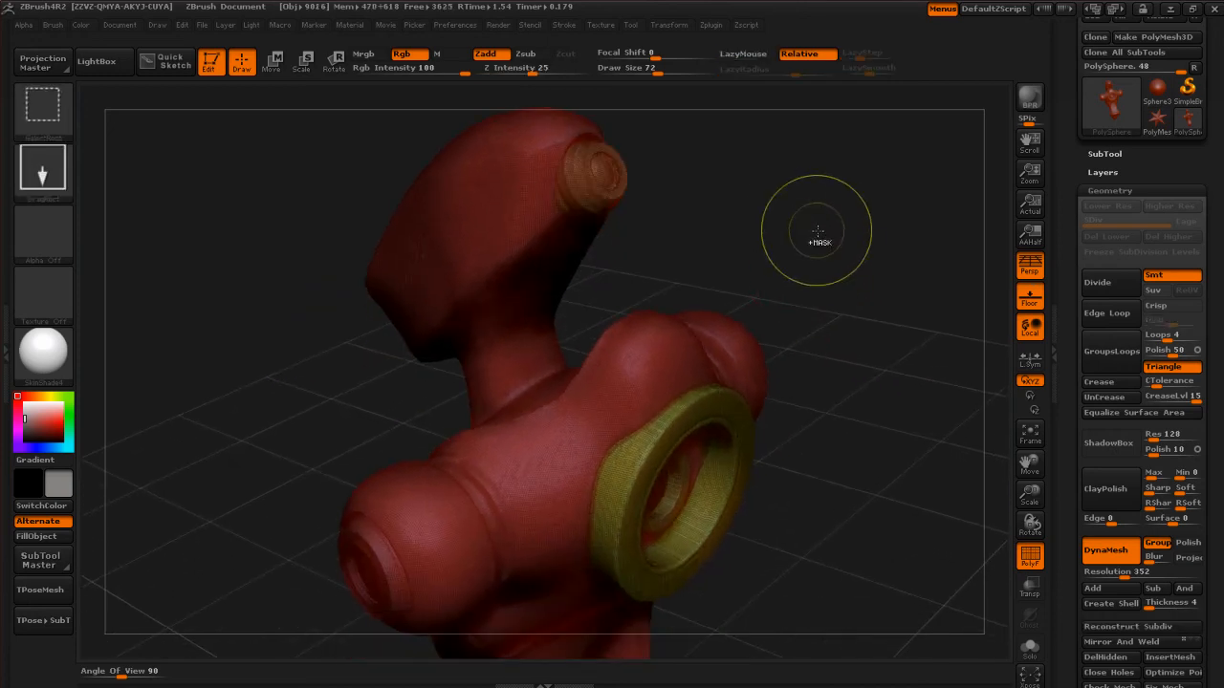
key(ctrl+z)
ctrl+shift+drag(782, 185, 874, 353)
ctrl+shift+drag(814, 172, 862, 340)
ctrl+shift+drag(793, 197, 765, 451)
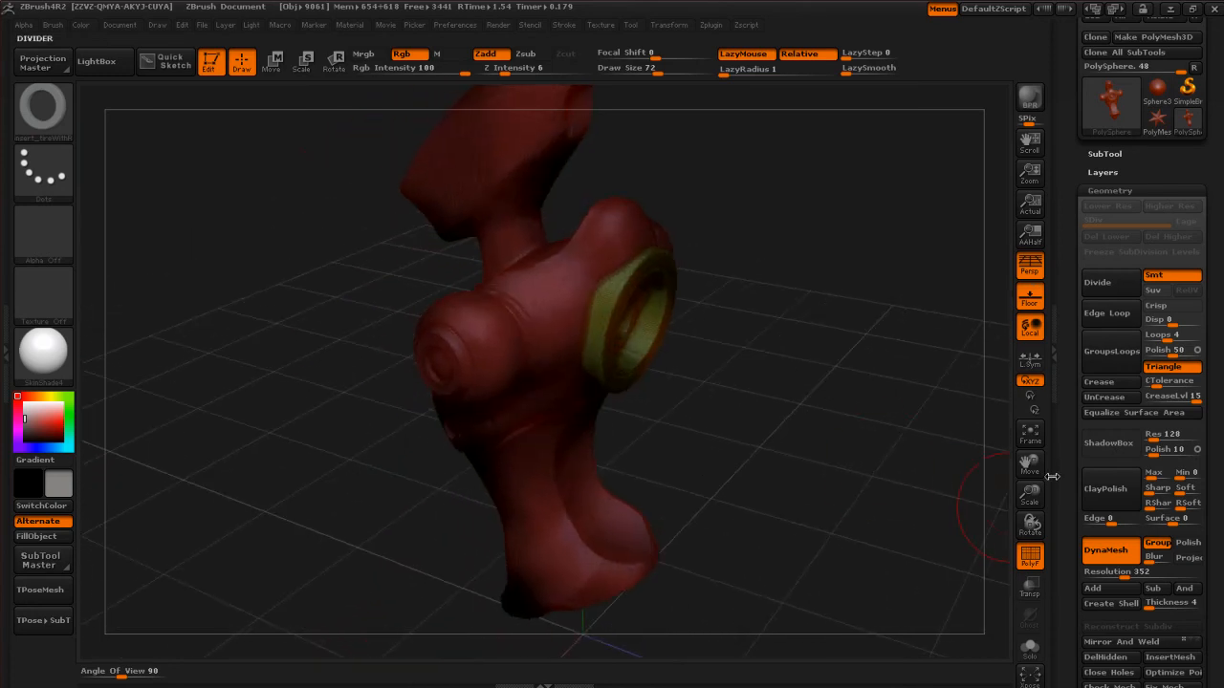
Combine the visible body and large back ring into one polygroup with Group Visible.
drag(1069, 509, 1073, 377)
drag(1067, 290, 1095, 524)
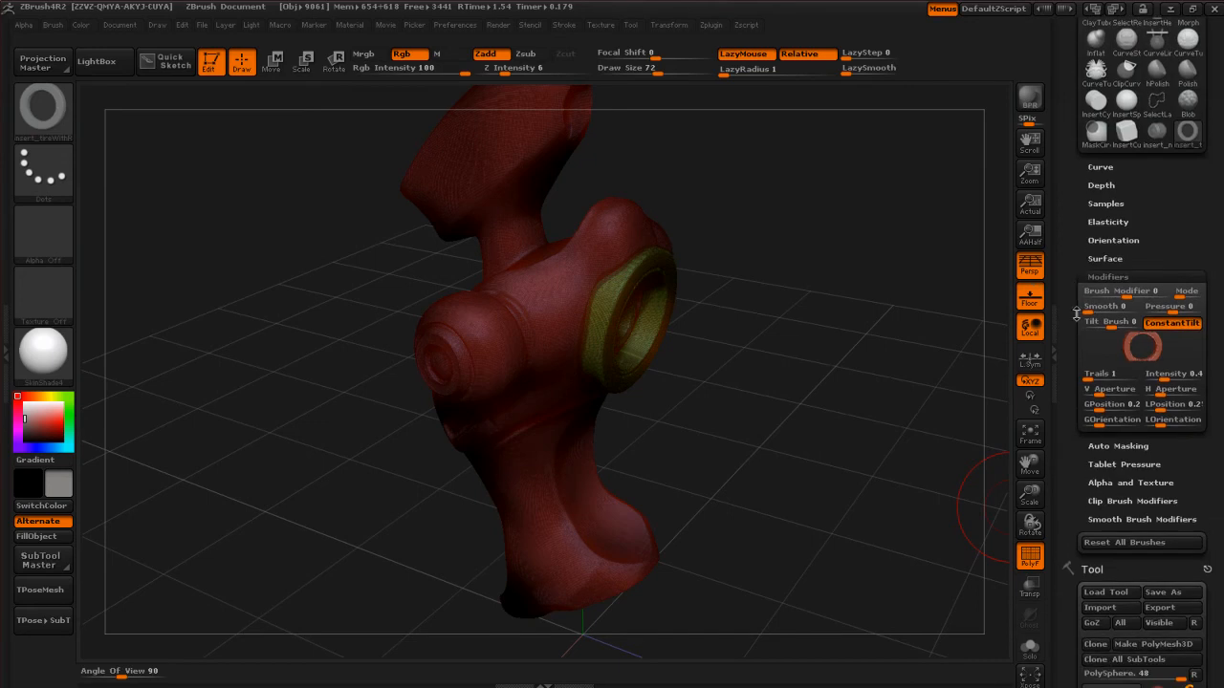
drag(1081, 392, 1083, 350)
click(1098, 25)
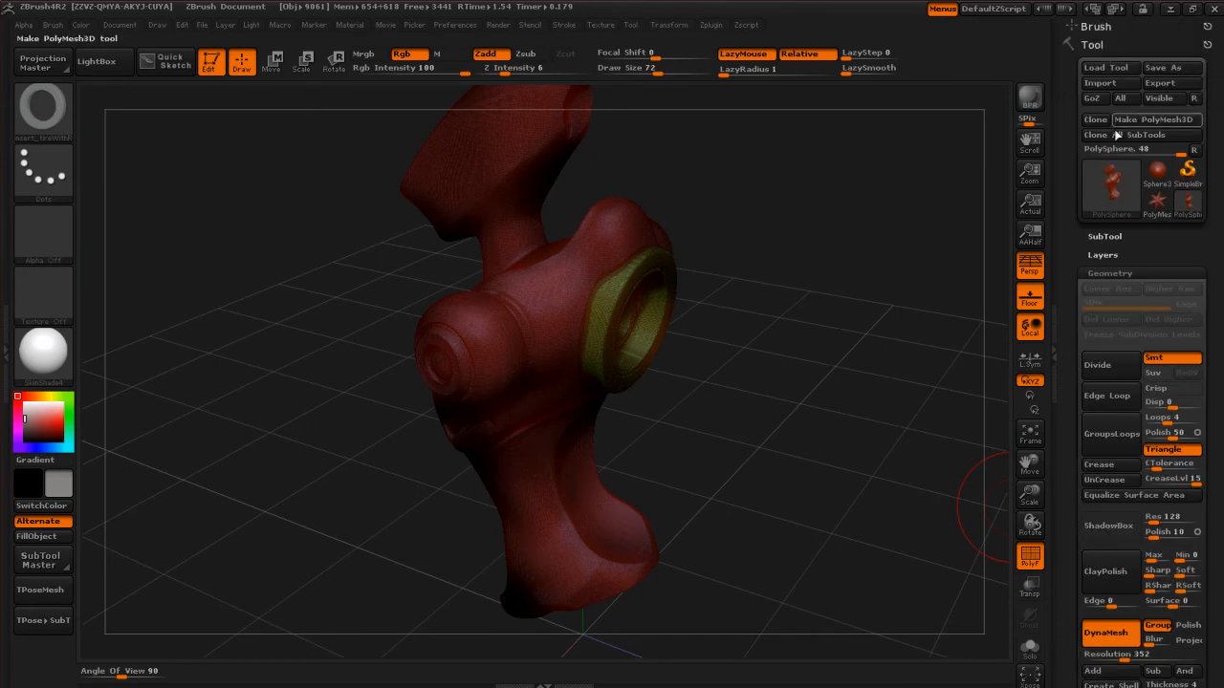
drag(1112, 51, 1074, 209)
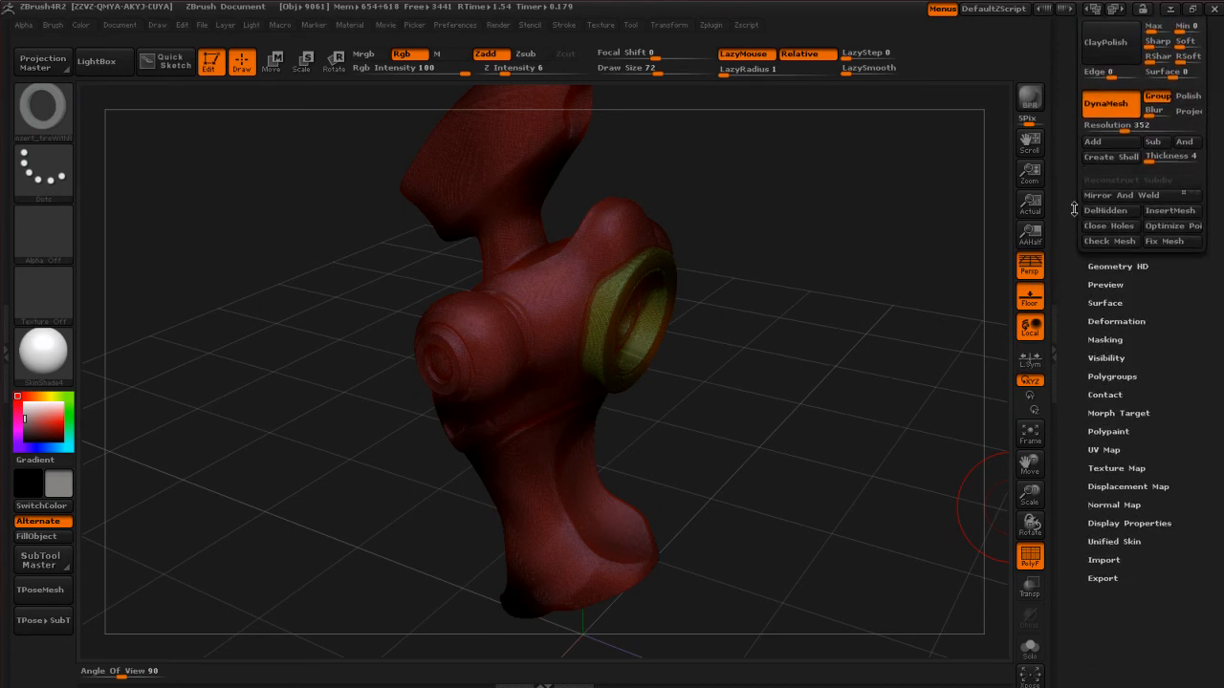
click(1101, 376)
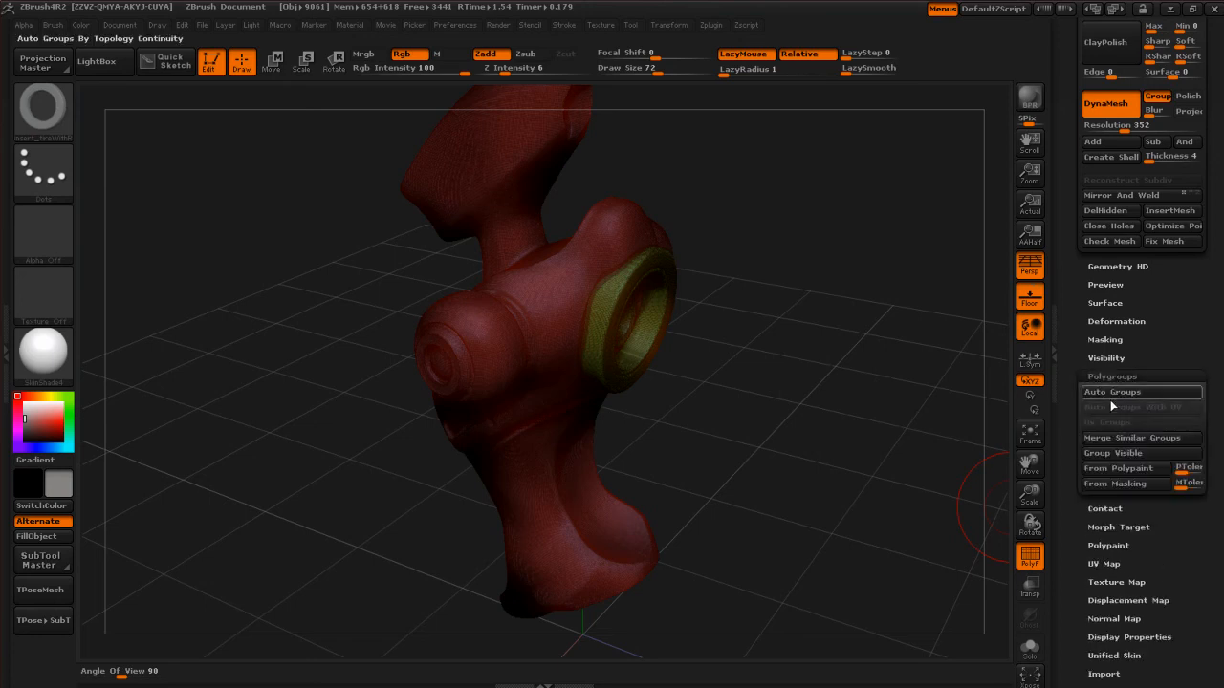
click(1108, 452)
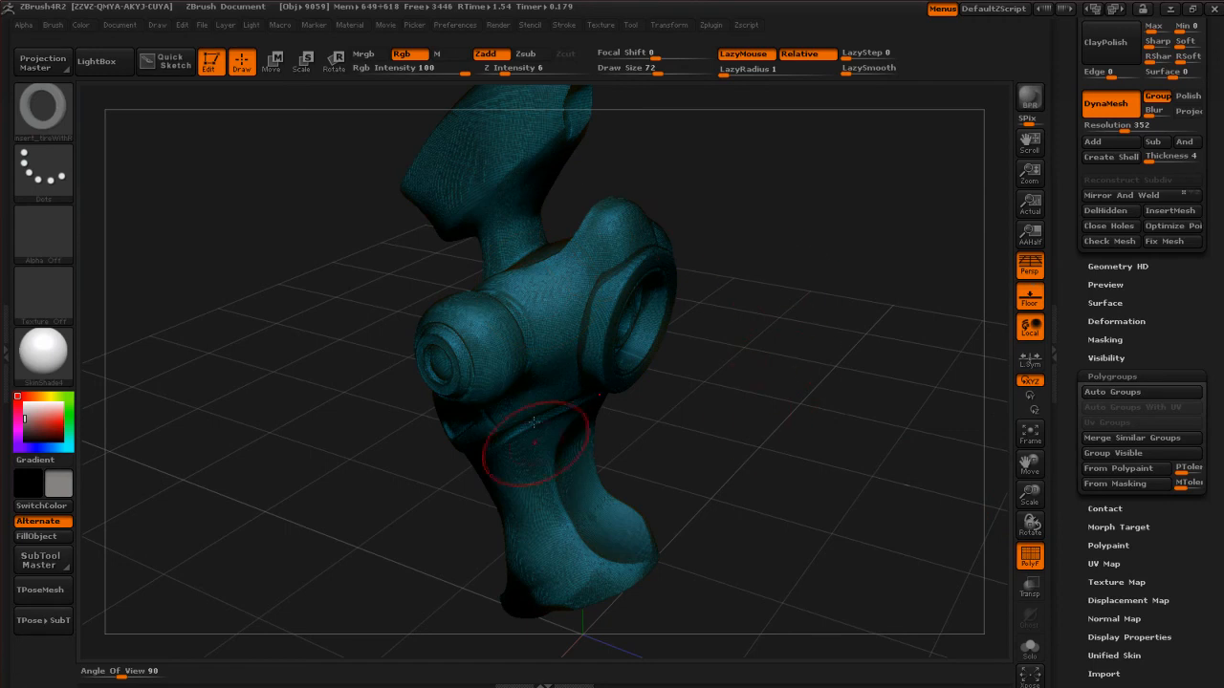
drag(739, 444, 575, 376)
drag(751, 361, 741, 325)
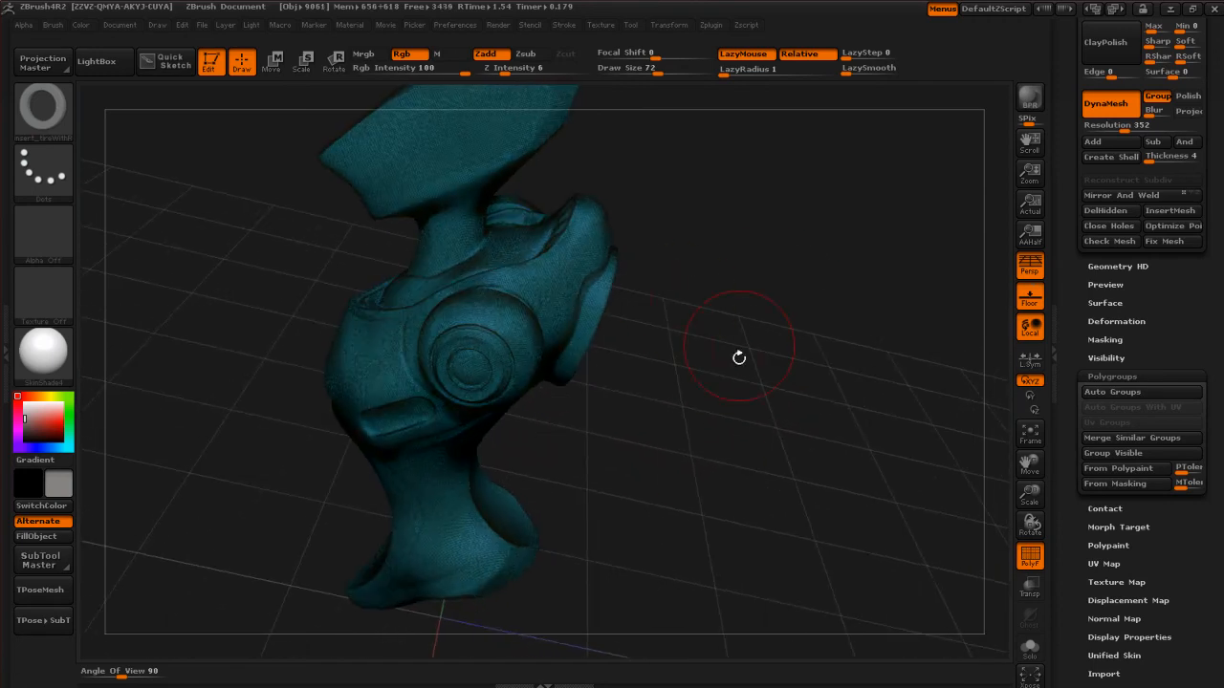
Repeat Group Visible several times on the body to cycle its shared polygroup to a purple colour.
click(1116, 454)
click(1118, 453)
click(1120, 453)
click(1120, 453)
click(1119, 453)
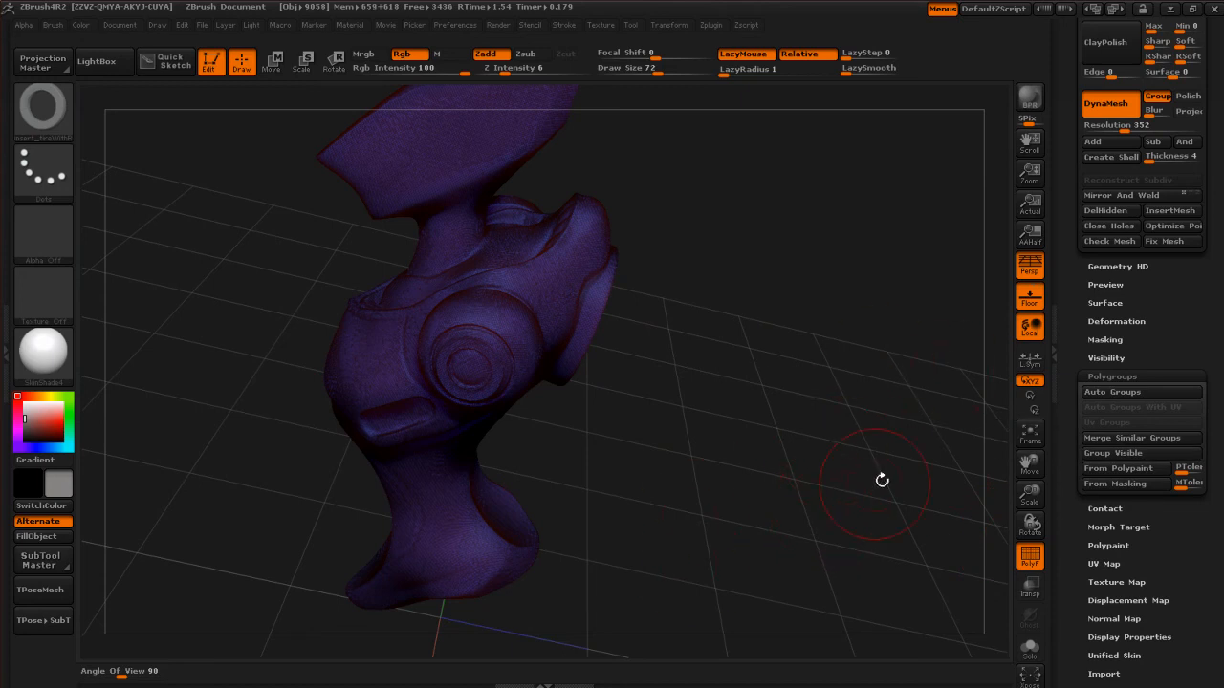
drag(793, 516, 759, 512)
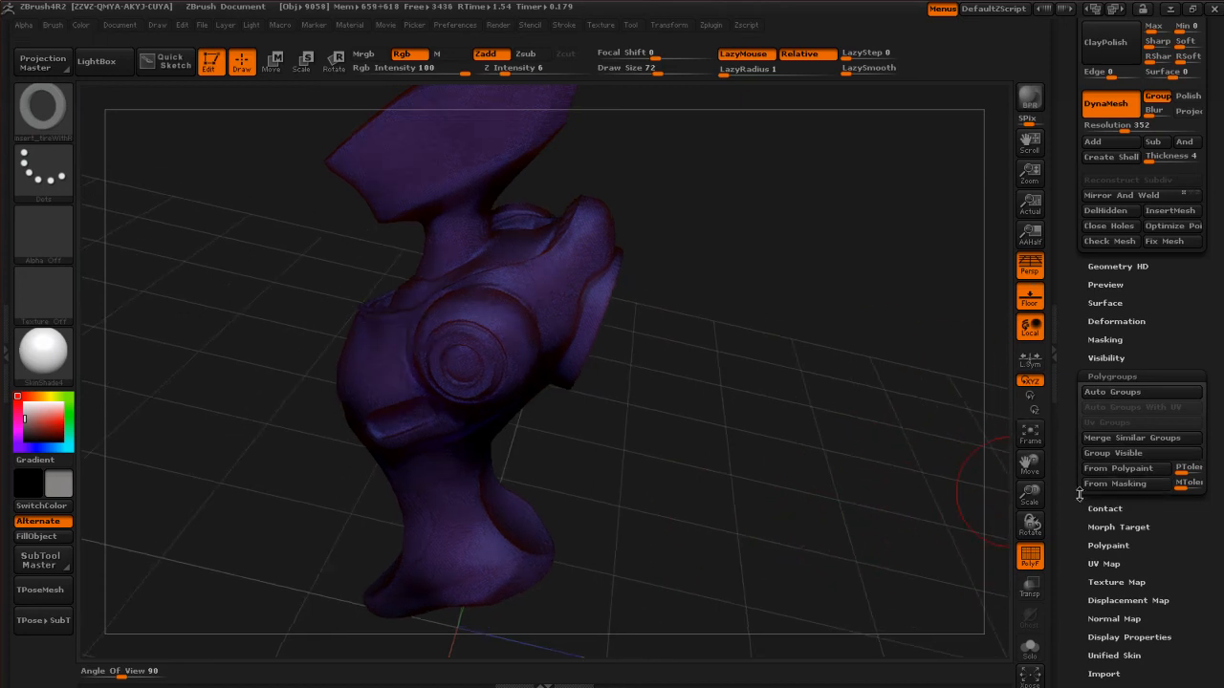
Turn off the PolyFrame display and unhide the mechanical joint at the back of the head.
click(1030, 555)
drag(825, 437, 782, 359)
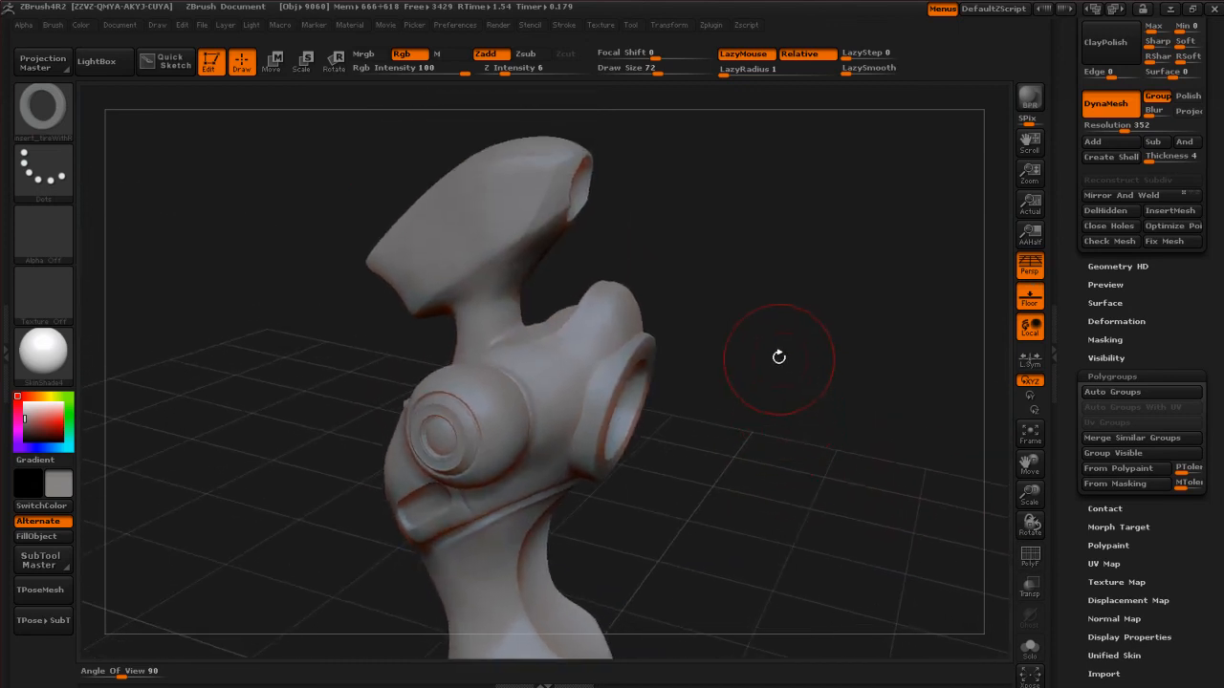
key(ctrl+shift)
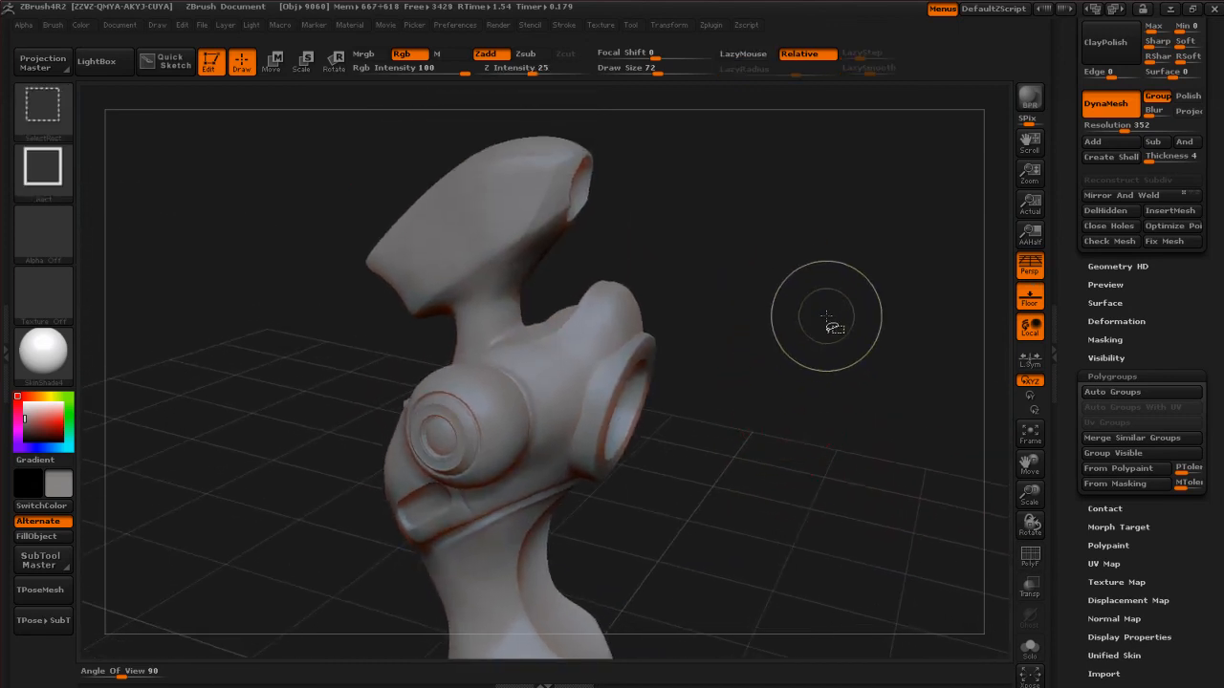
ctrl+shift+click(827, 321)
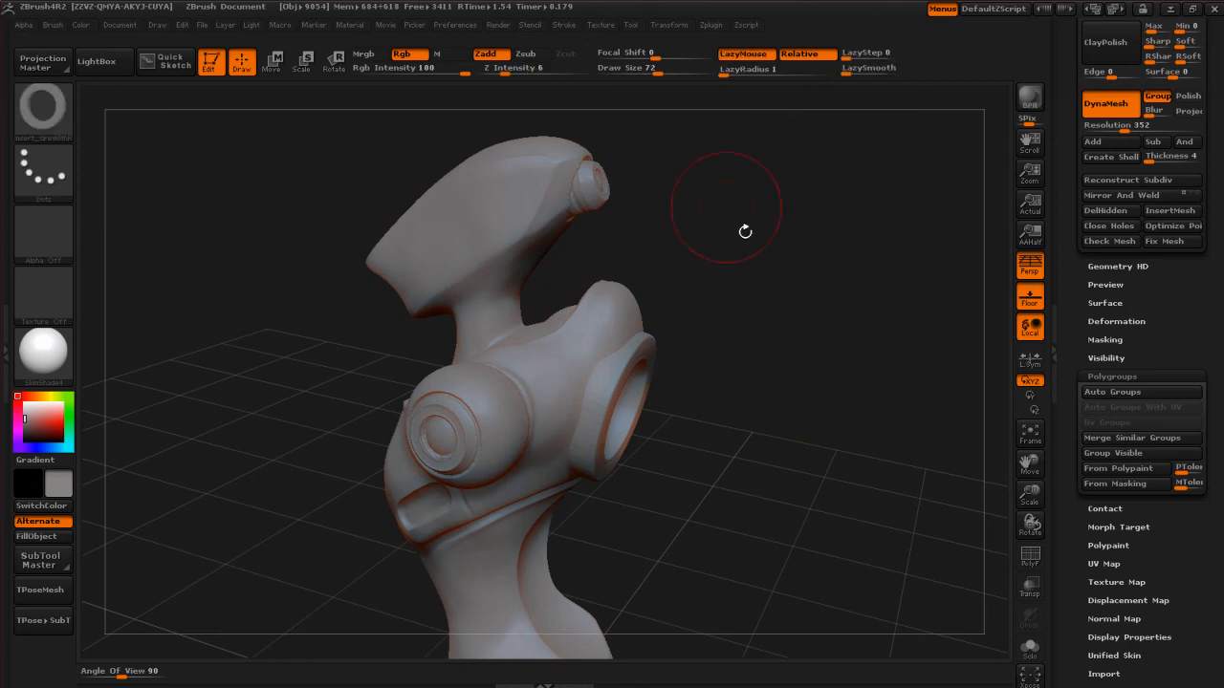
Briefly show the PolyFrame display to compare the polygroups of the body, back ring and head joint.
click(1030, 557)
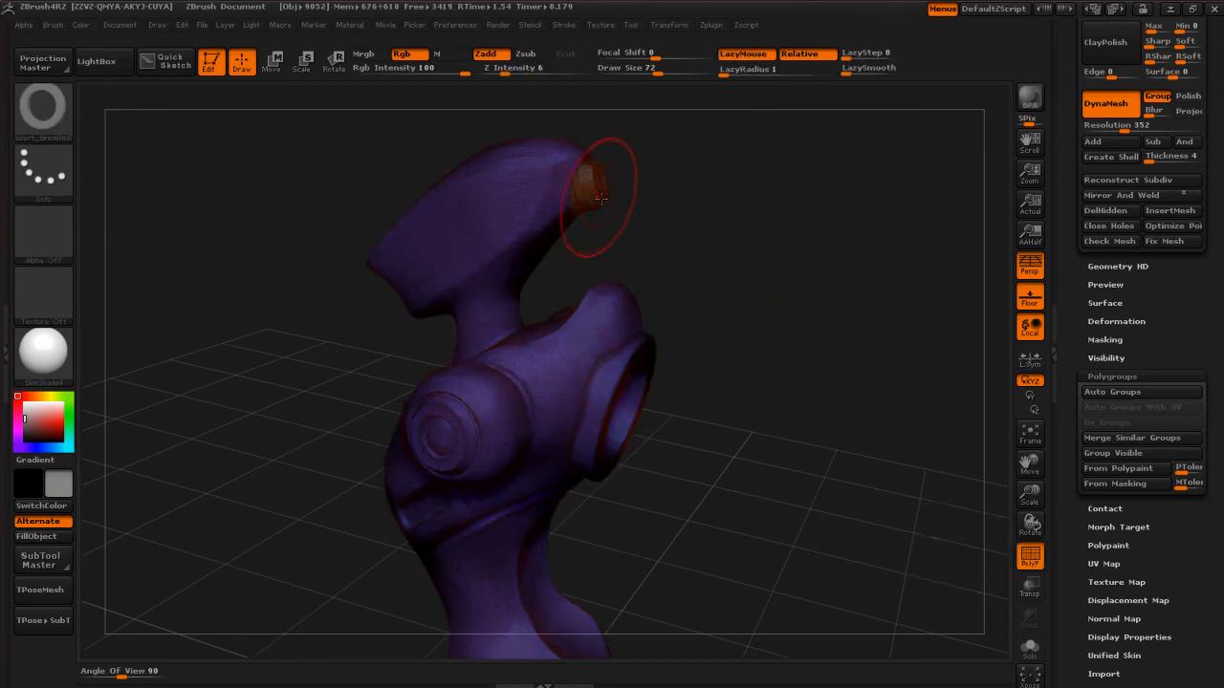
drag(745, 288, 607, 357)
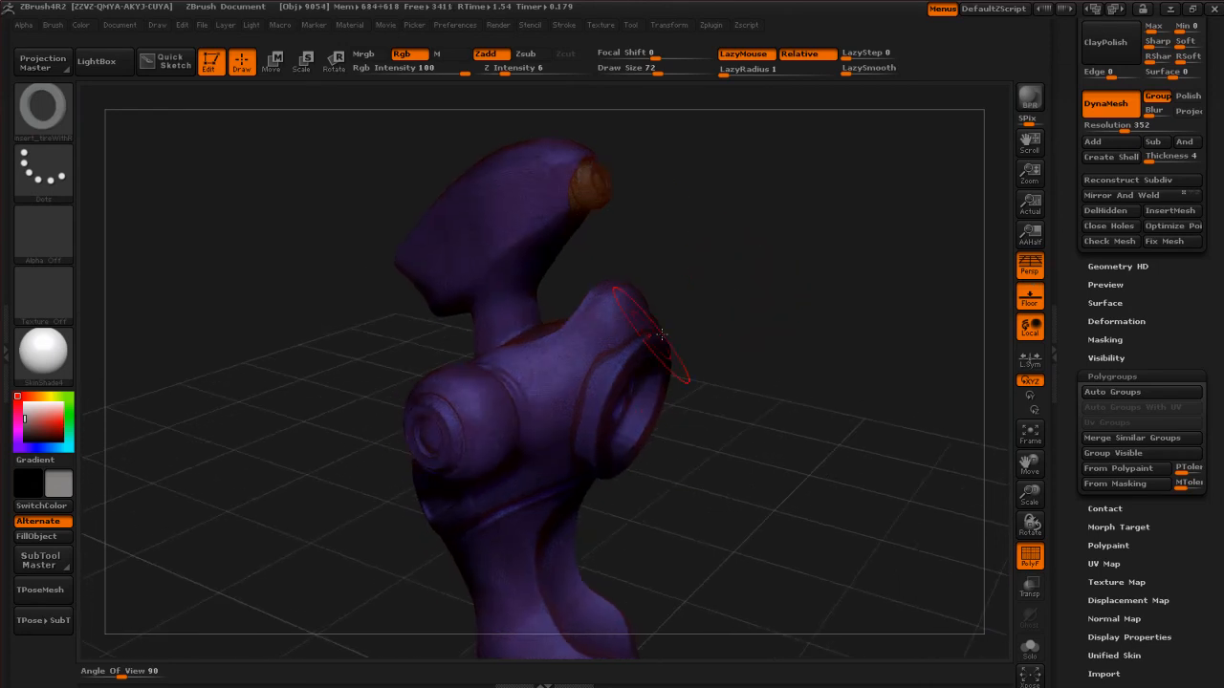
click(1030, 558)
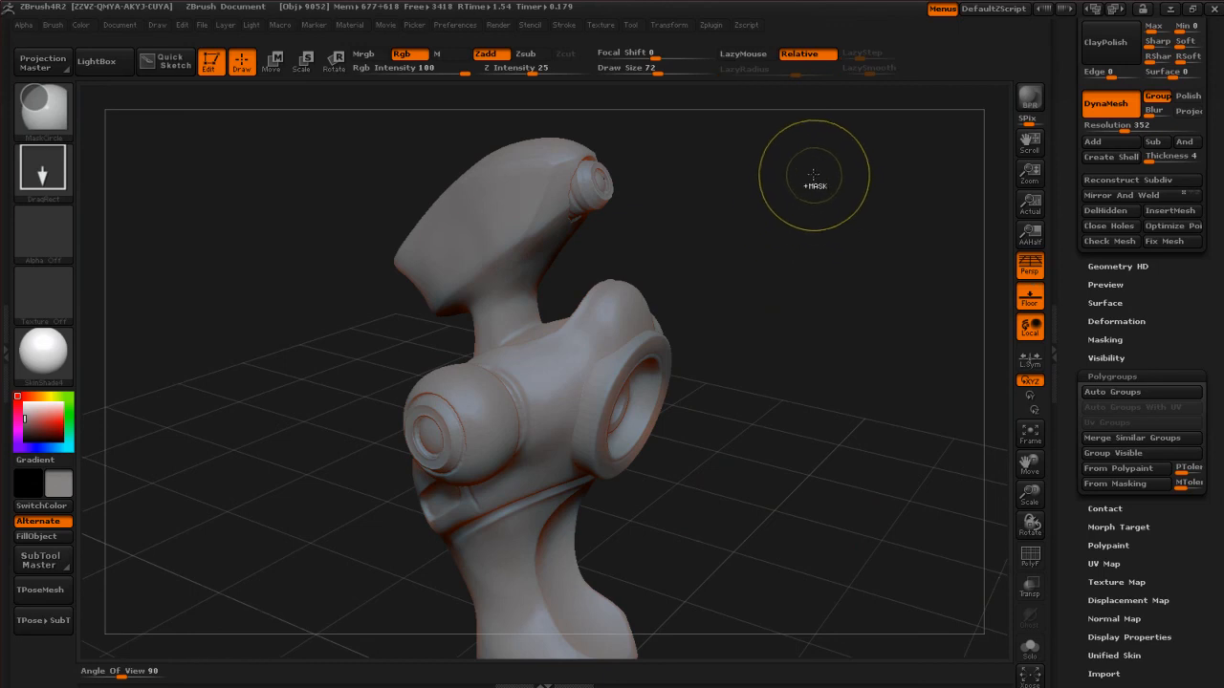
Remesh the figure with DynaMesh to fuse the large ring into the back, and check the result from several angles.
ctrl+drag(806, 169, 898, 312)
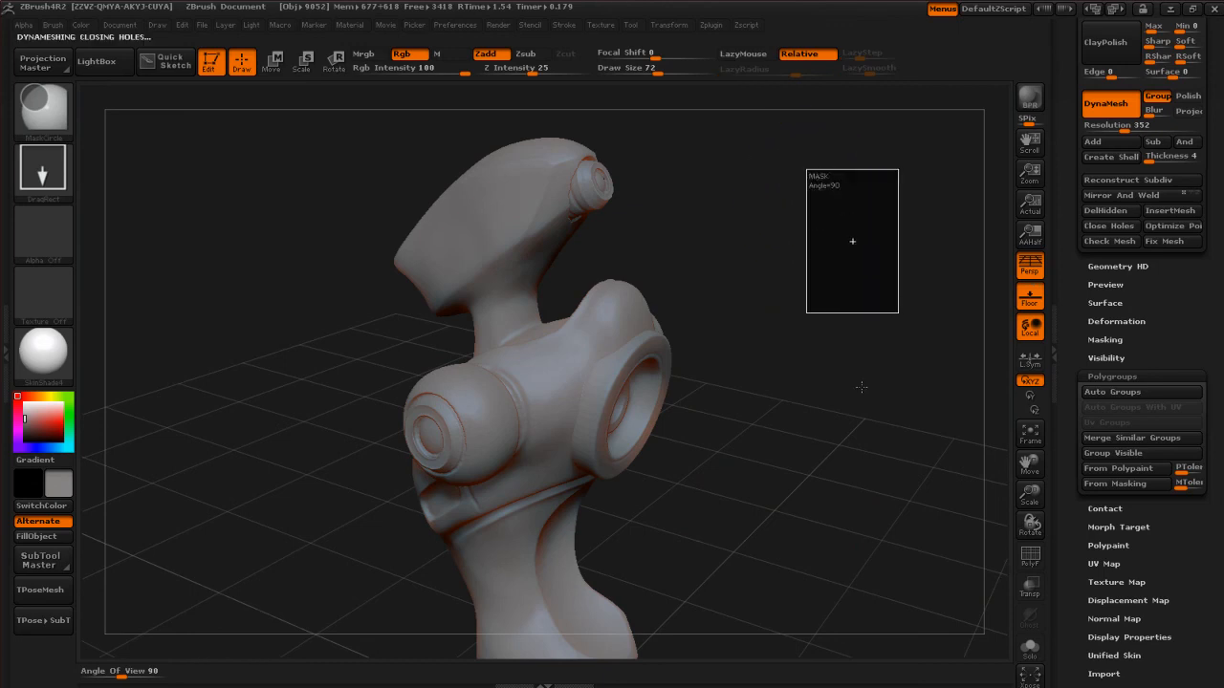
alt+drag(729, 420, 593, 490)
alt+drag(768, 442, 787, 276)
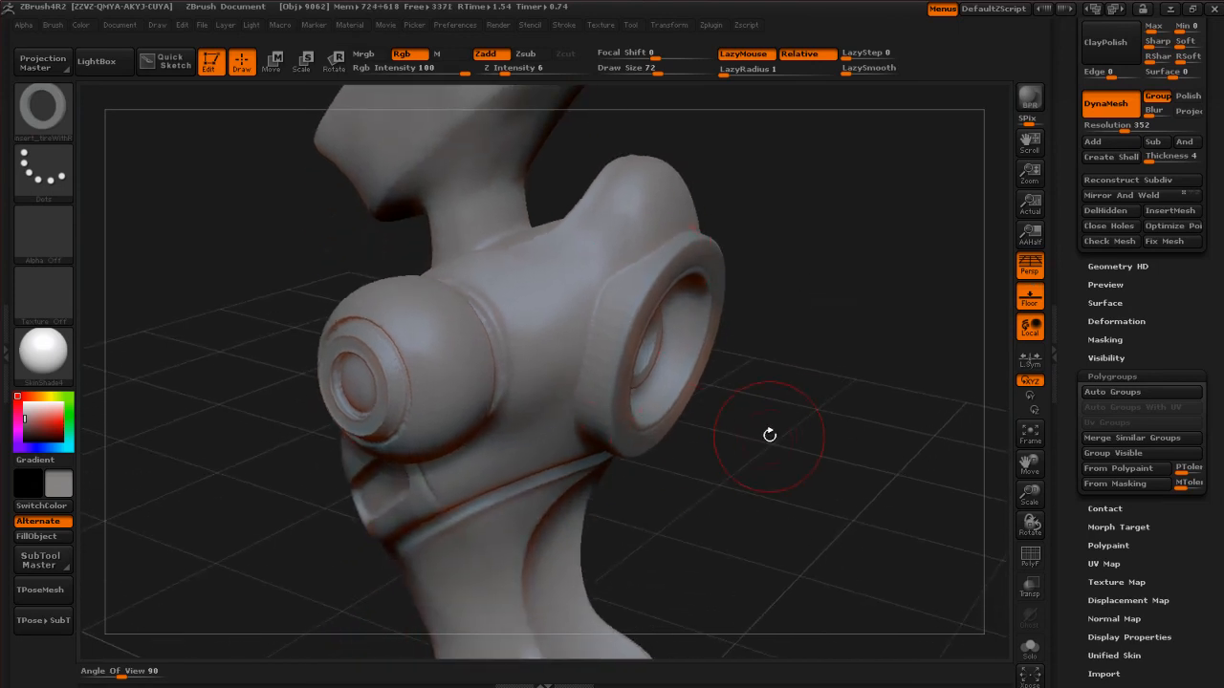
drag(770, 519, 591, 330)
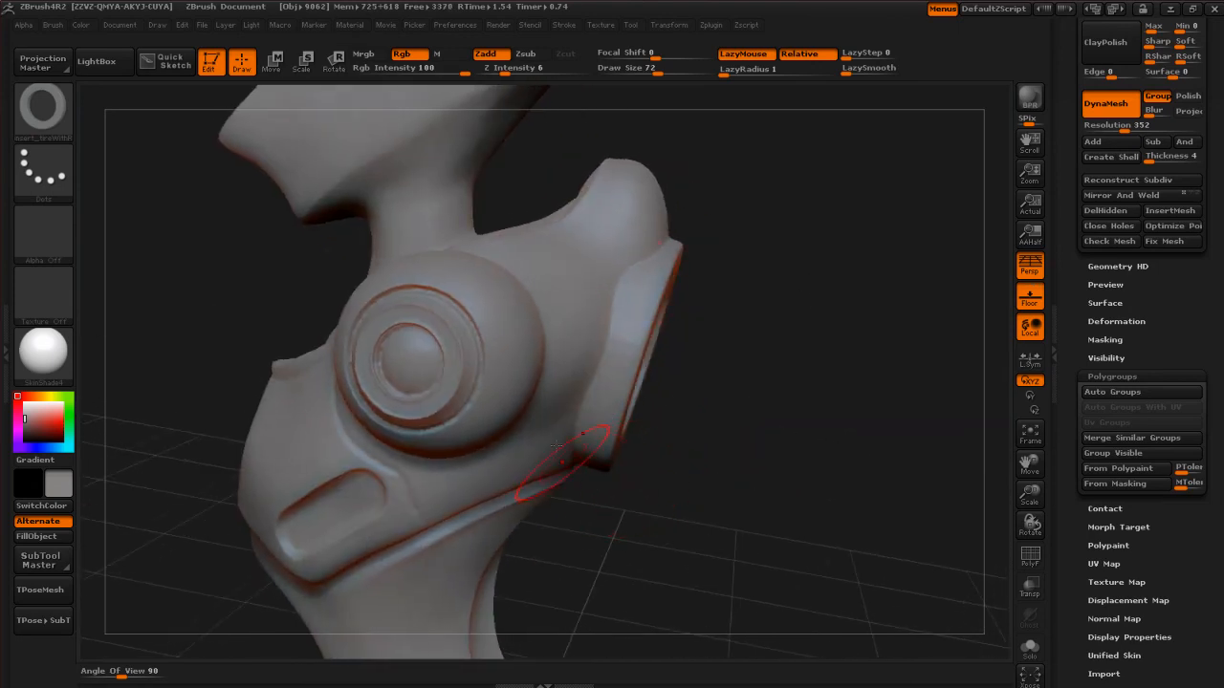
mouse_move(778, 491)
mouse_down()
mouse_move(692, 486)
mouse_move(822, 474)
mouse_move(841, 427)
mouse_move(784, 287)
mouse_move(732, 317)
mouse_move(712, 288)
mouse_move(751, 331)
mouse_move(755, 382)
mouse_move(814, 385)
mouse_move(787, 511)
mouse_move(845, 430)
mouse_move(784, 522)
mouse_move(826, 470)
mouse_move(790, 507)
mouse_move(811, 493)
mouse_move(808, 507)
mouse_move(793, 503)
mouse_move(767, 577)
mouse_up()
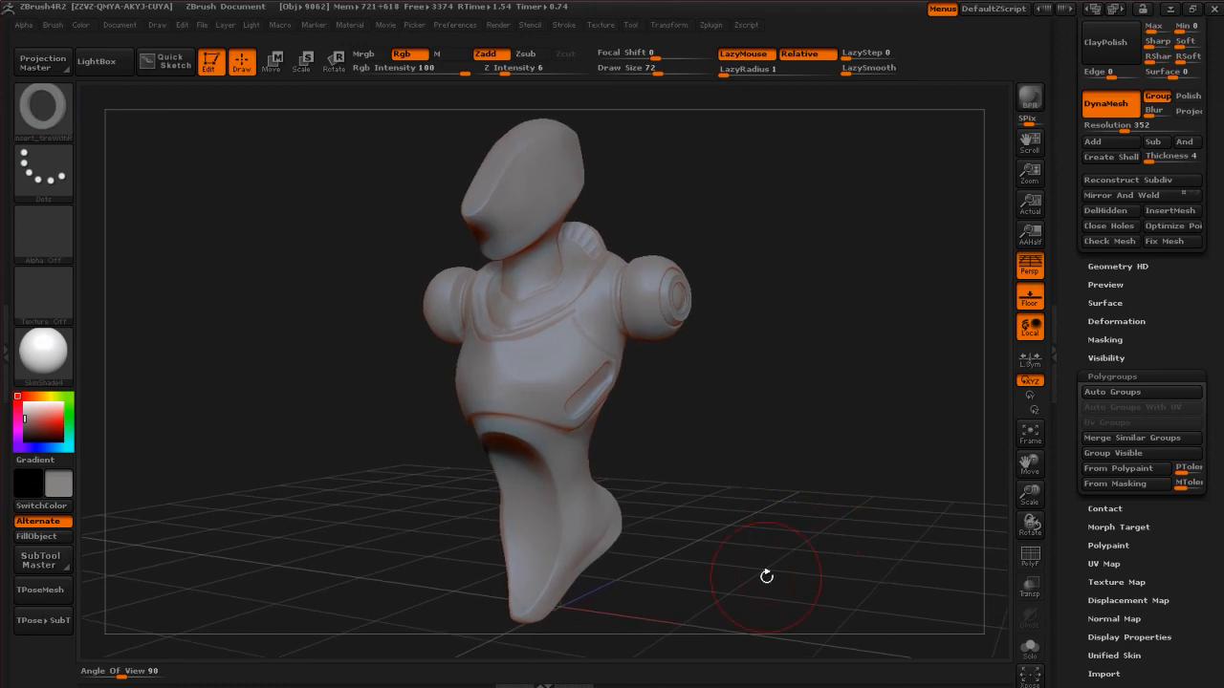